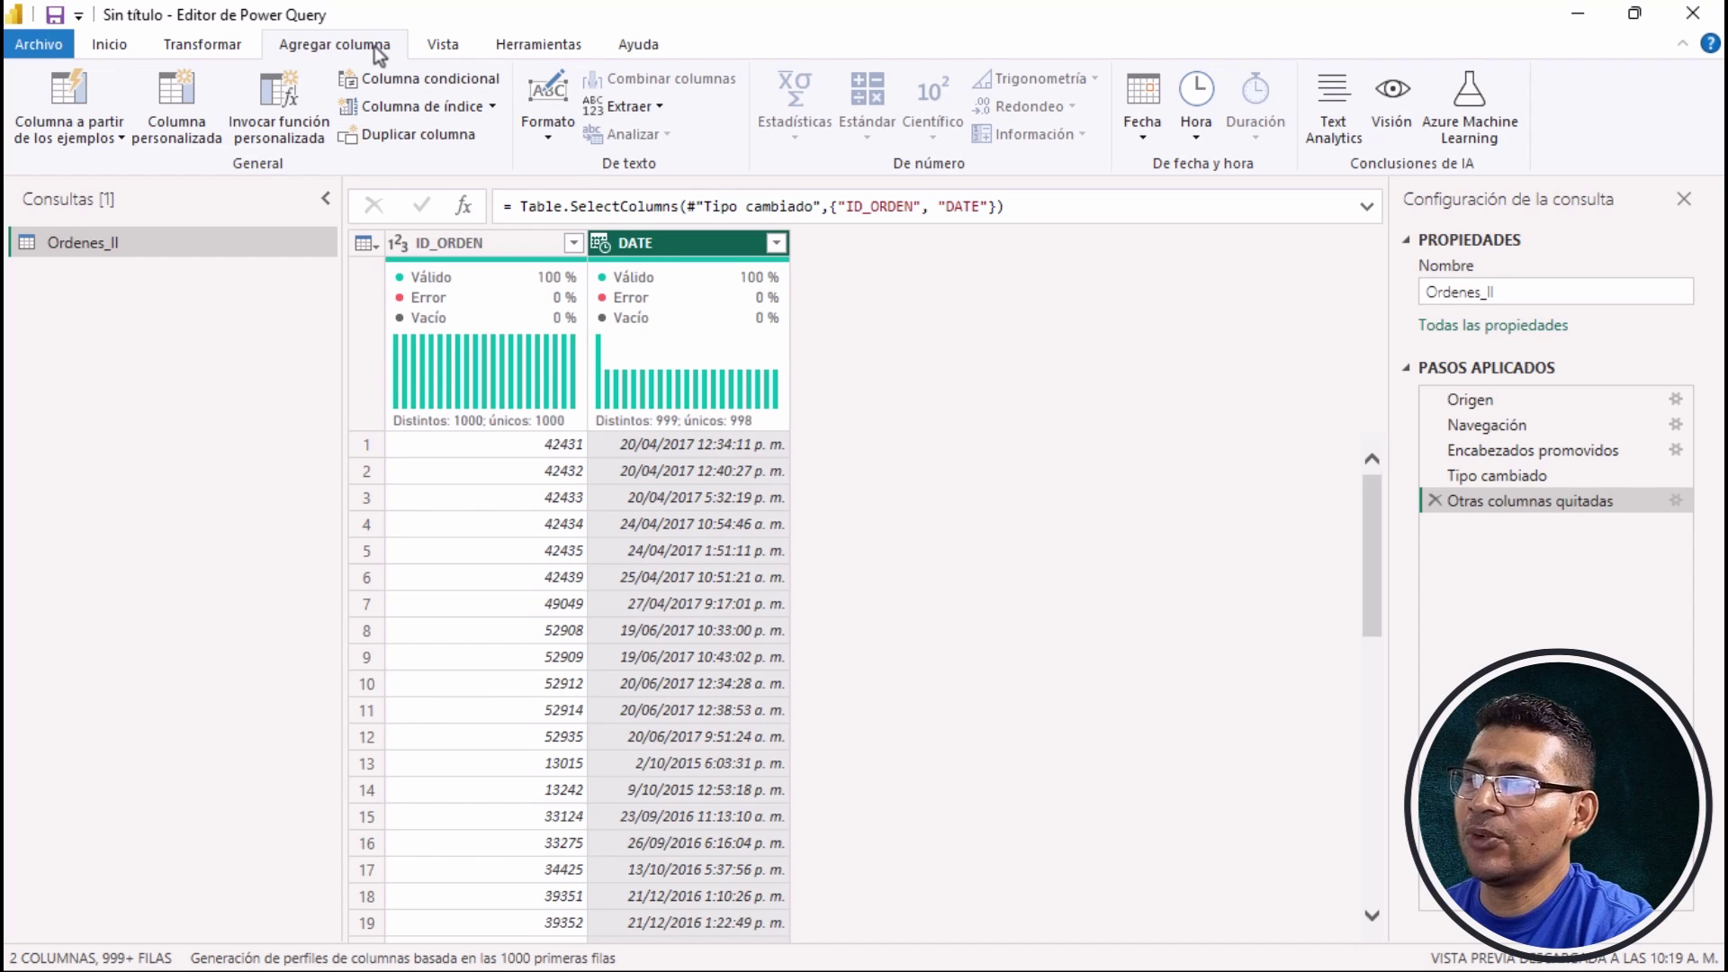
Start a new custom column on the Ordenes_II query and name it AddZone.
click(170, 115)
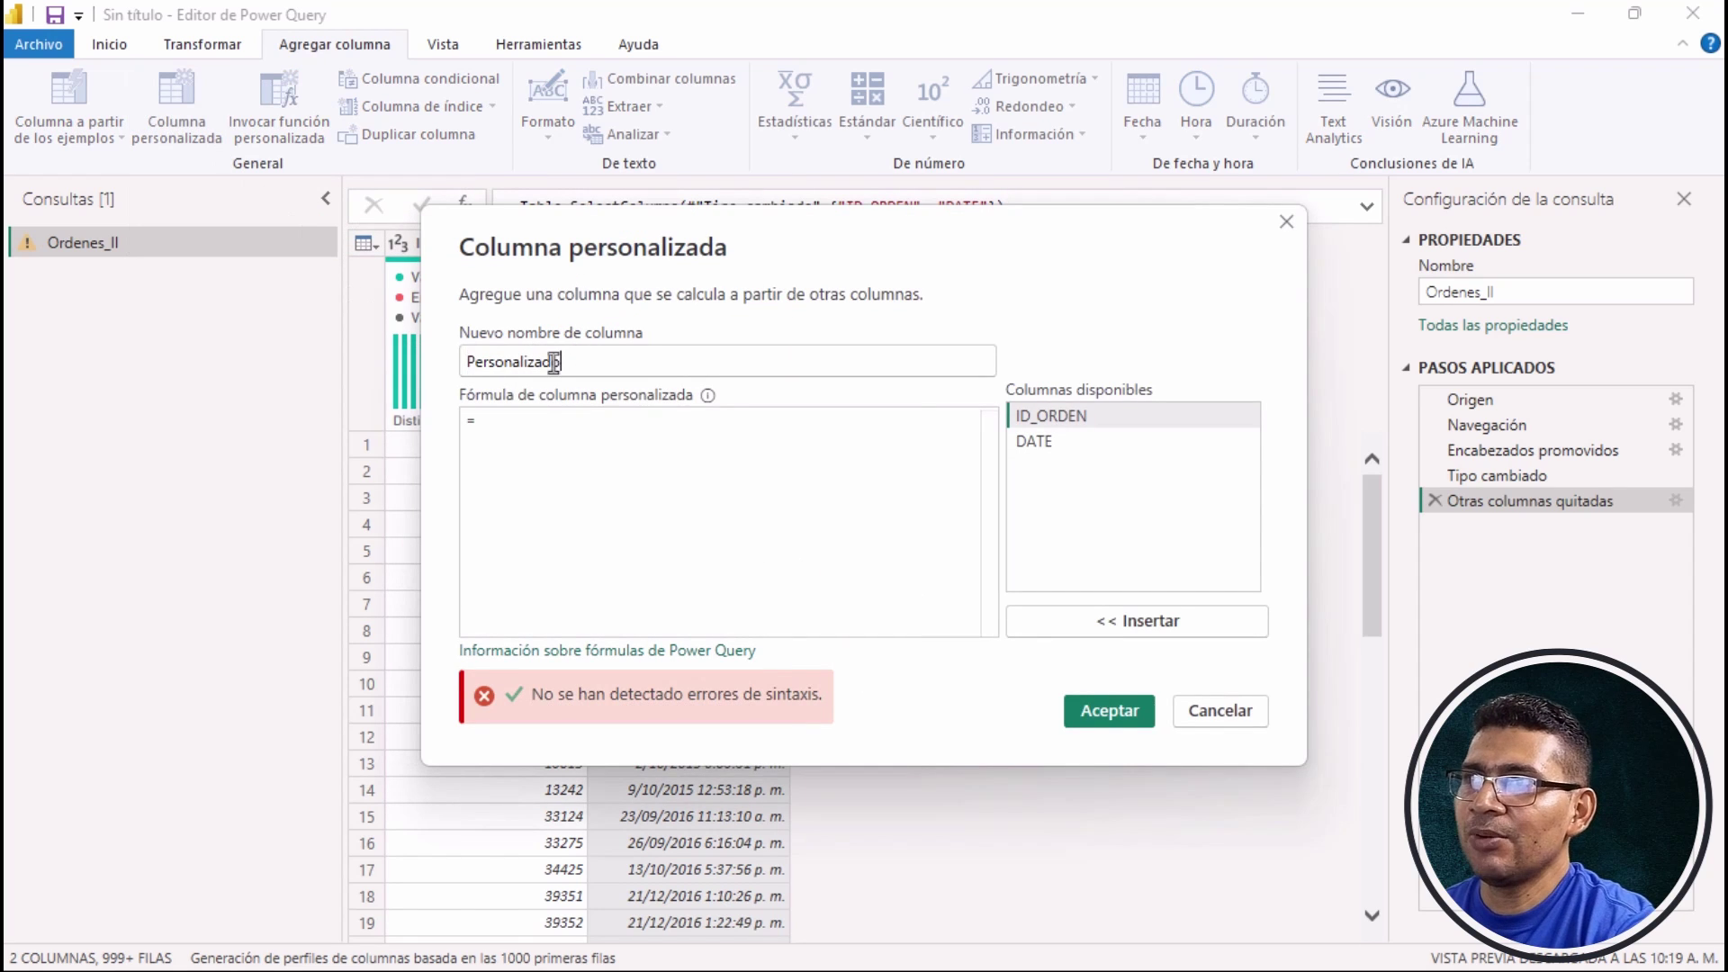
text(A)
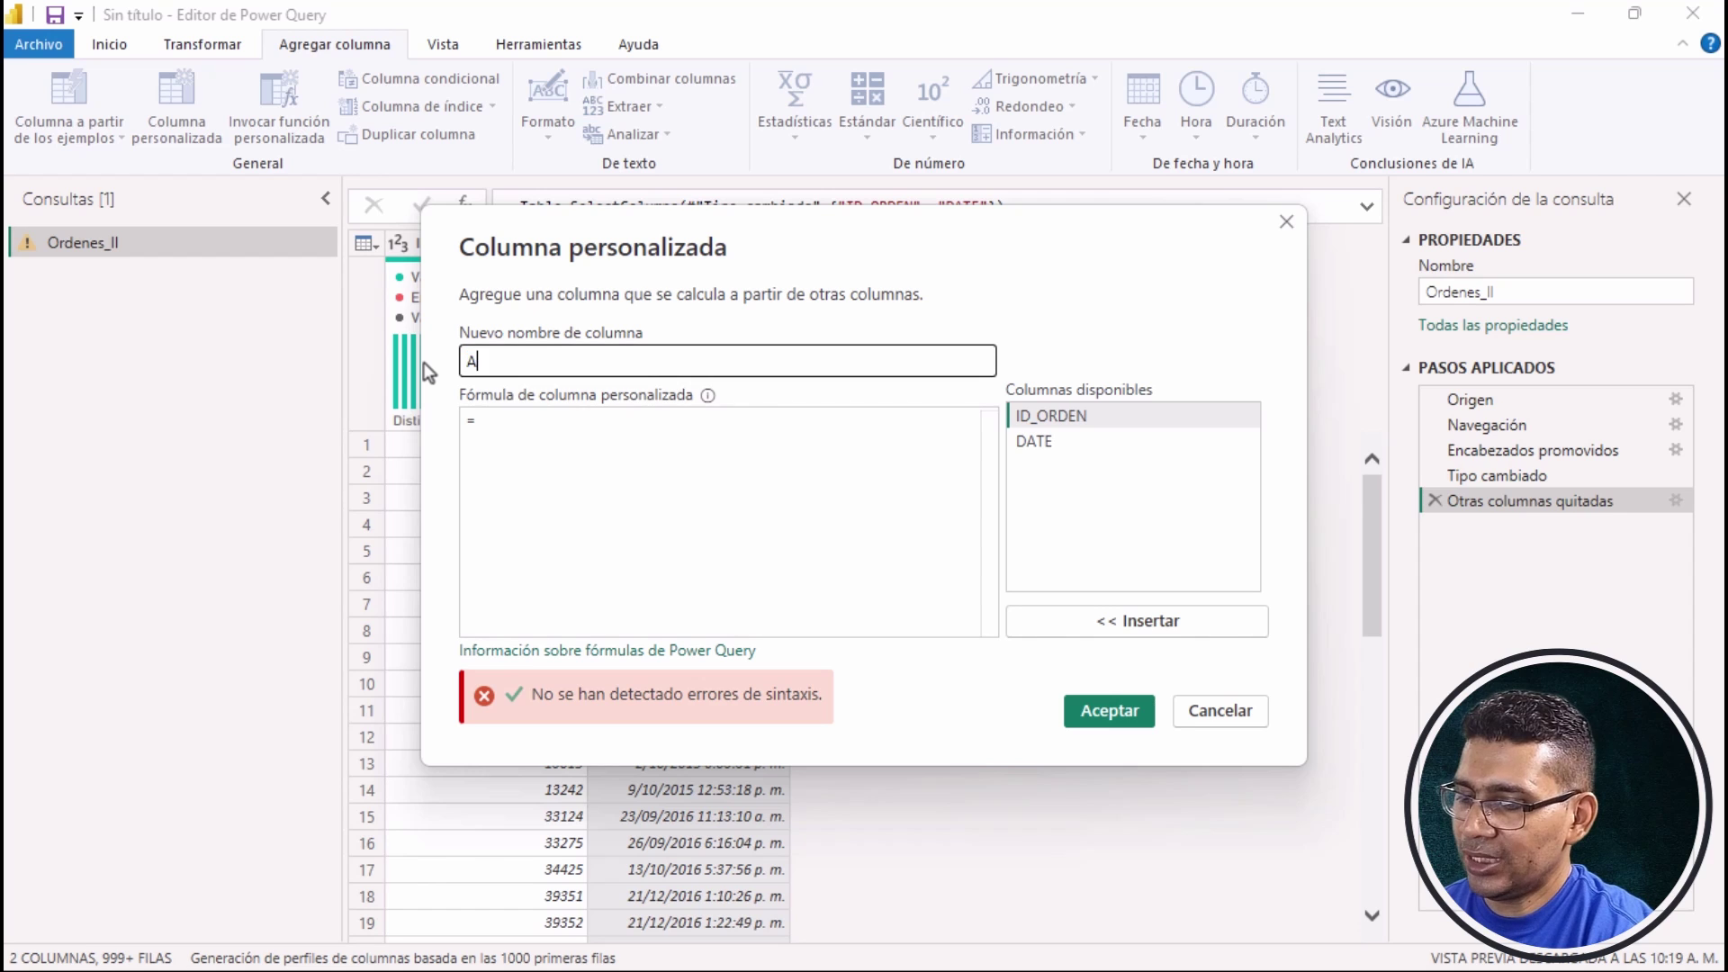
text(ddZone)
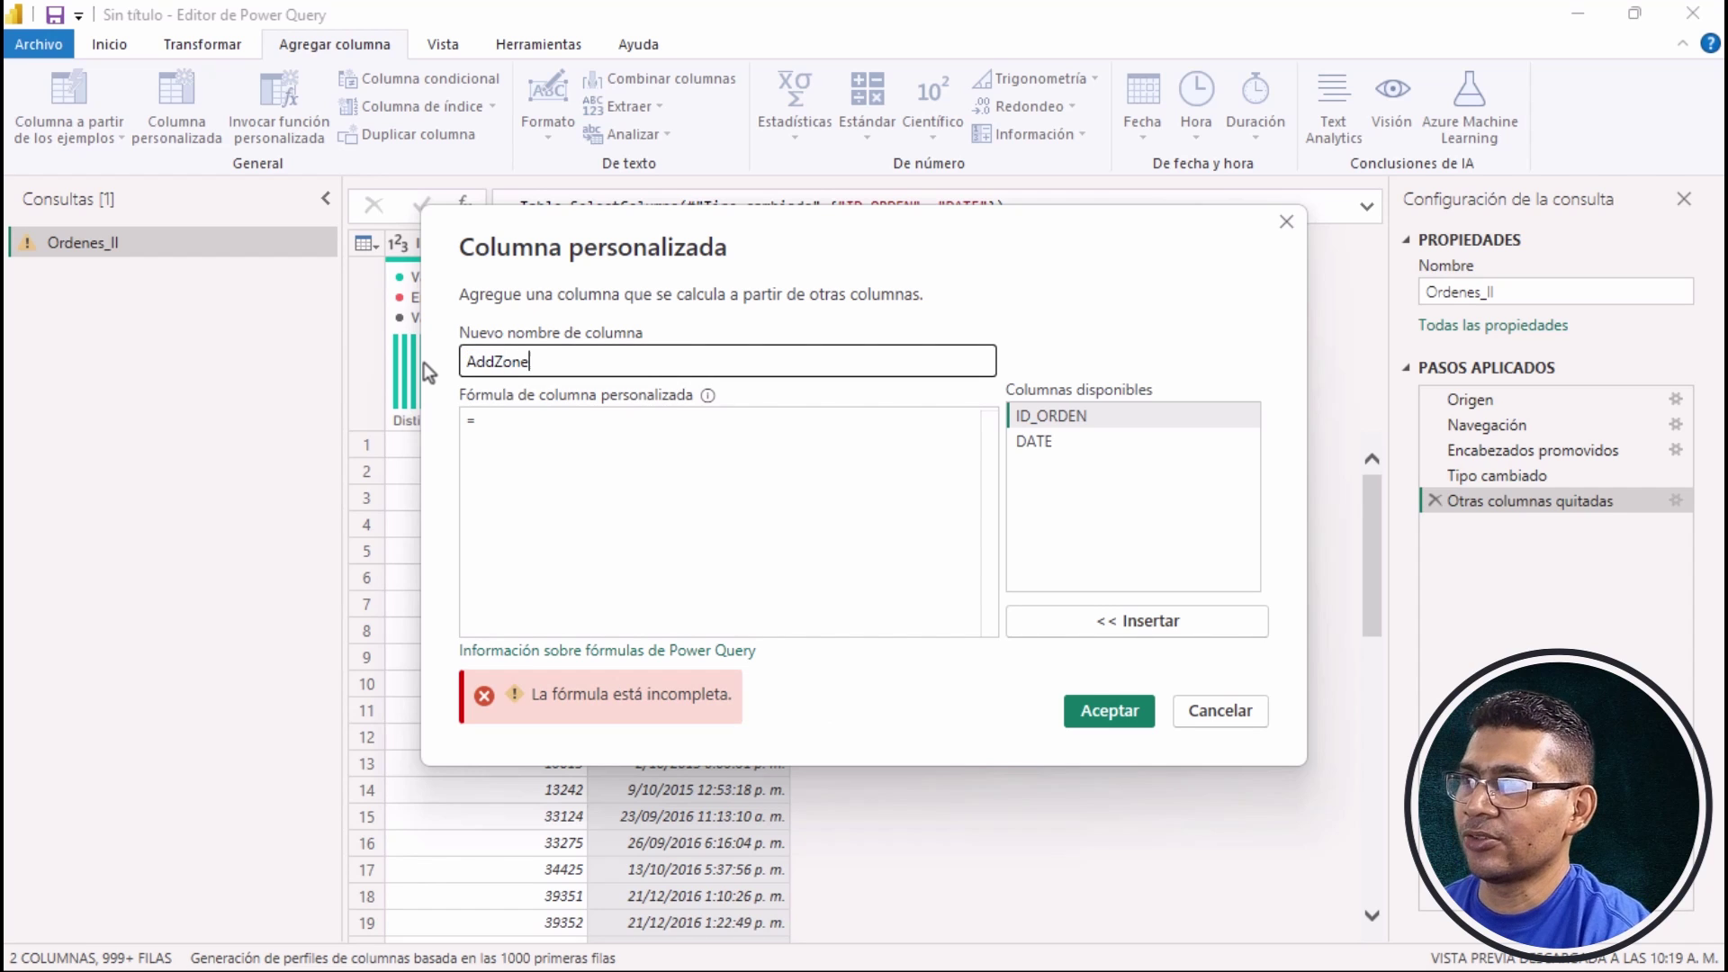
Enter the AddZone column's formula using DateTime.AddZone with the DATE column and a time-zone offset of -5 hours.
click(533, 432)
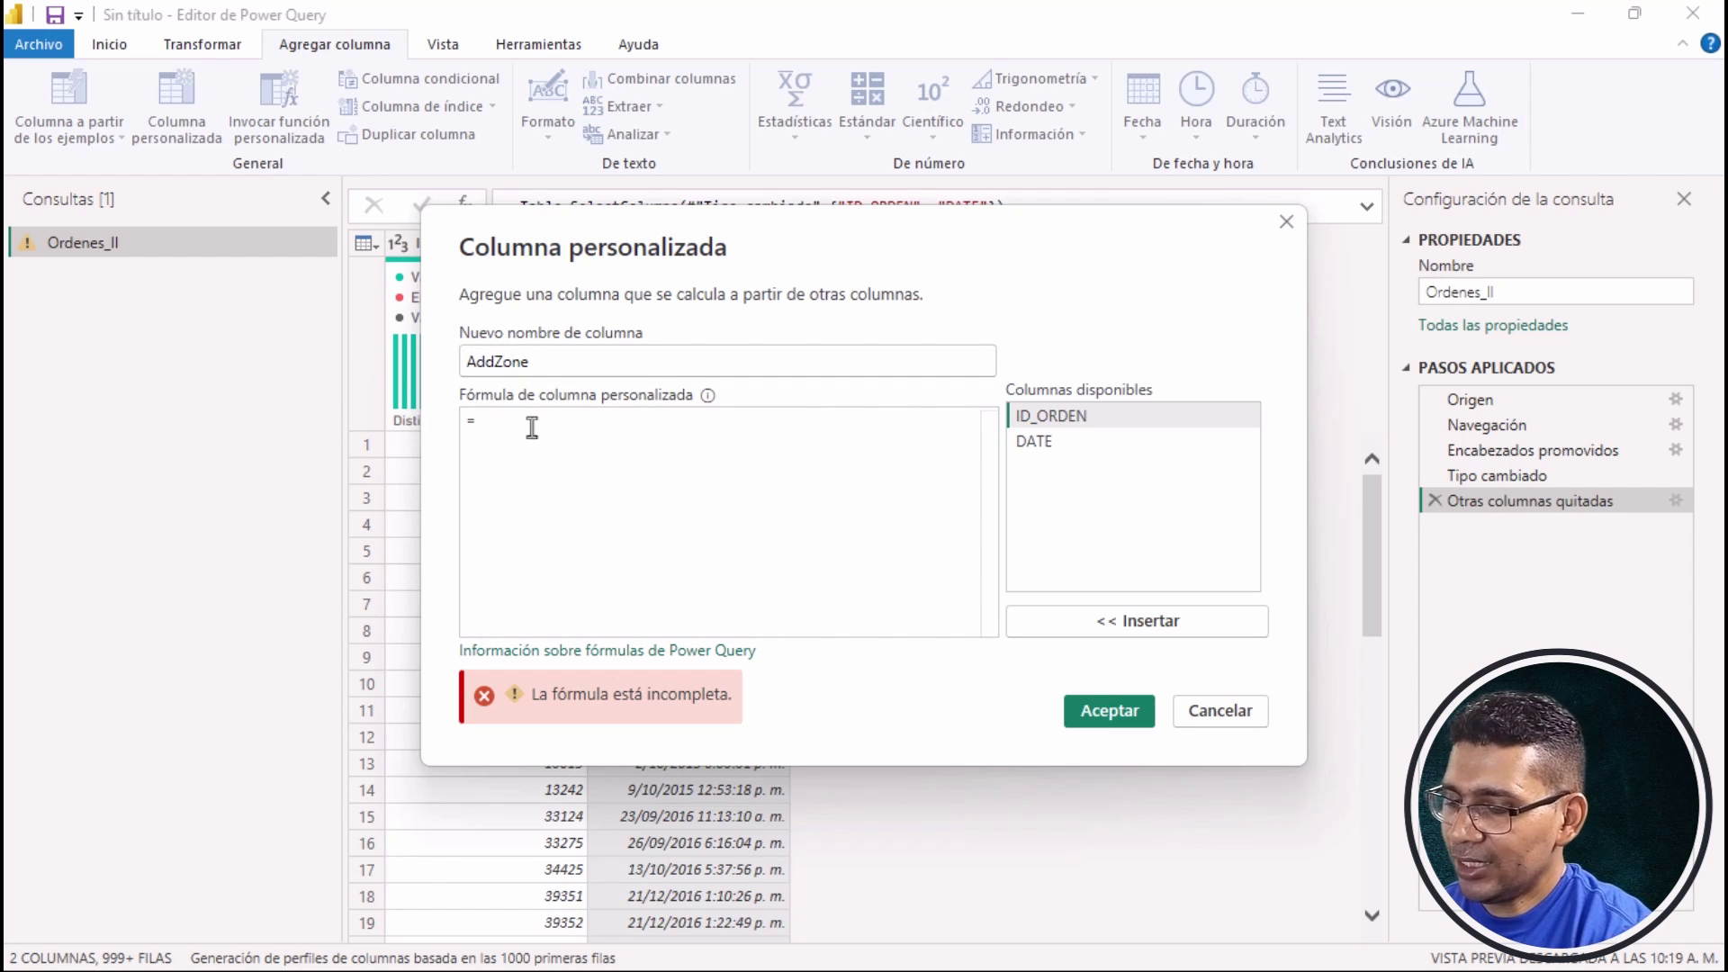
text(Date)
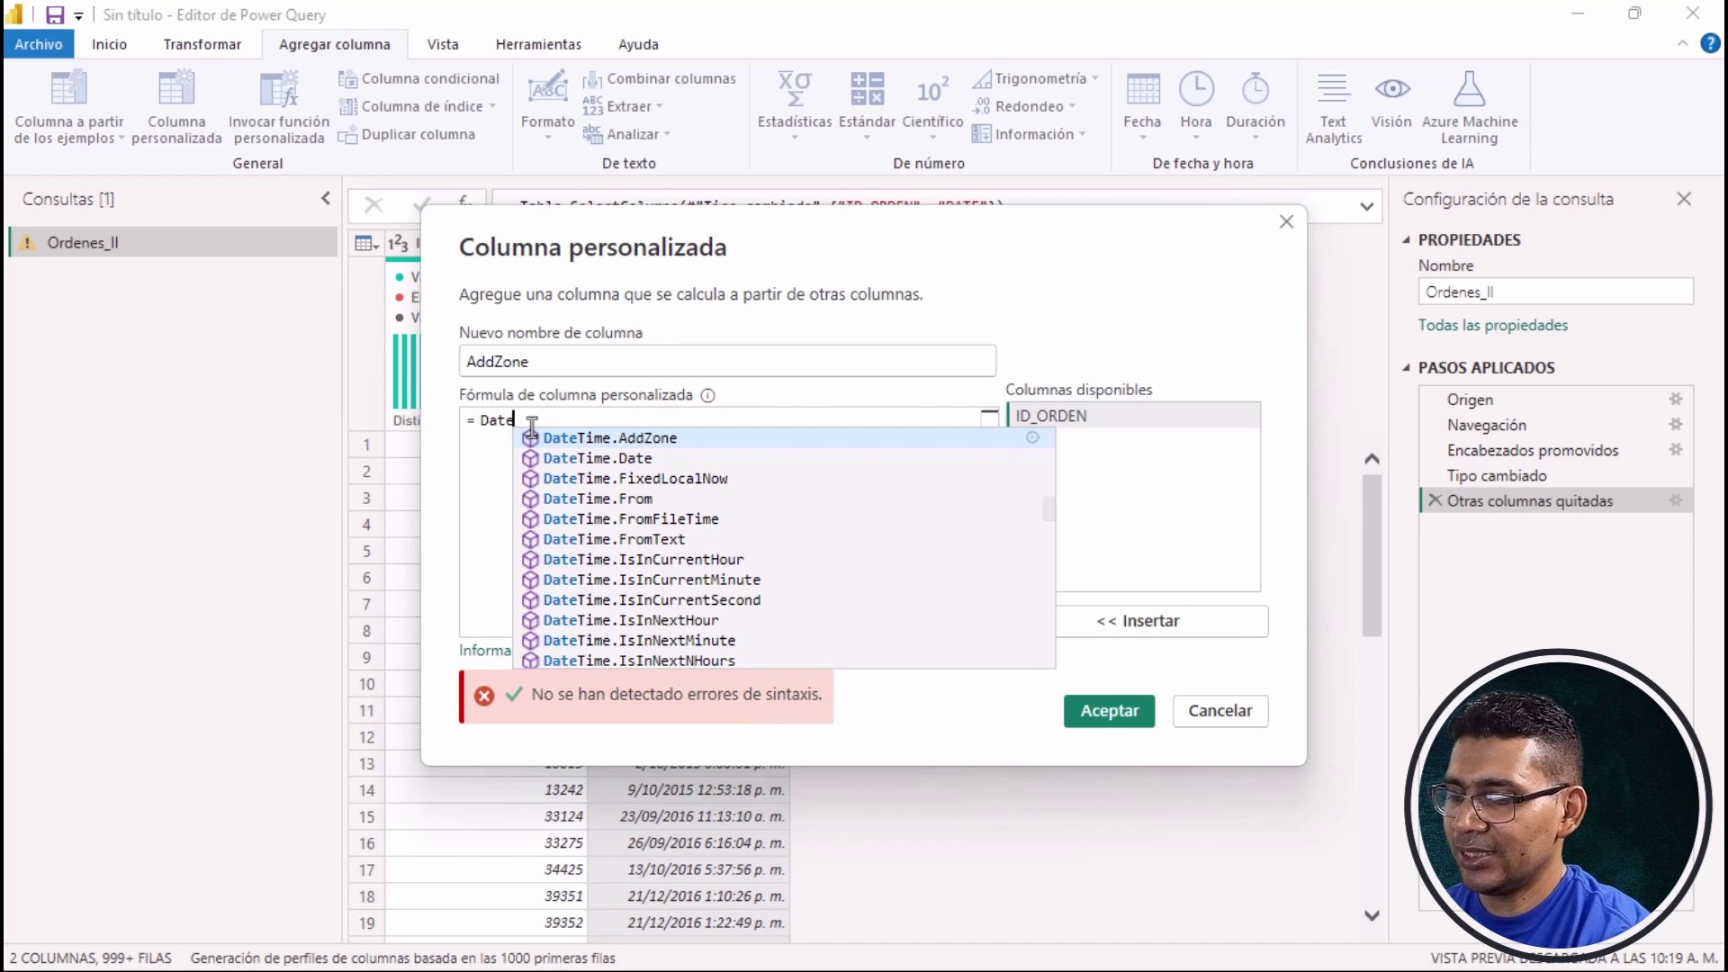
text(Time)
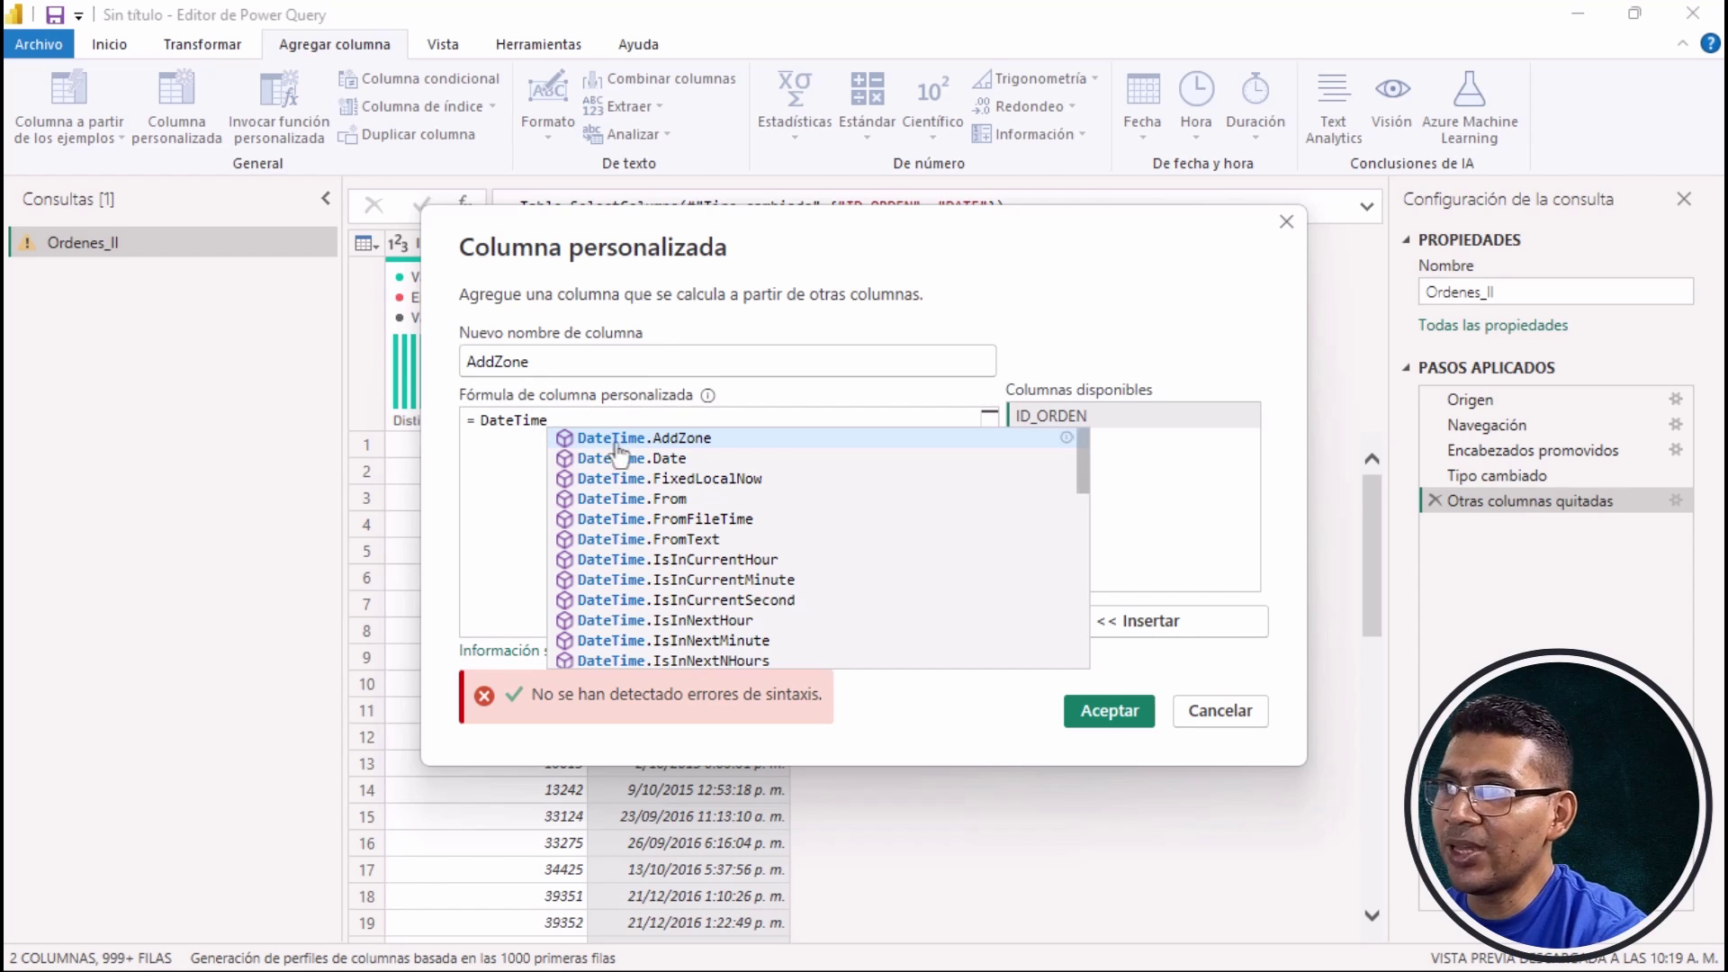
click(711, 439)
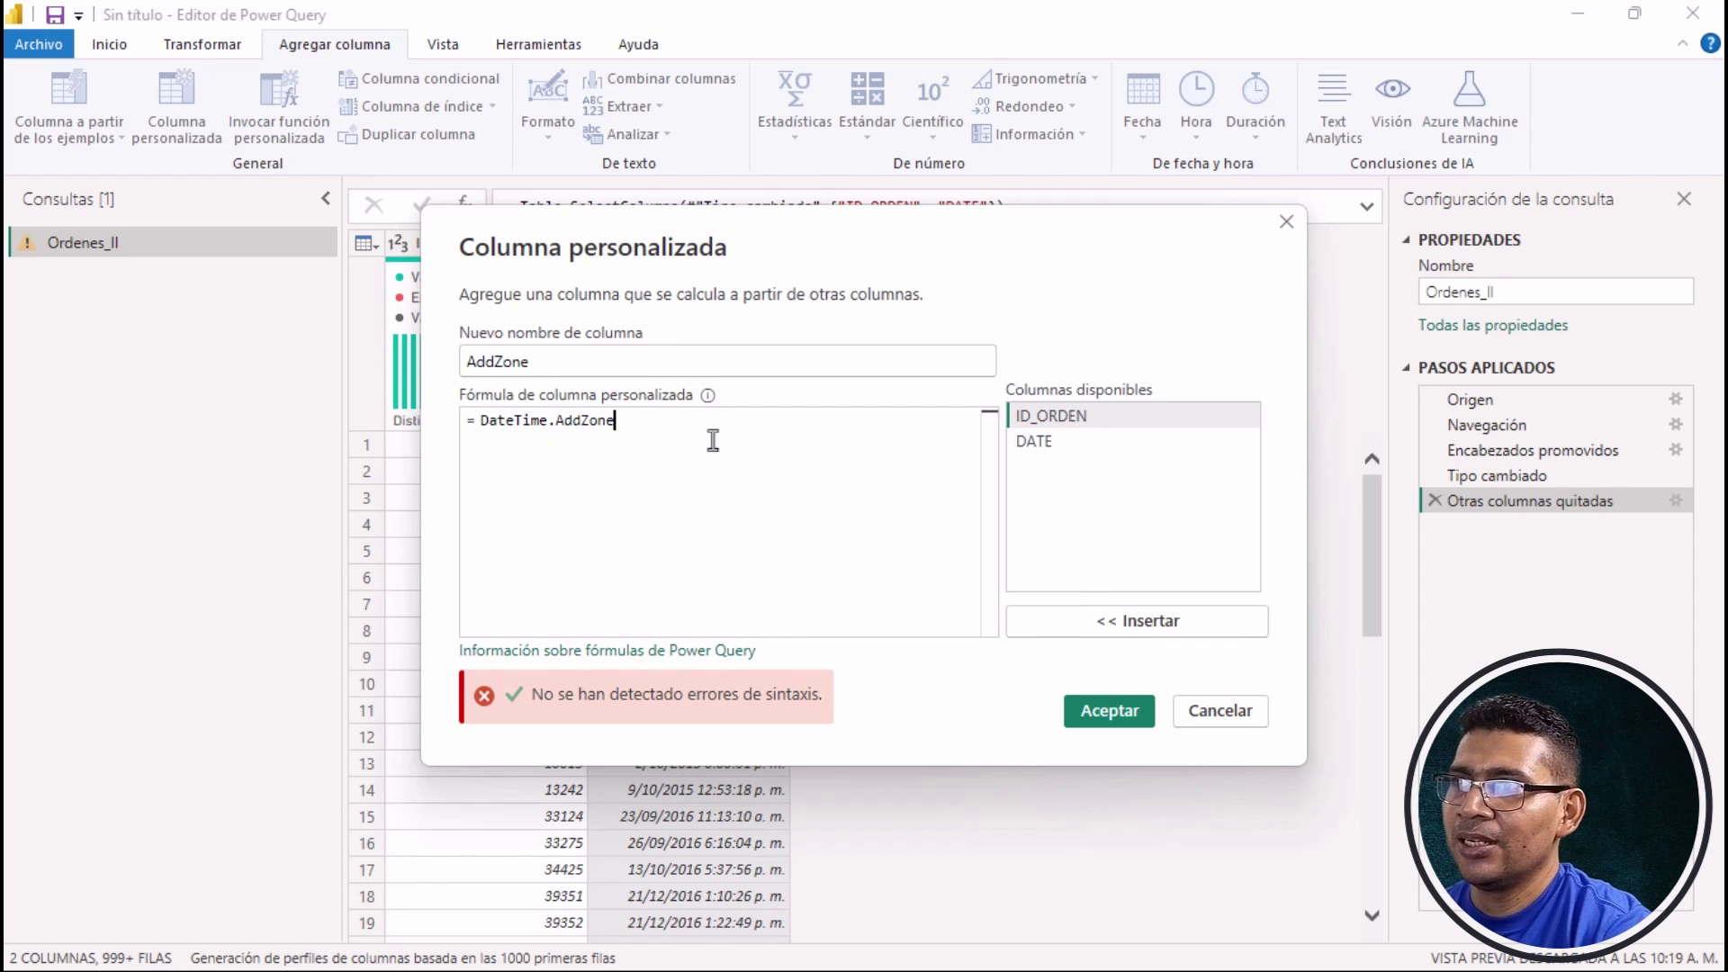
text(()
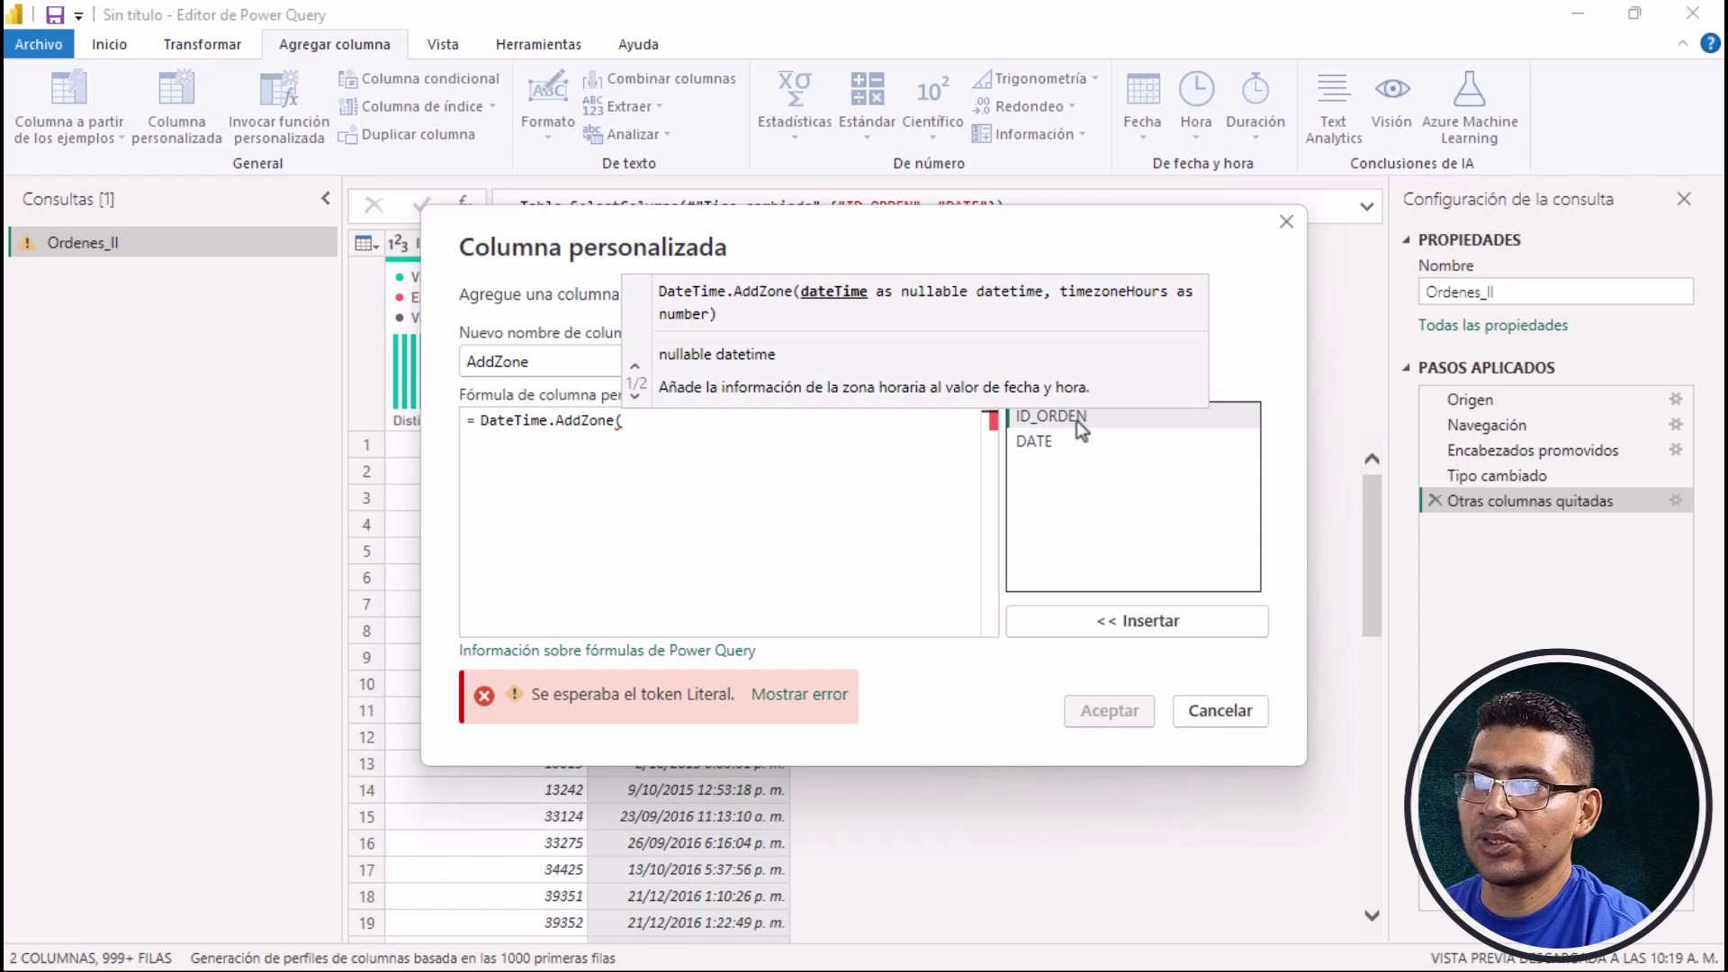
double_click(1051, 442)
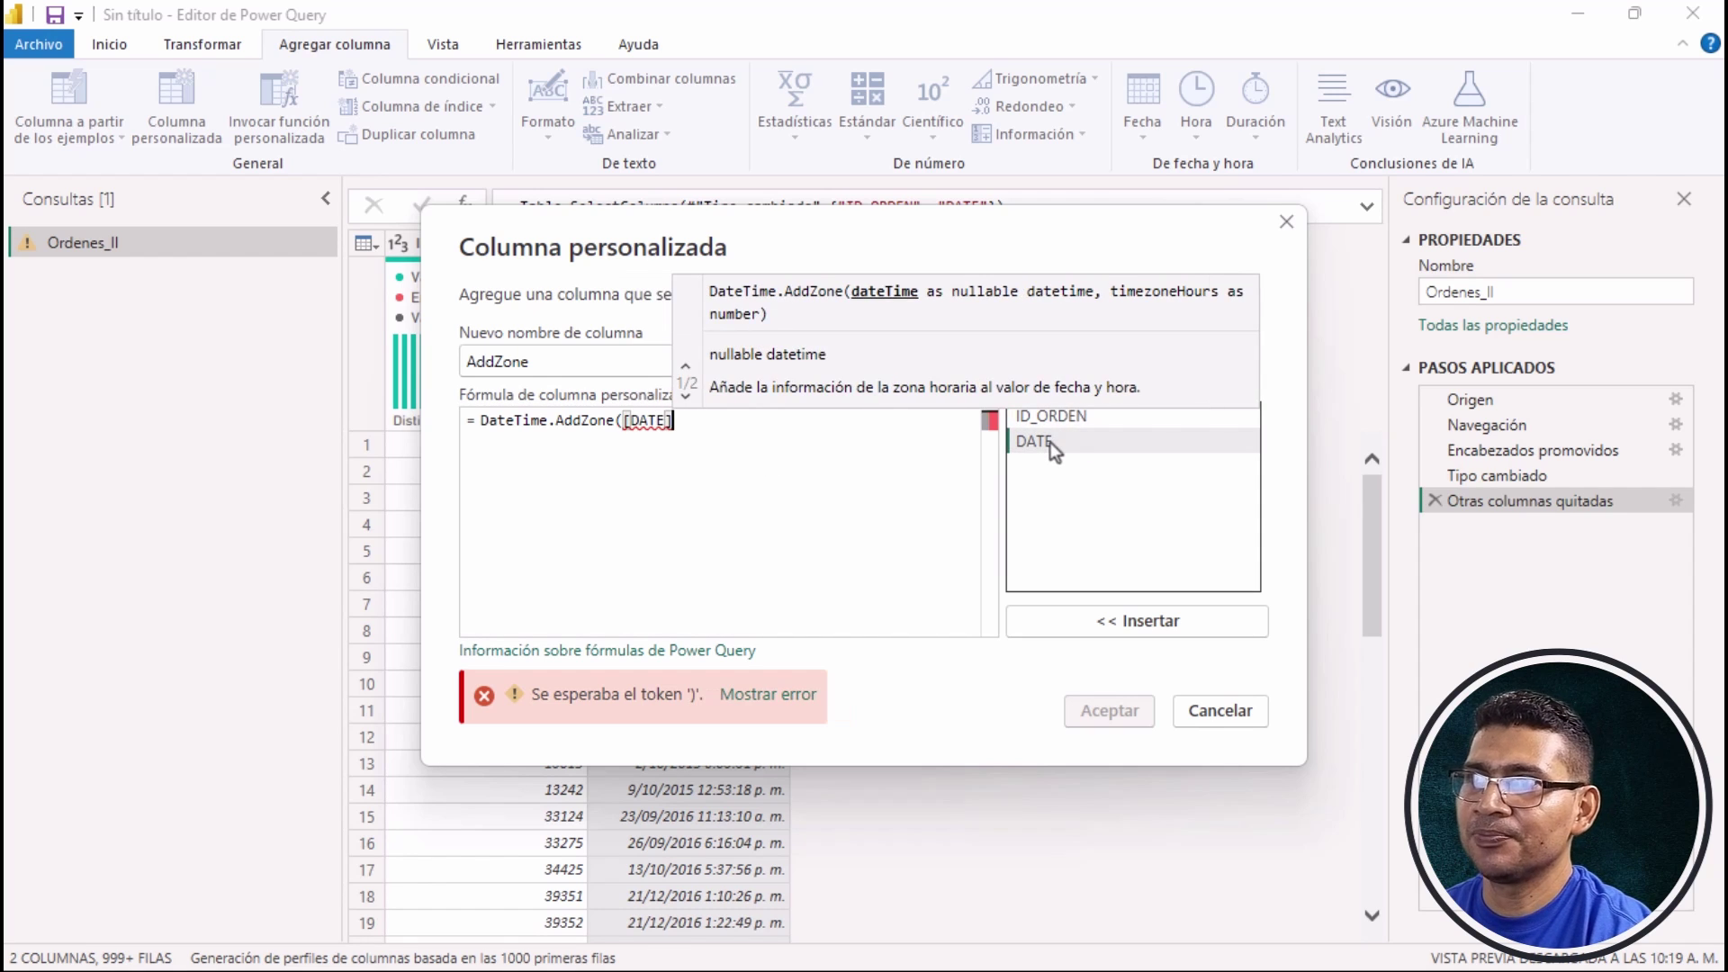
text(,)
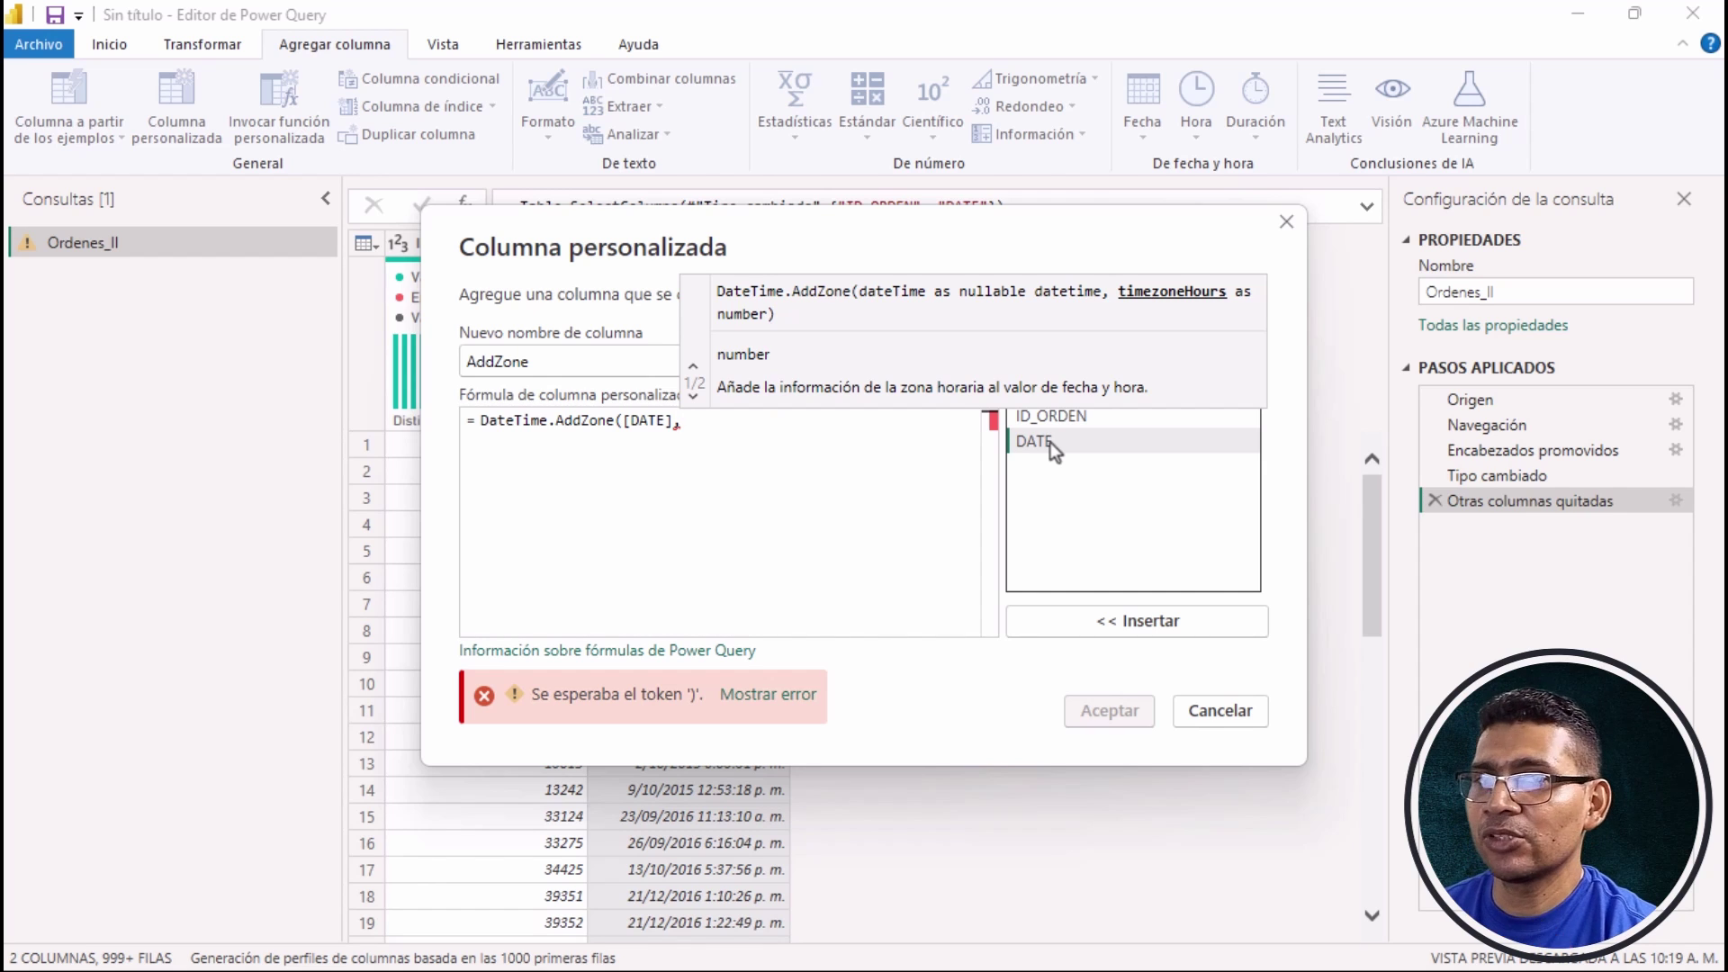
text(-5)
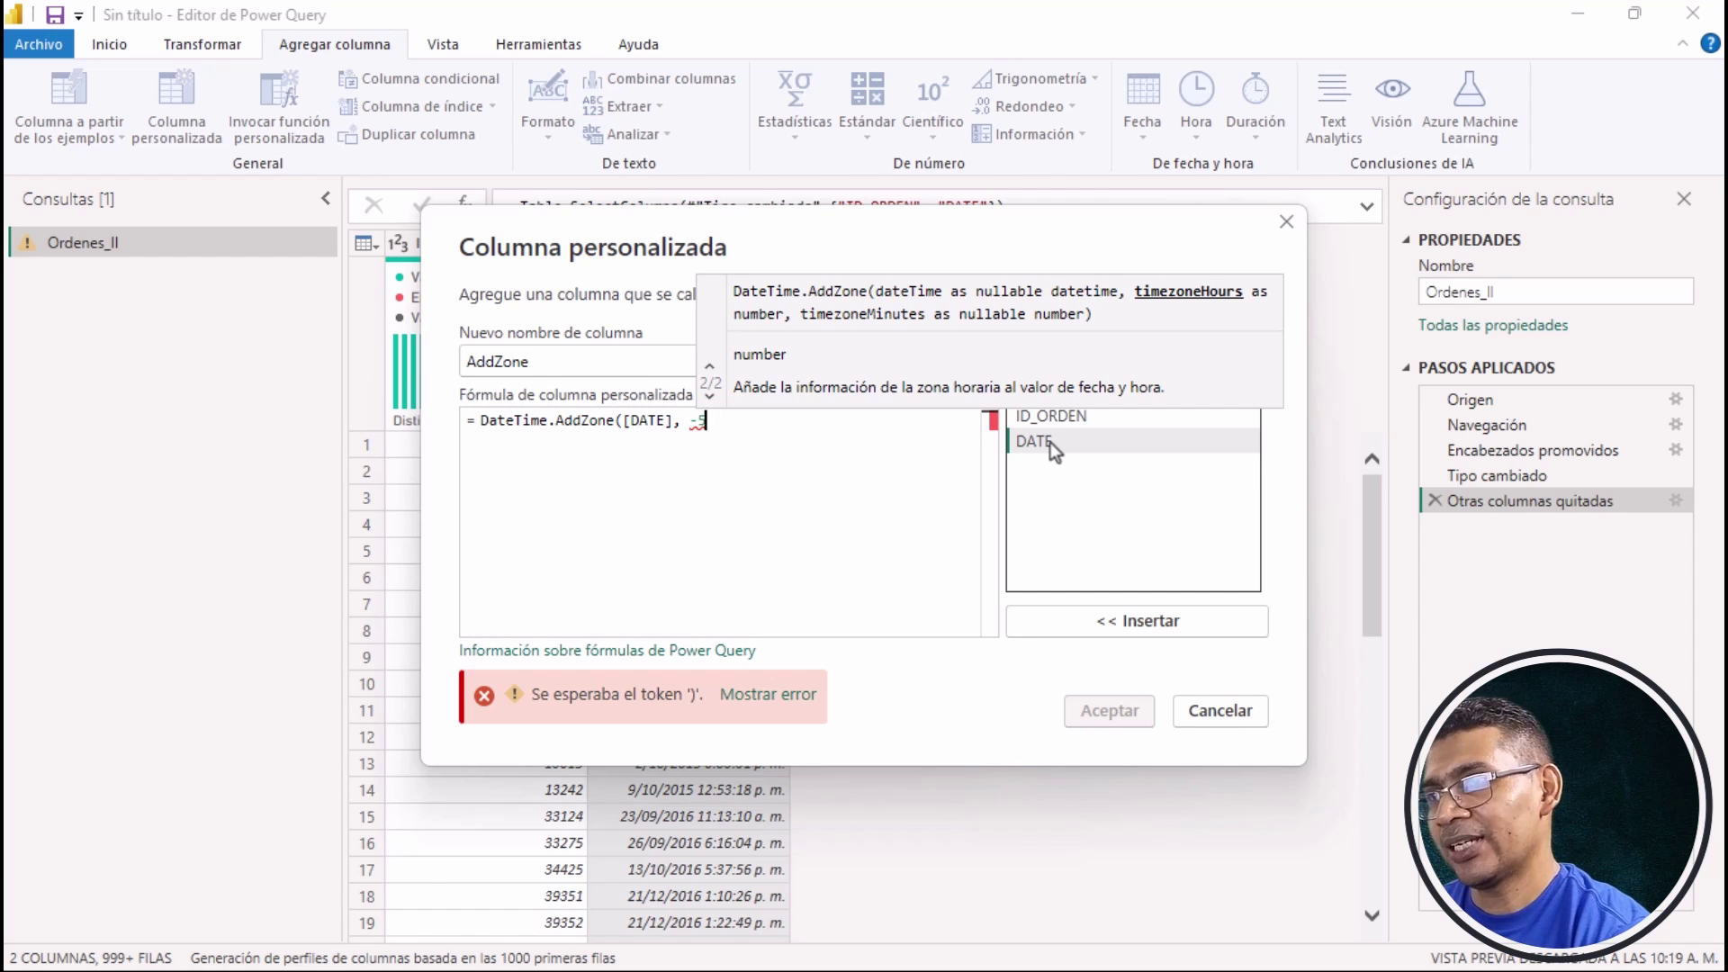
Try 15 as the optional time-zone minutes argument of the AddZone formula and remove it again.
text(, 3)
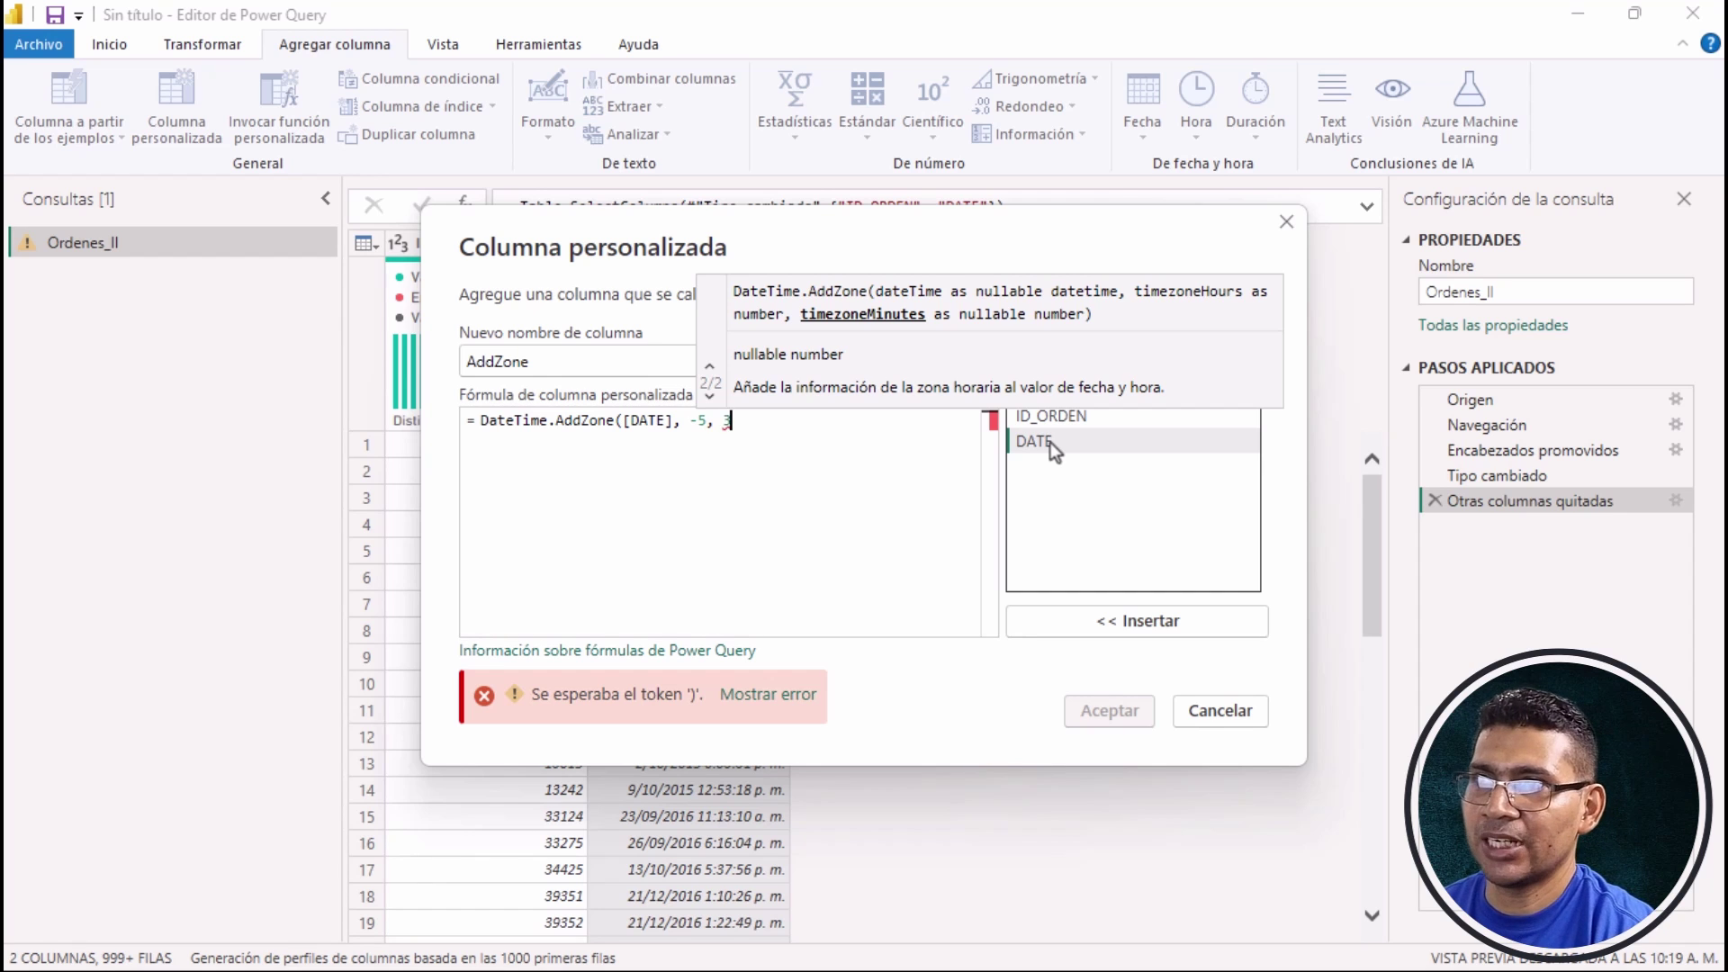
key(Escape)
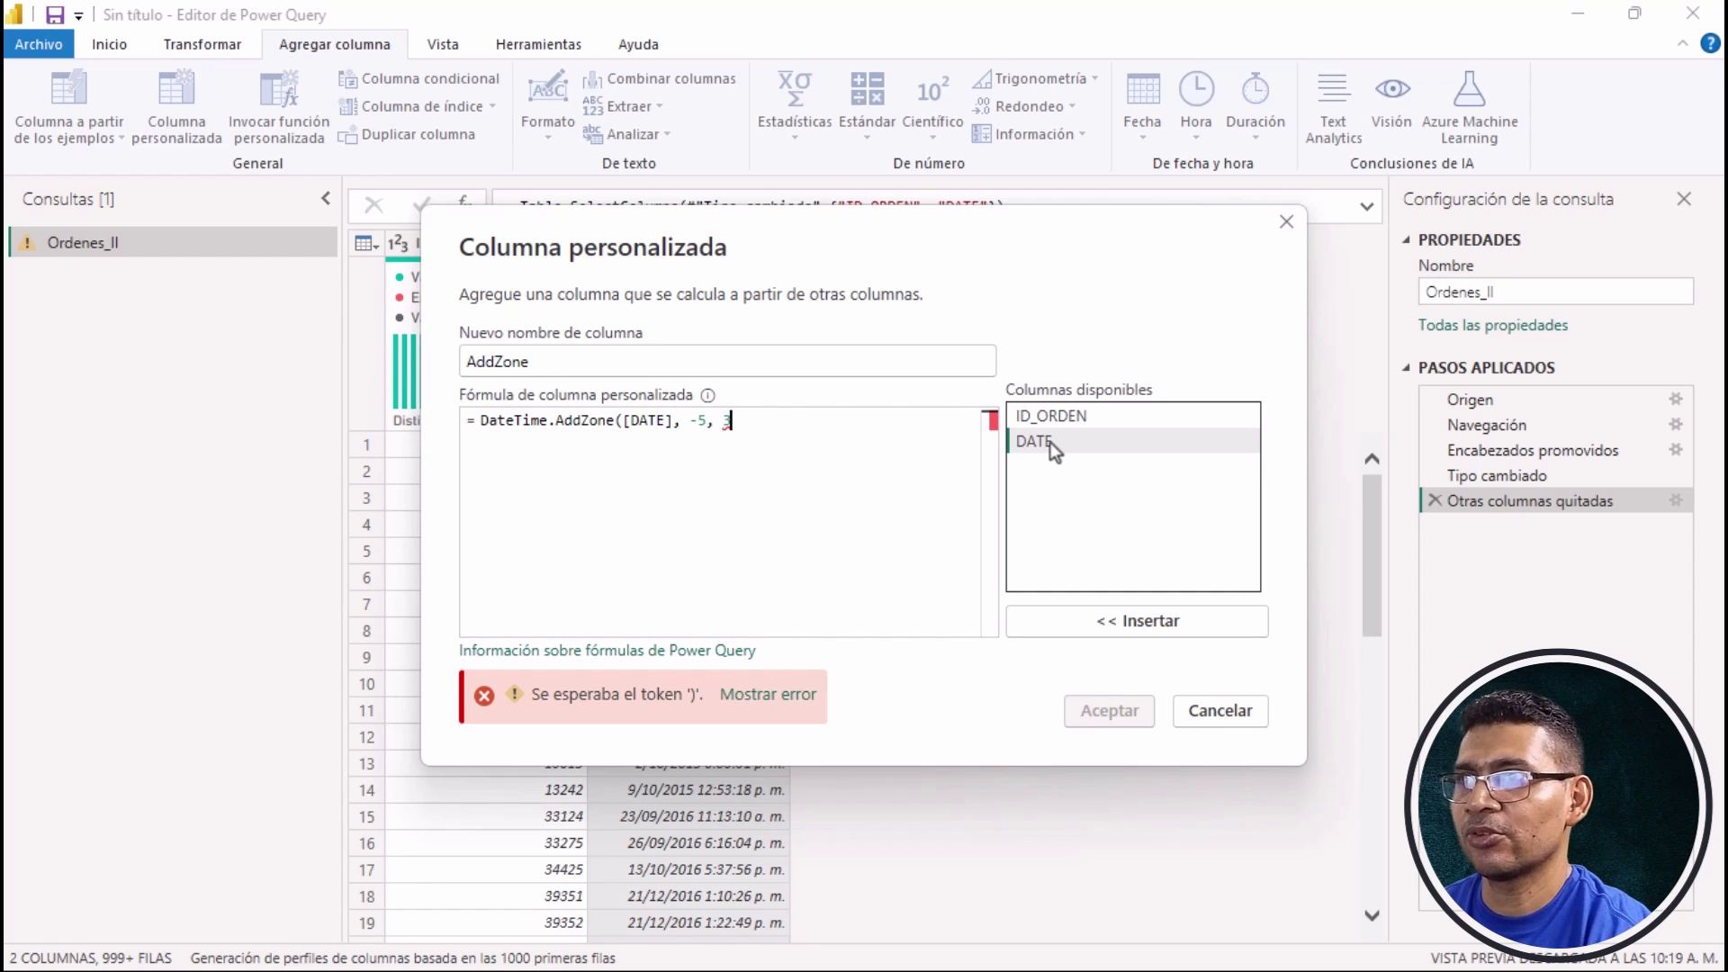
text(15)
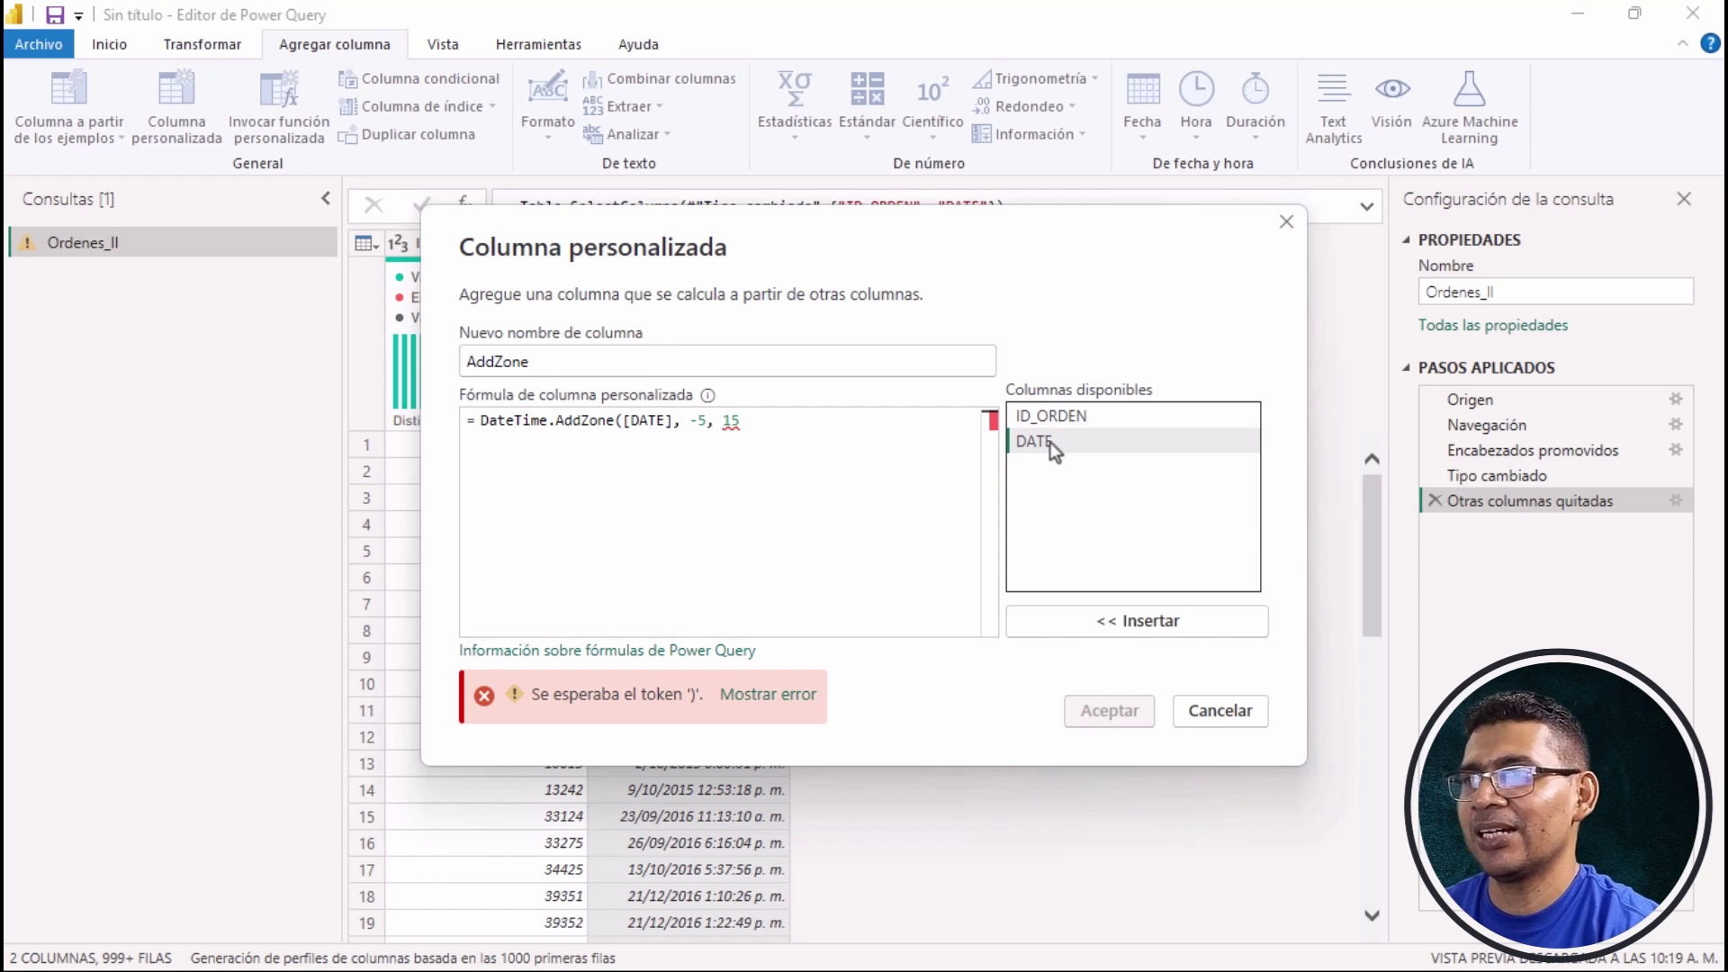
key(BackSpace)
key(BackSpace)
key(BackSpace)
key(BackSpace)
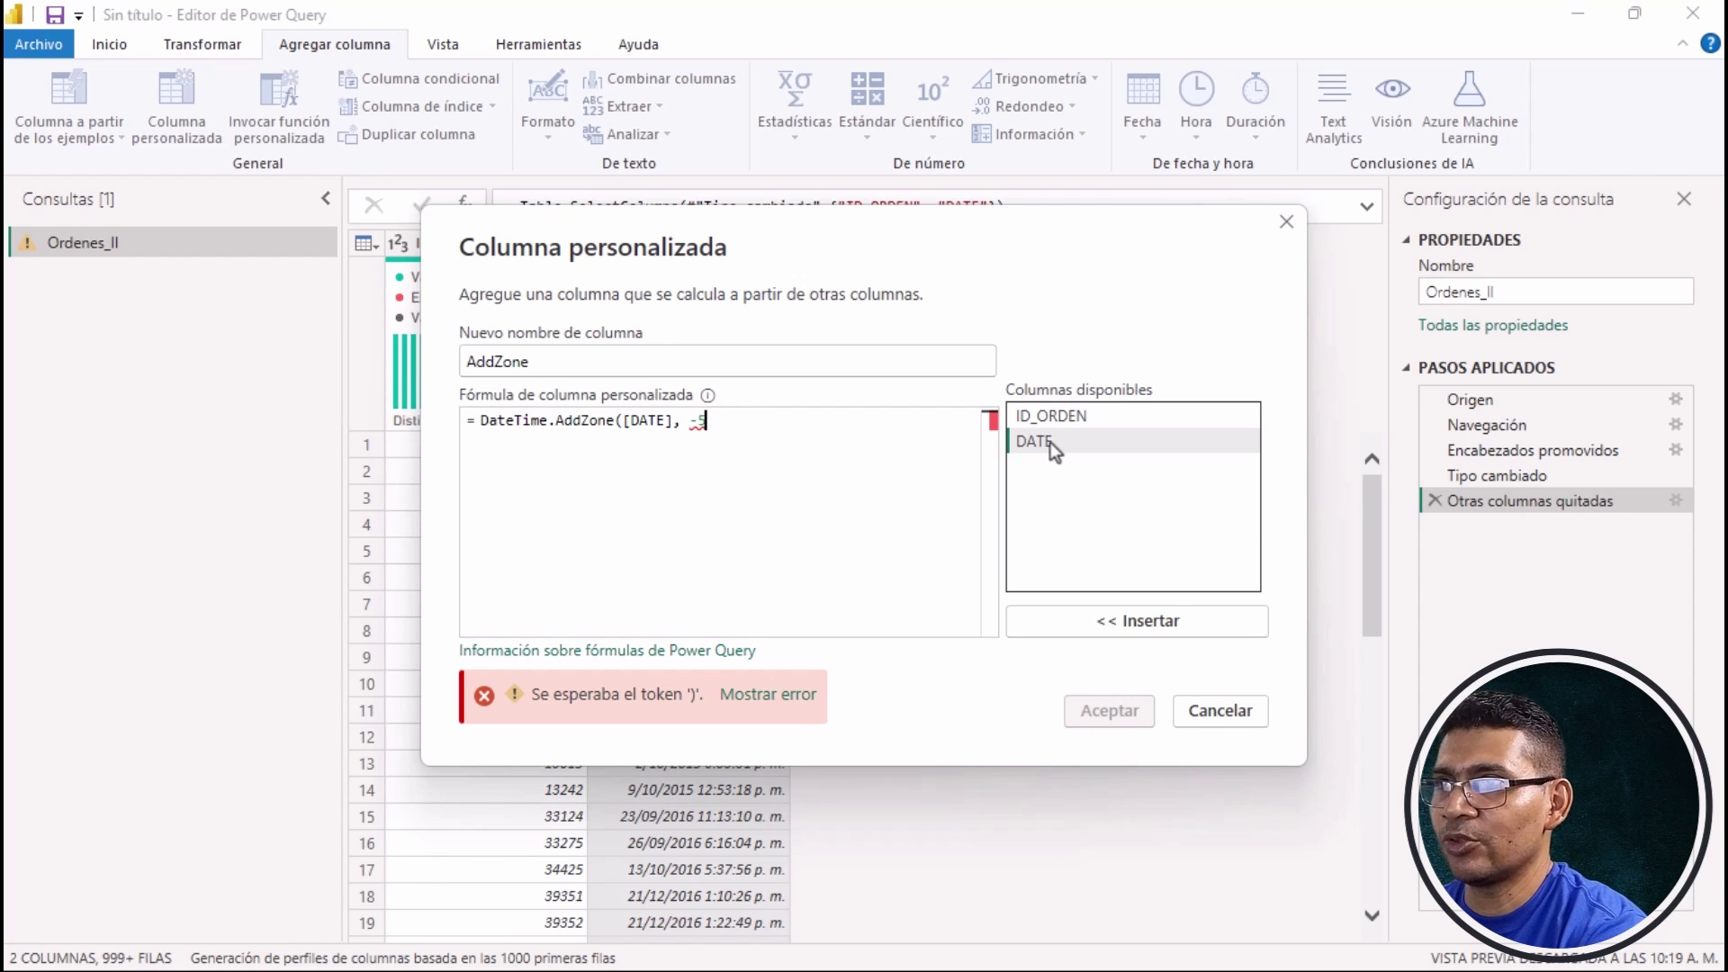
Close the formula, add the AddZone column to the table and set its data type to Fecha/Hora/Zona horaria.
text())
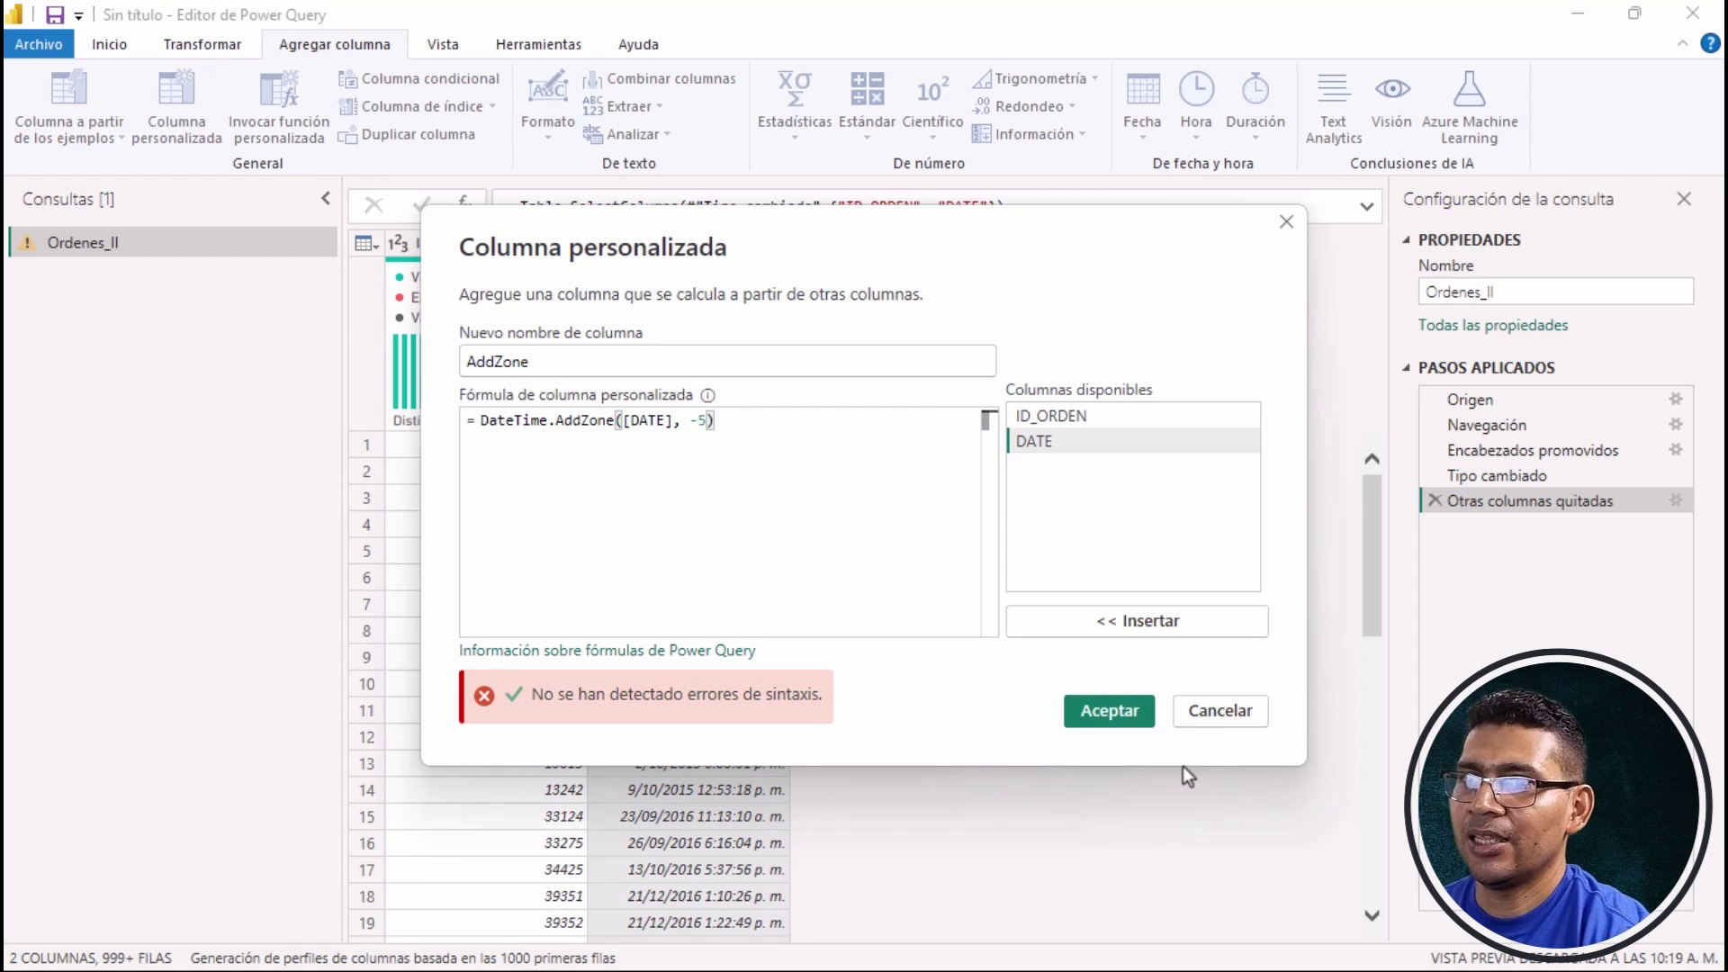
click(1118, 713)
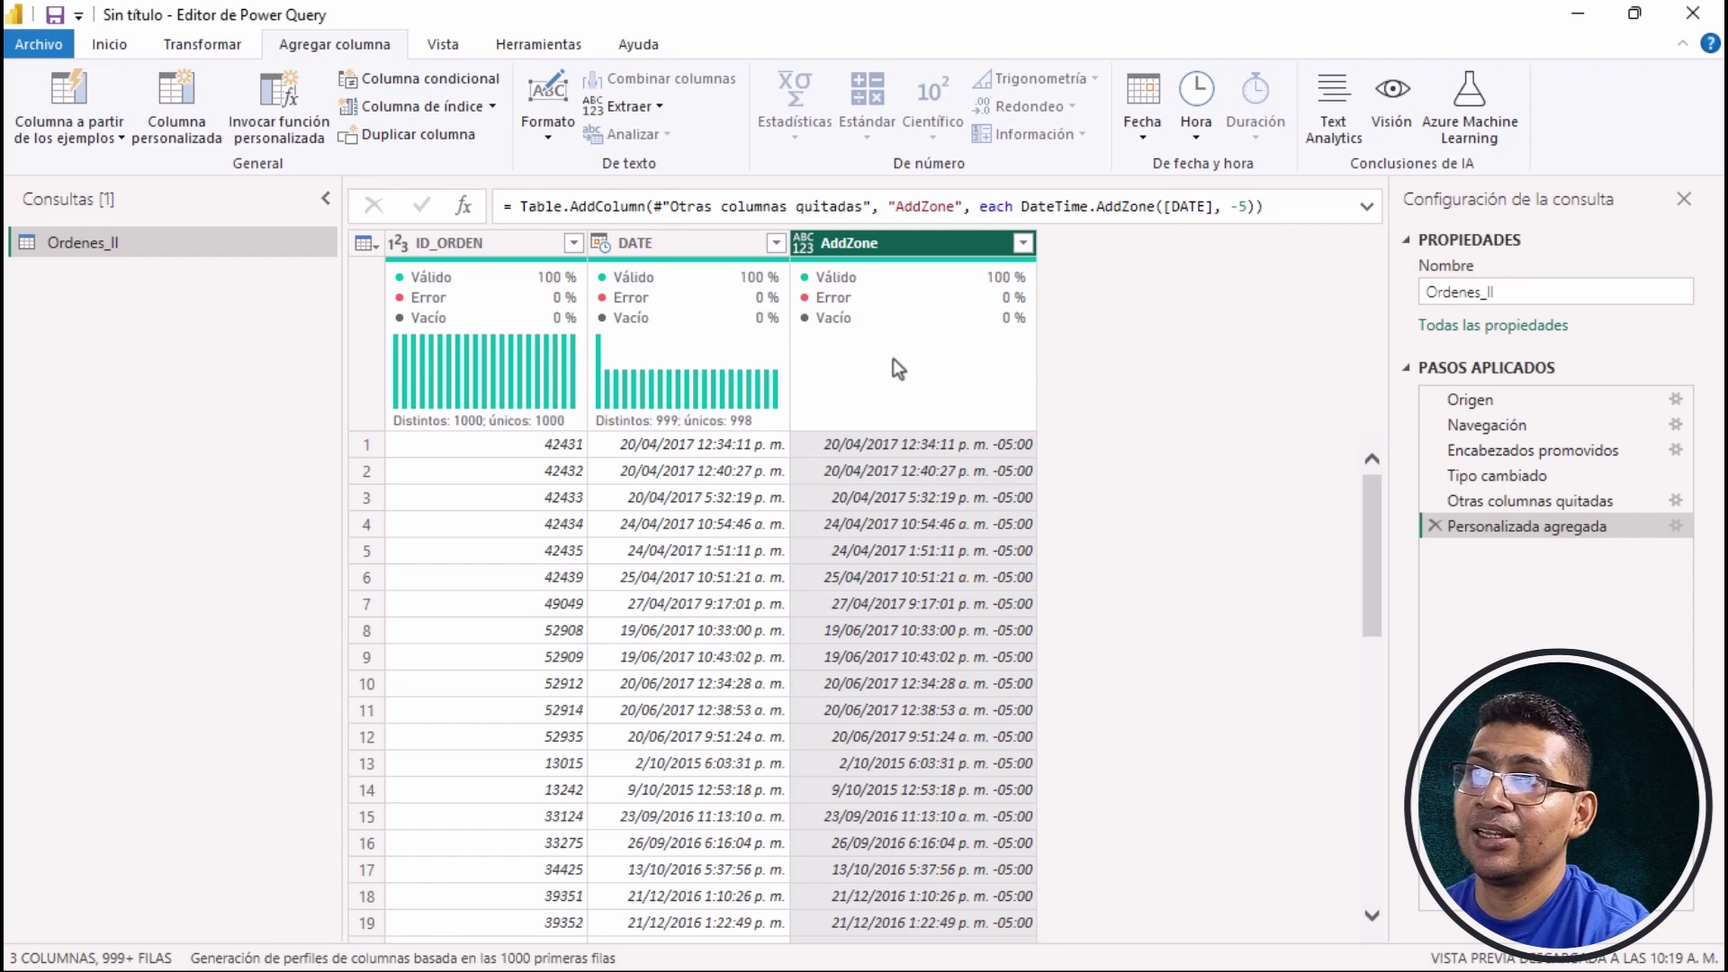
click(807, 247)
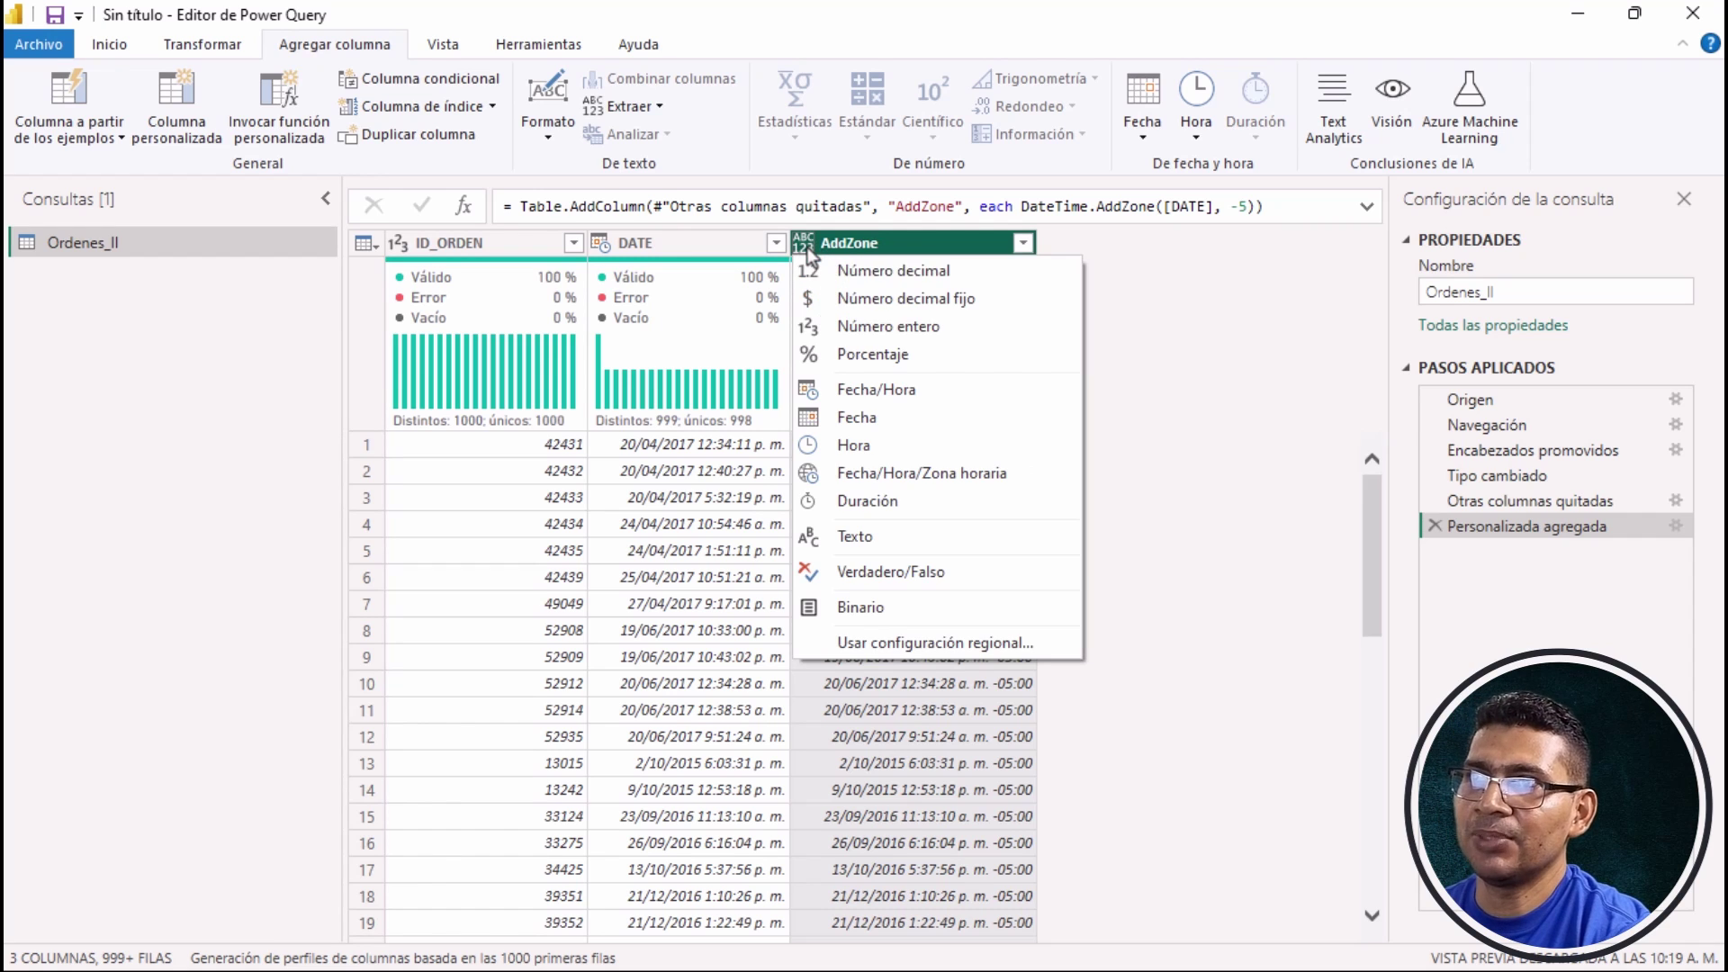
click(867, 471)
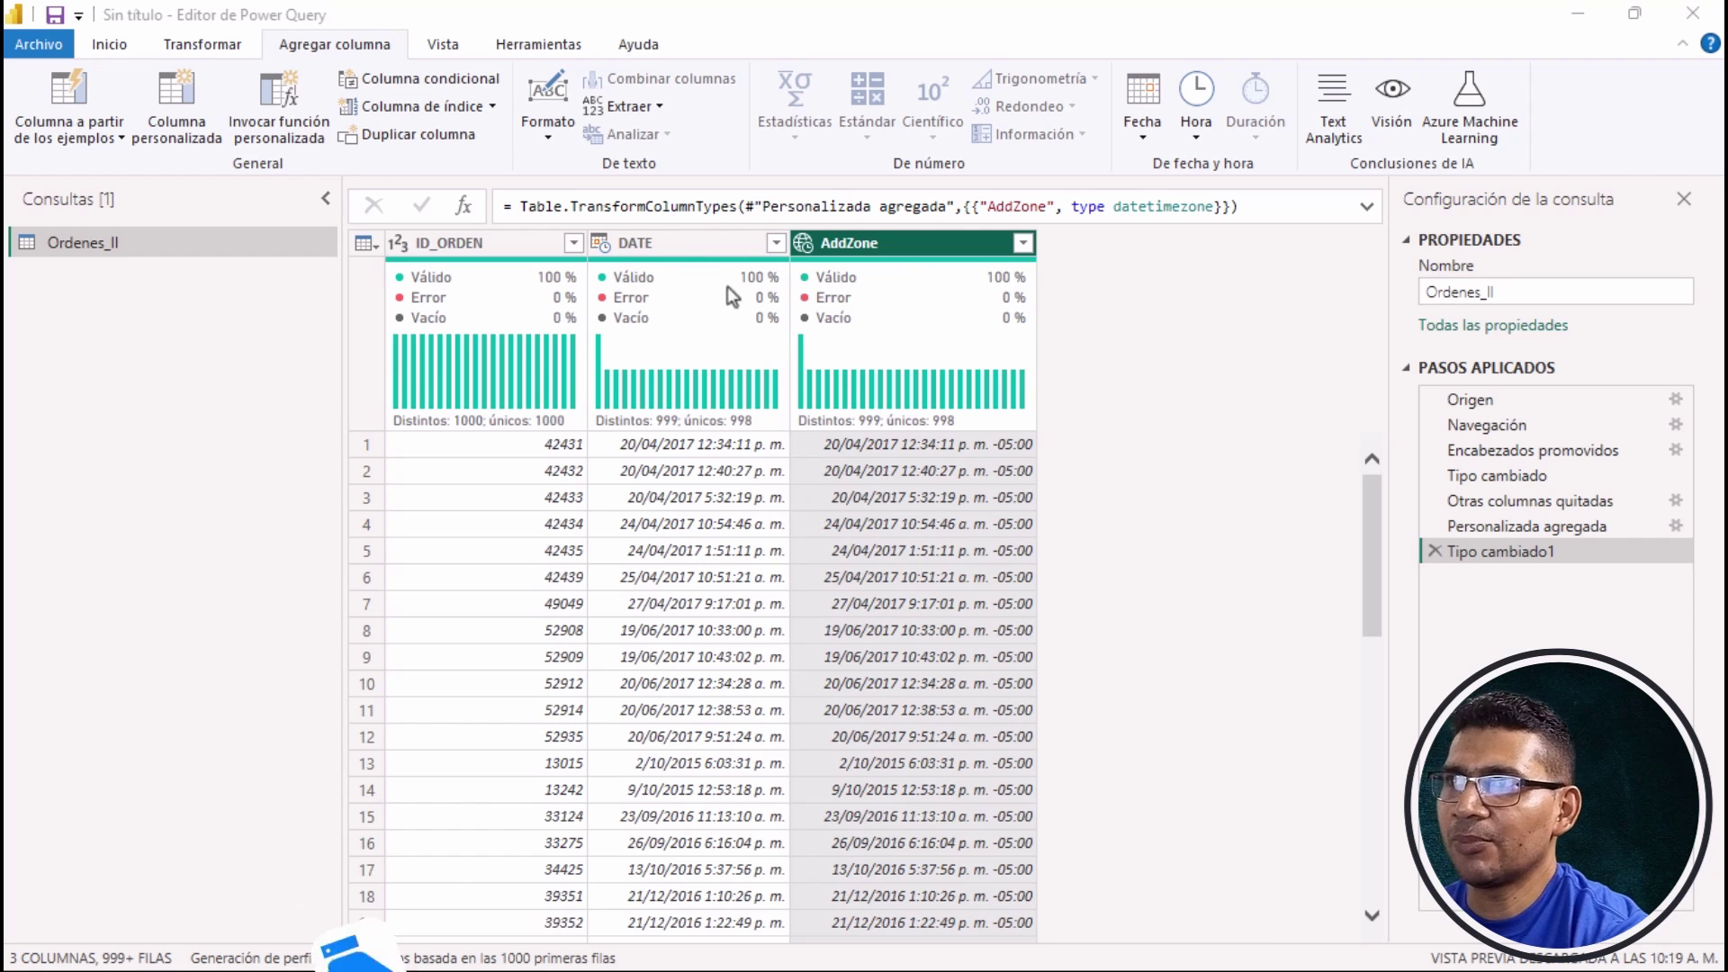
Start another custom column and name it Solo_Fecha.
click(675, 250)
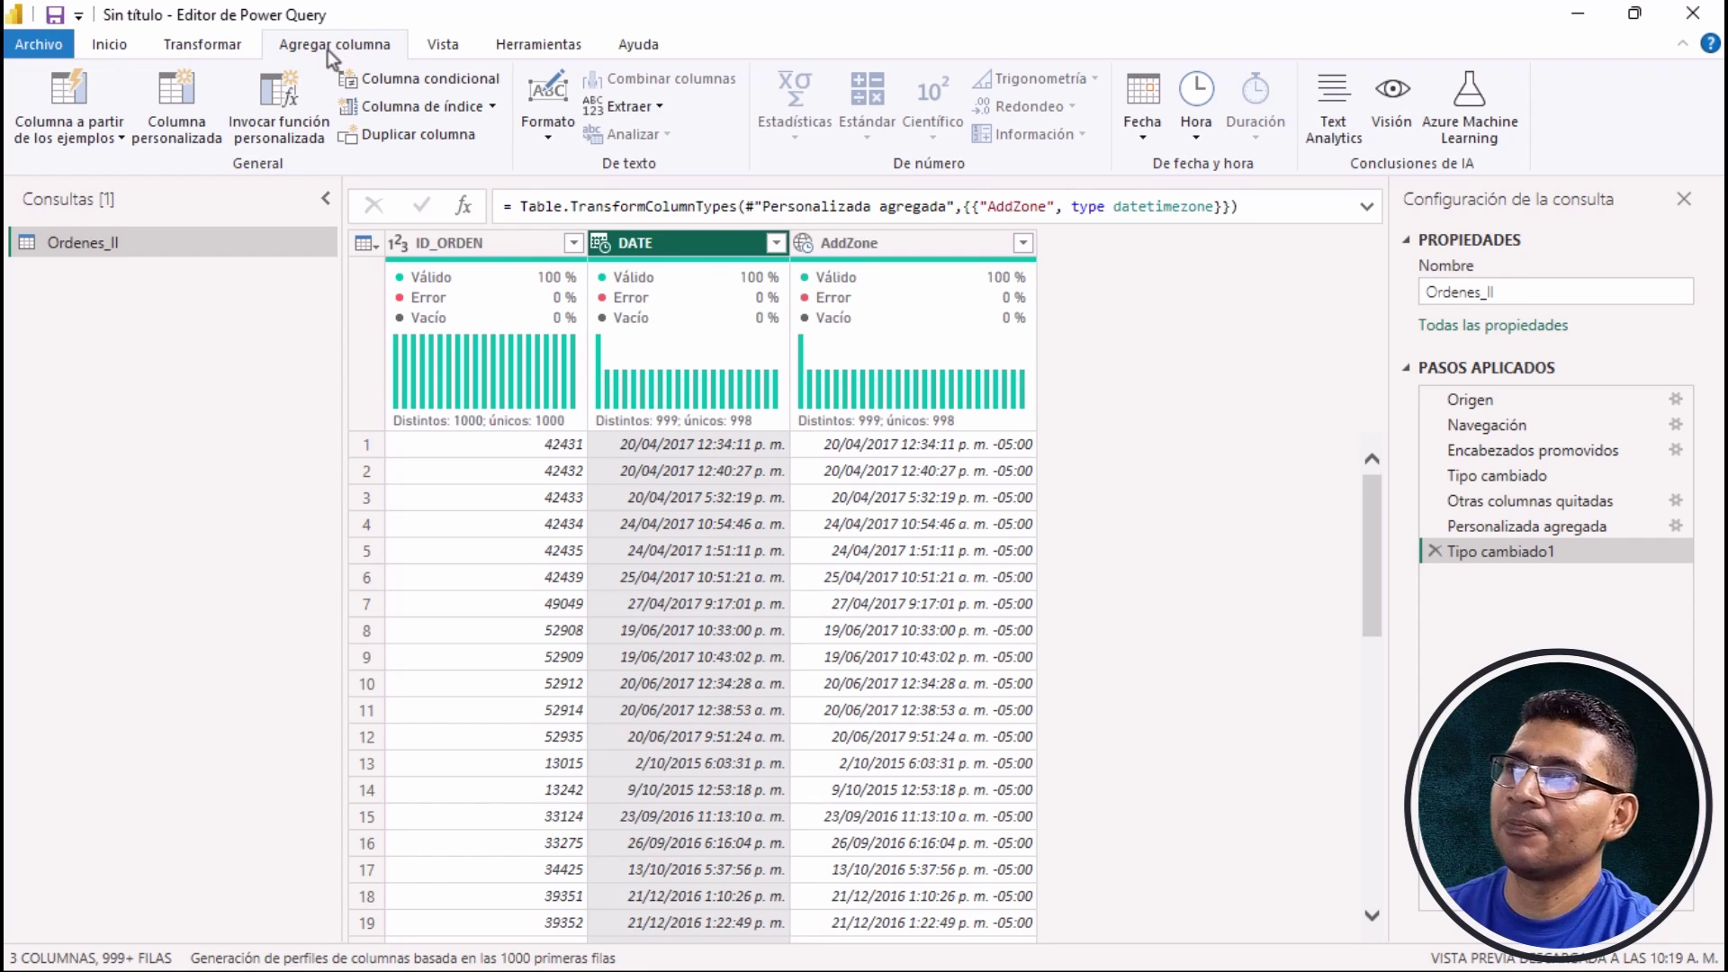
click(170, 121)
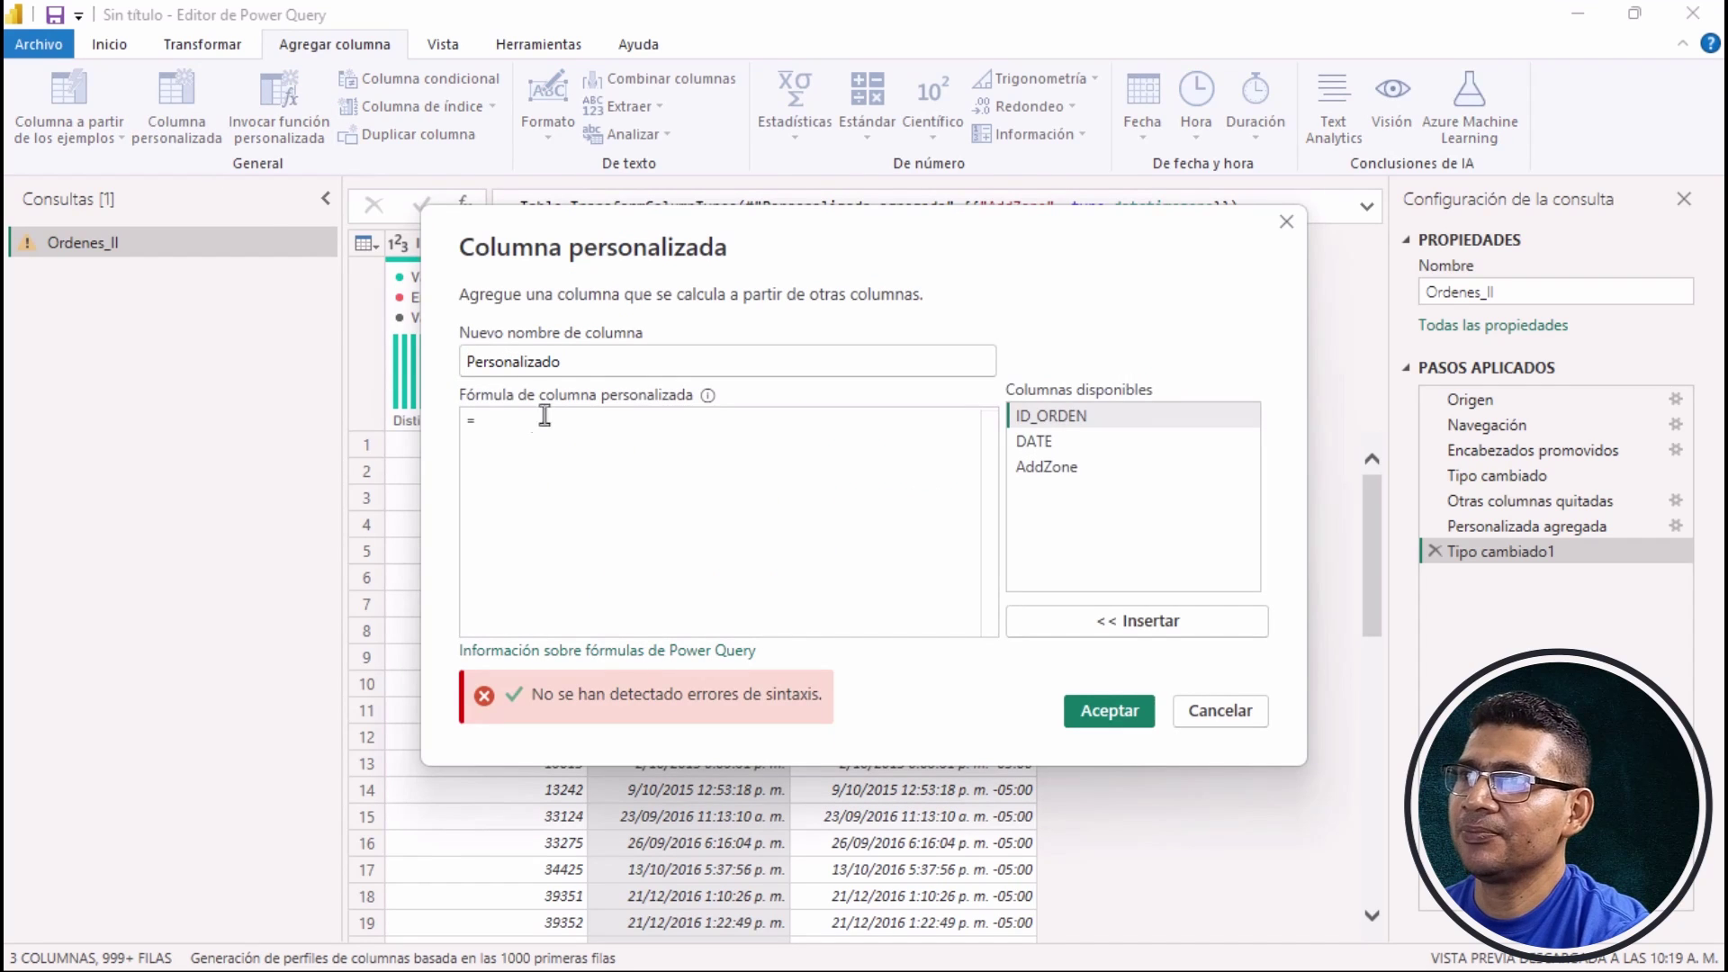
drag(575, 362, 450, 364)
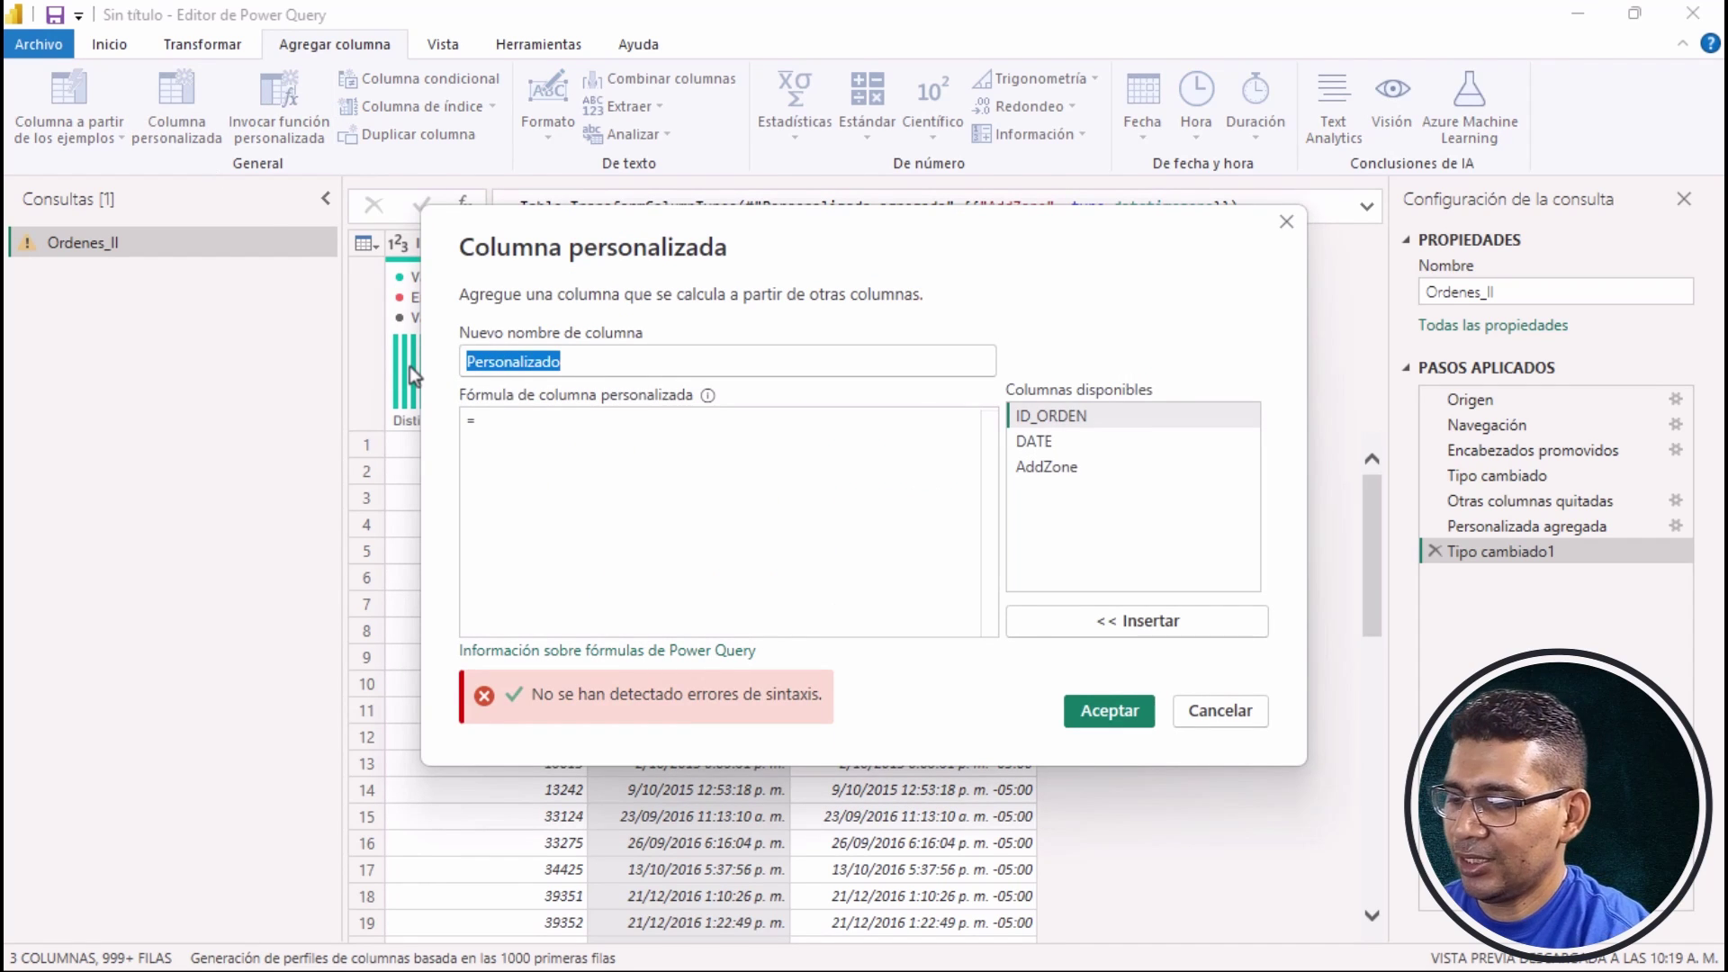
text(Solofe)
key(BackSpace)
key(BackSpace)
text(_Fecha)
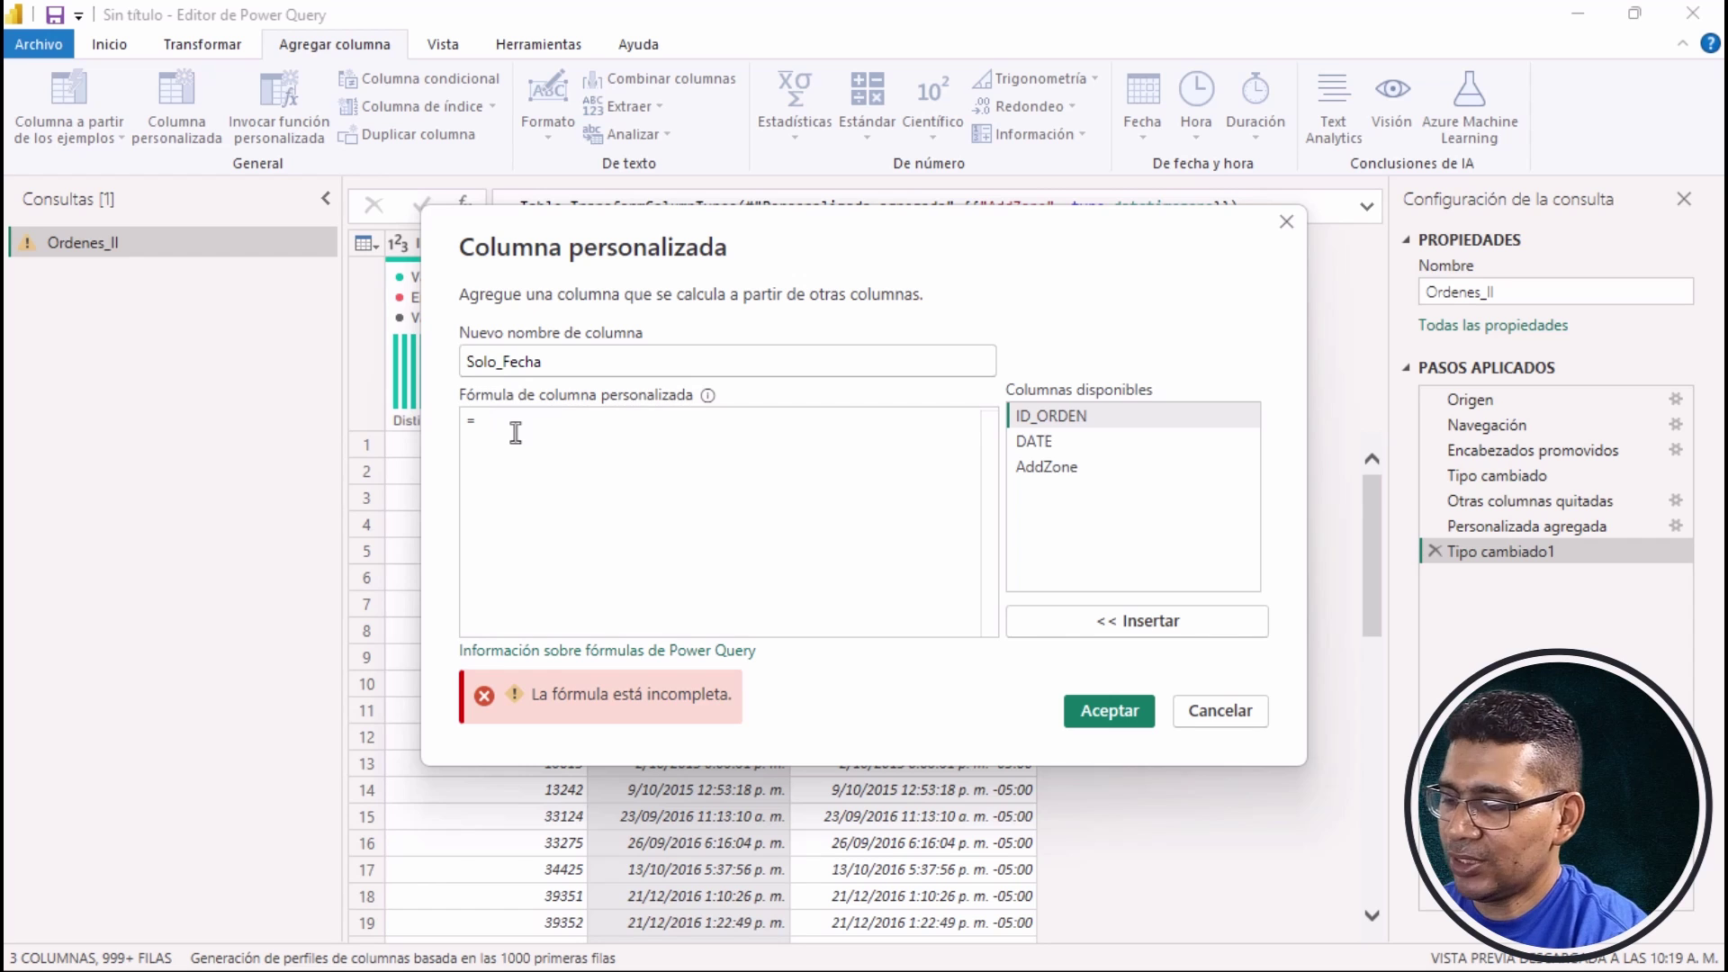
Add the Solo_Fecha column to the table with the formula DateTime.Date([DATE]).
text(Date)
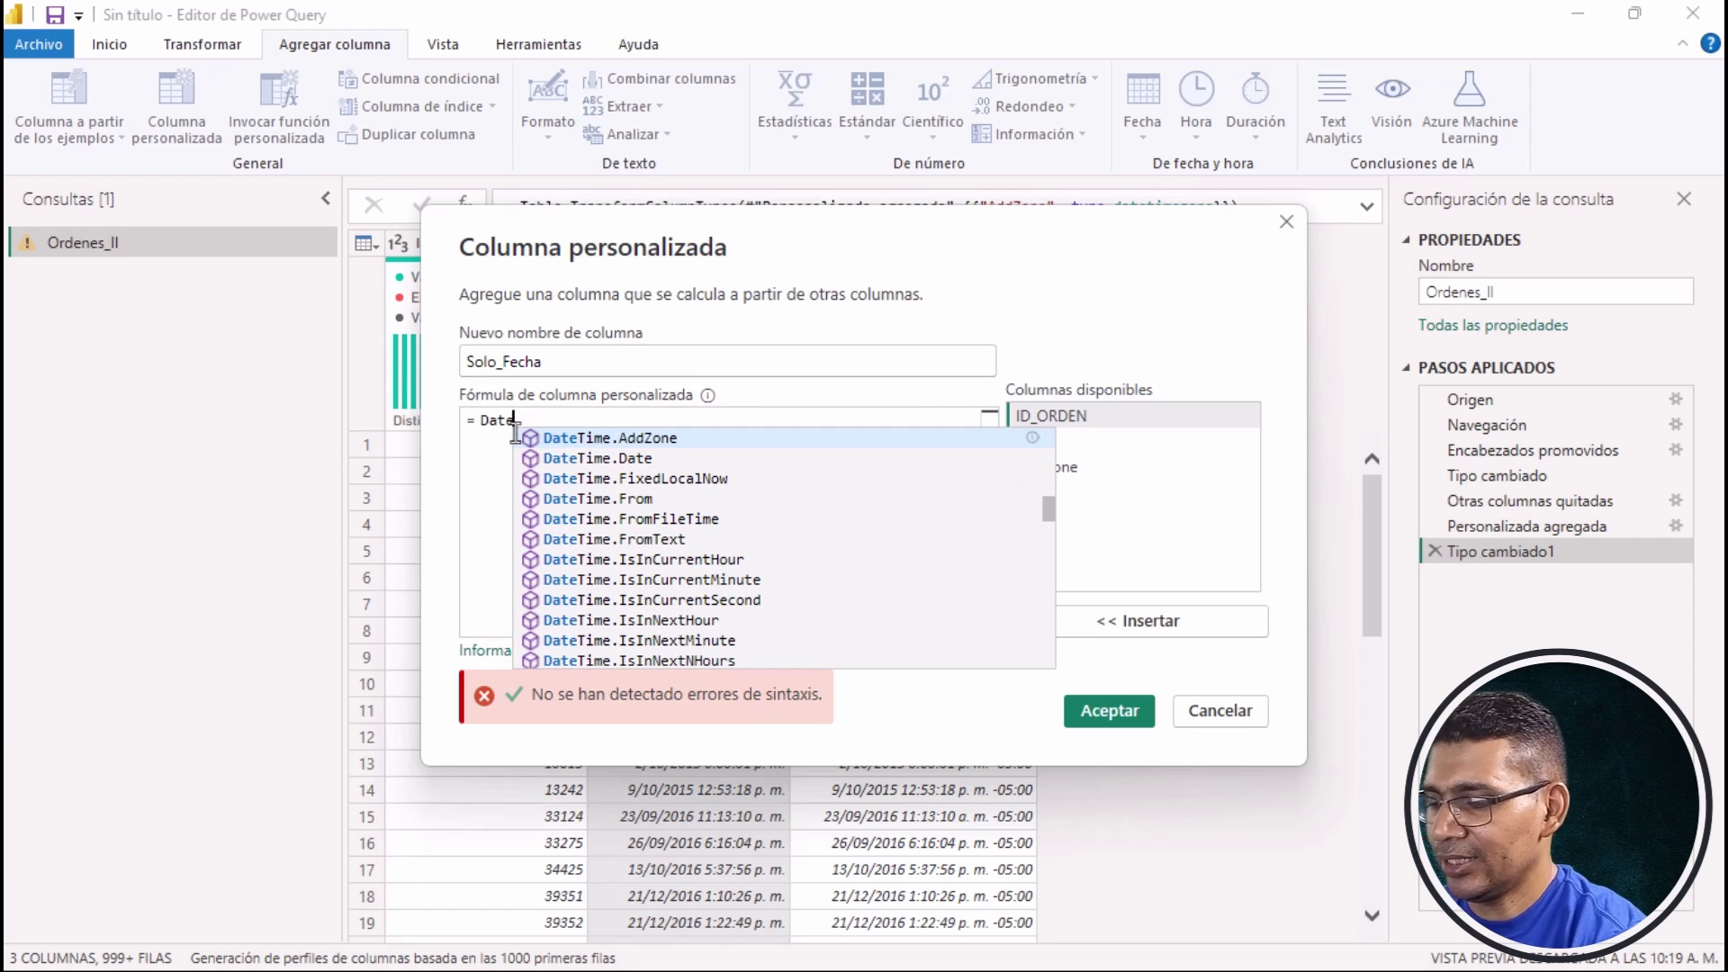
text(Time.Date)
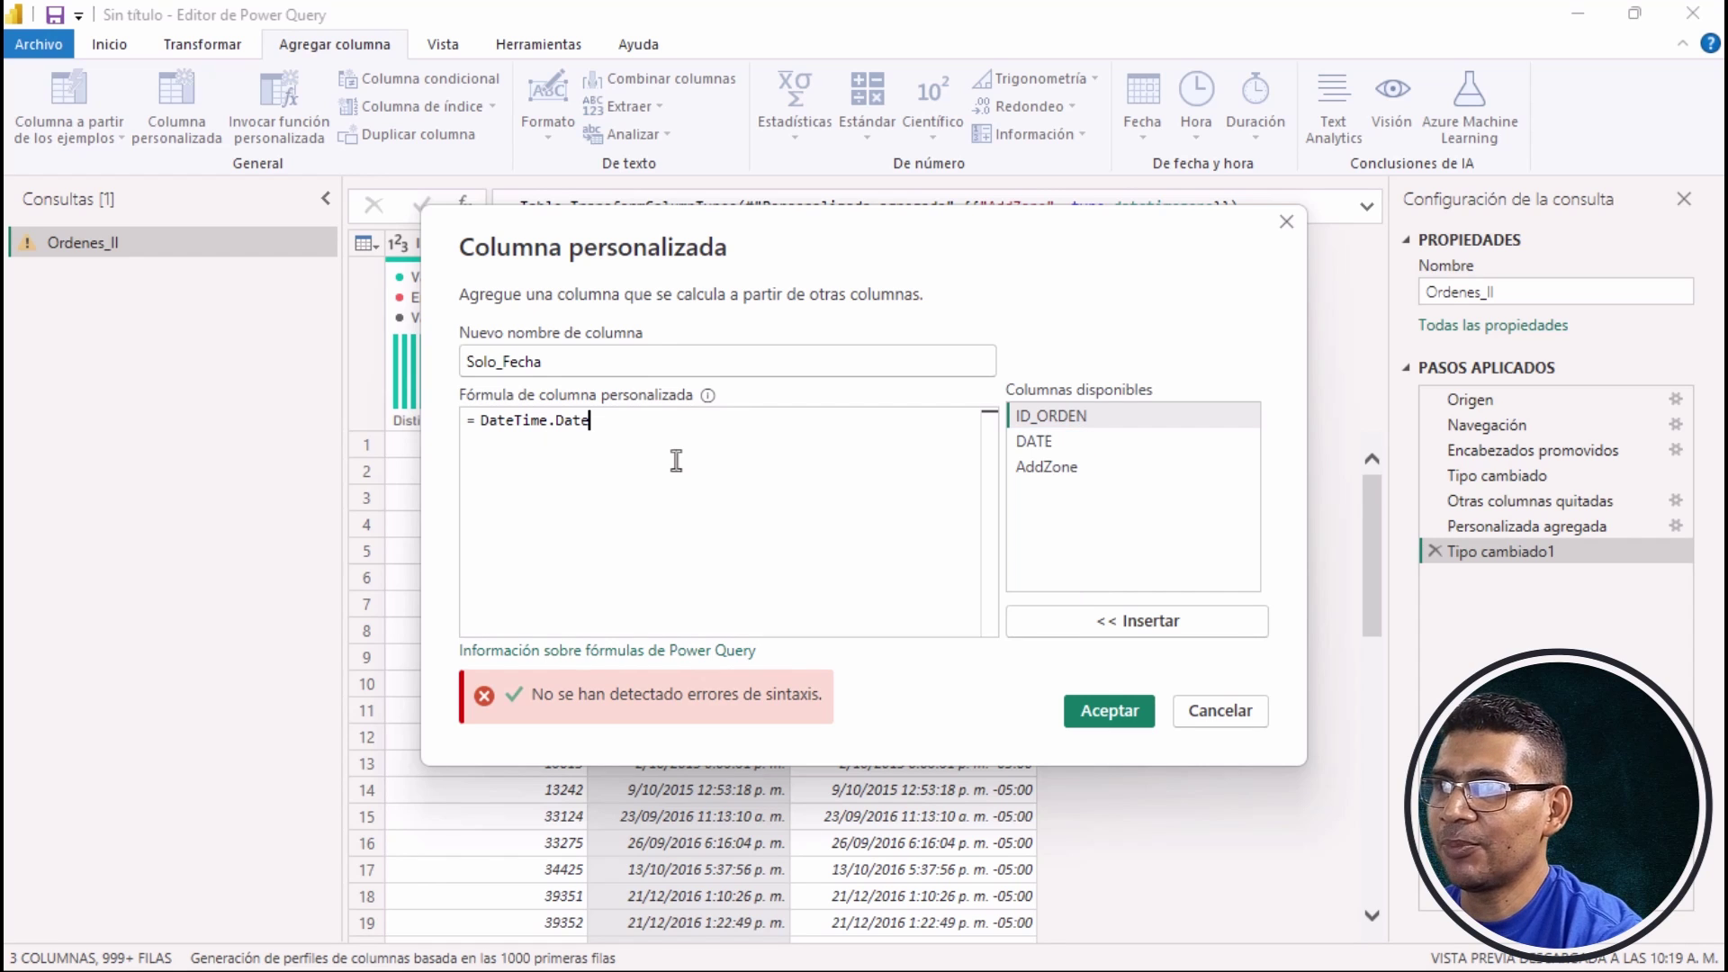
click(676, 461)
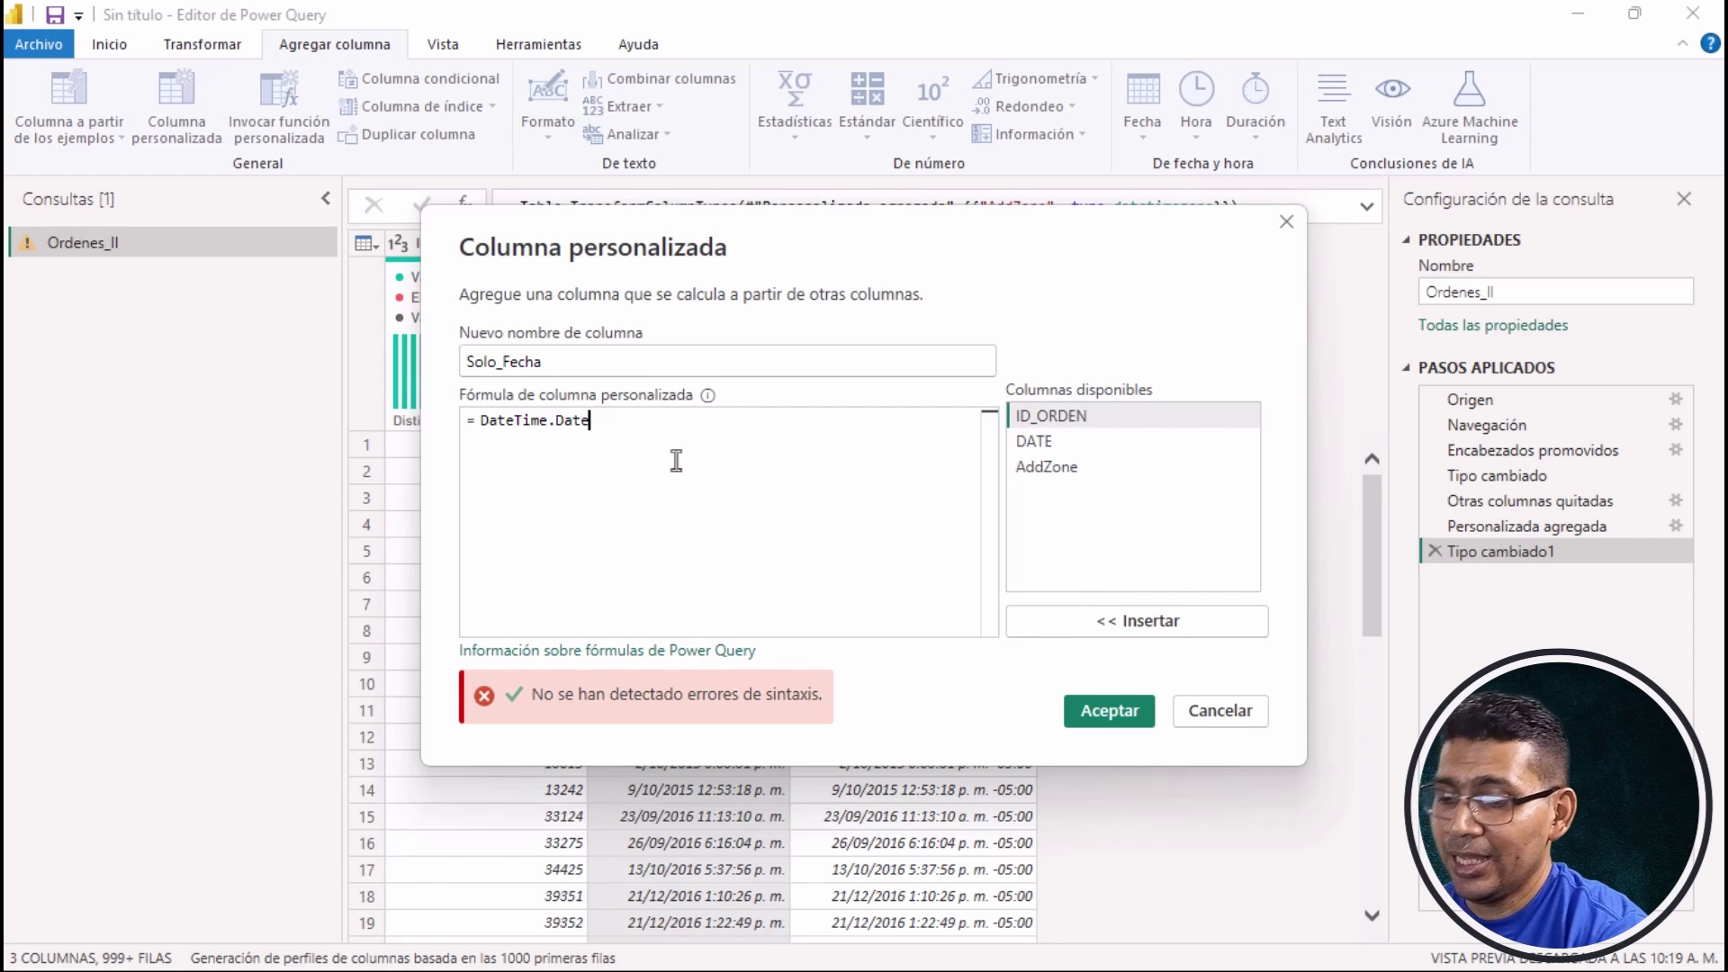
text(()
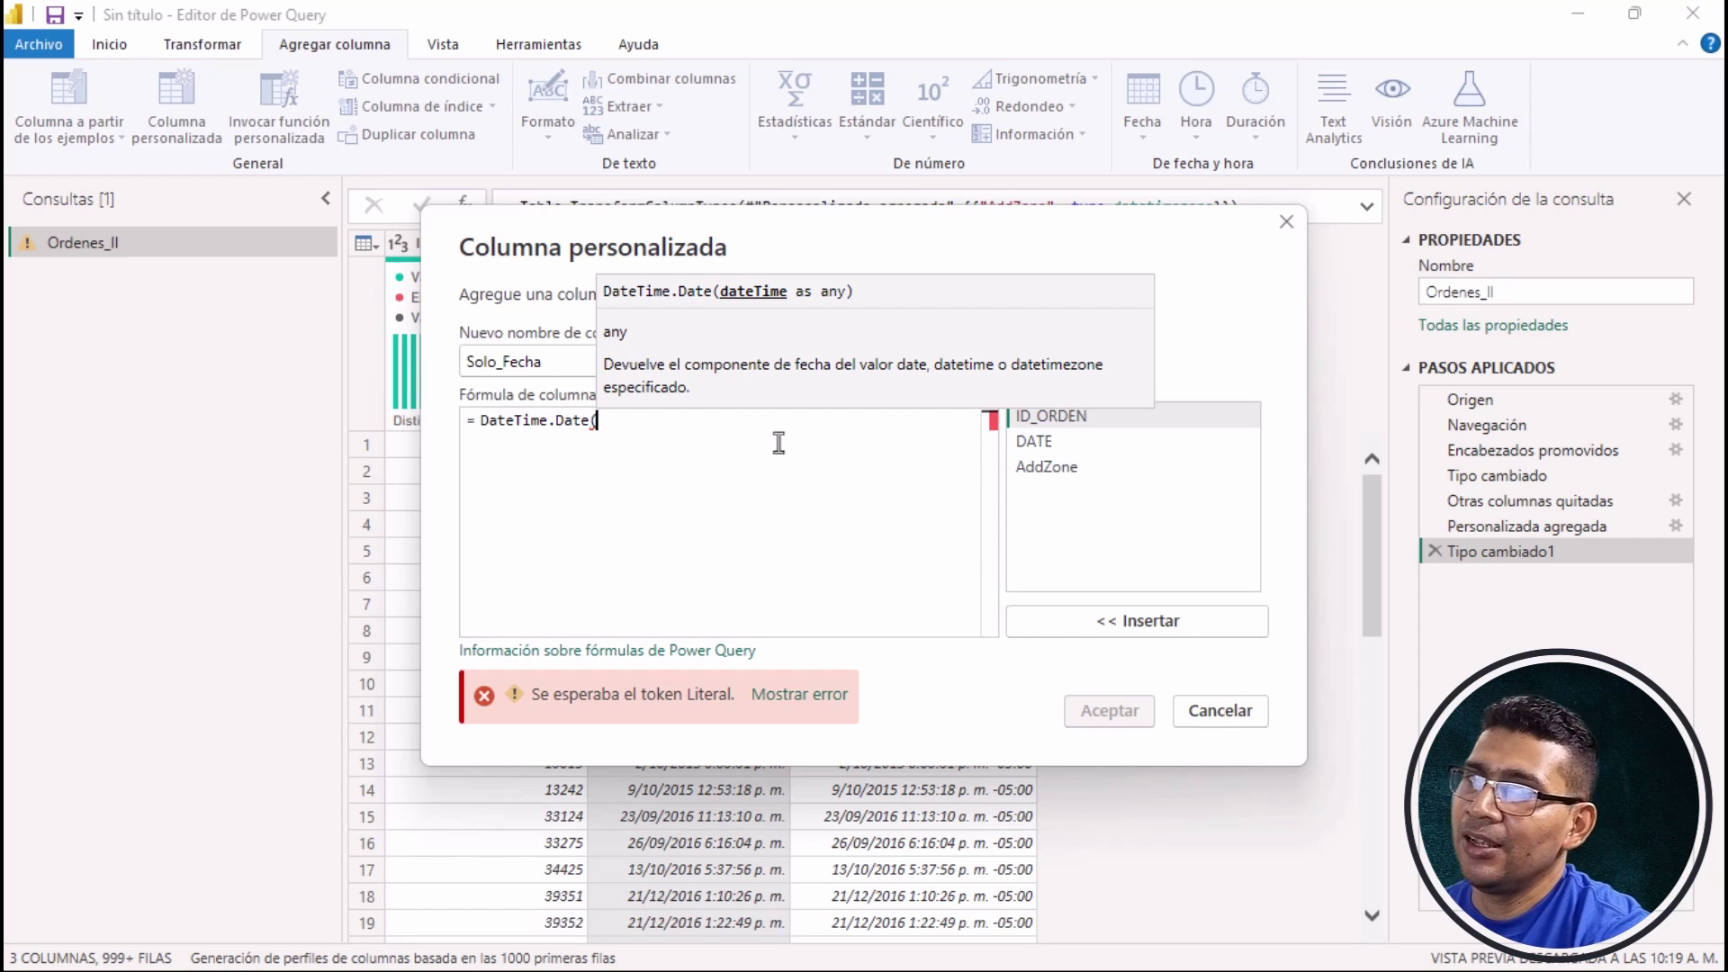
double_click(1033, 441)
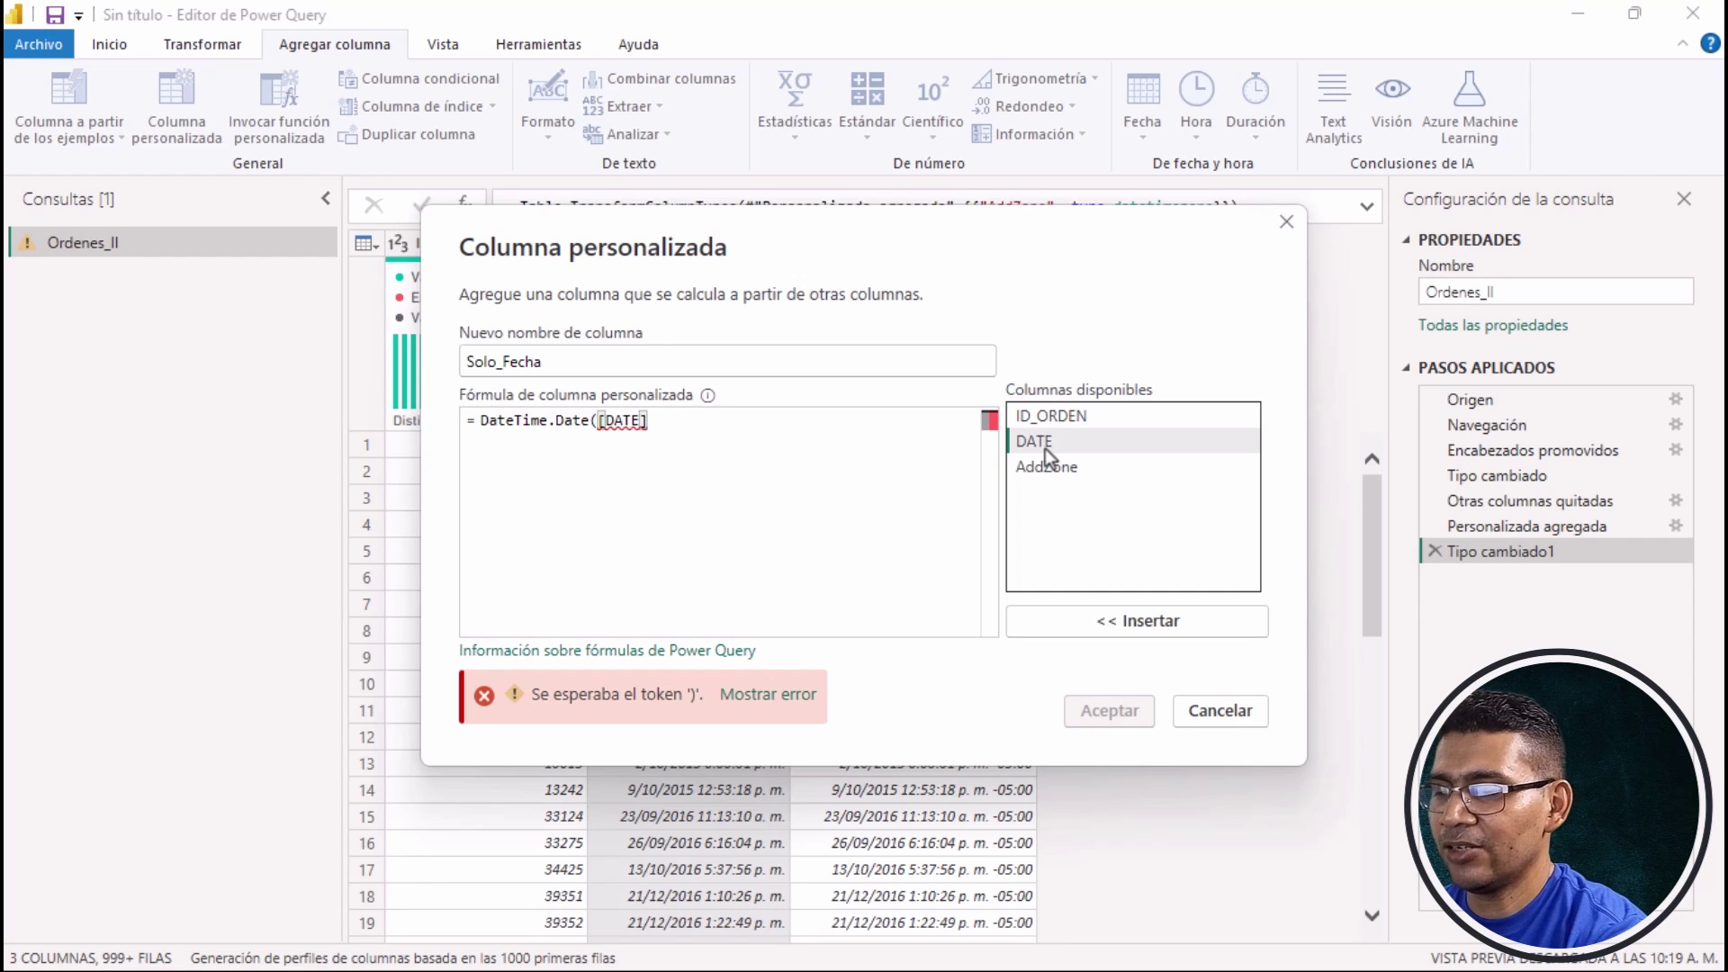
text())
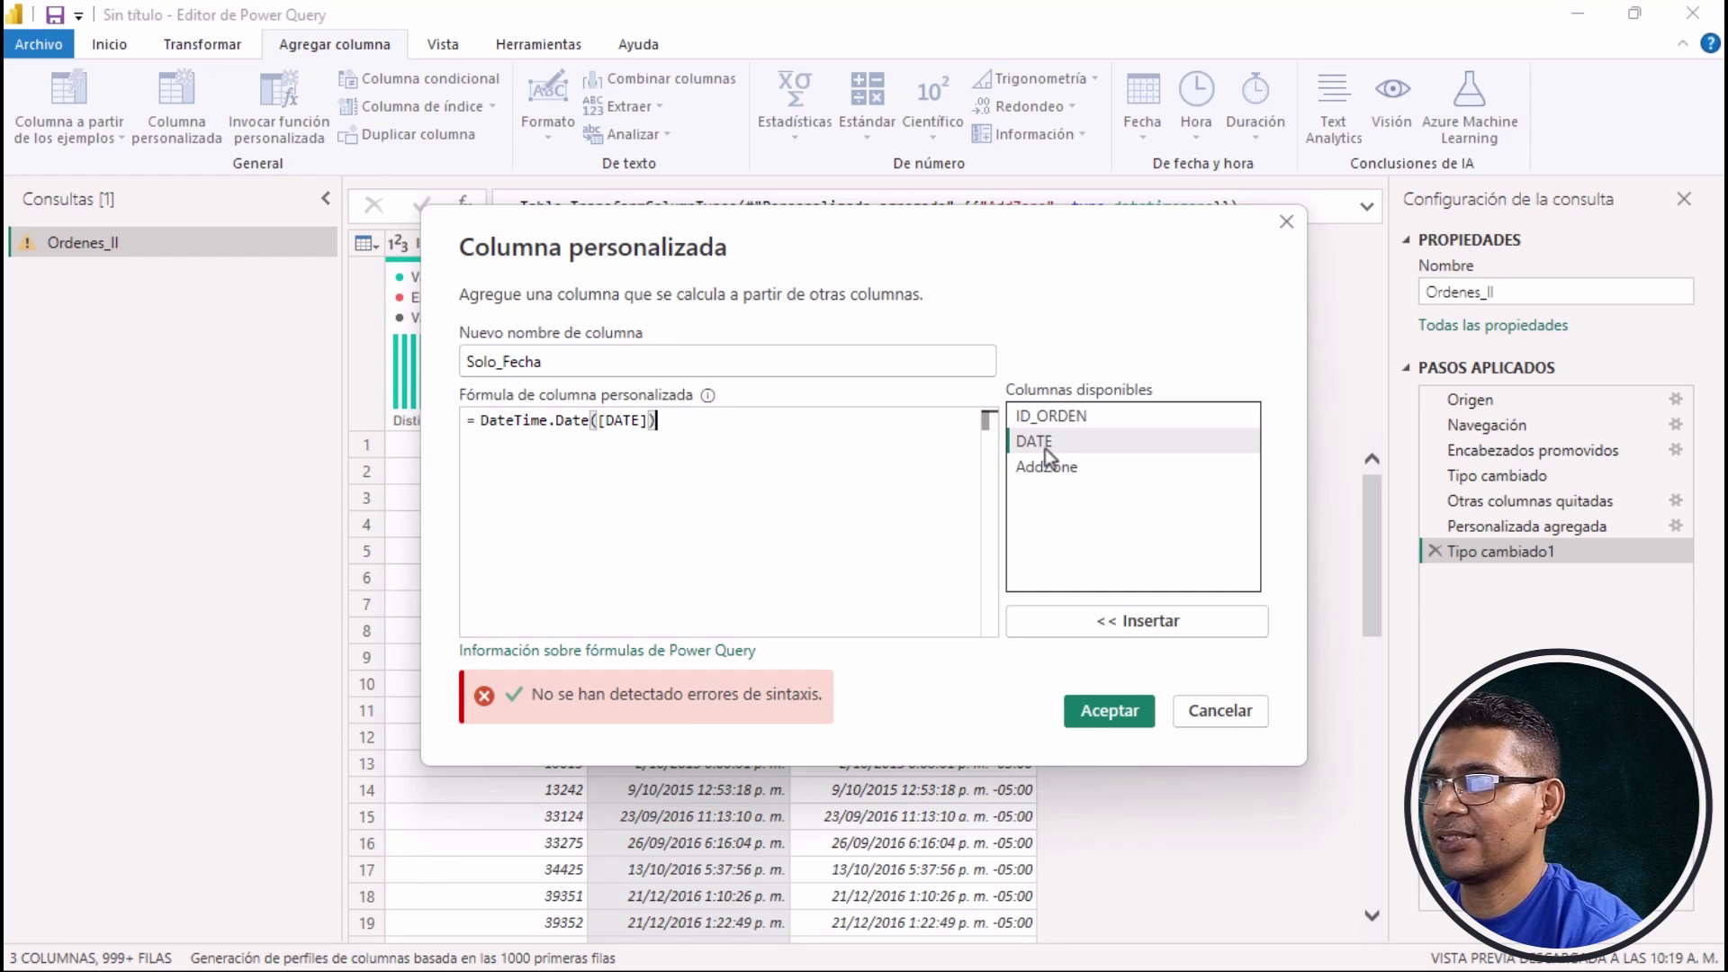
click(1104, 710)
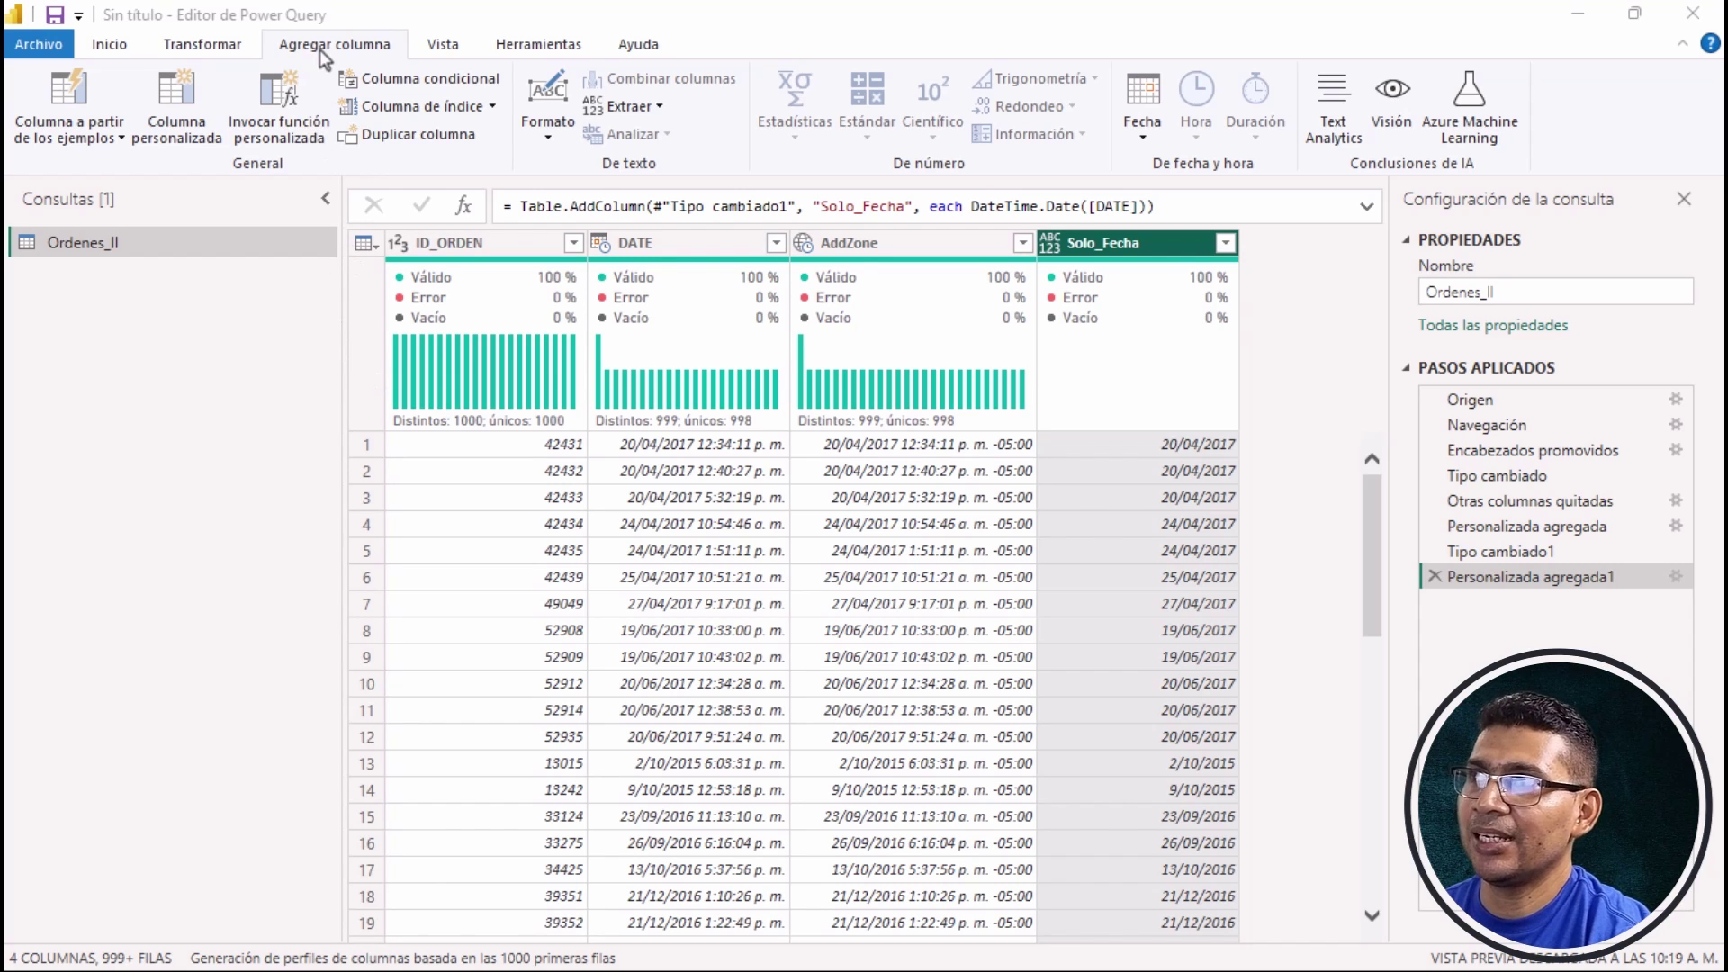
Start a third custom column and name it Fecha_Actual.
click(187, 110)
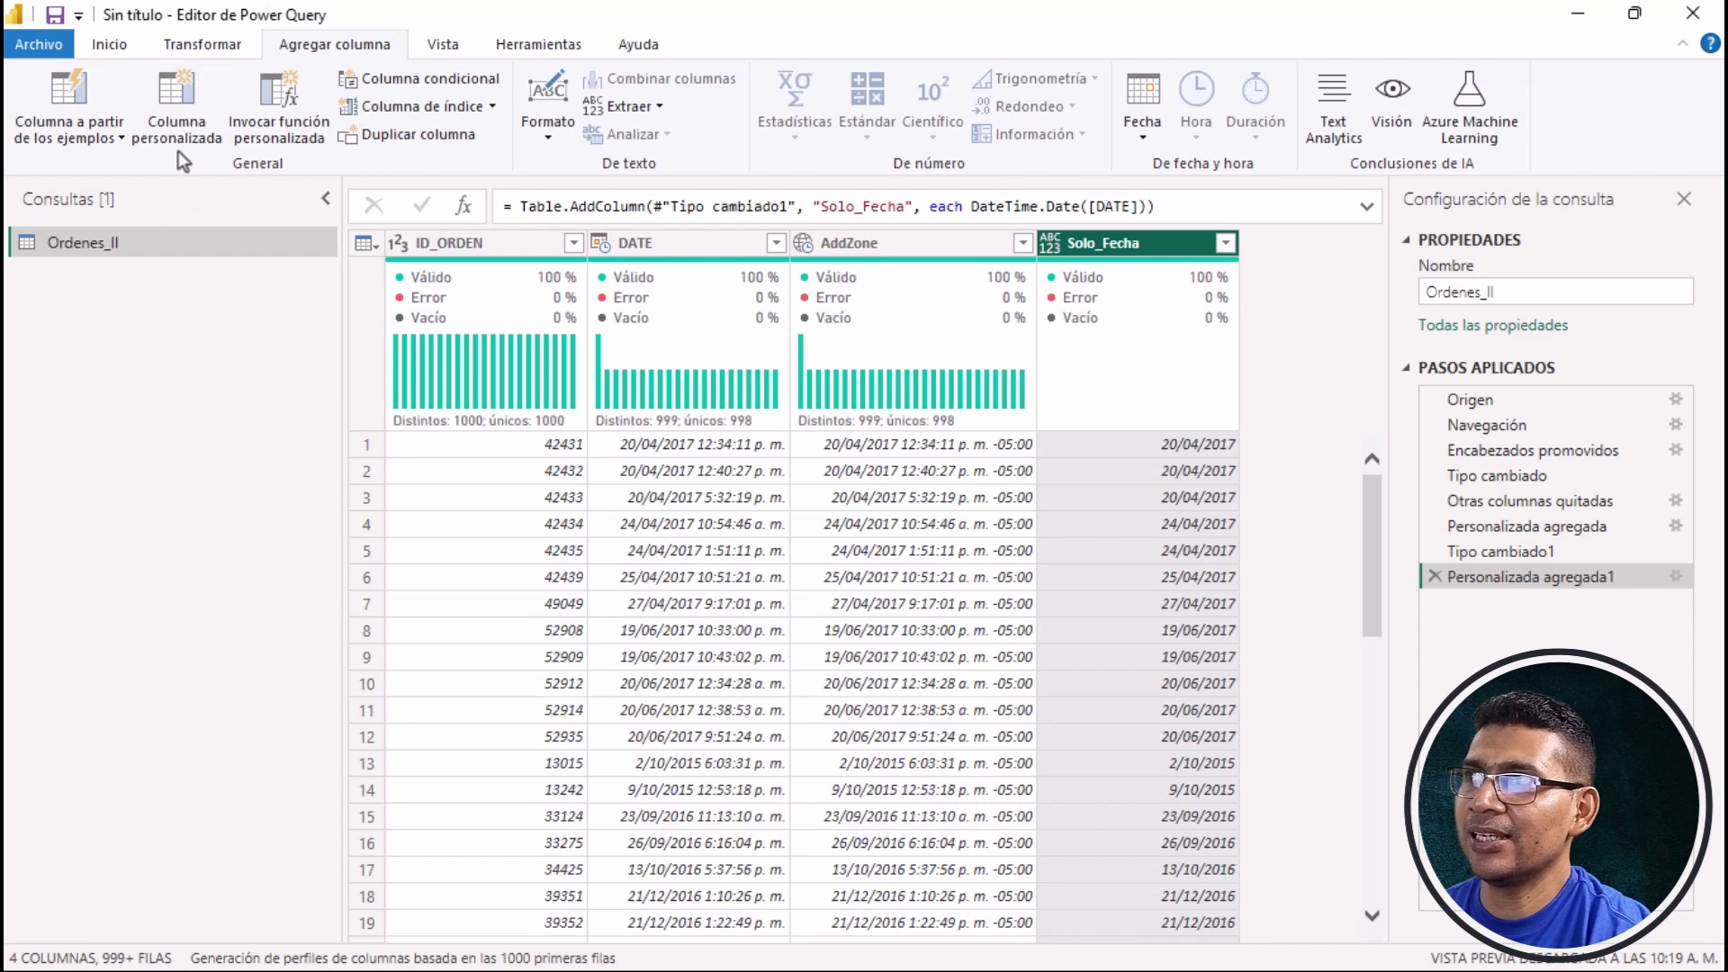
click(187, 109)
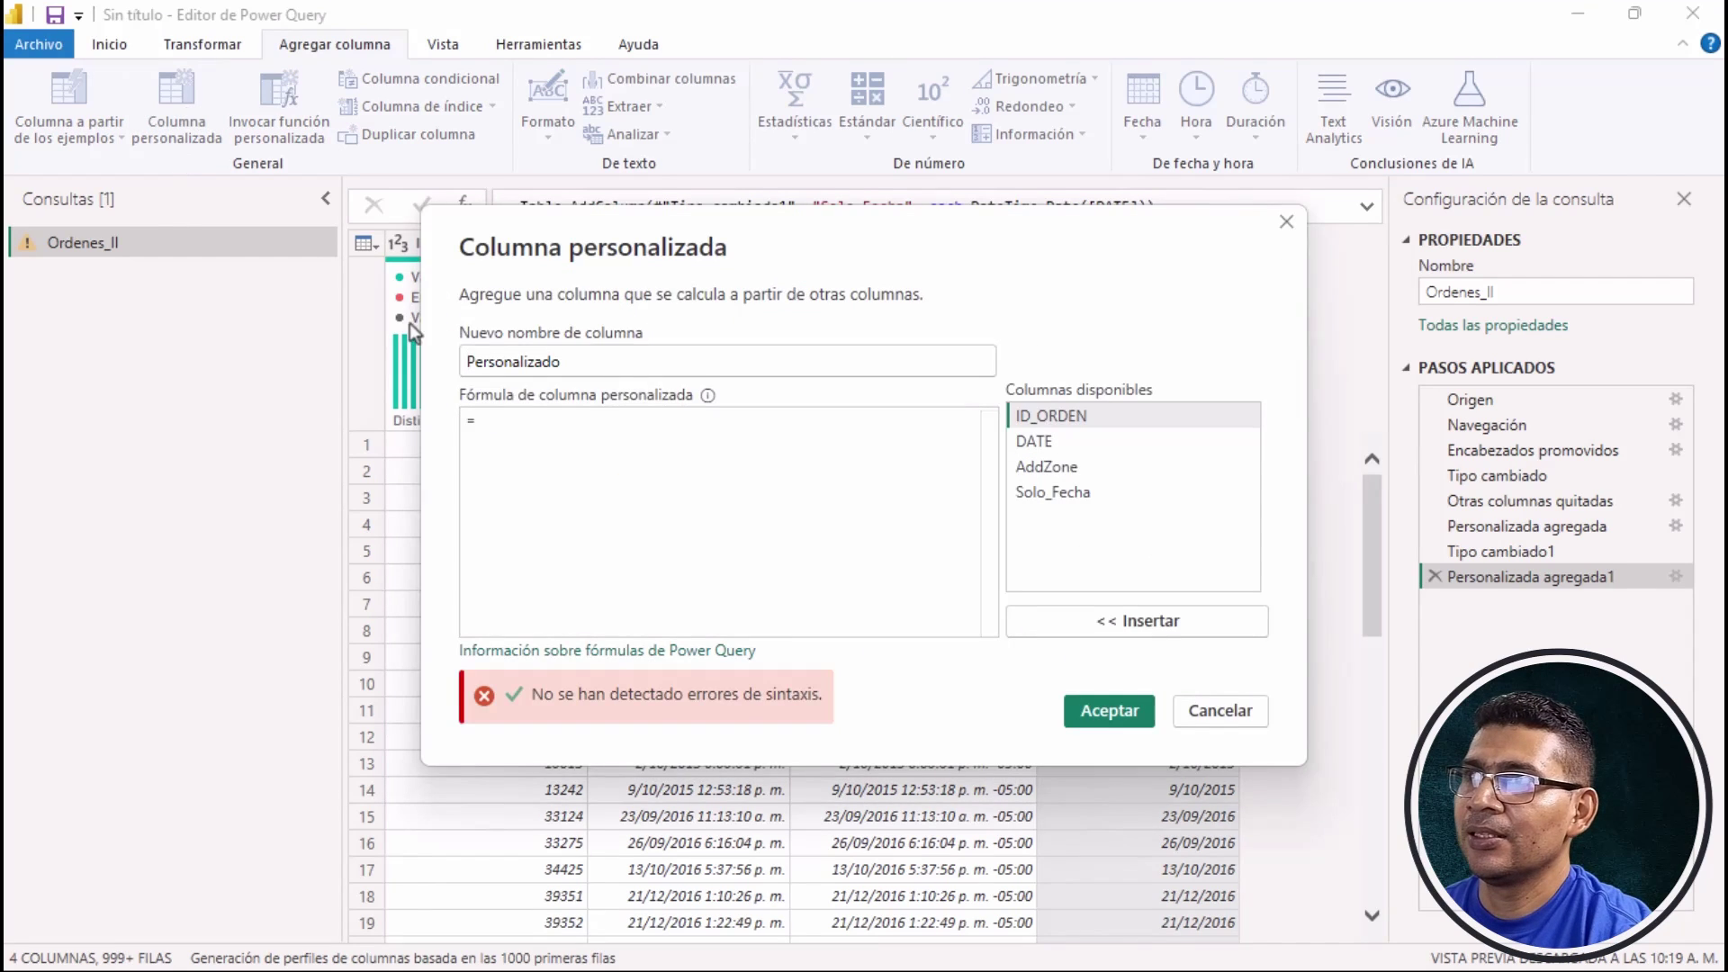
double_click(528, 362)
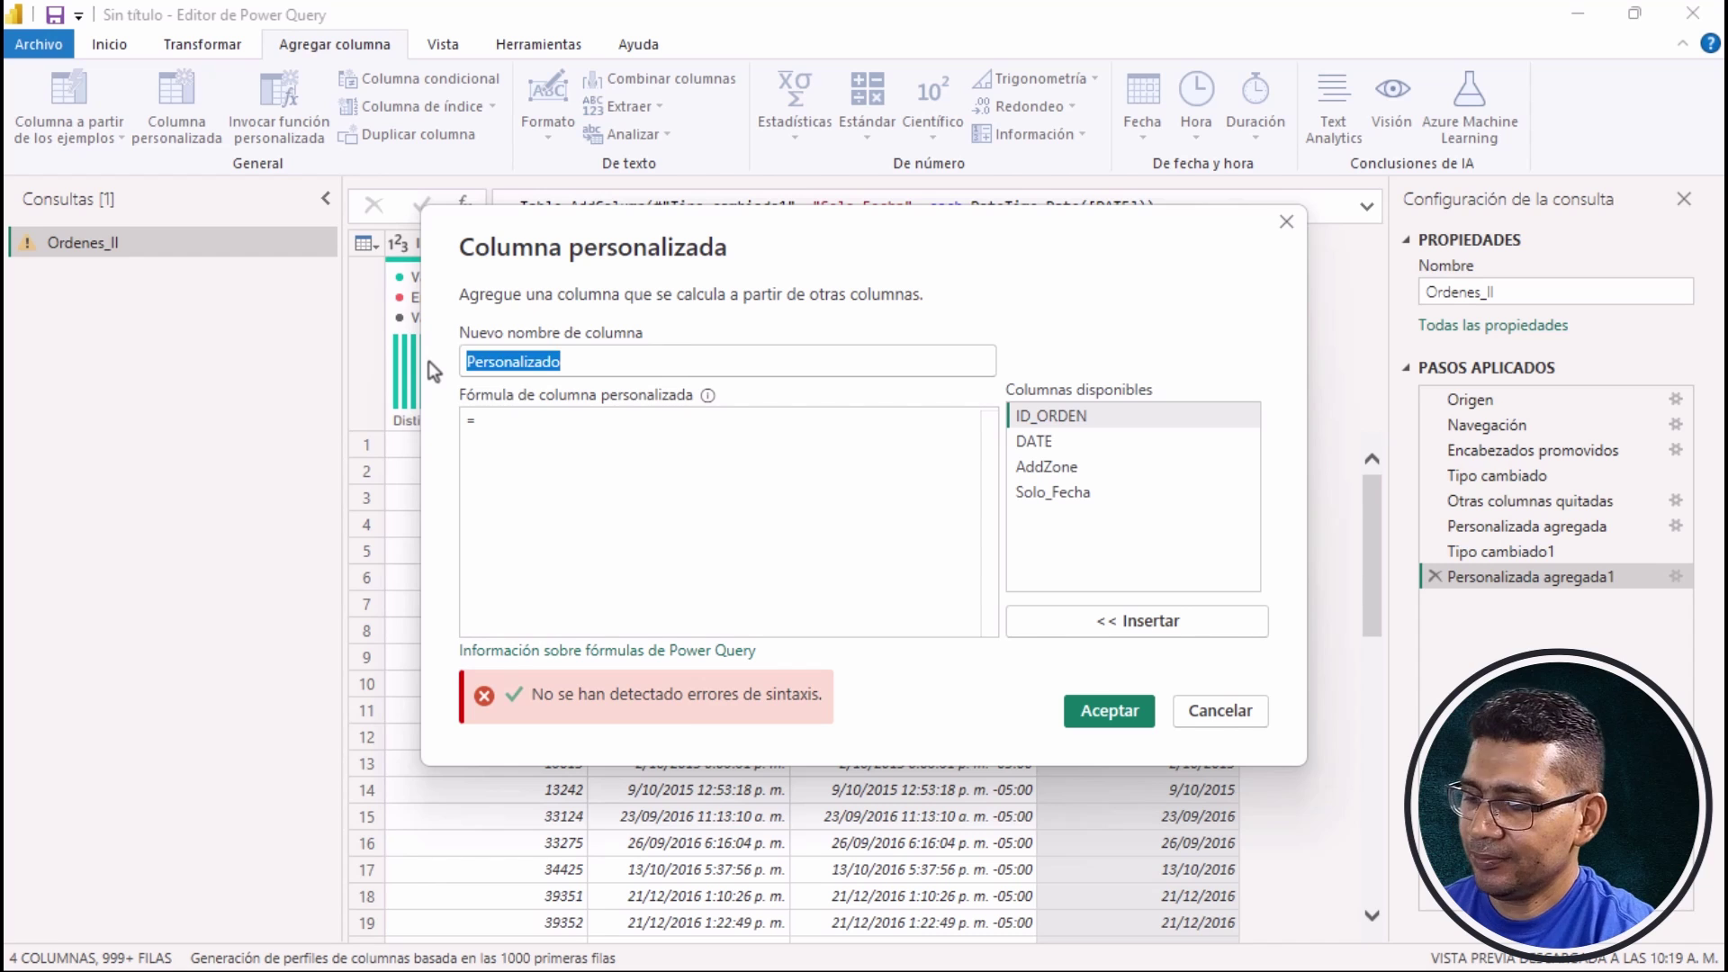
text(Fecha_Actual)
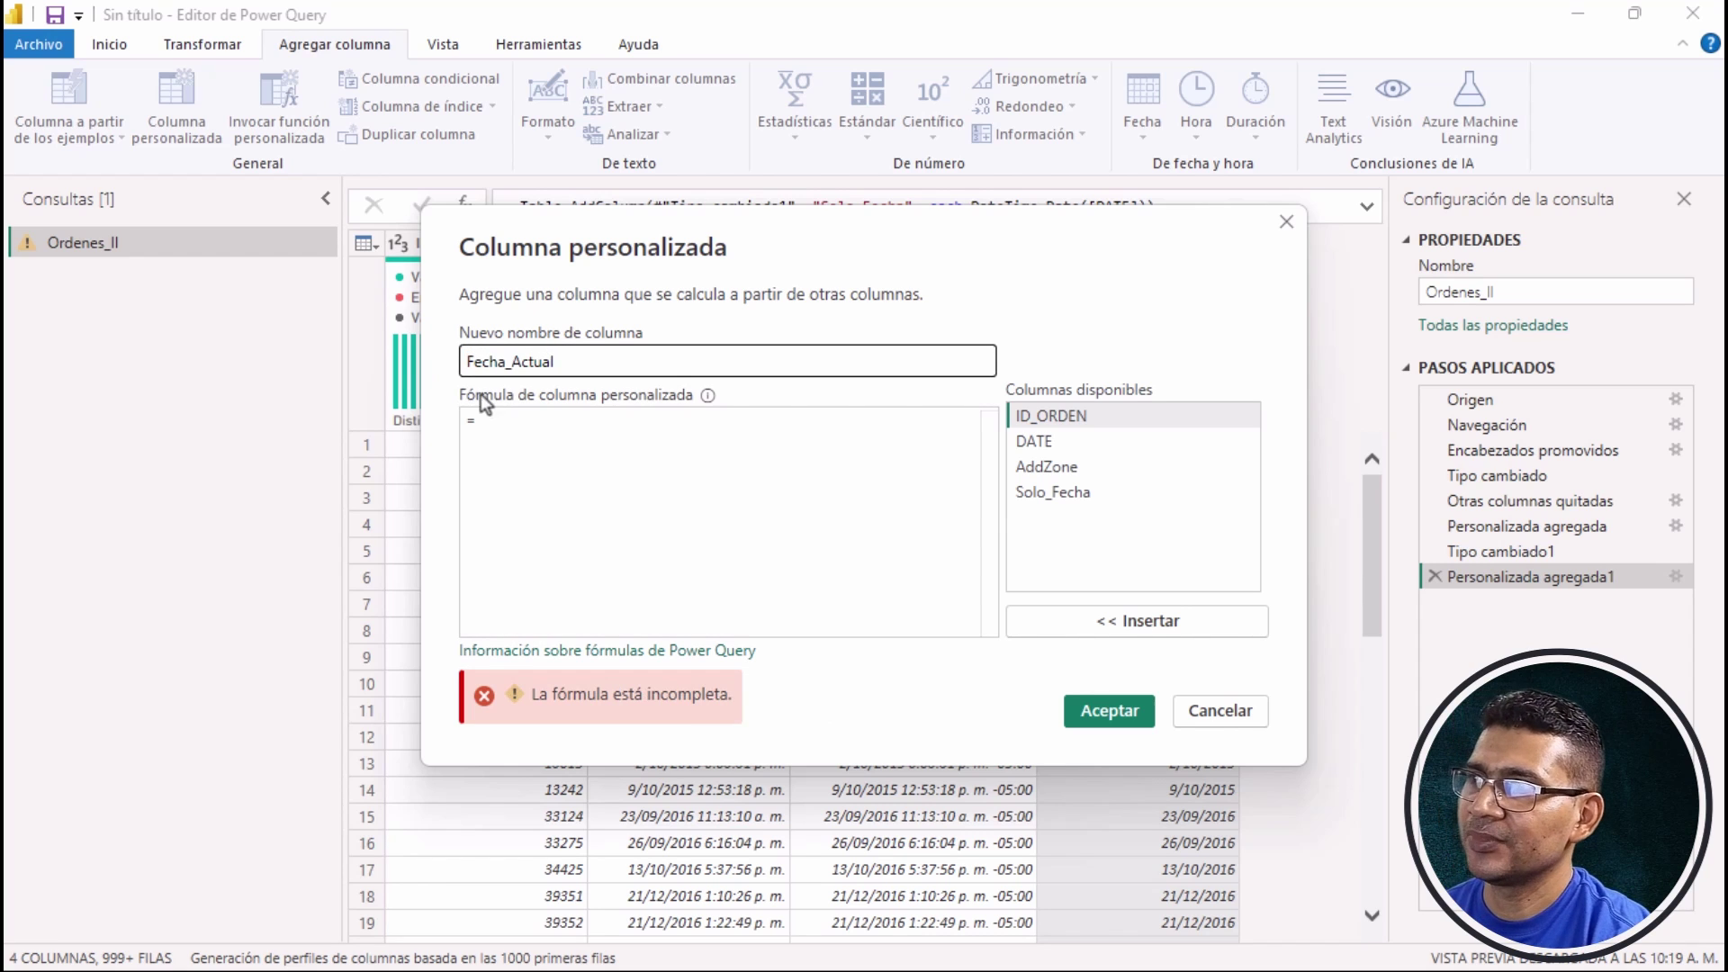
Add the Fecha_Actual column to the table with the formula DateTime.FixedLocalNow().
click(506, 419)
text(Date)
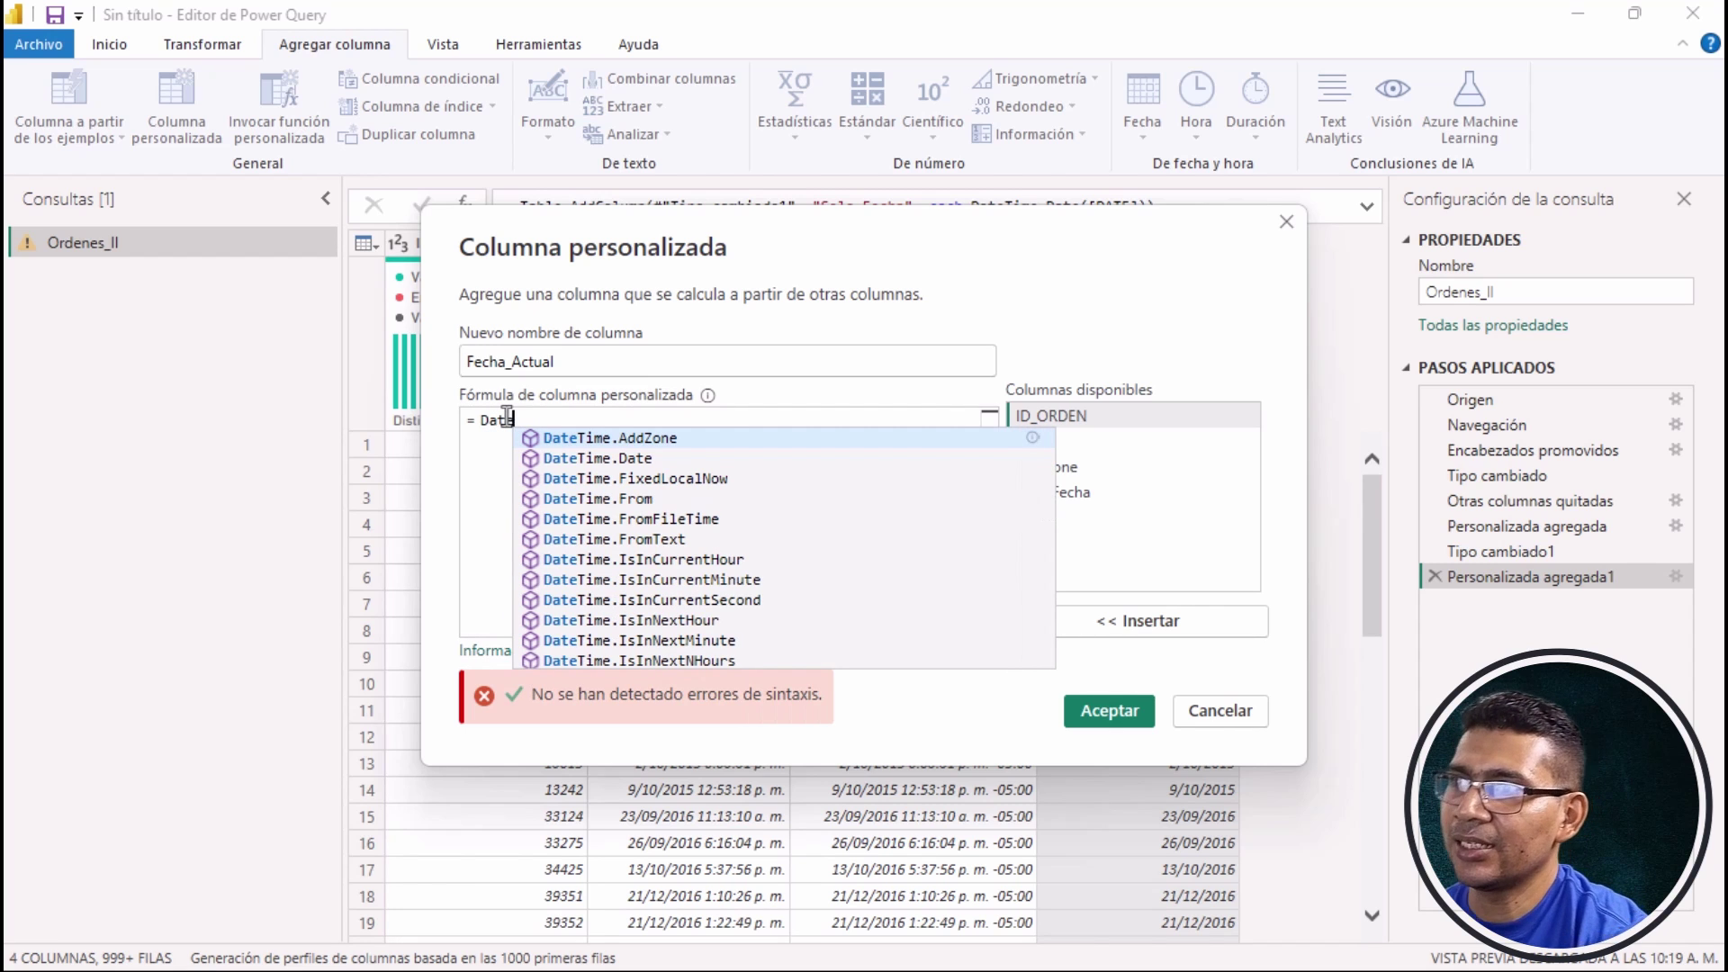
click(671, 480)
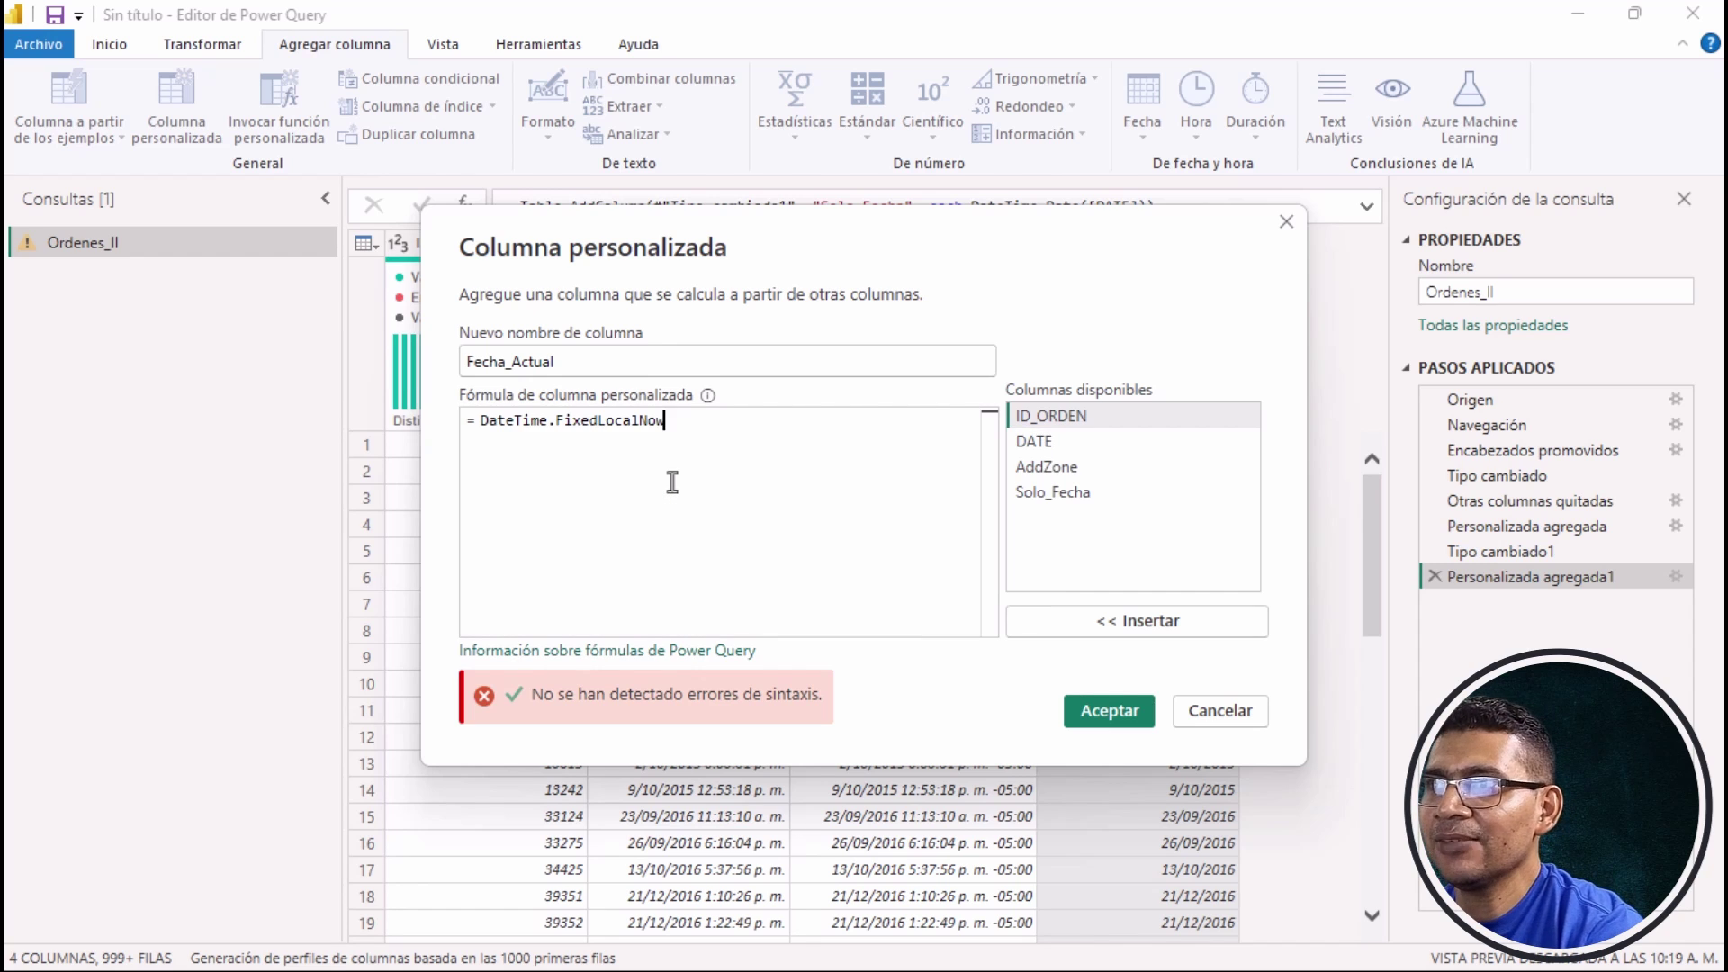
text(()
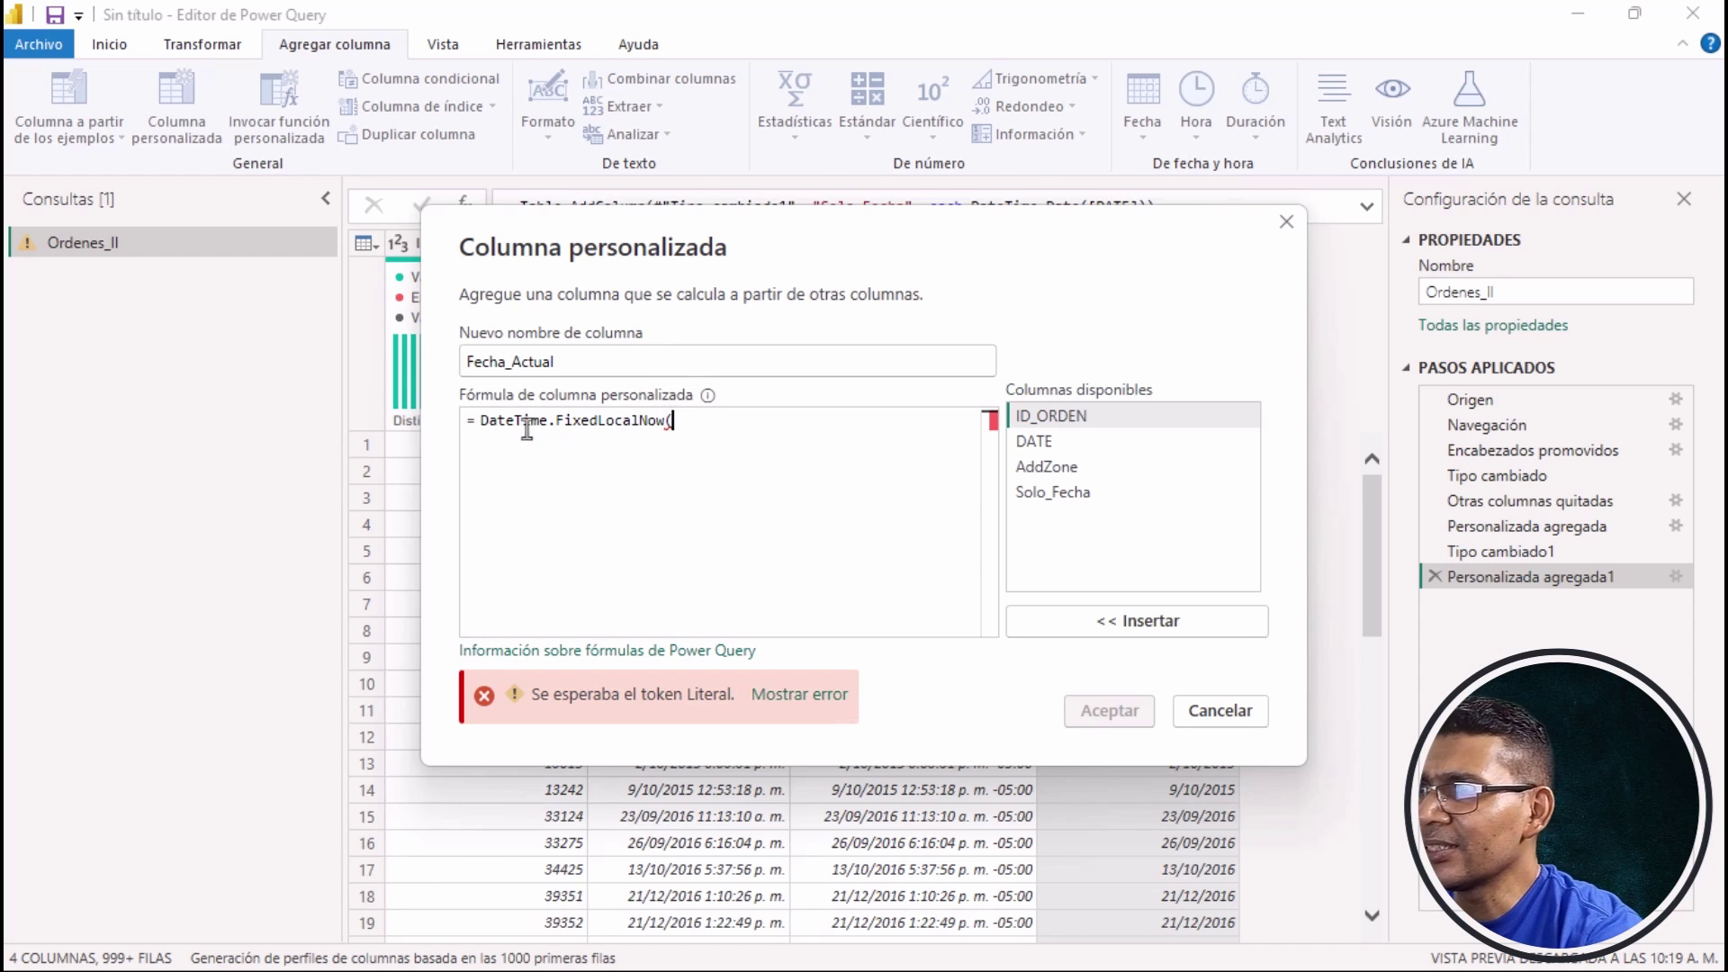
mouse_move(527, 429)
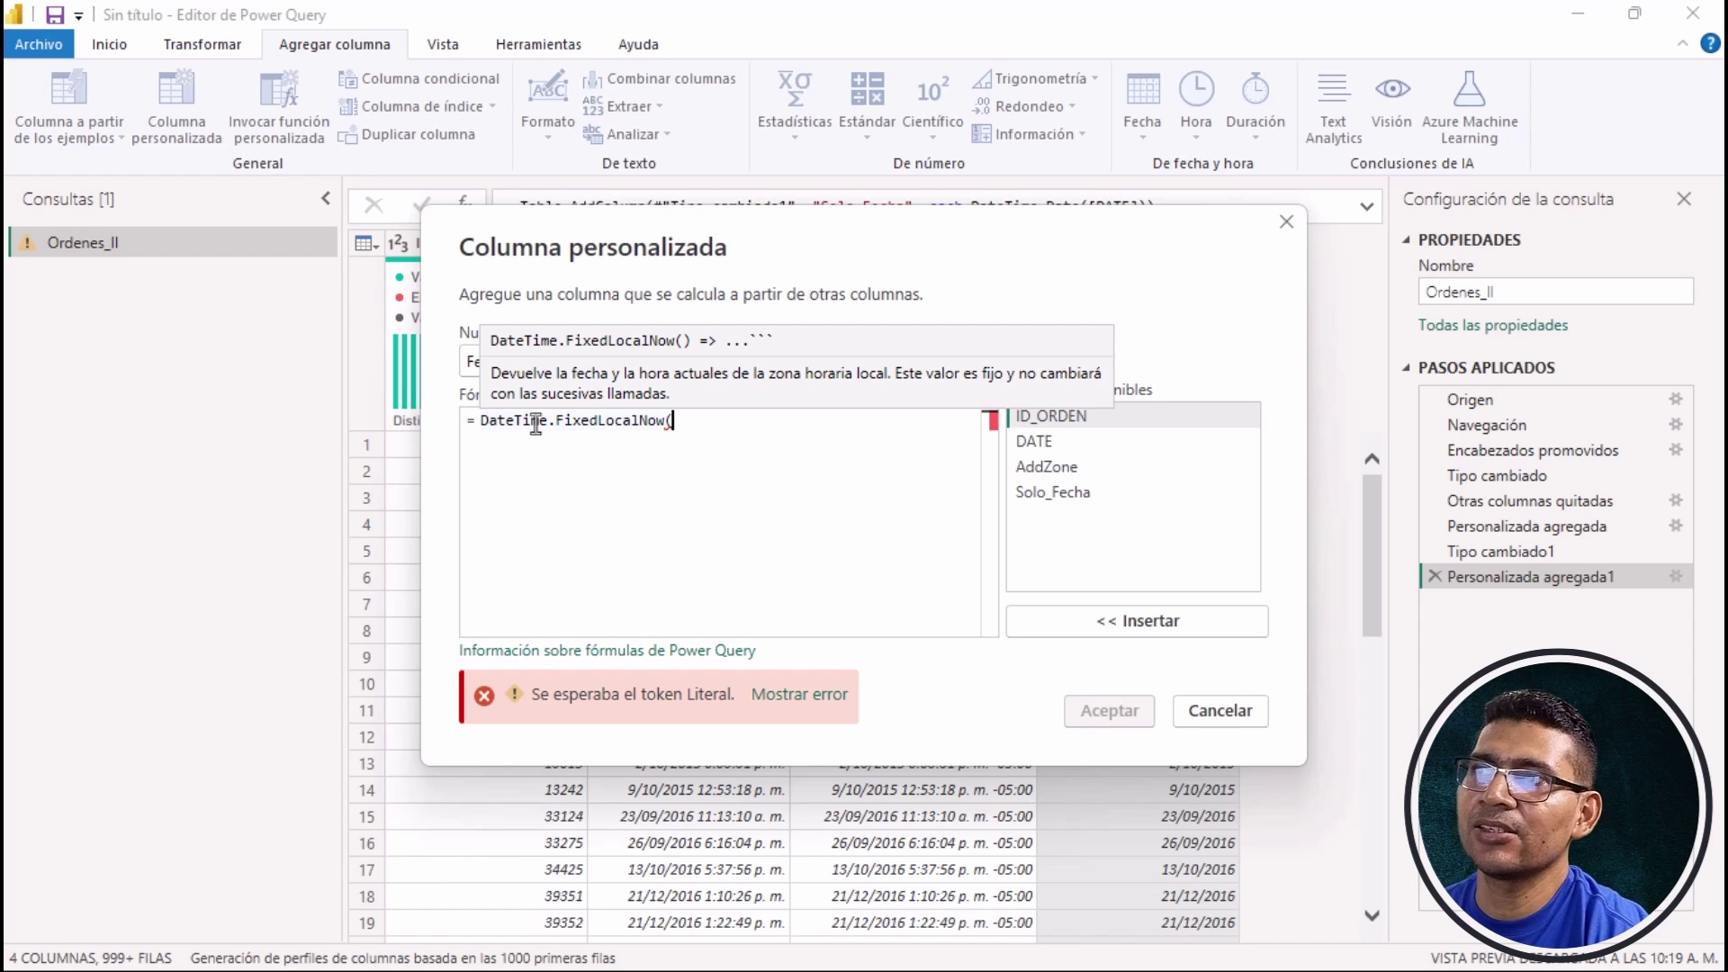
text())
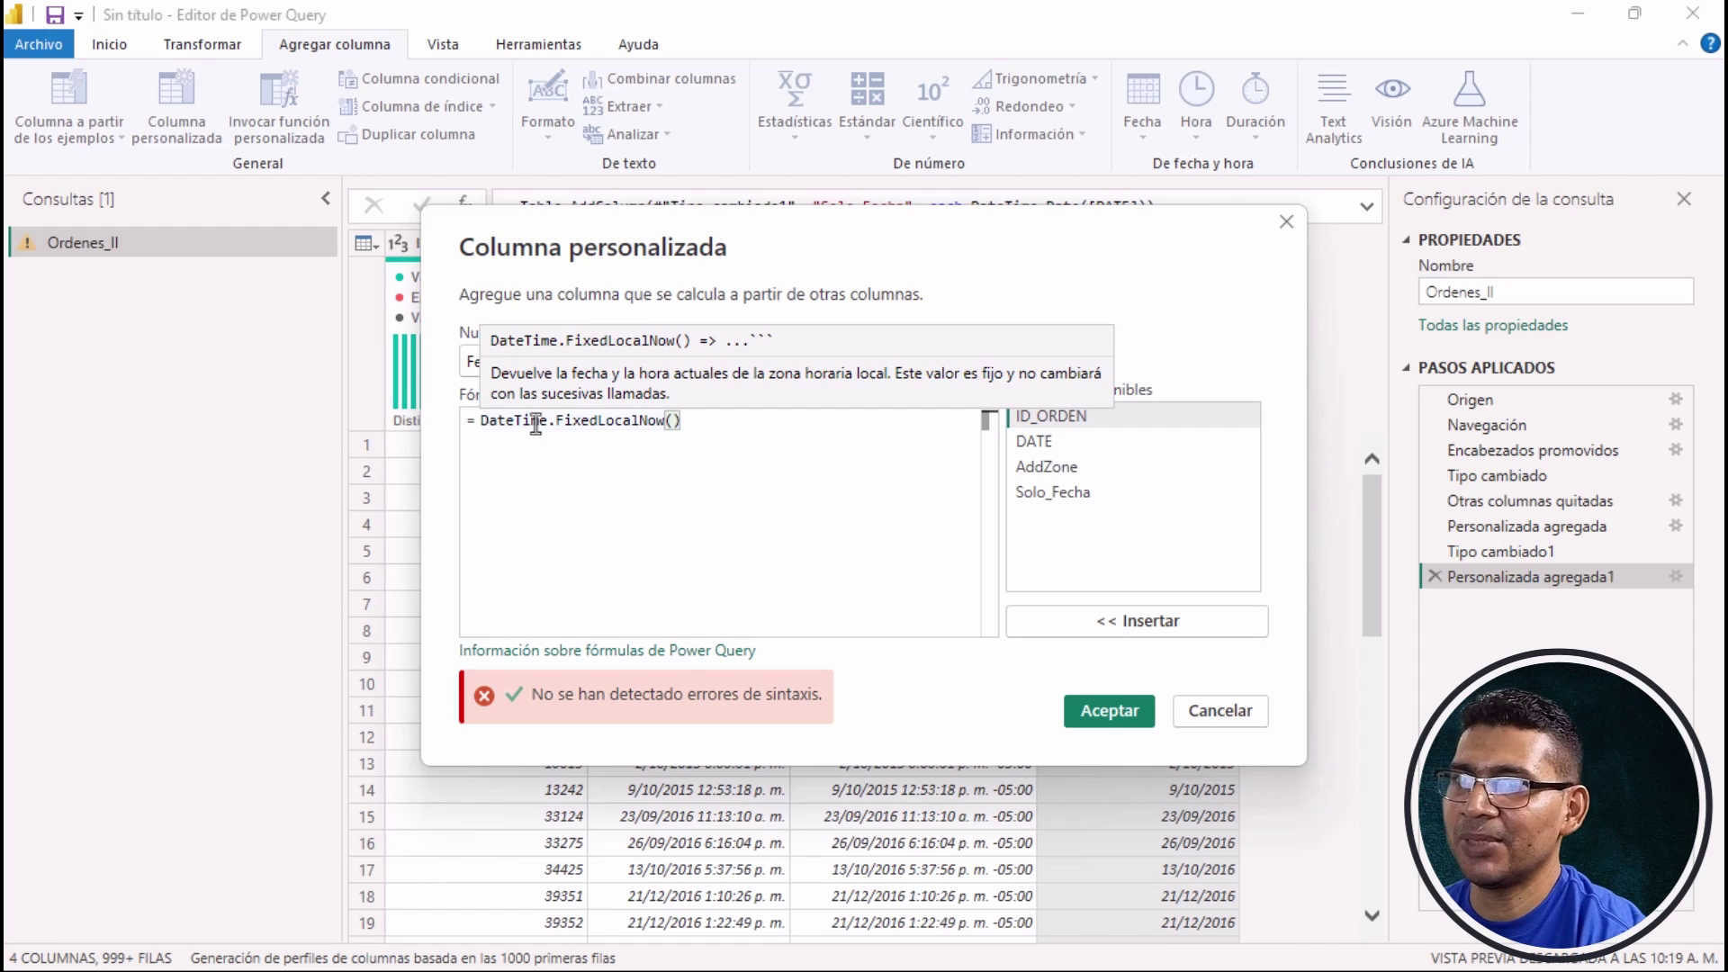
click(1111, 710)
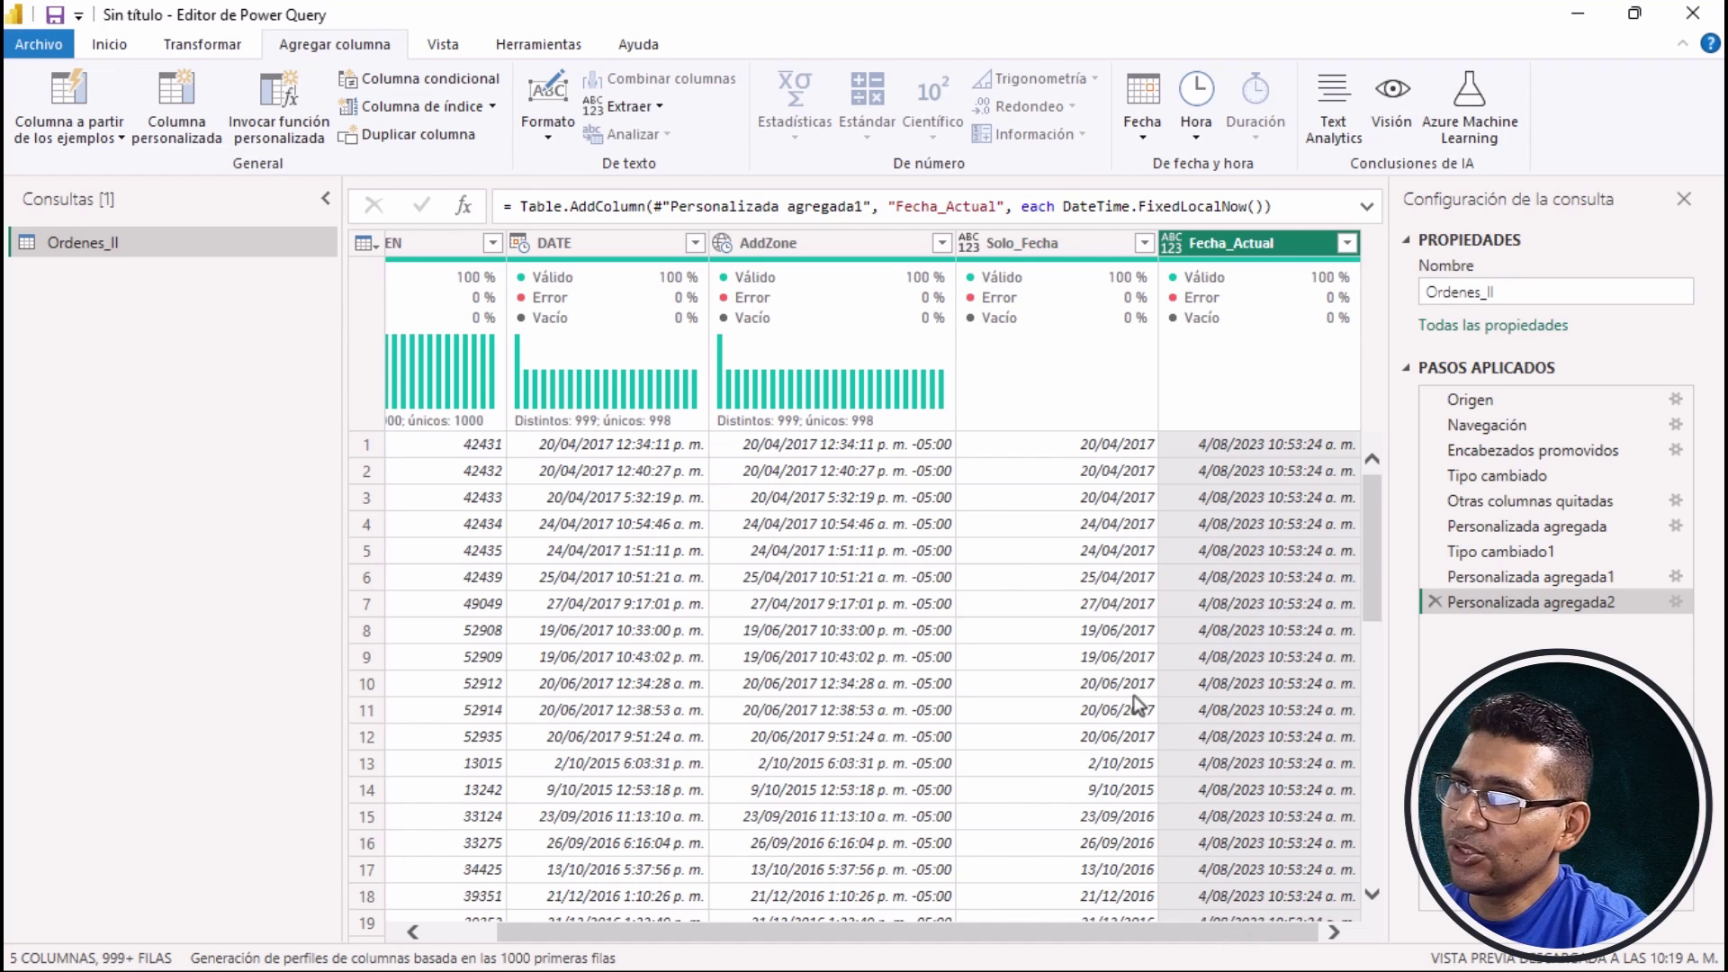
Start another custom column and name it FEcha Actual 2.
click(178, 95)
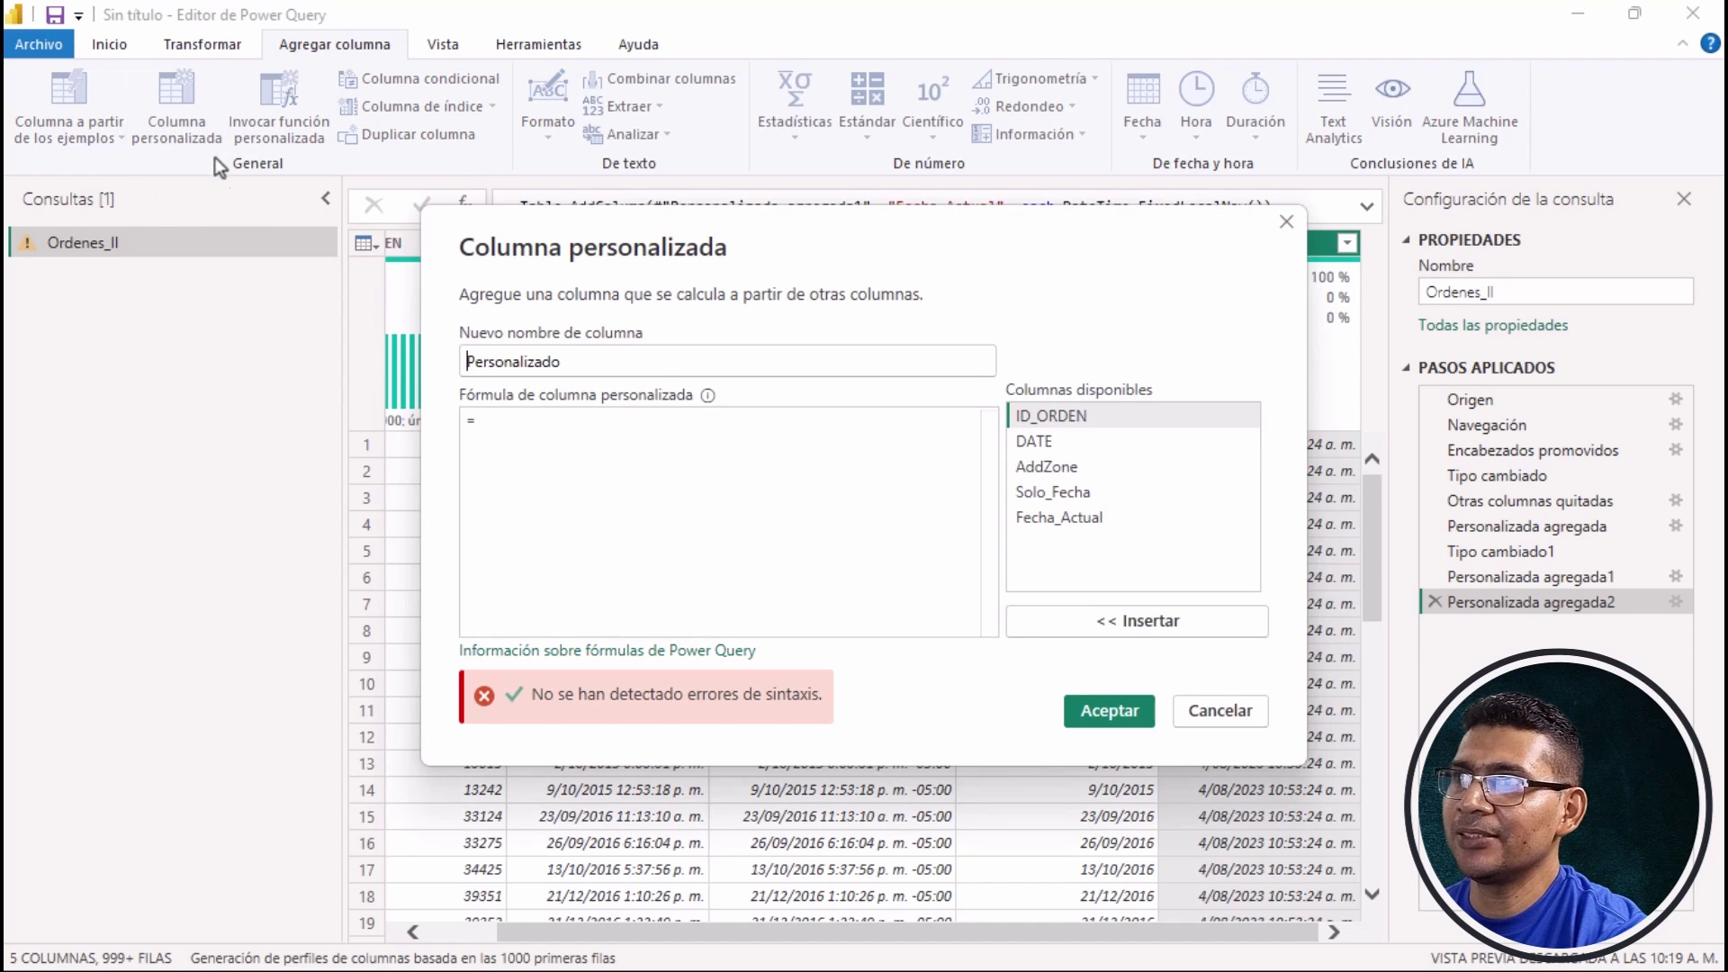
double_click(533, 363)
text(FEch)
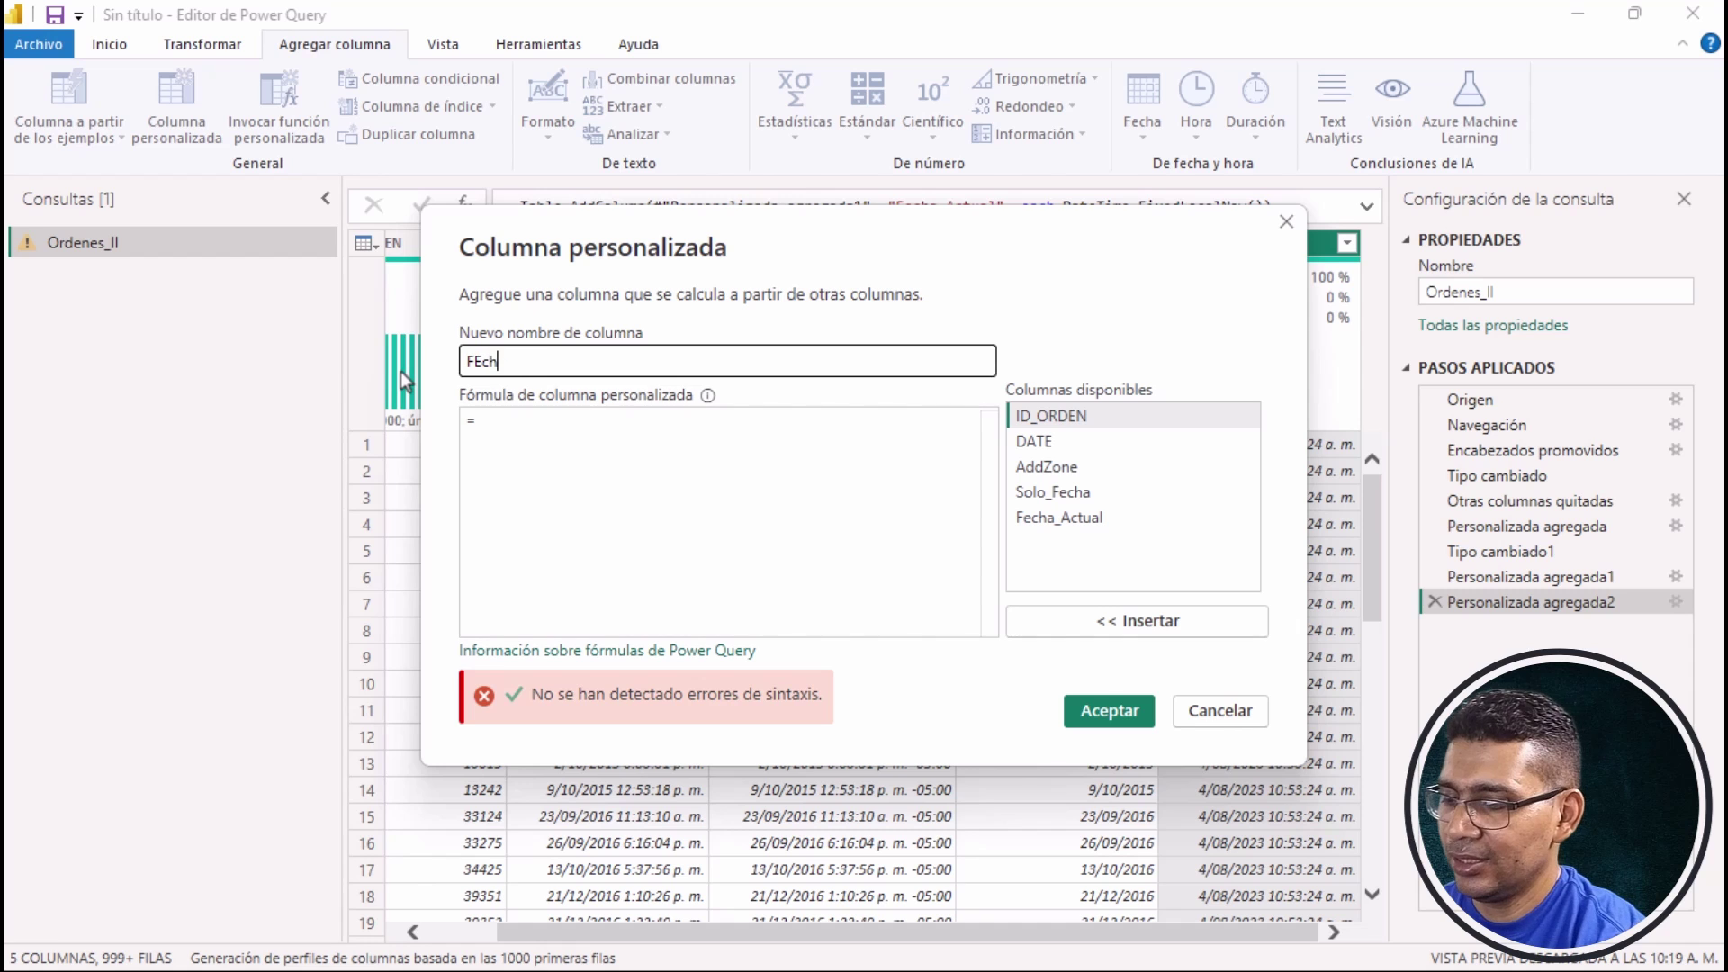
text(a Actual 2)
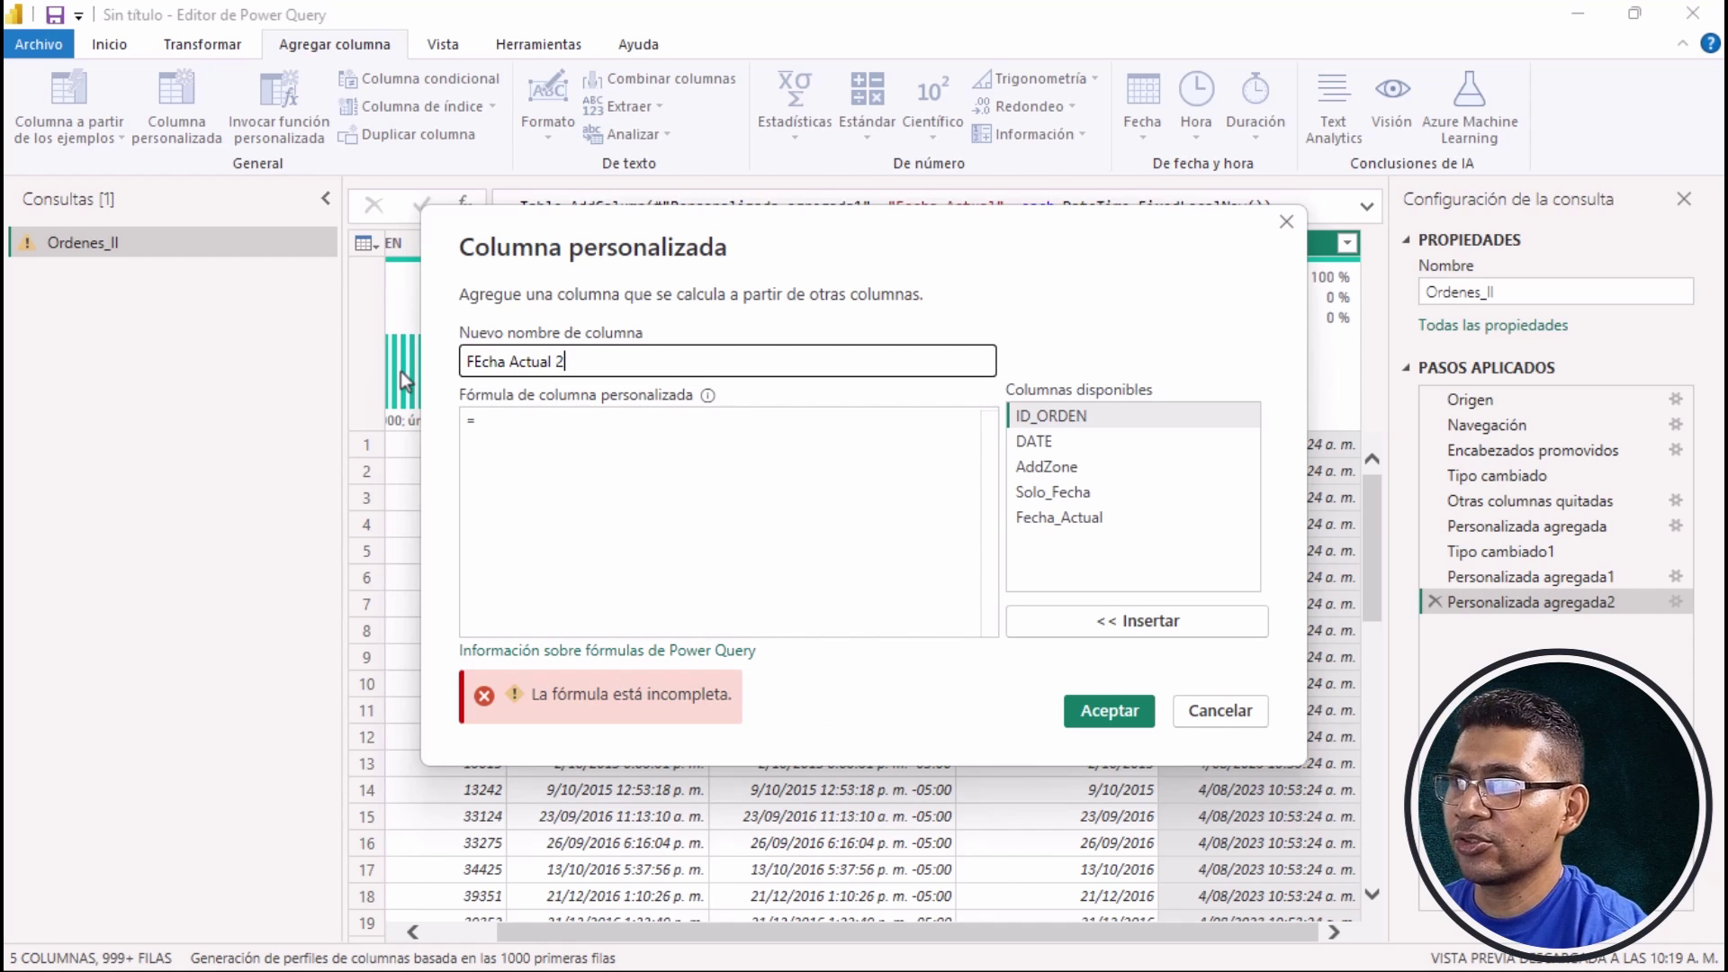
Insert the suggested DateTime.LocalNow function into the FEcha Actual 2 column's formula.
click(533, 420)
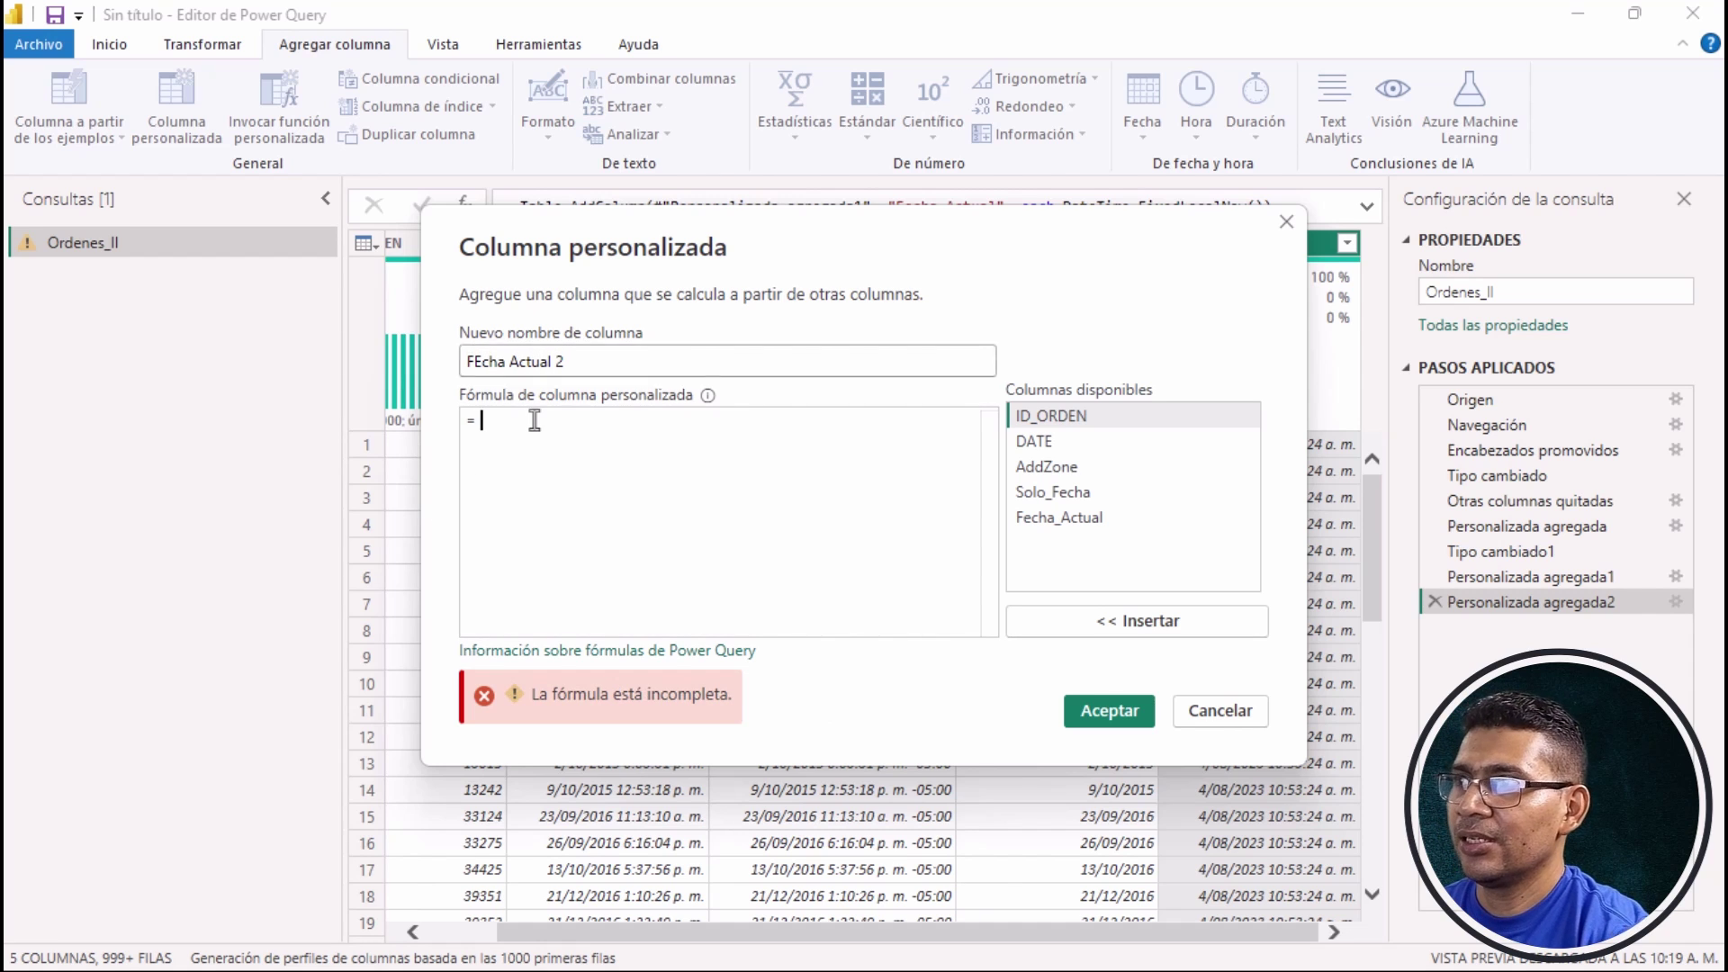
text(Date)
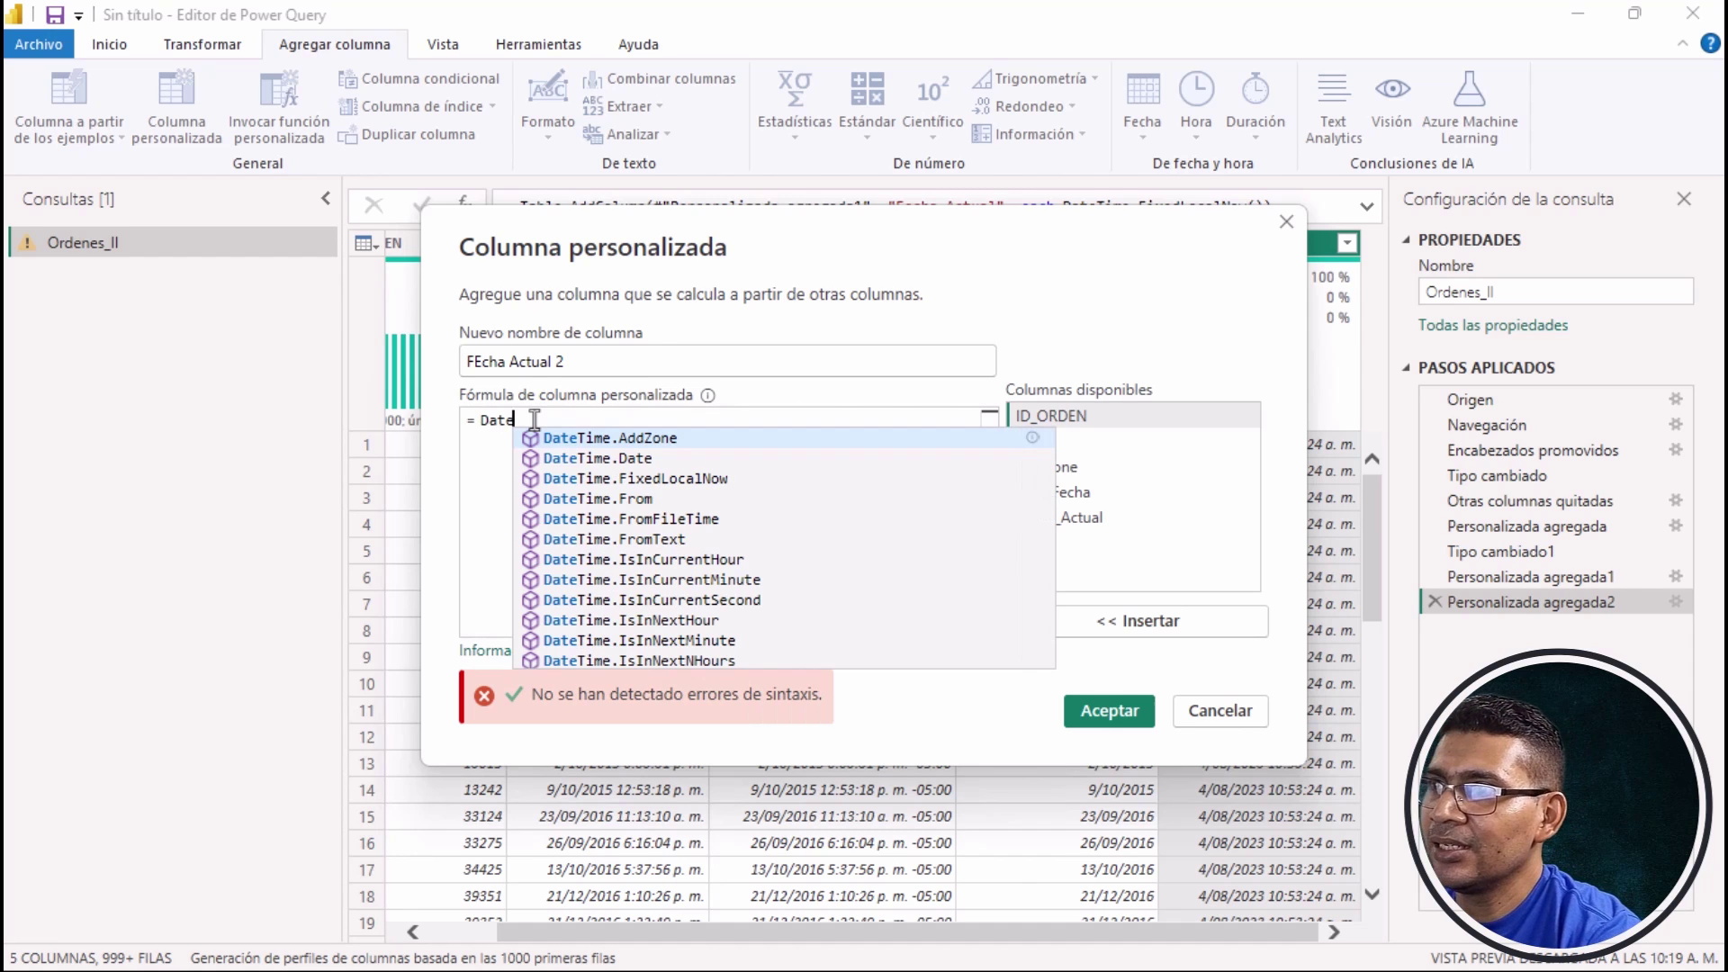
text(Time.L)
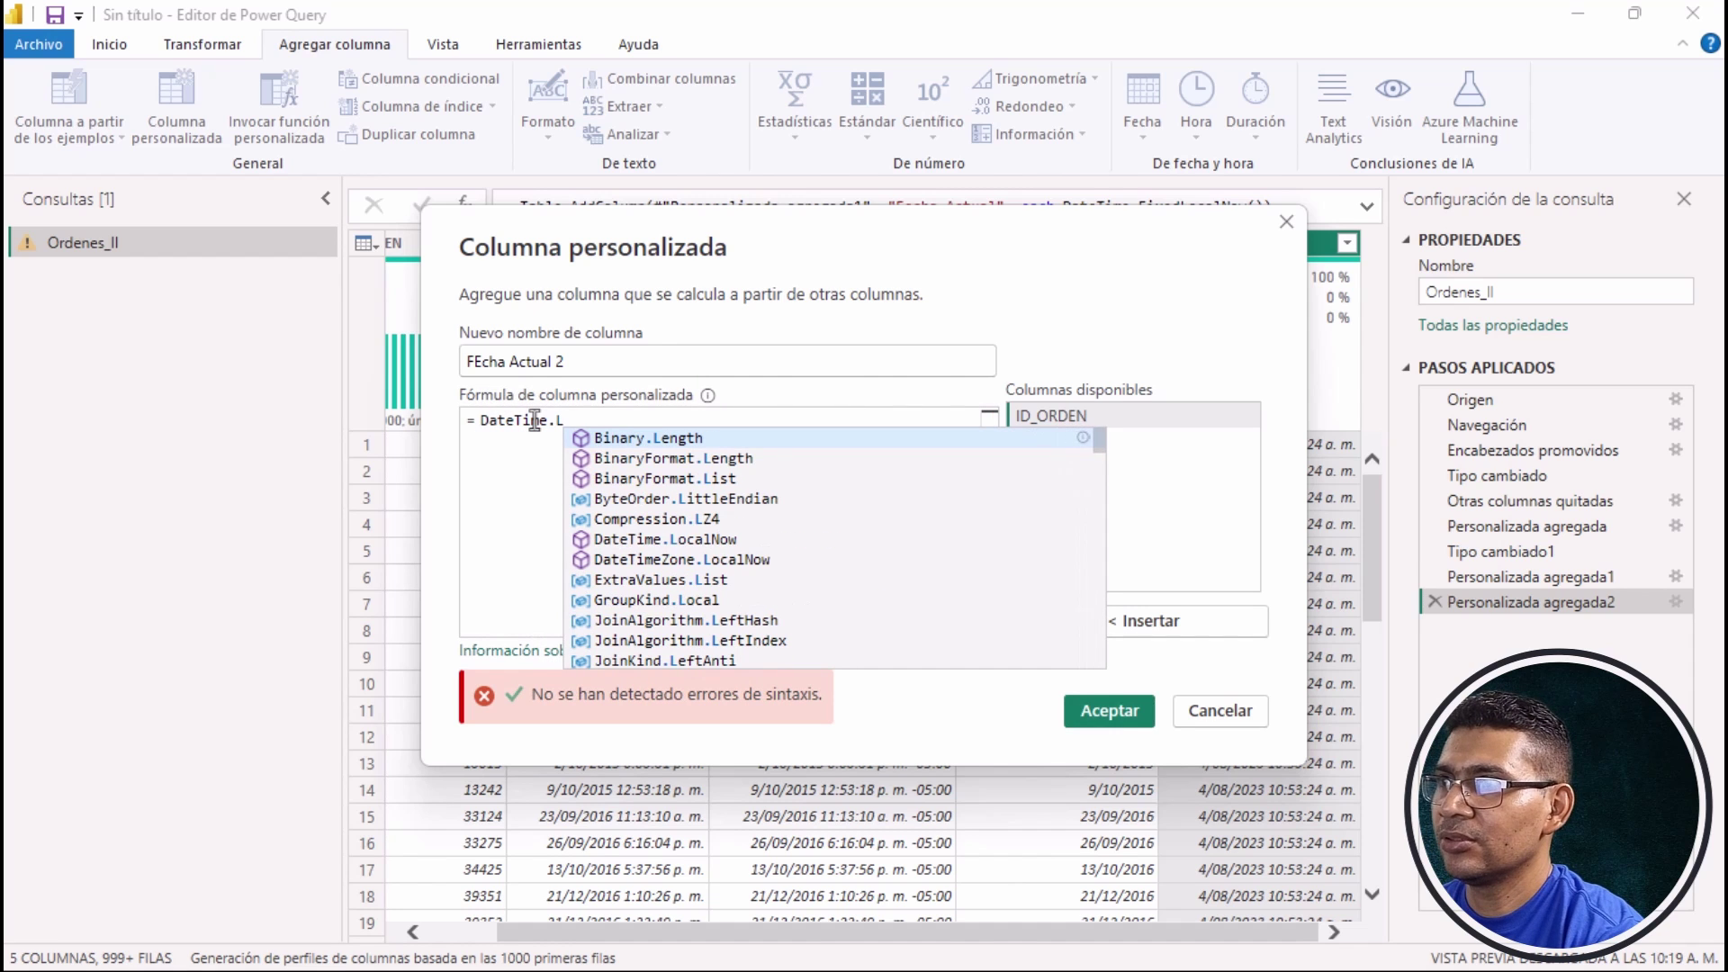
text(oc)
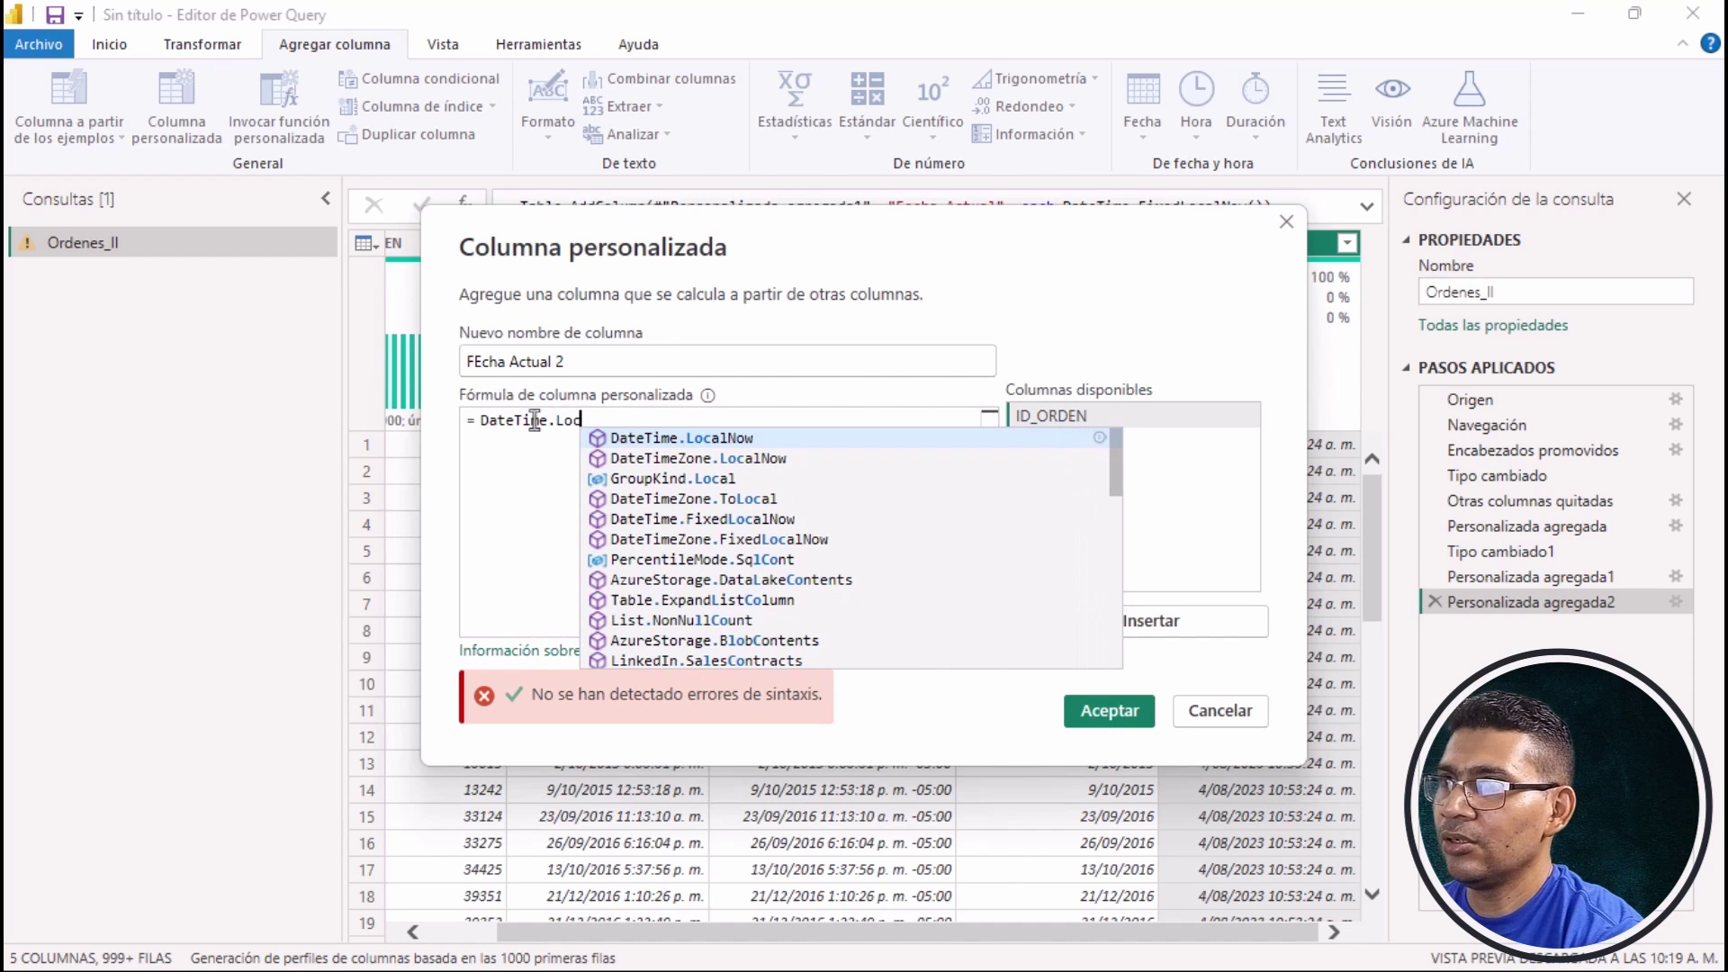
click(714, 439)
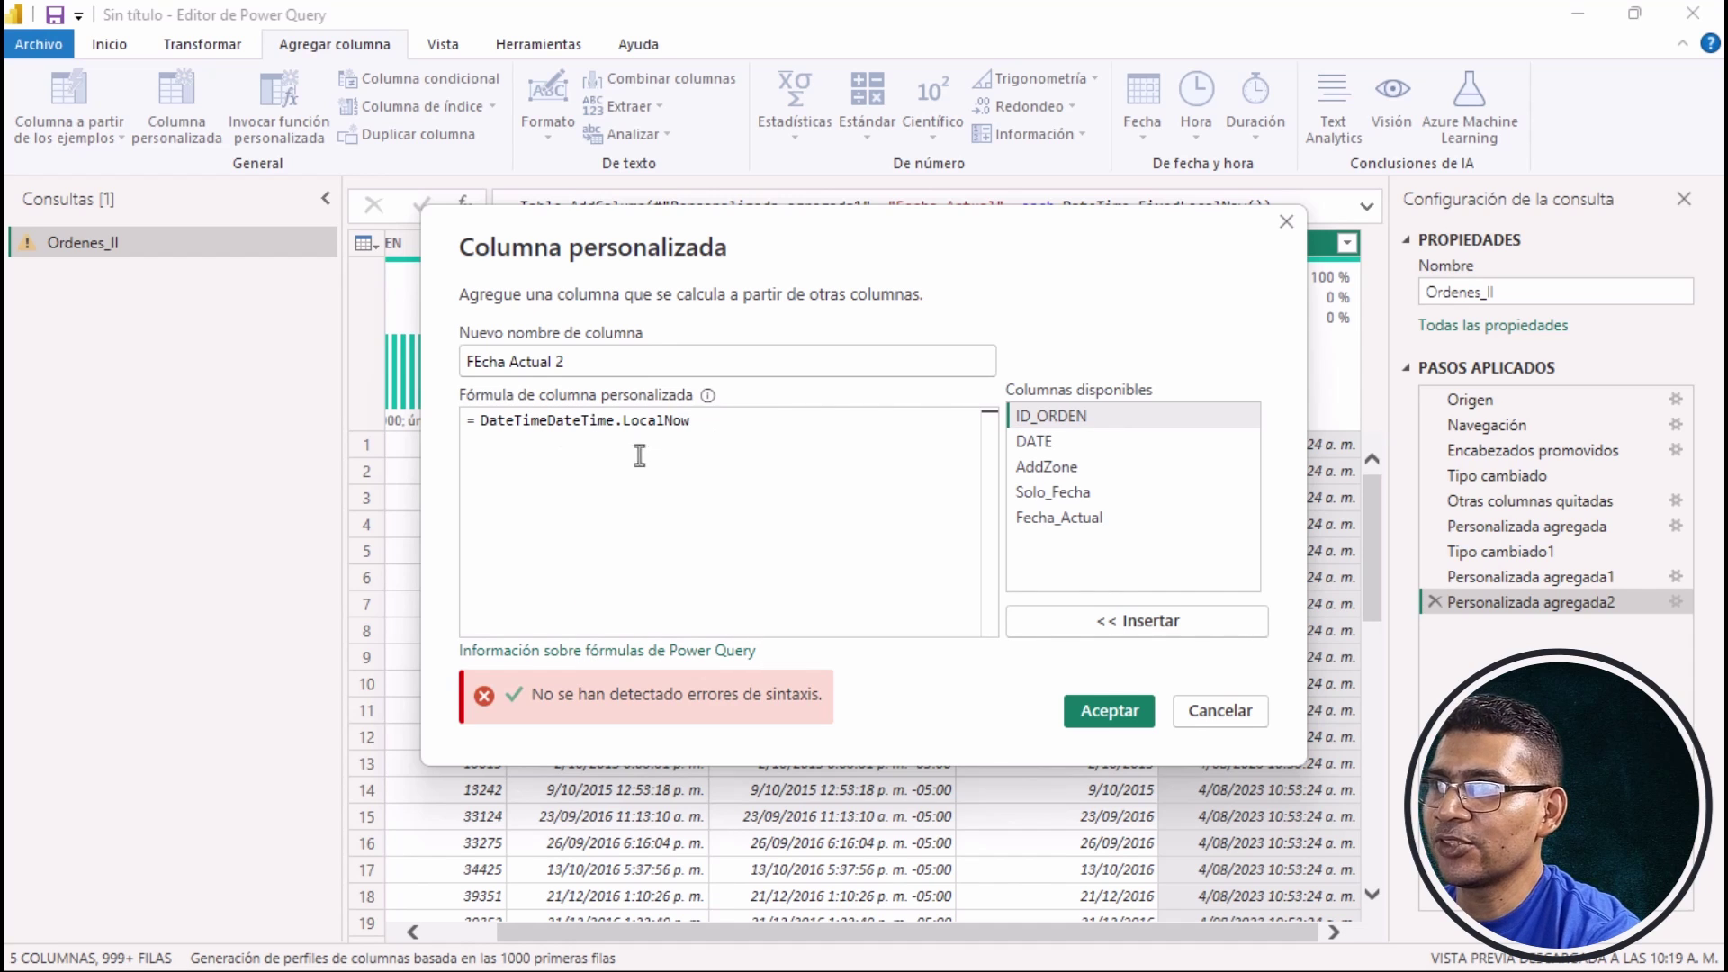
Remove the duplicated DateTime prefix, complete the formula as DateTime.LocalNow() and add the FEcha Actual 2 column to the table.
click(513, 421)
key(BackSpace)
key(BackSpace)
key(BackSpace)
key(BackSpace)
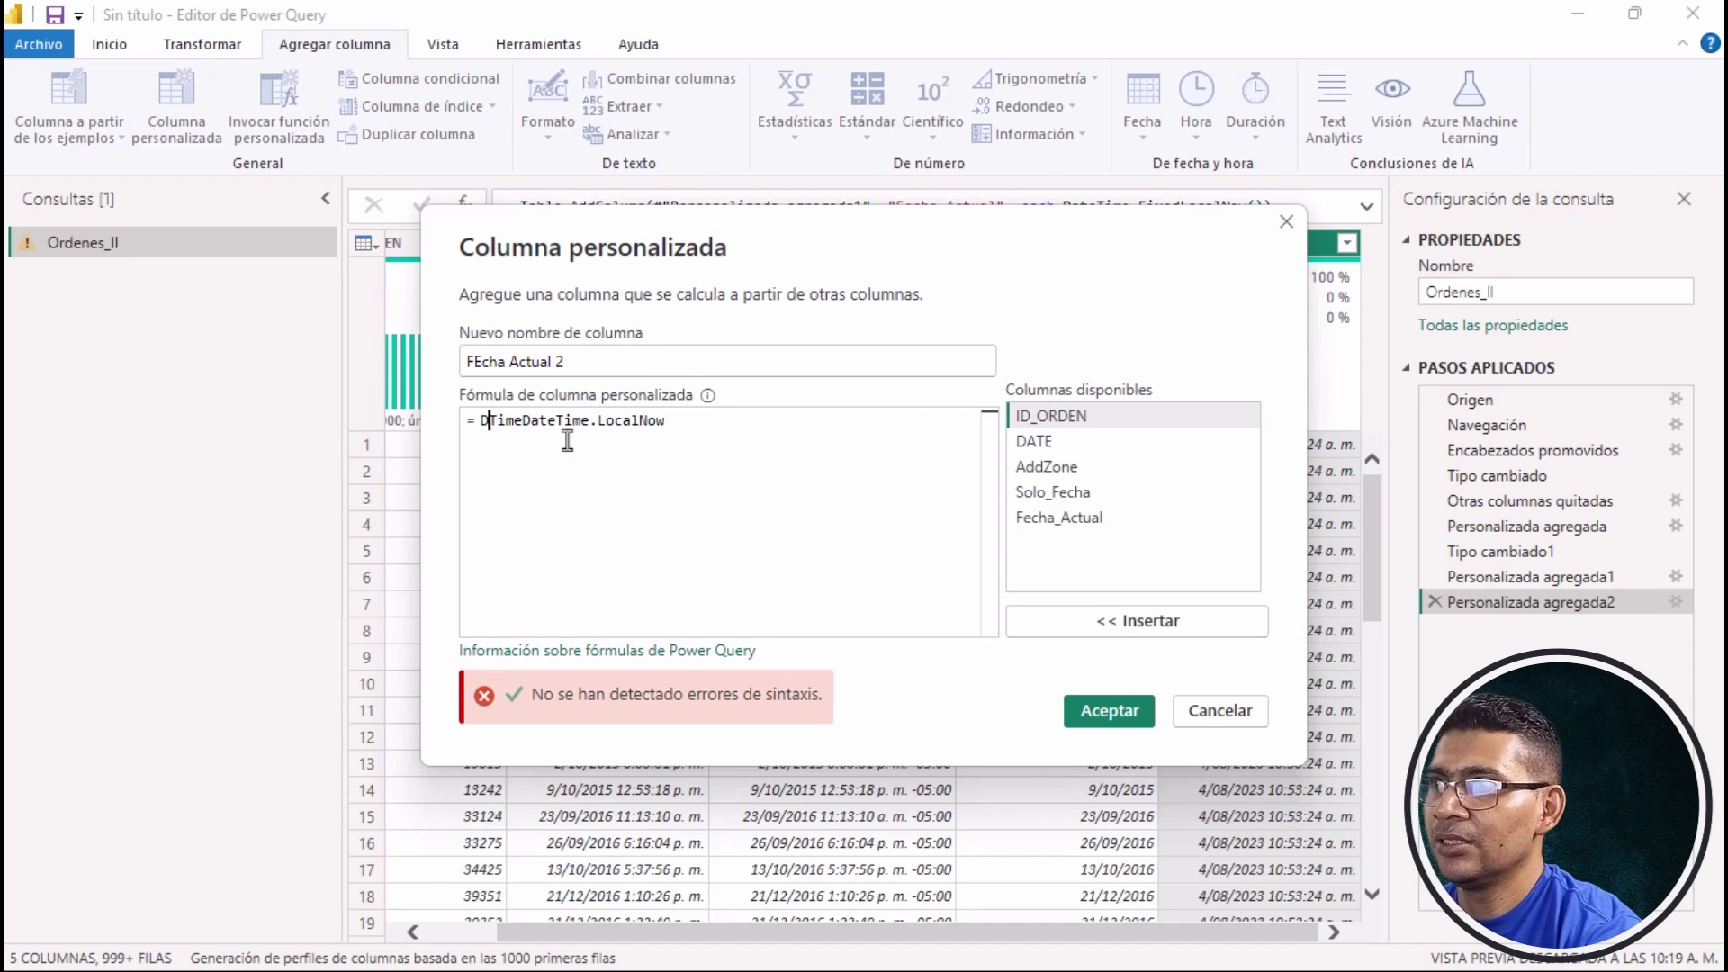
click(711, 427)
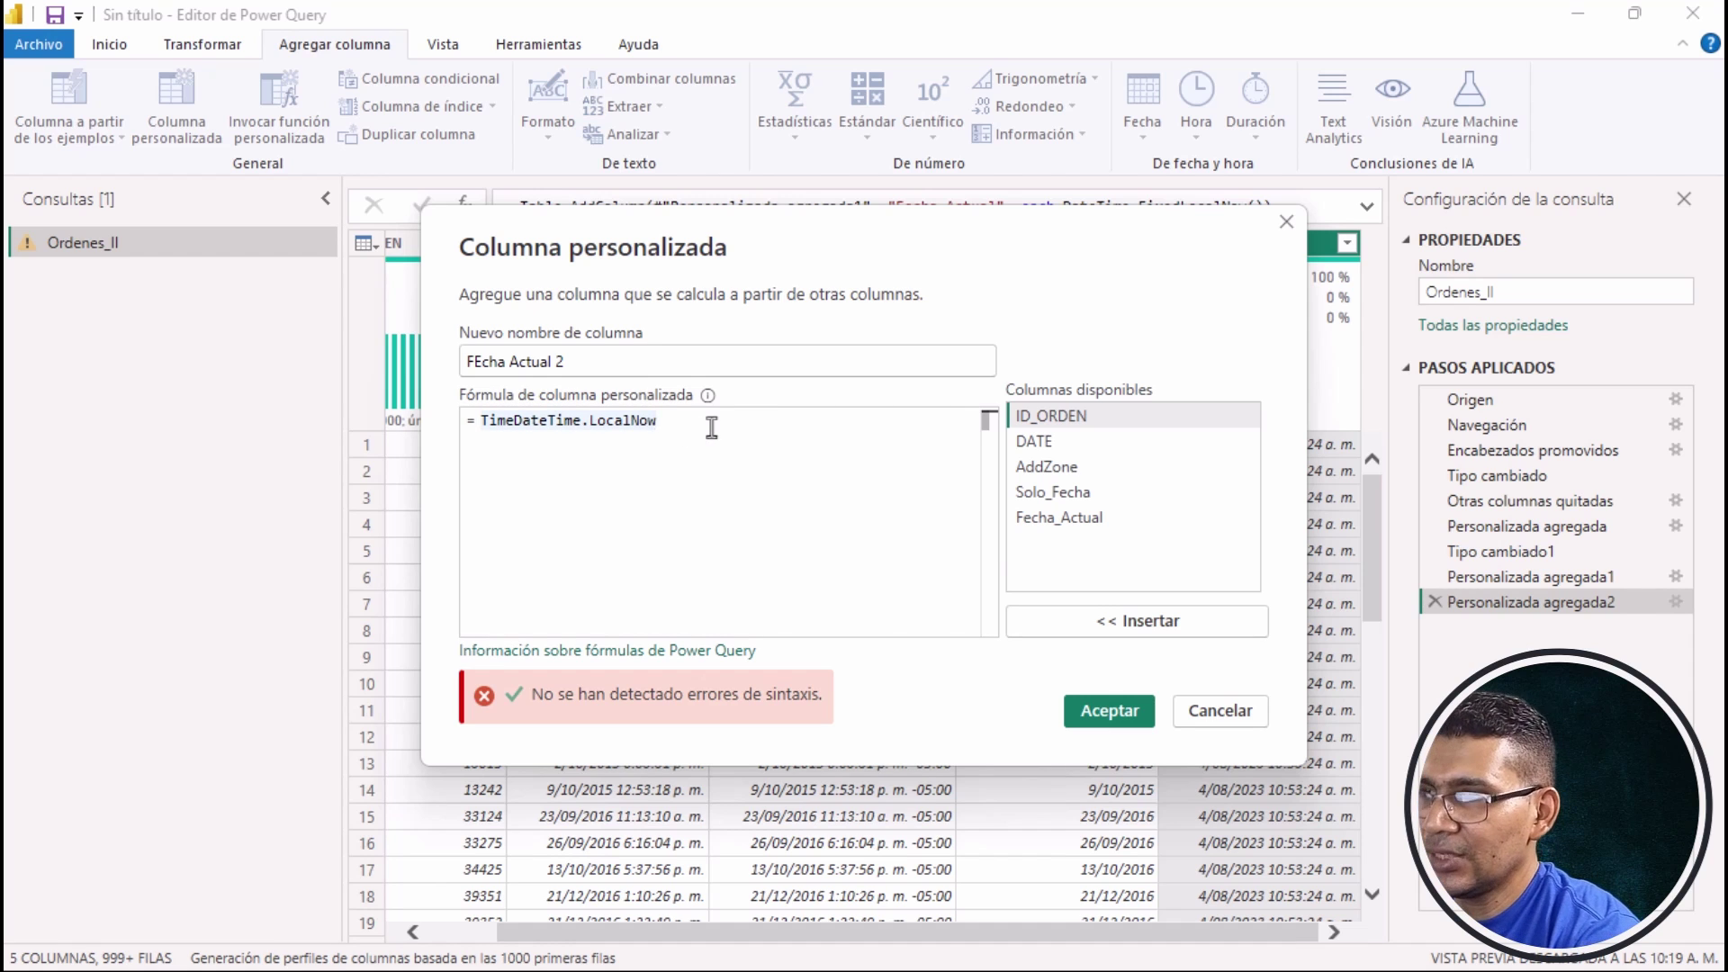
text(()
click(648, 423)
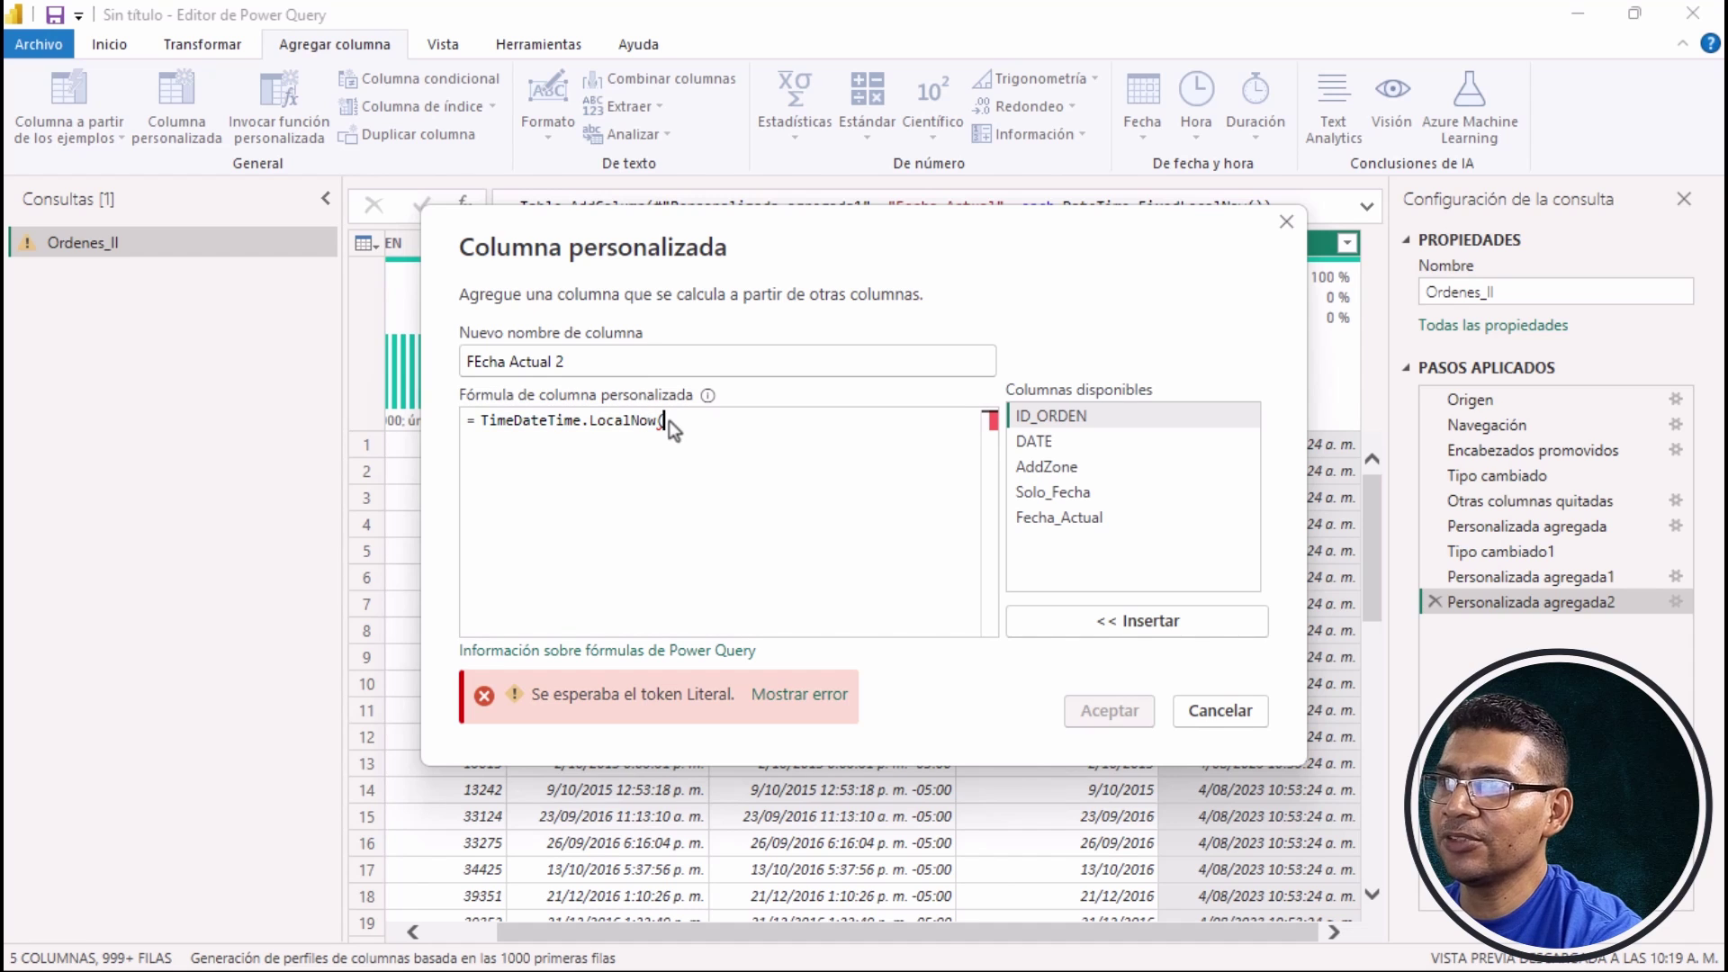
key(ctrl+Left)
key(ctrl+Left)
key(Delete)
key(Delete)
key(Delete)
key(Delete)
key(End)
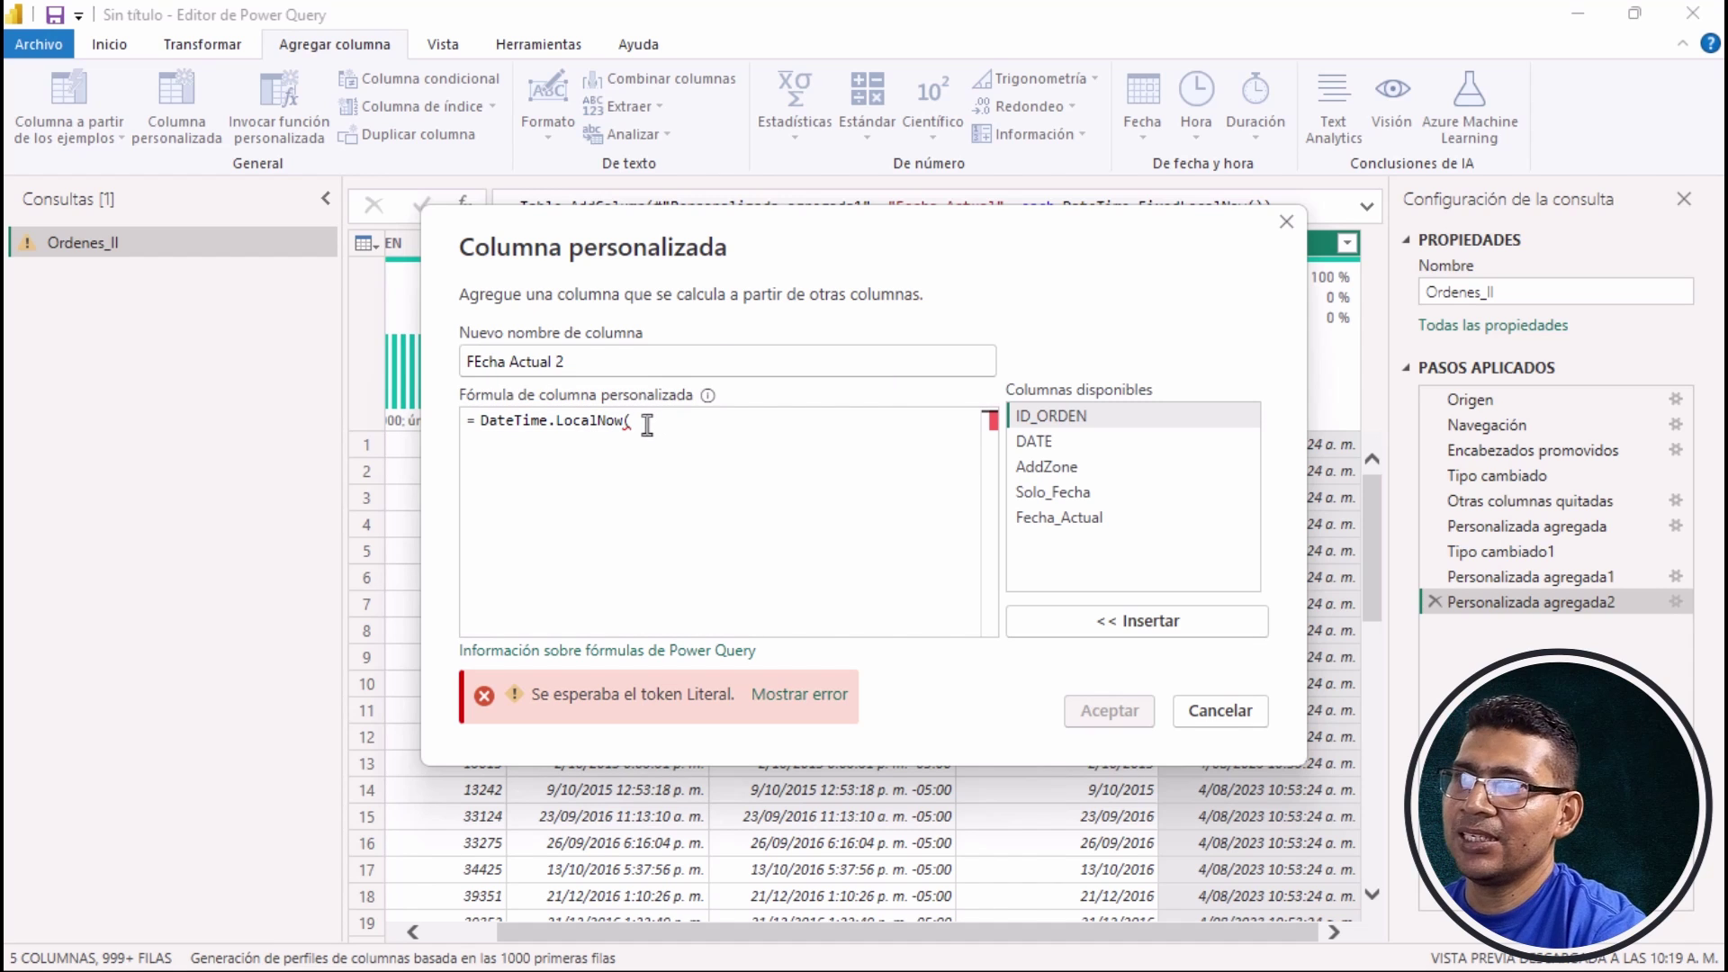
text())
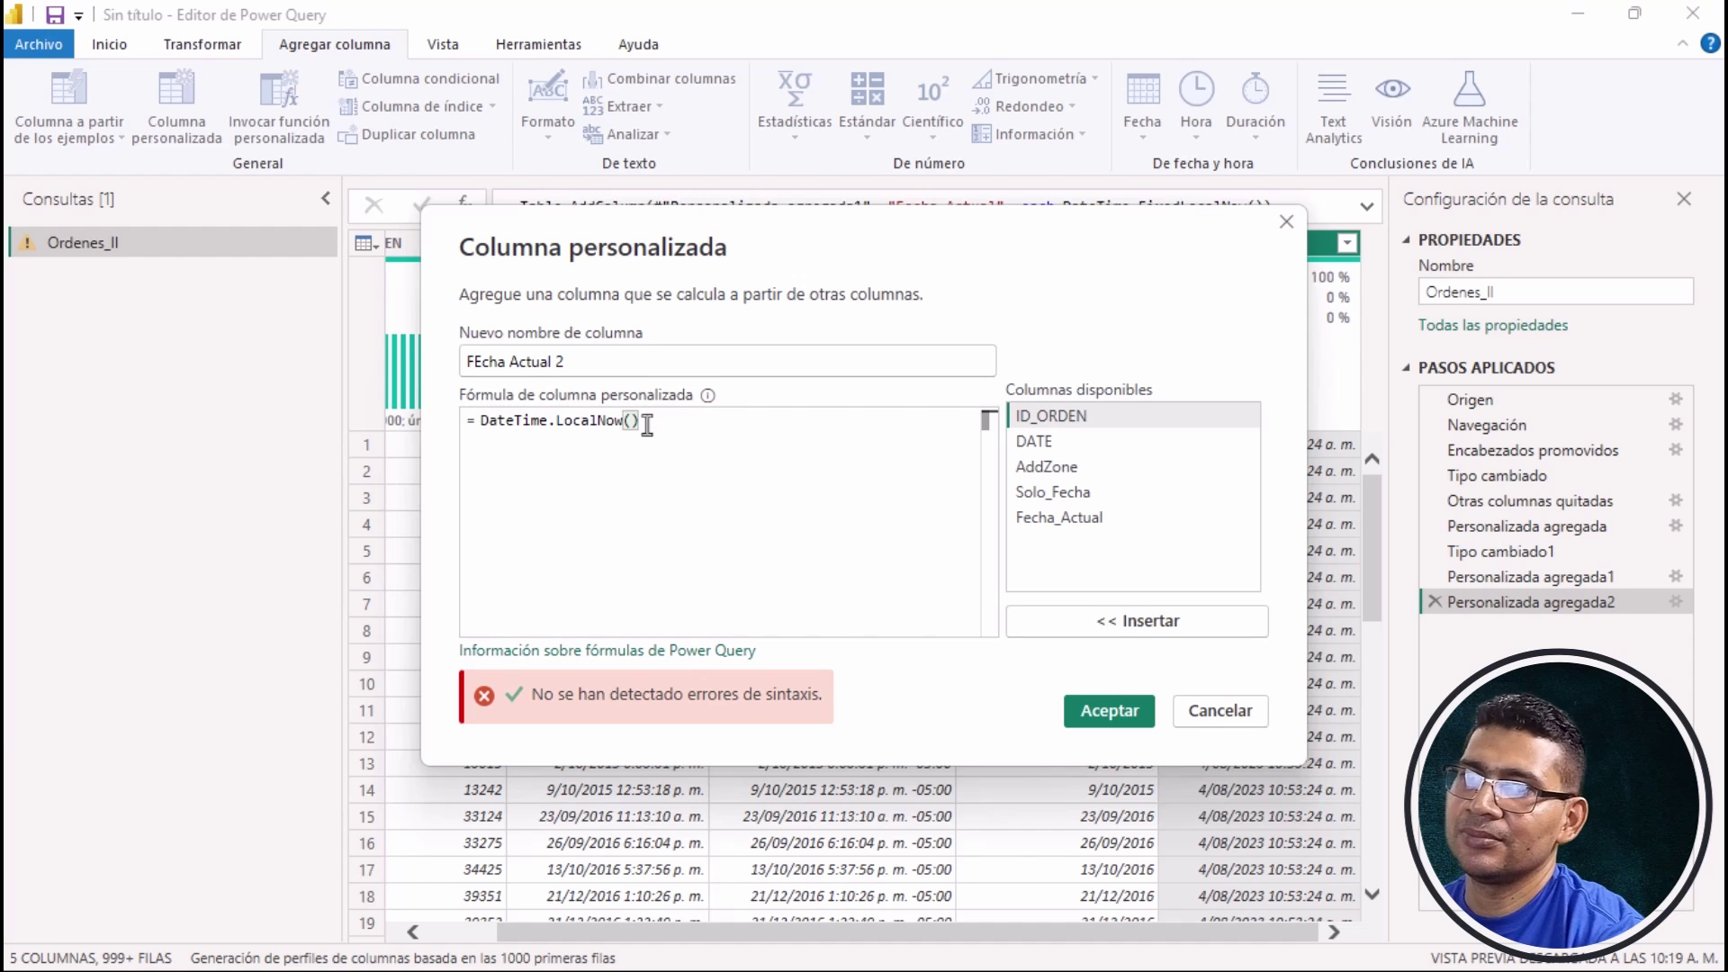
click(1114, 713)
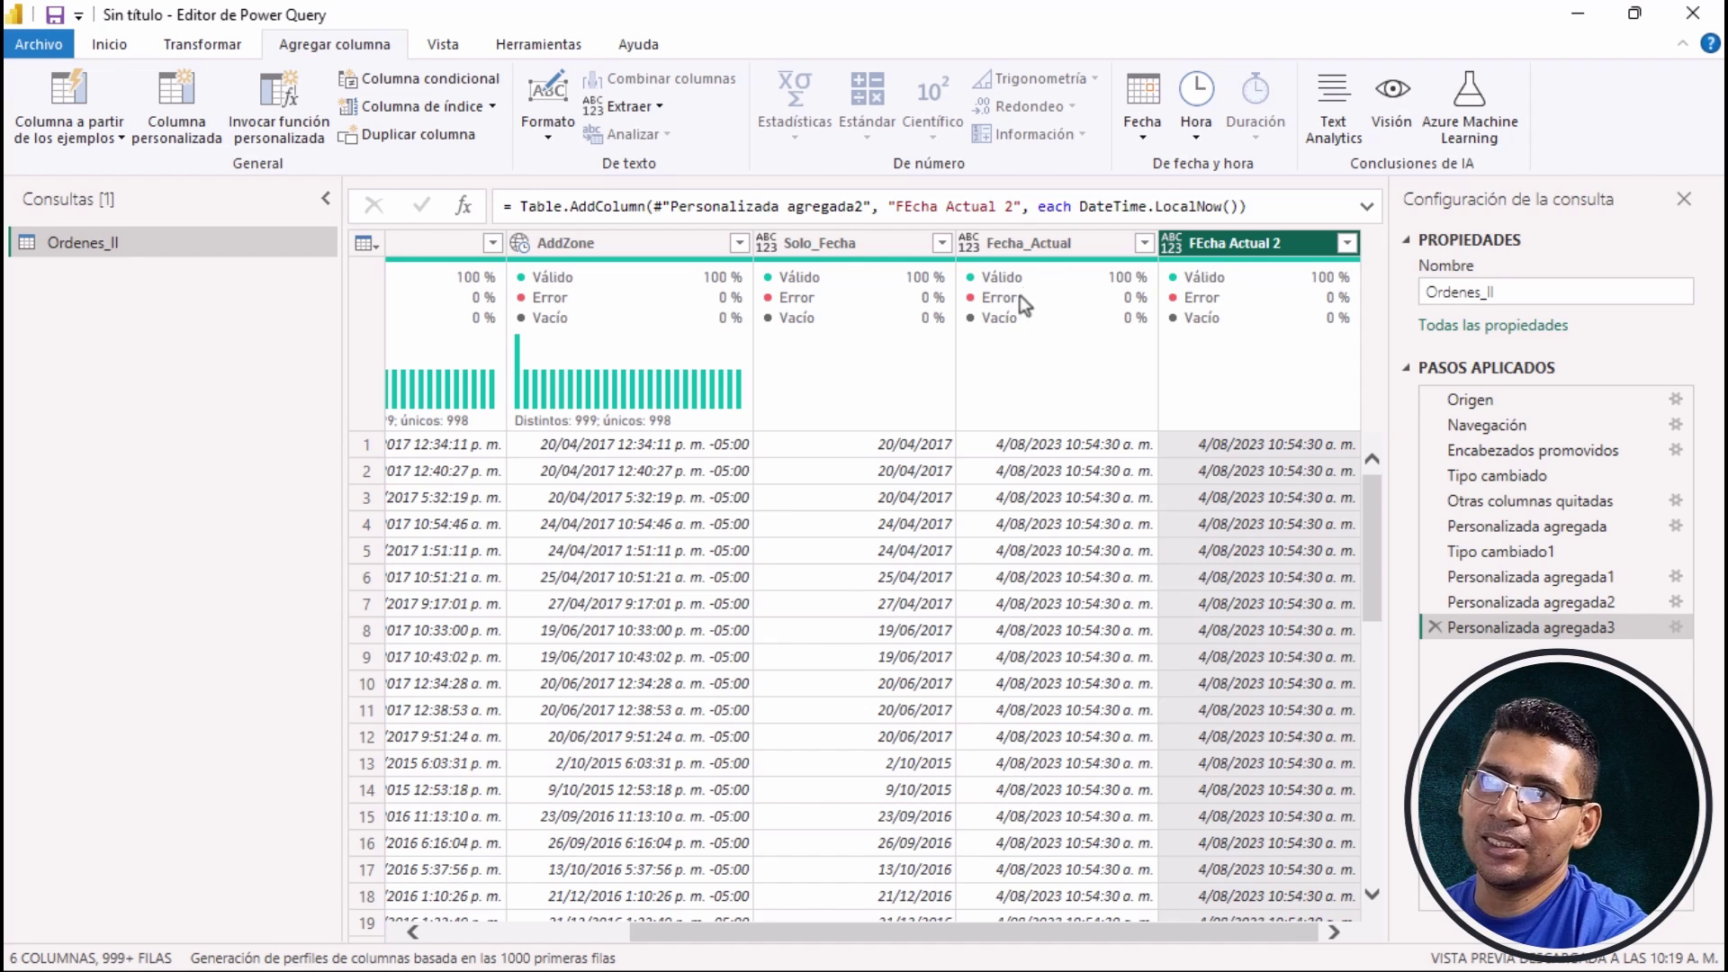
Refresh all query previews to compare the times in the Fecha_Actual and FEcha Actual 2 columns.
click(1030, 259)
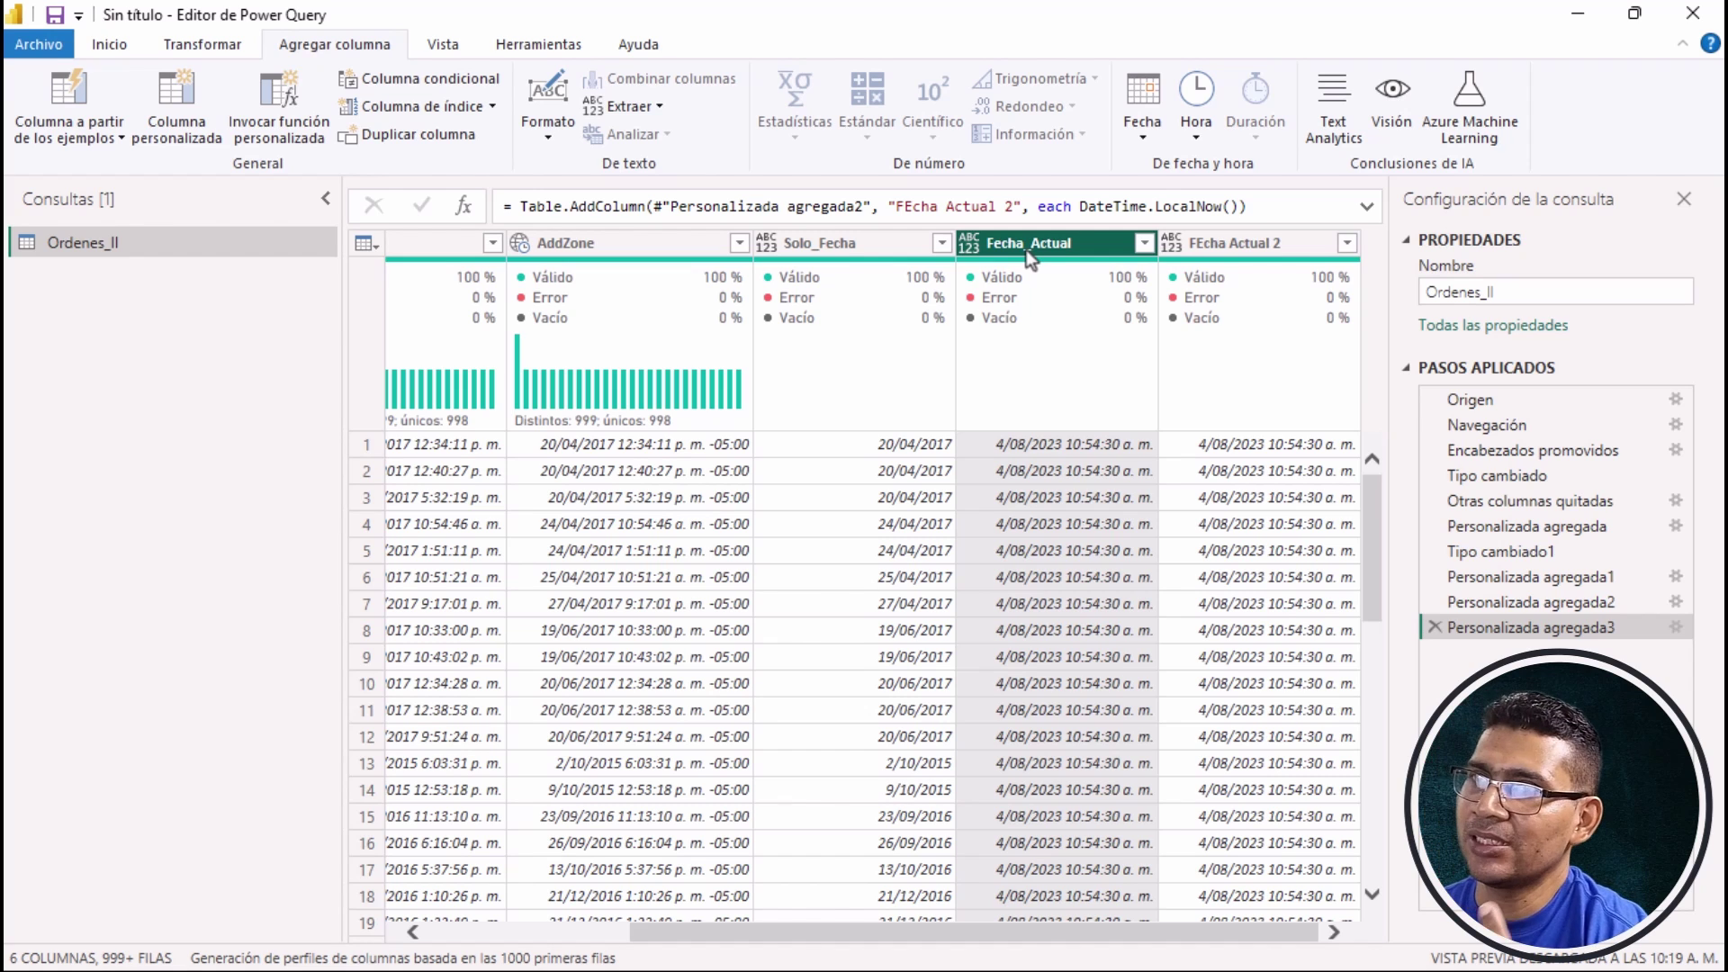
click(1251, 248)
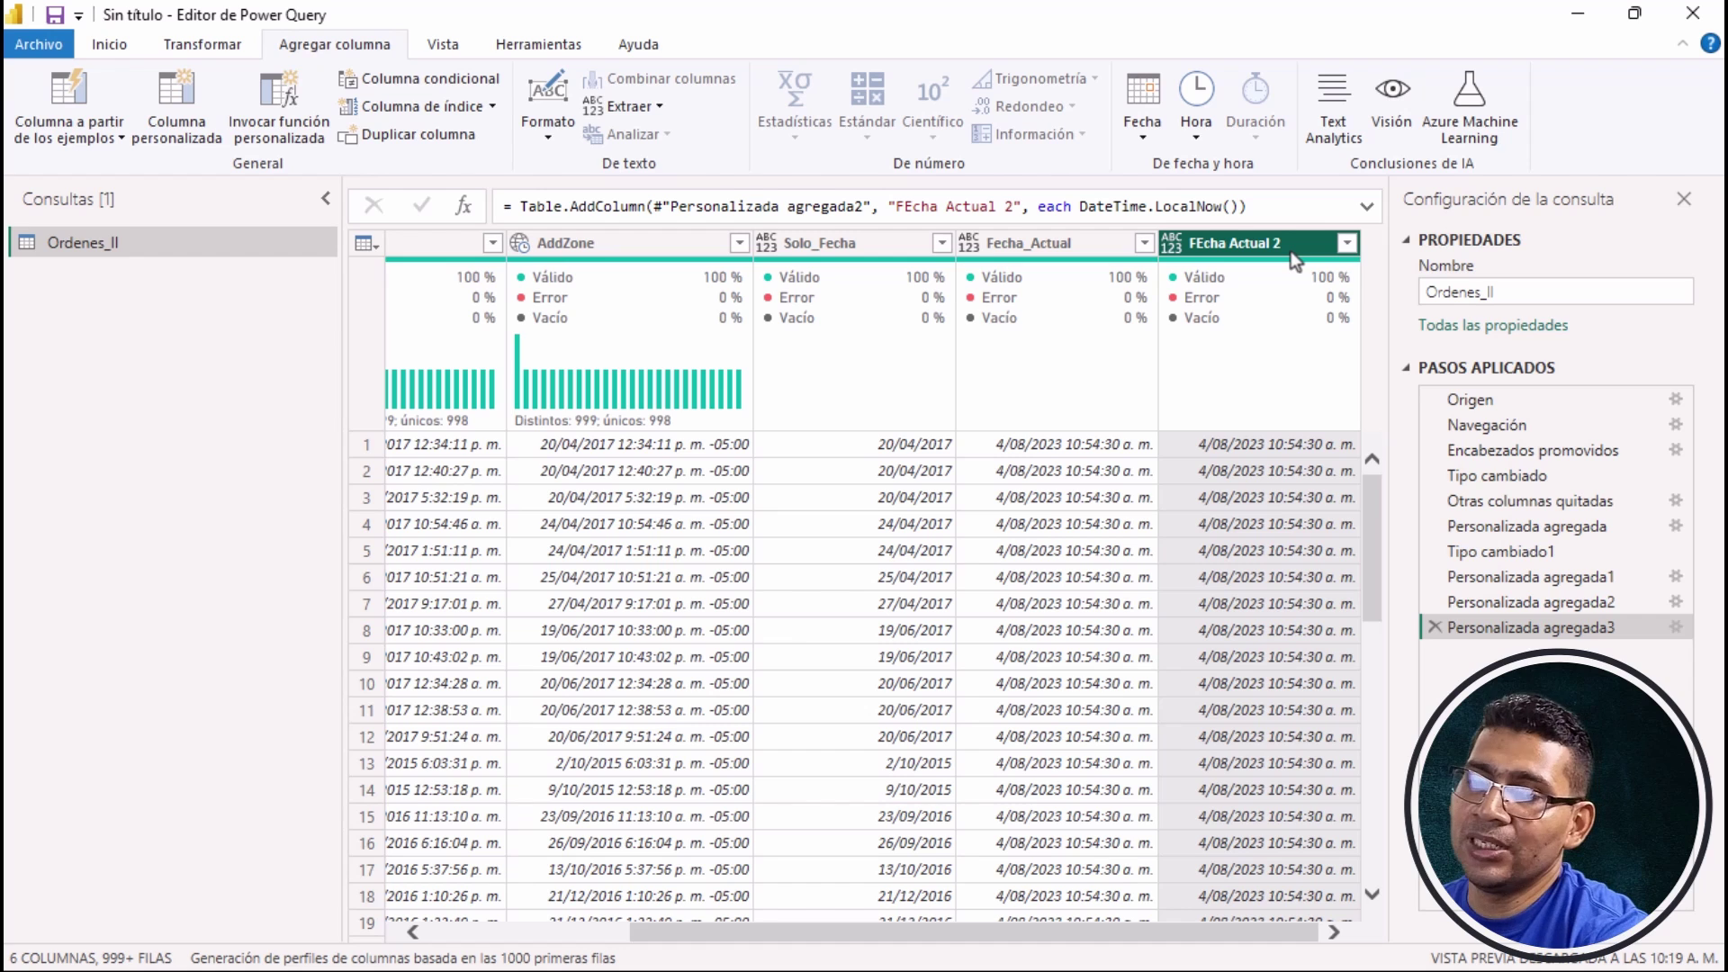
click(126, 50)
click(585, 138)
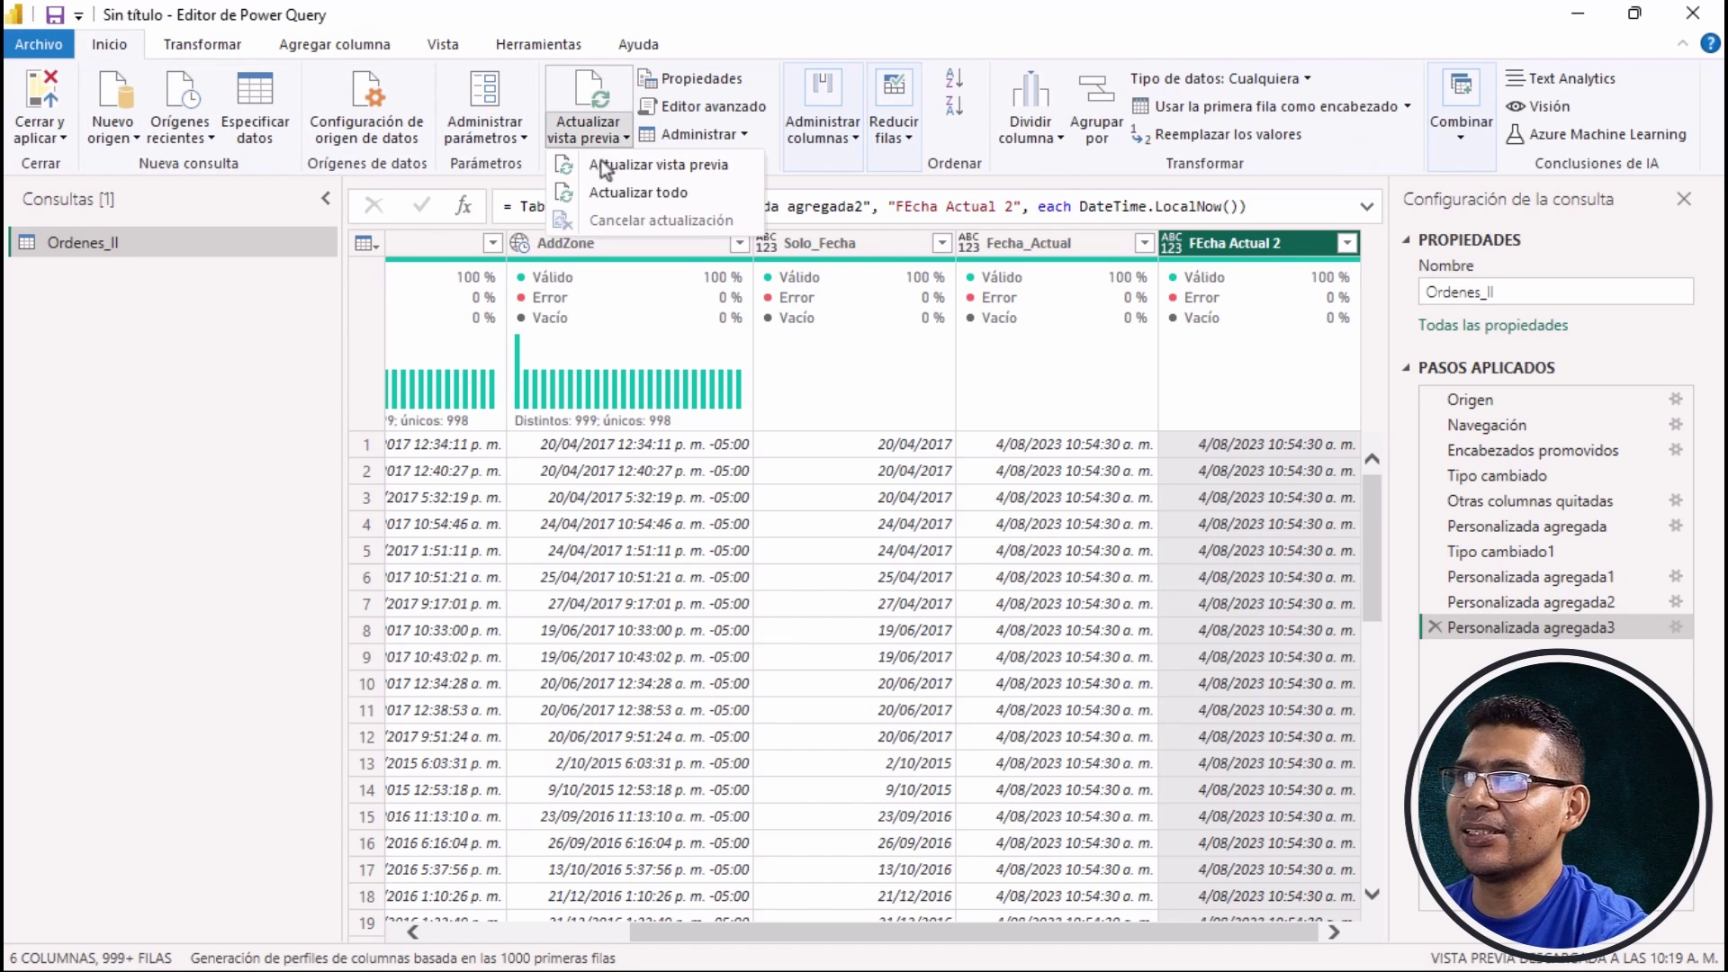
click(632, 192)
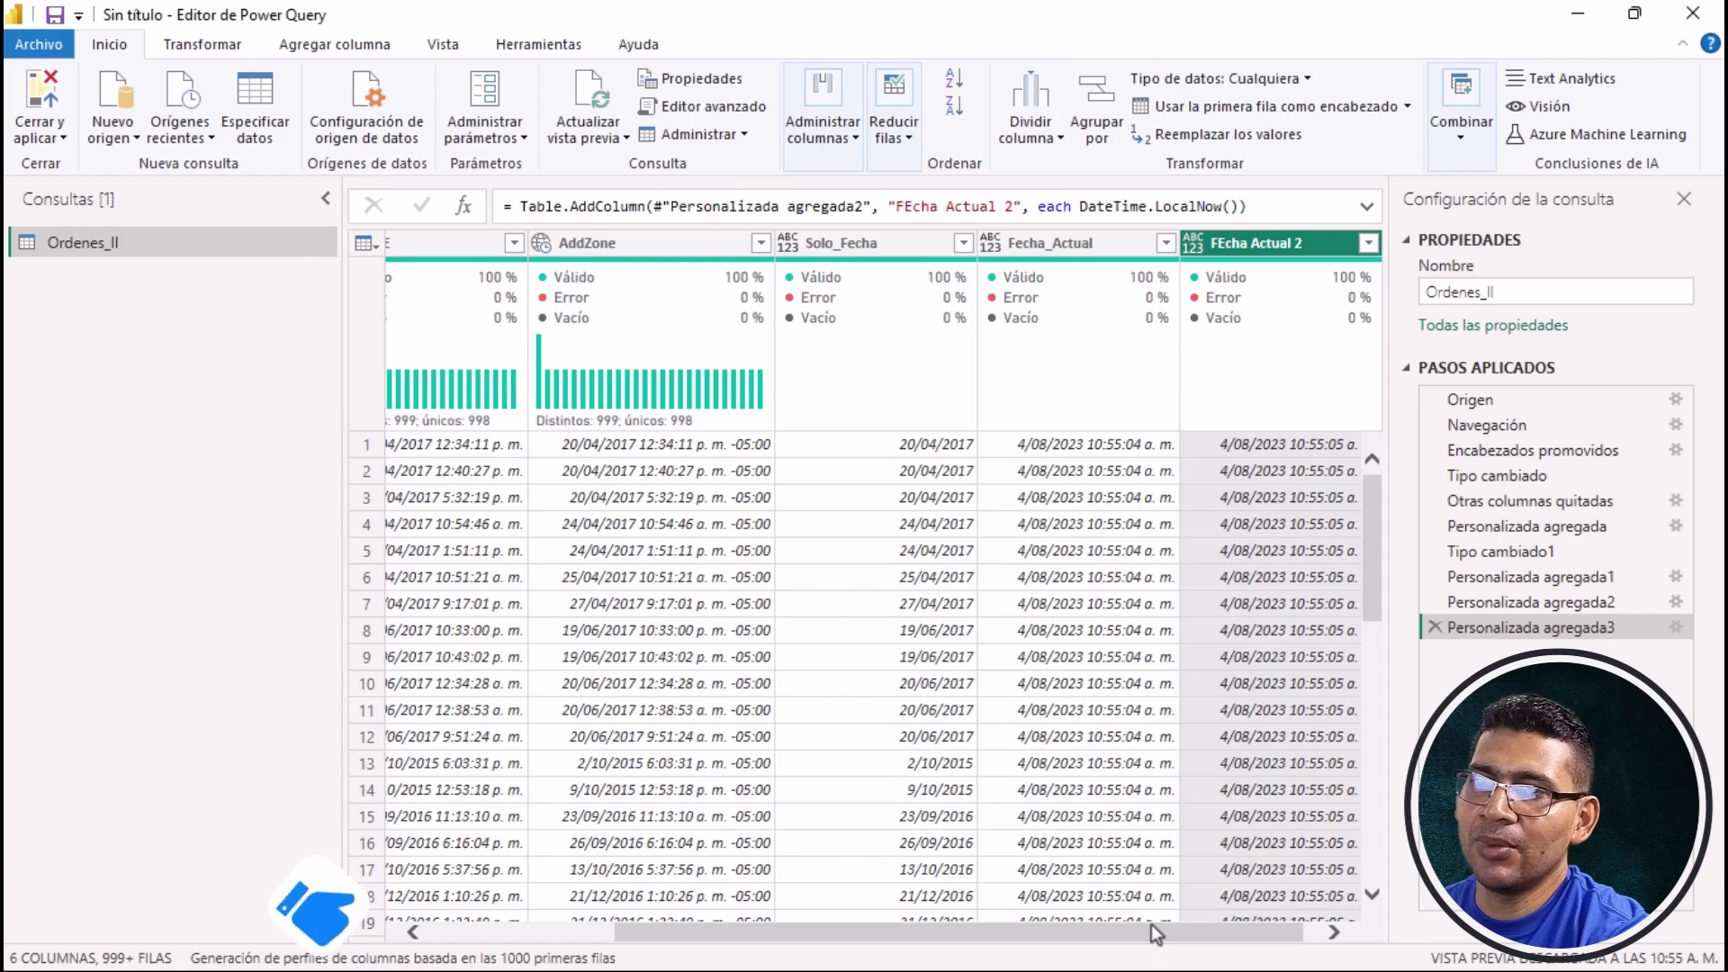
drag(1152, 930, 1245, 931)
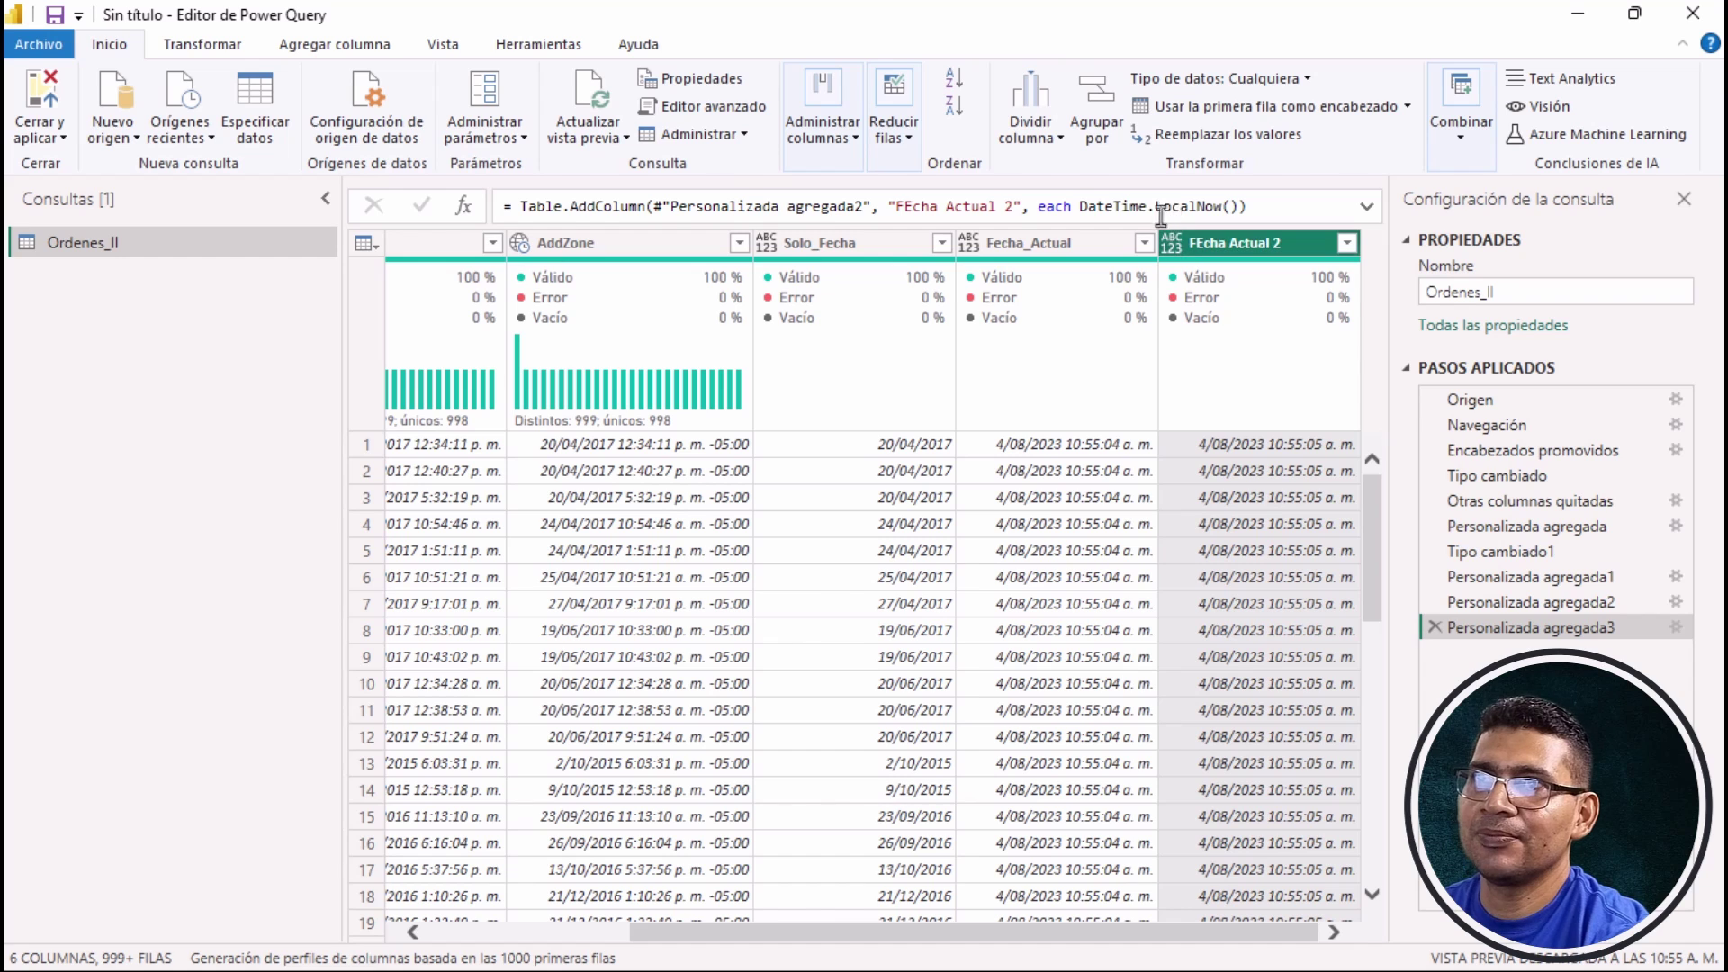
Examine the DateTime.LocalNow() expression behind the FEcha Actual 2 column.
drag(1080, 206, 1253, 200)
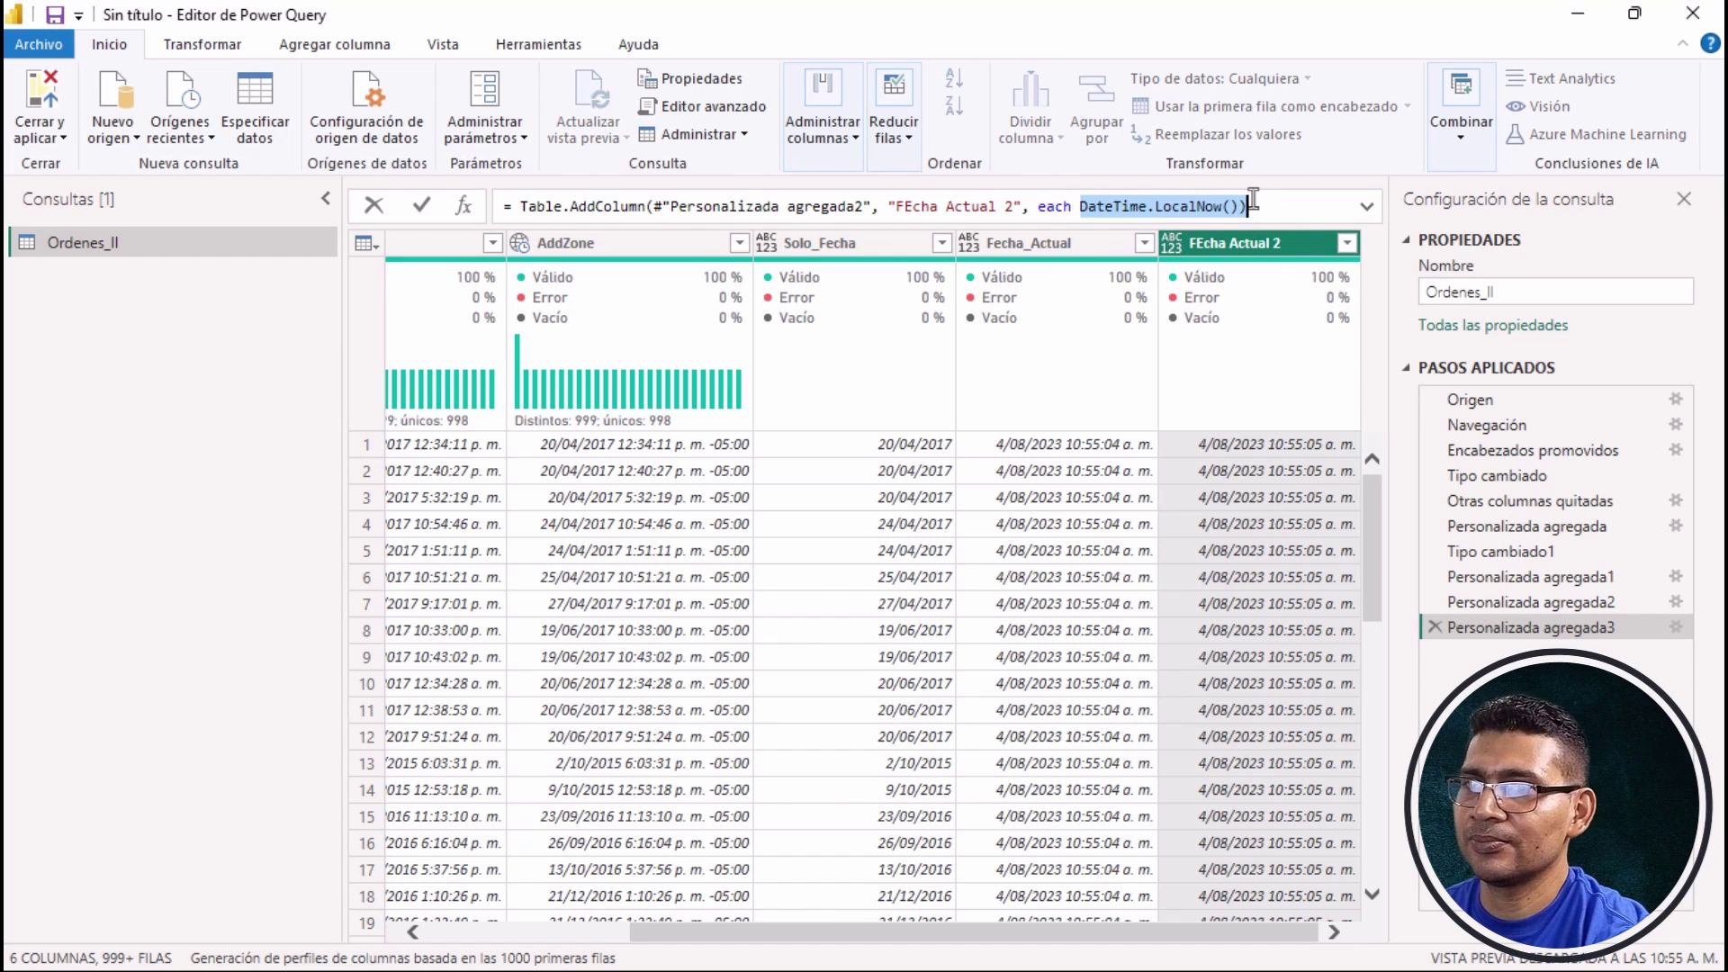
click(1278, 243)
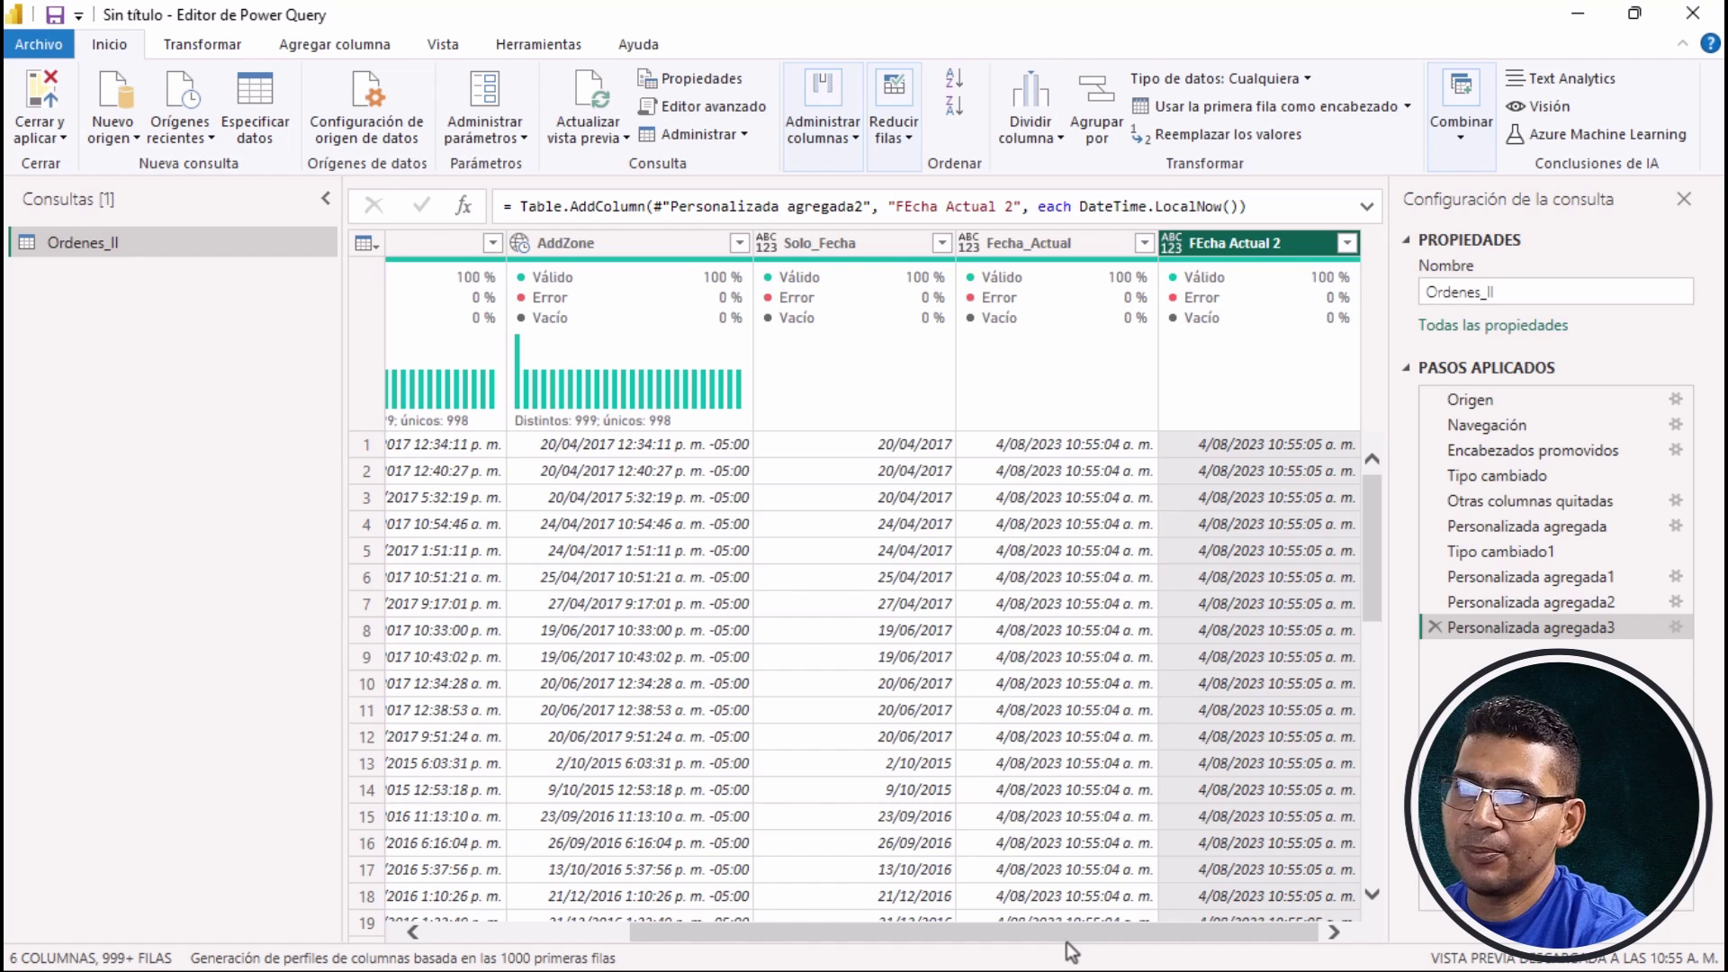
drag(1067, 940, 1060, 937)
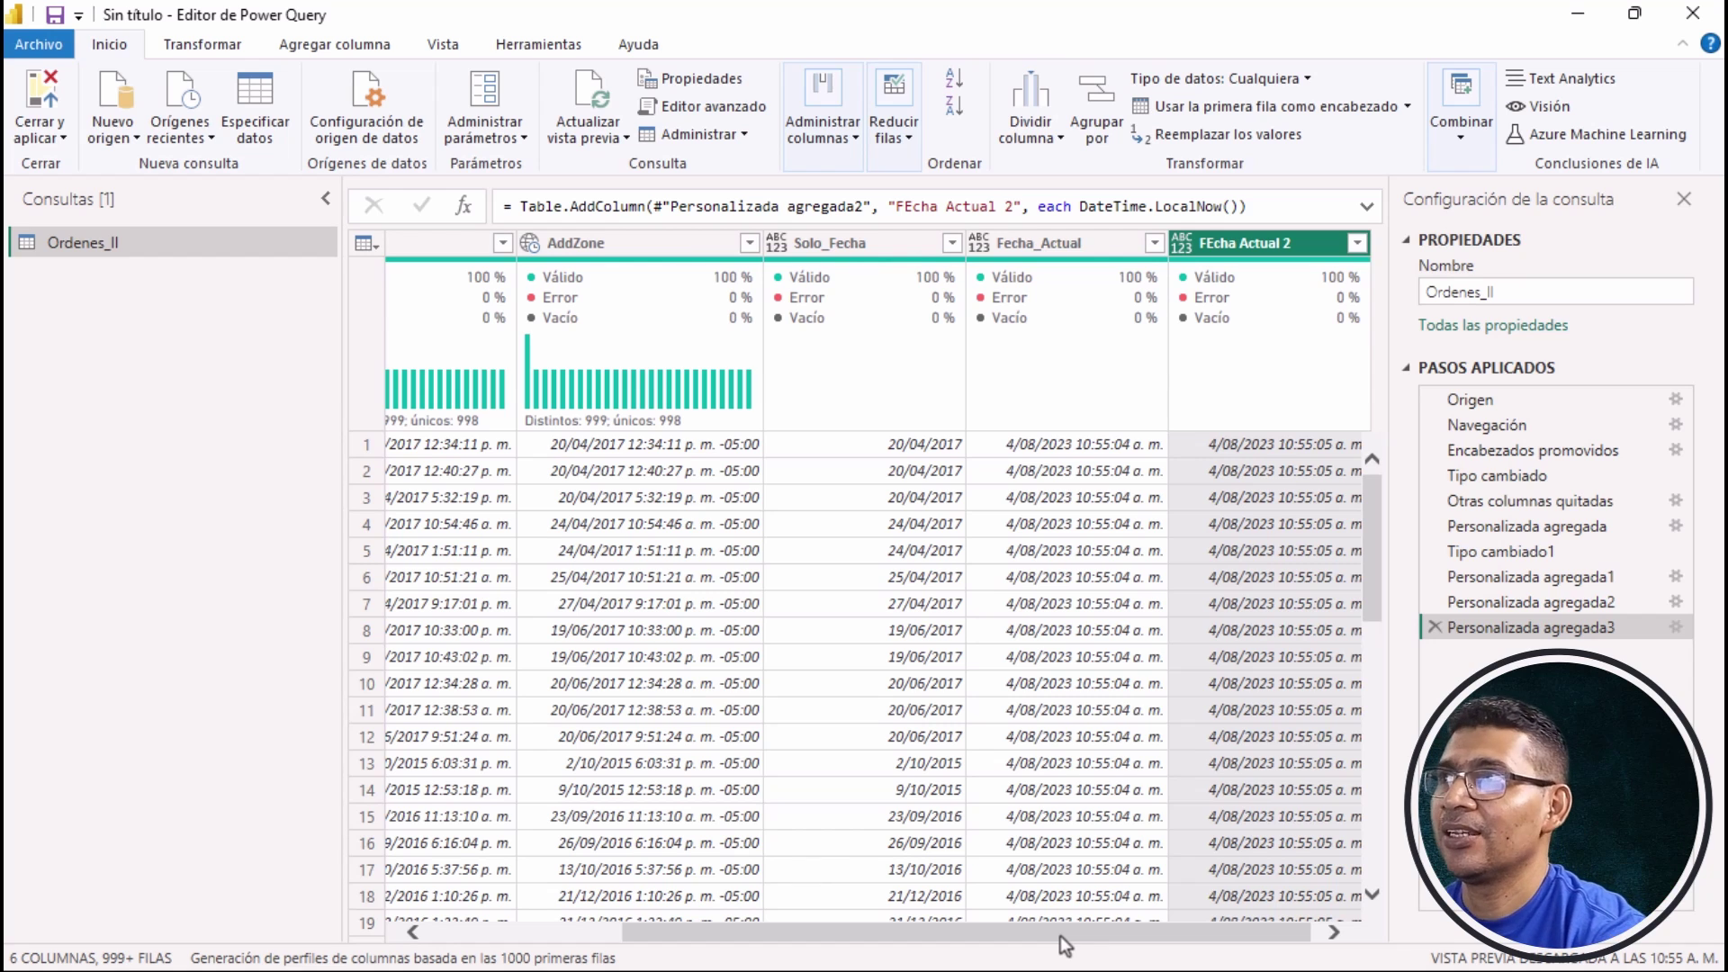
Start a fifth custom column and name it Solo_Hora.
click(288, 47)
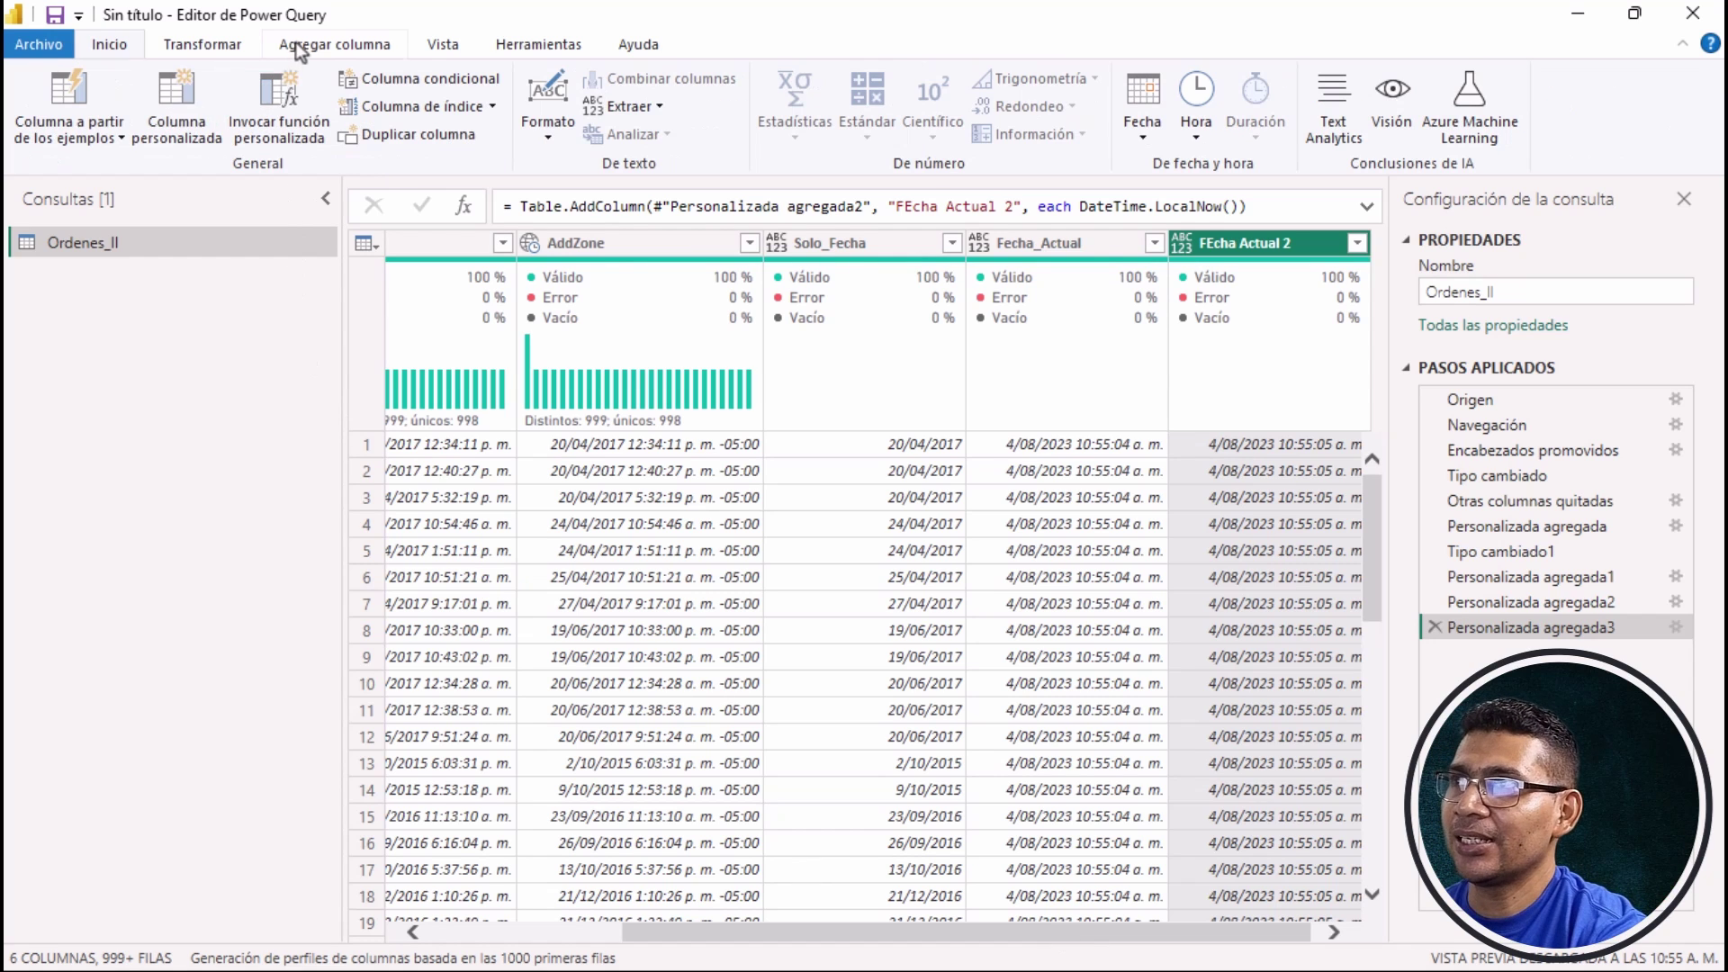
click(180, 105)
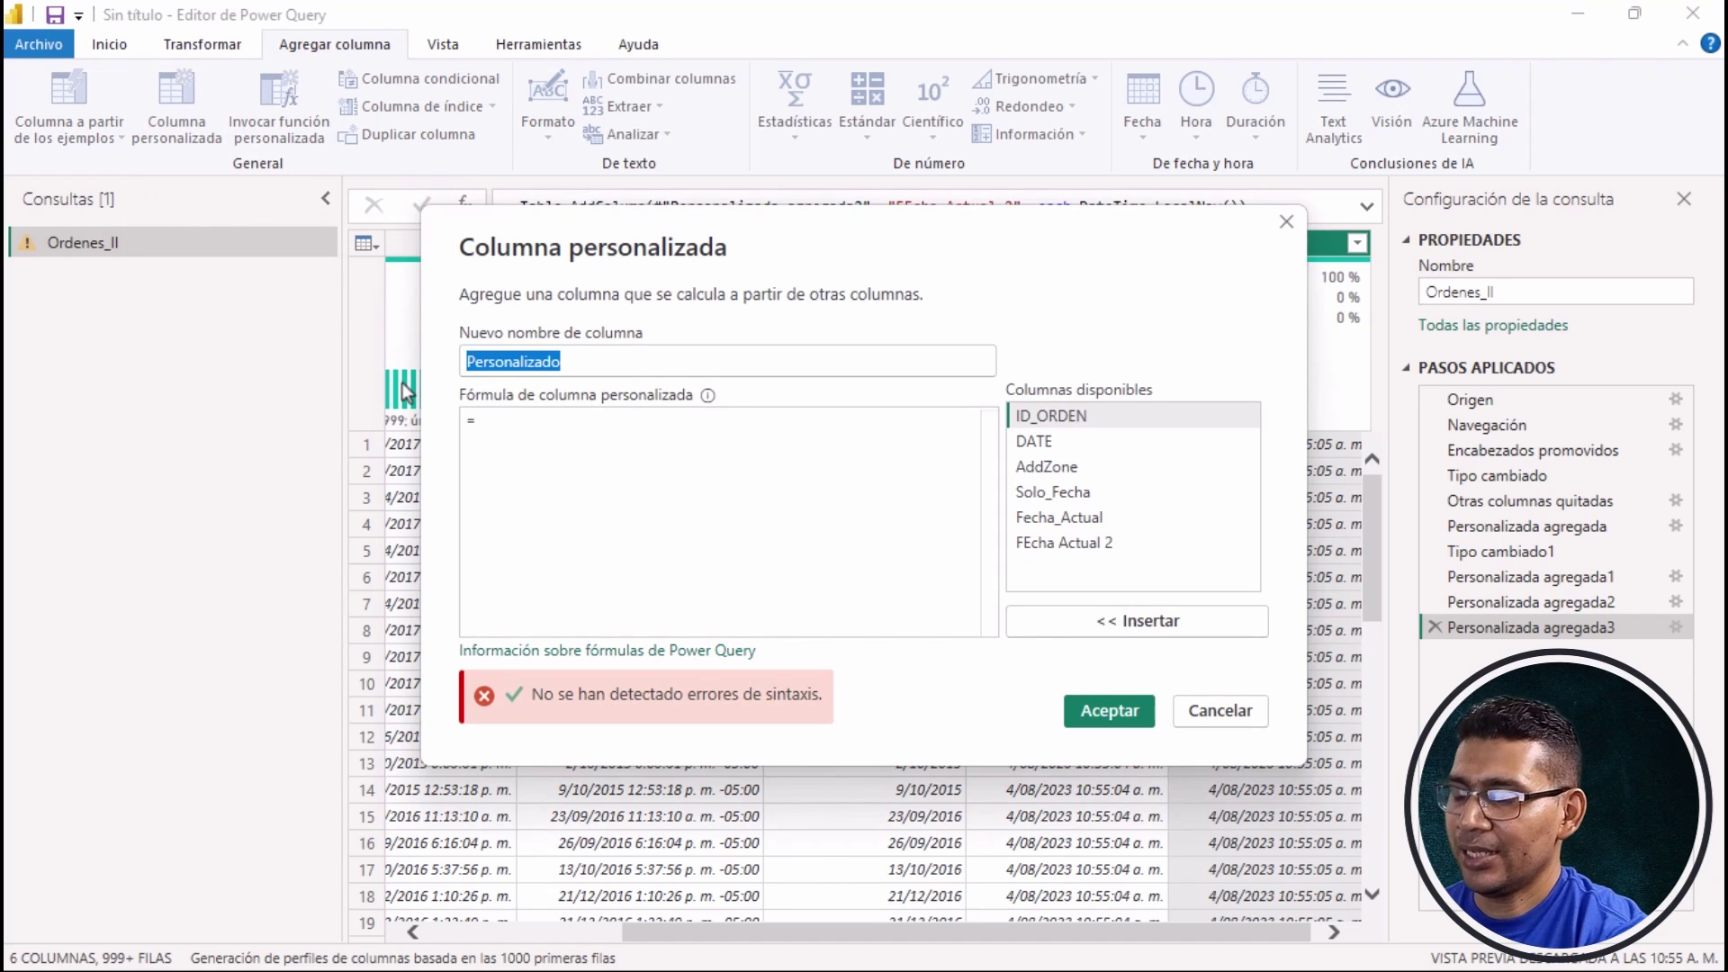
text(Solo)
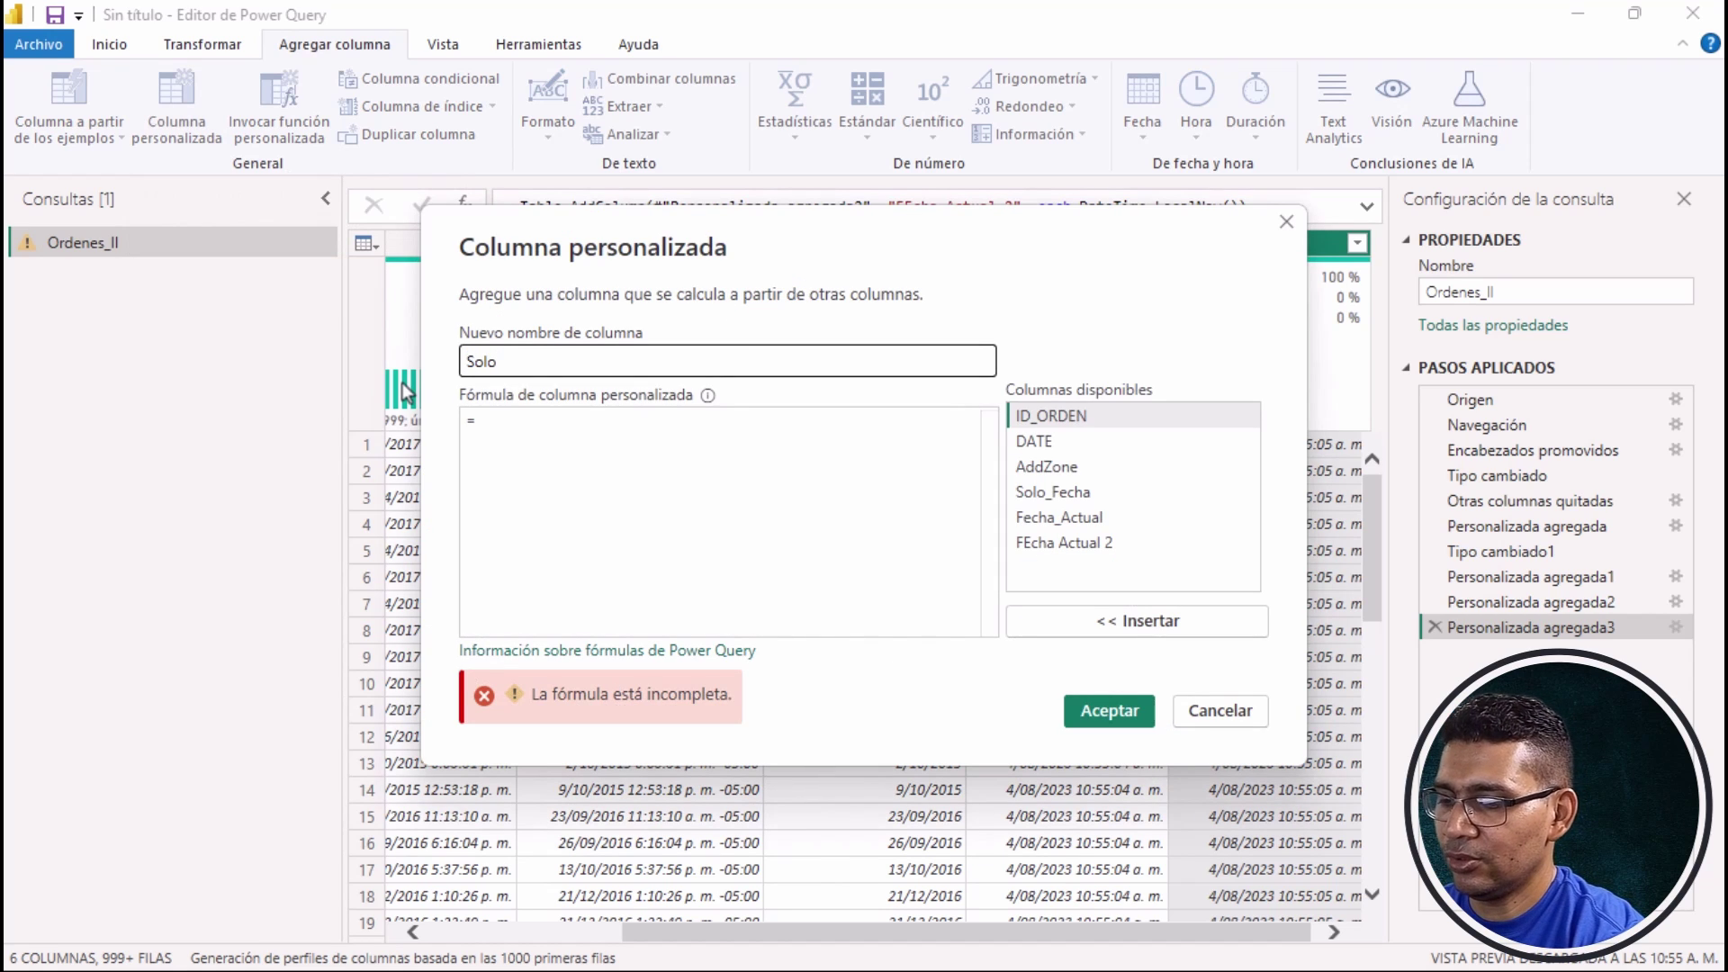
text(_Hora)
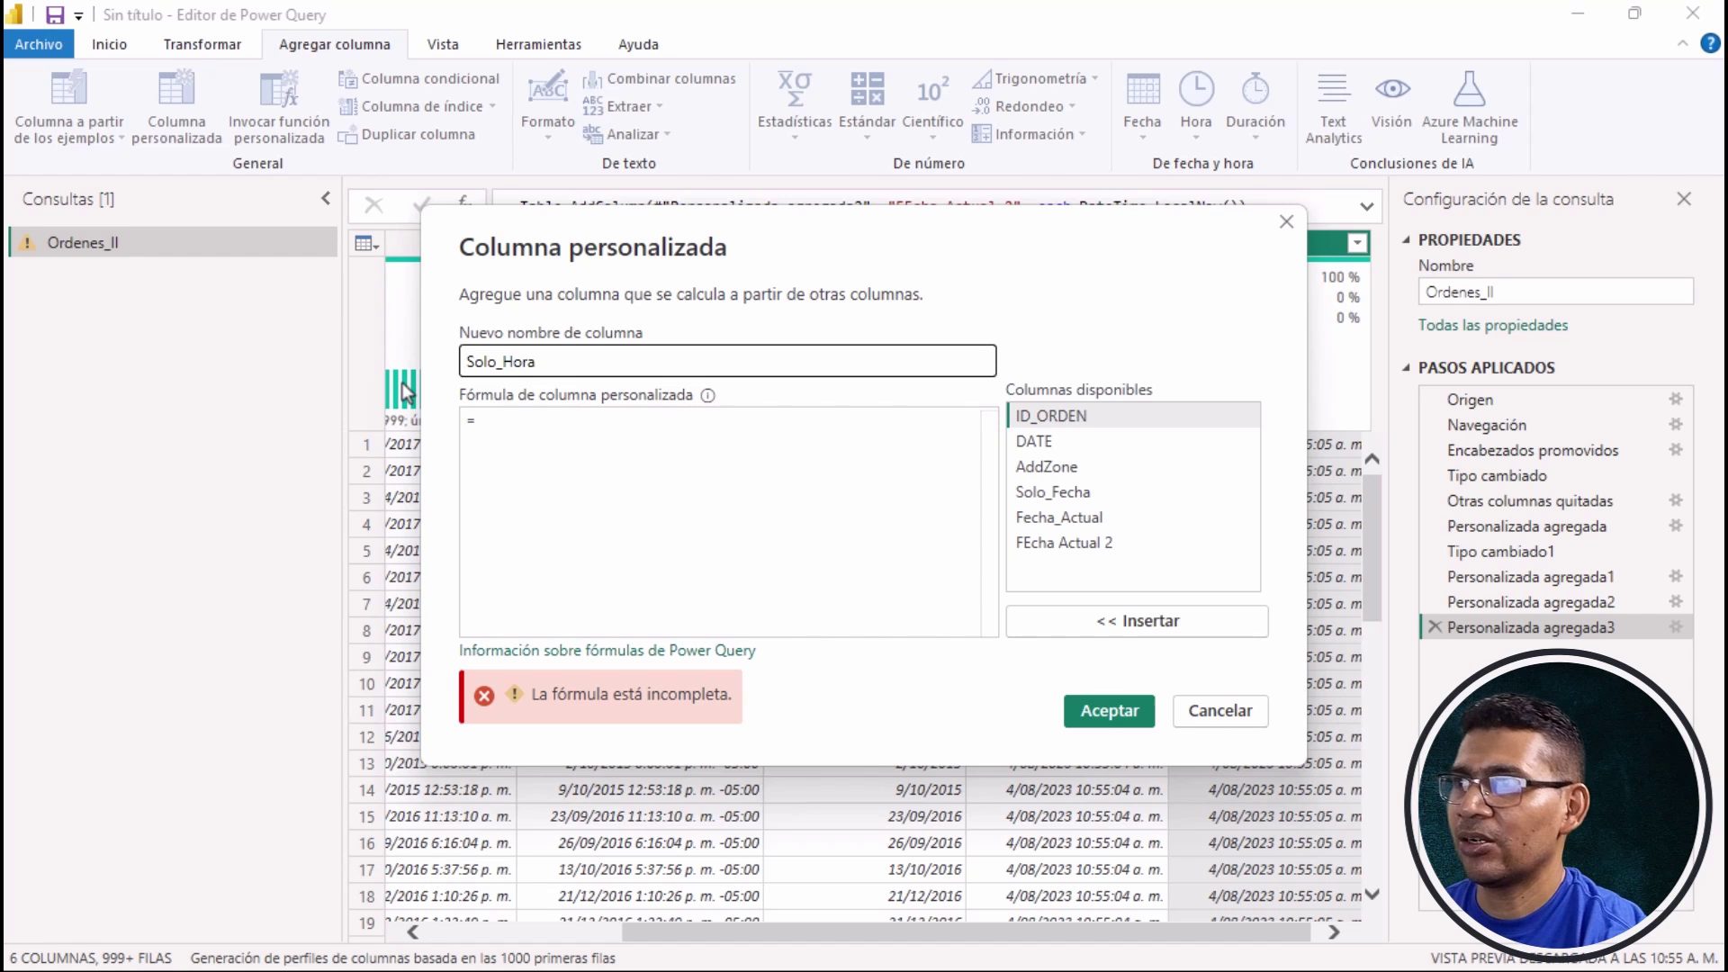
Enter the formula DateTime.Time([DATE]) for the Solo_Hora column and add the column to the table.
click(503, 420)
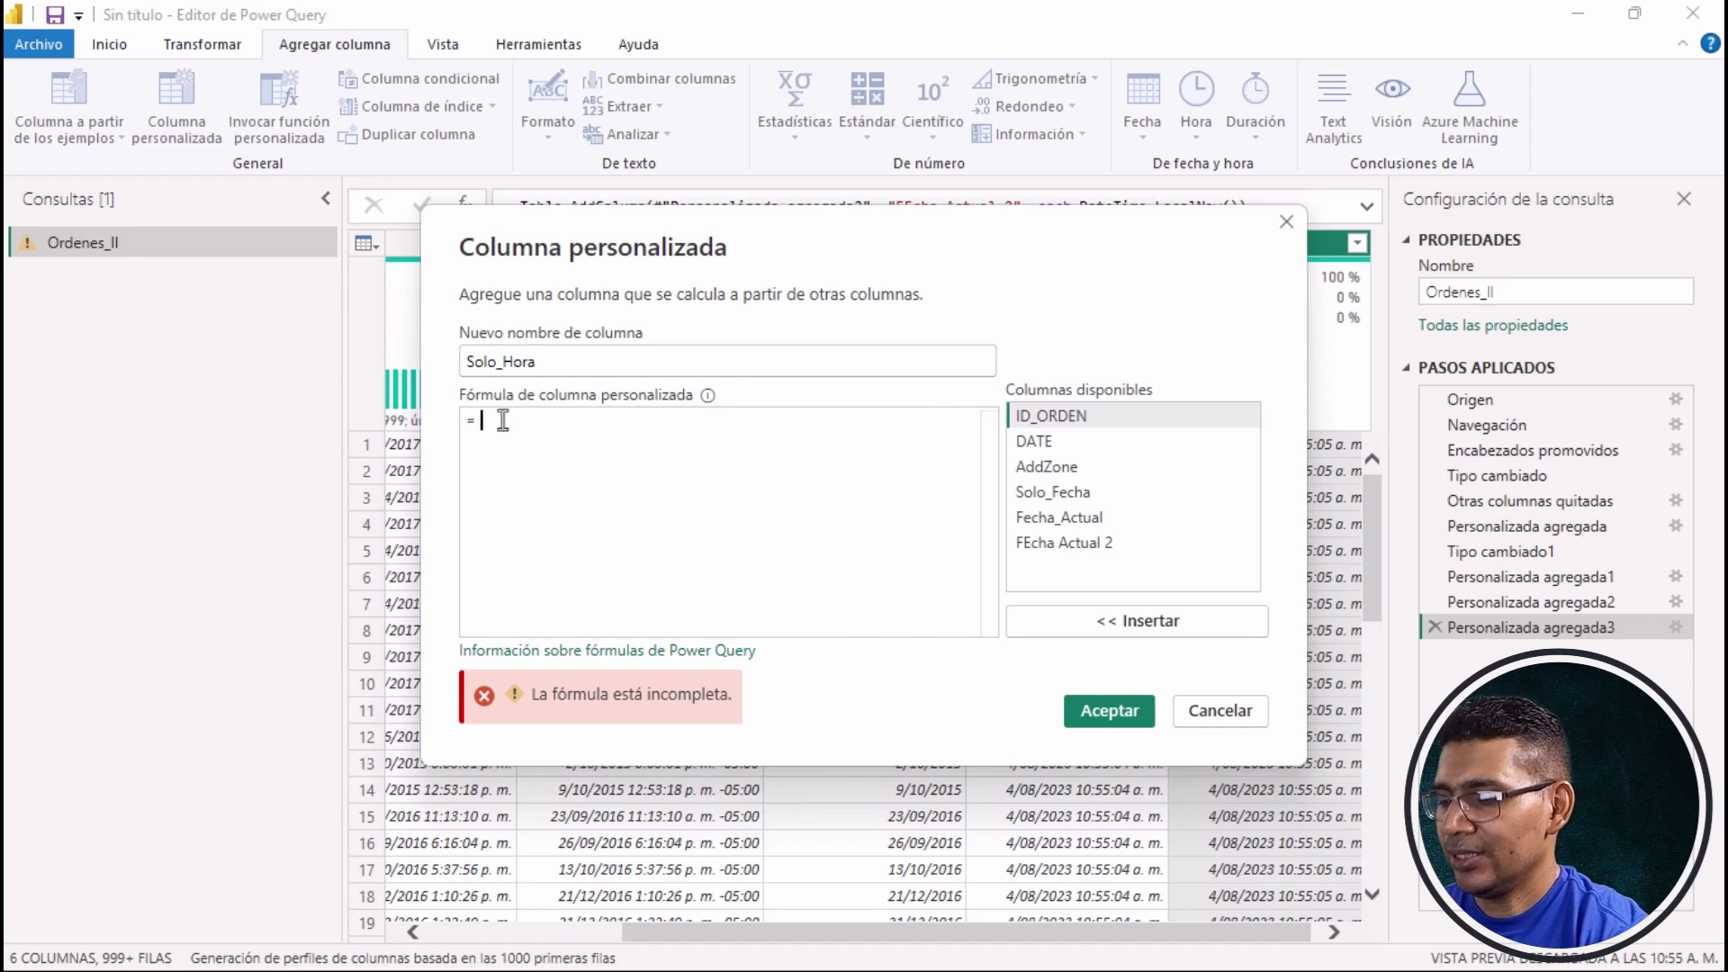
text(Date)
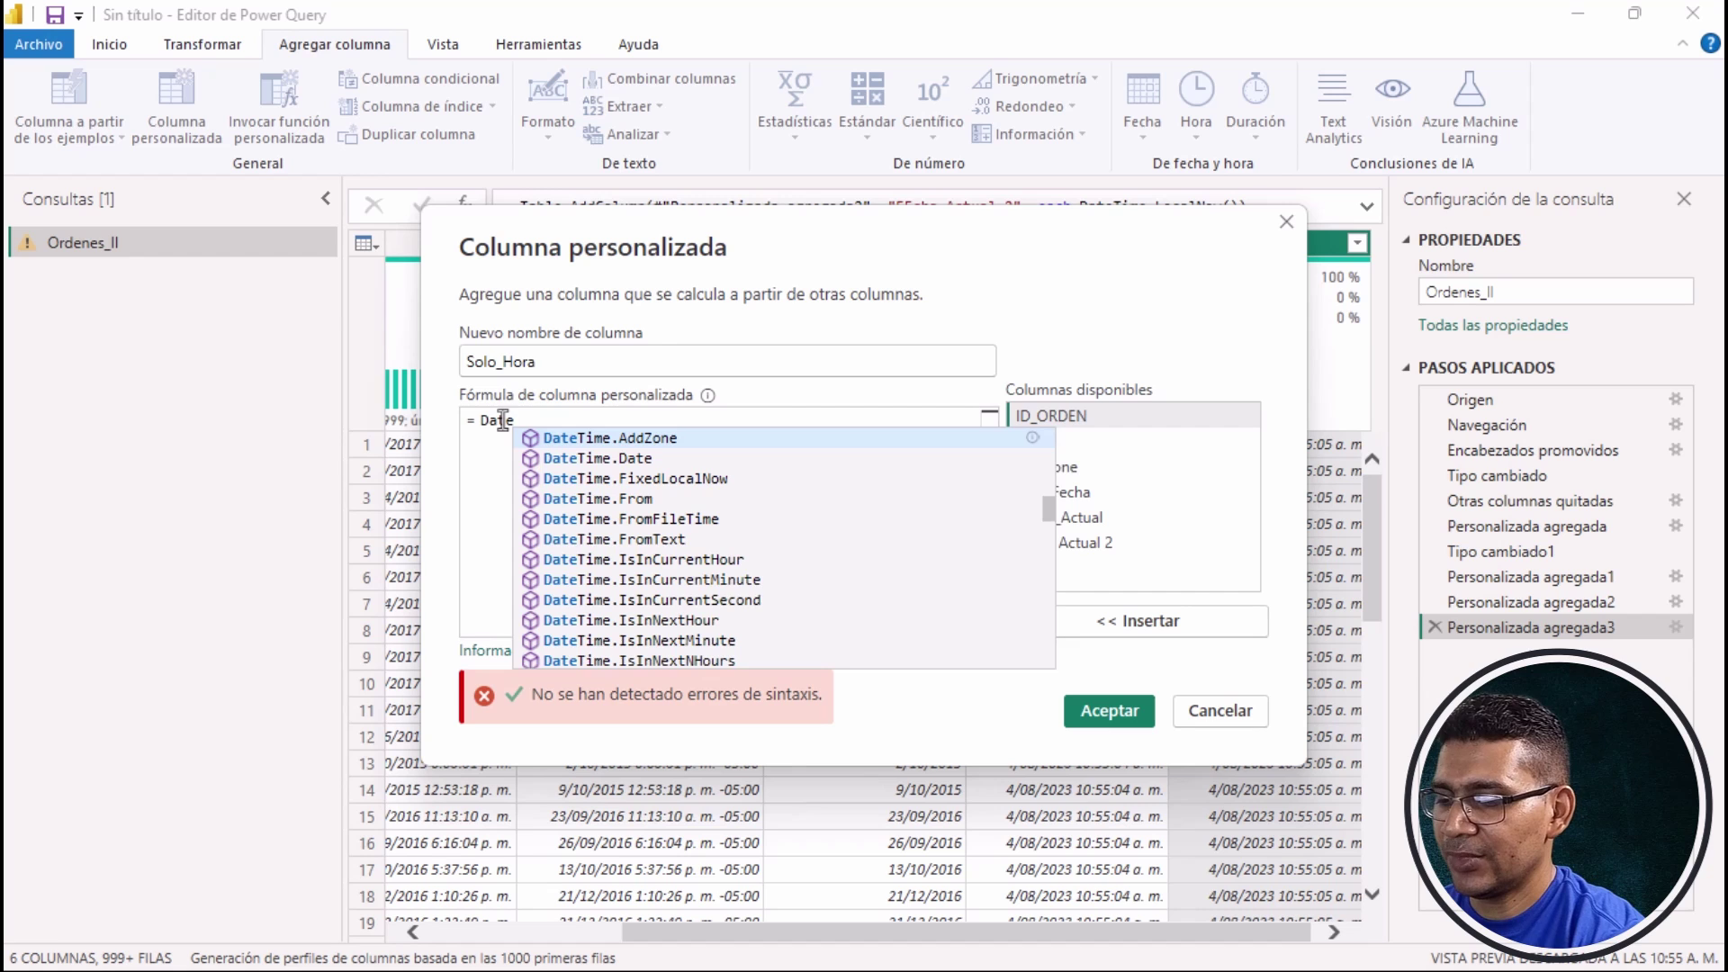
text(Time)
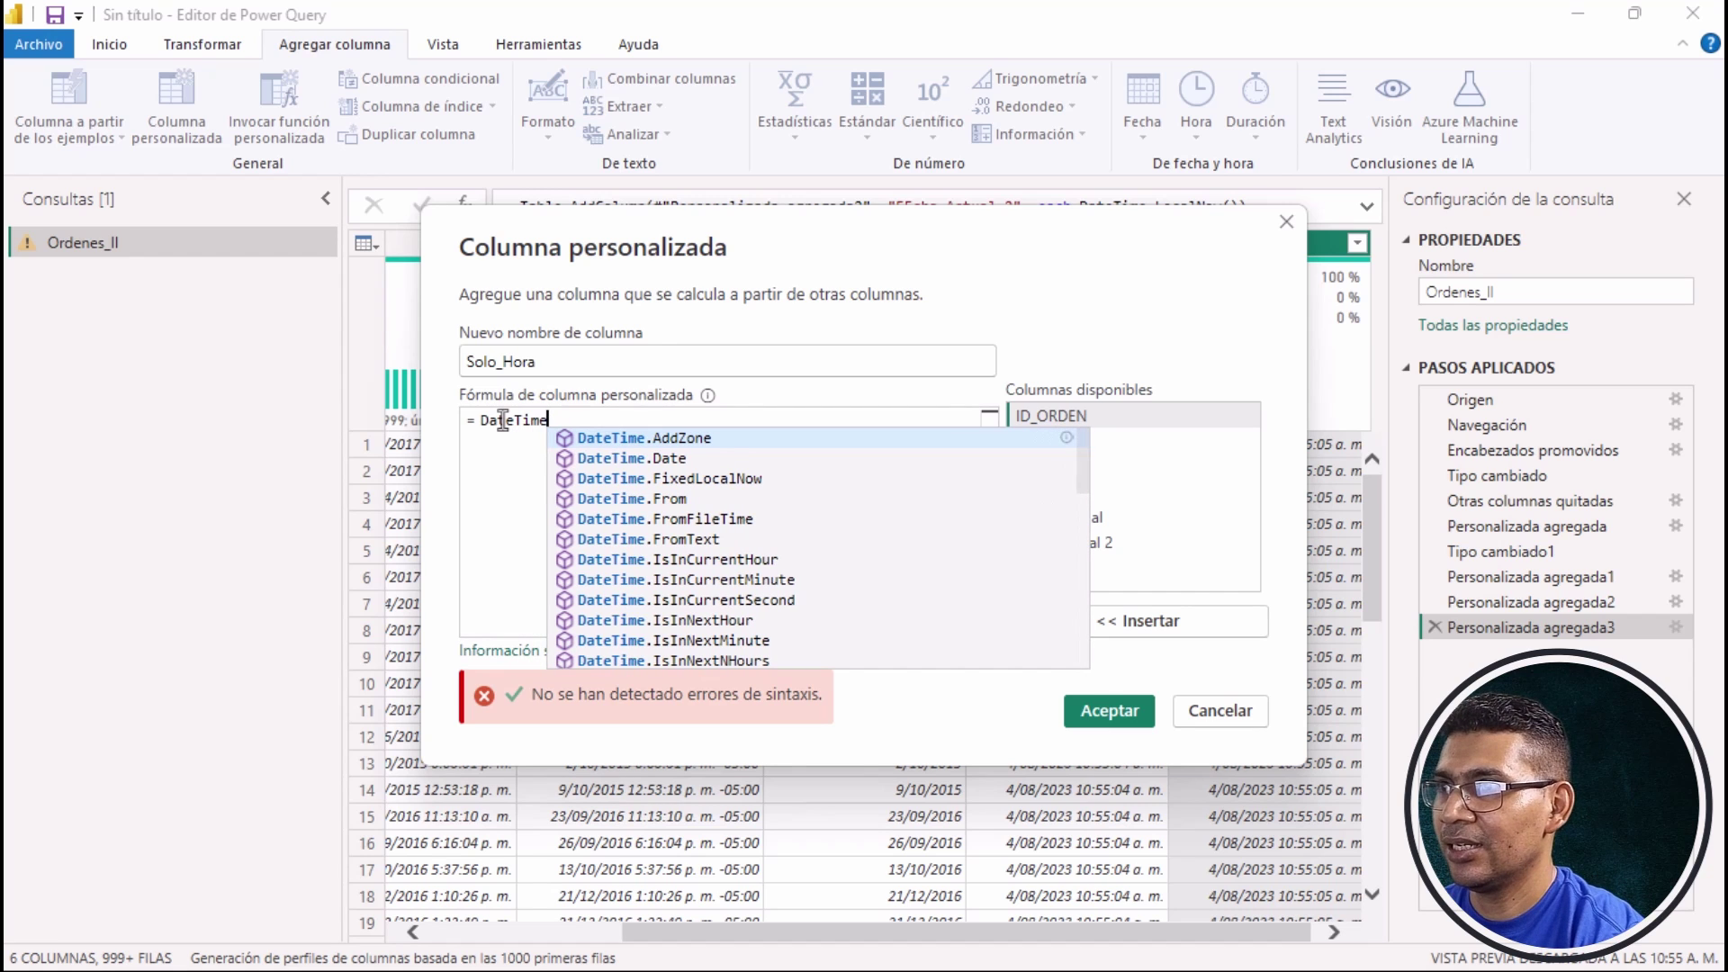
text(.Time)
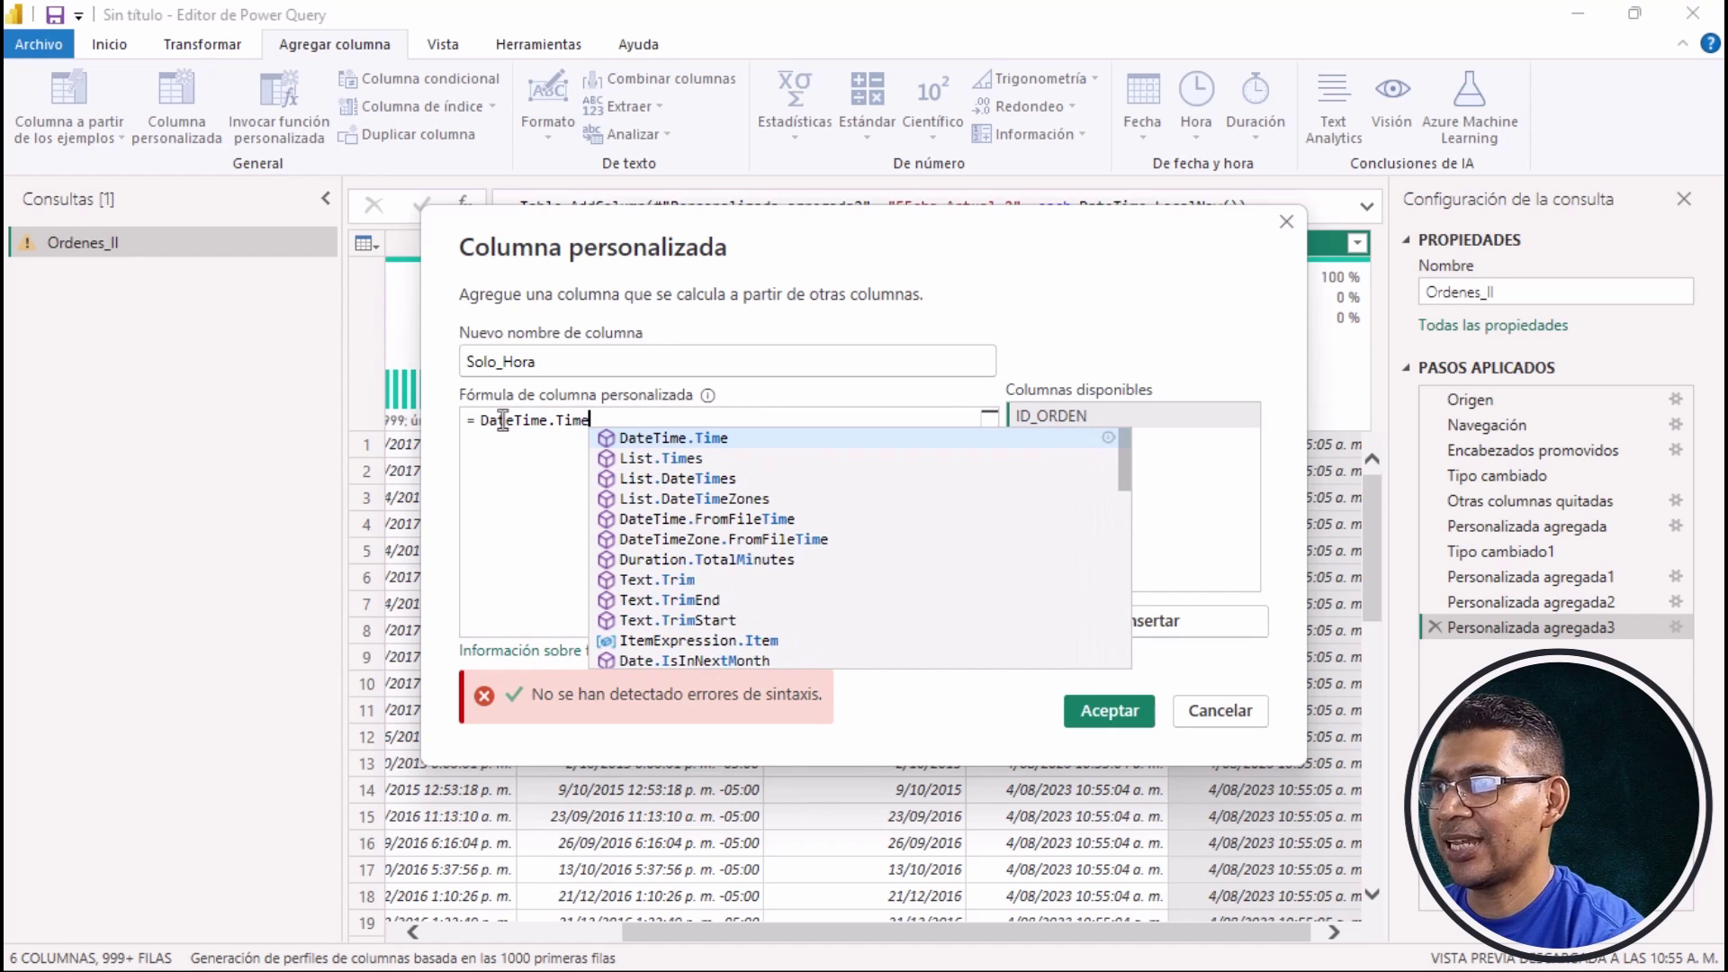
text(()
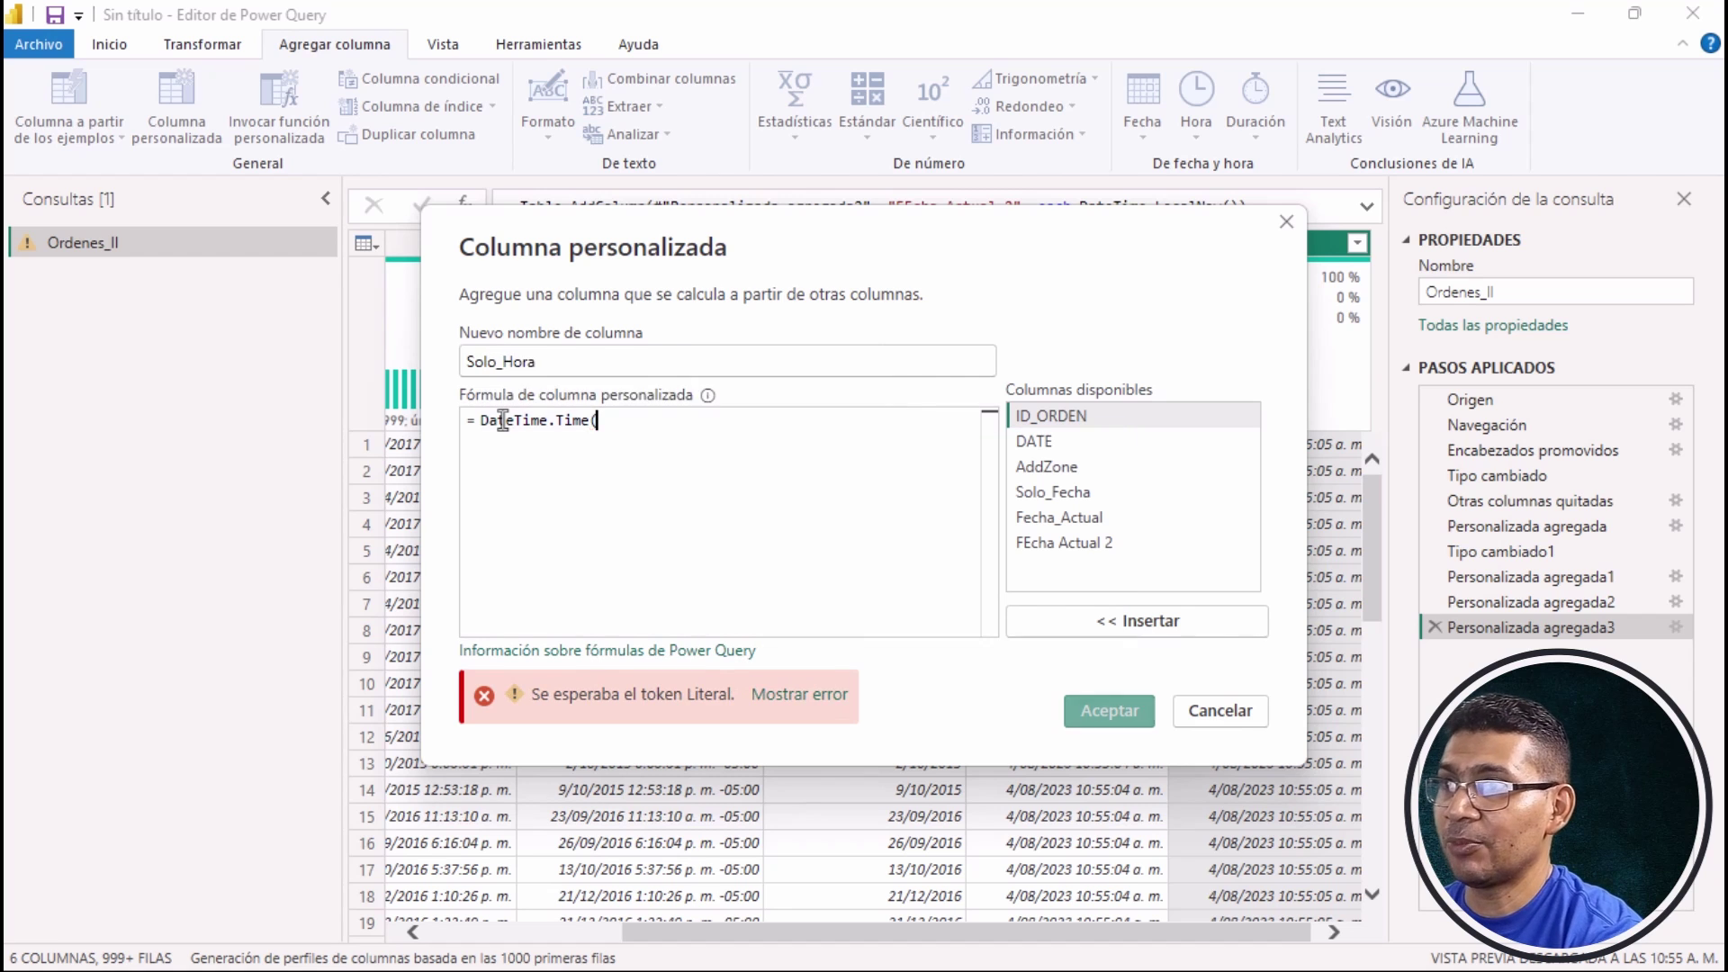
double_click(1050, 445)
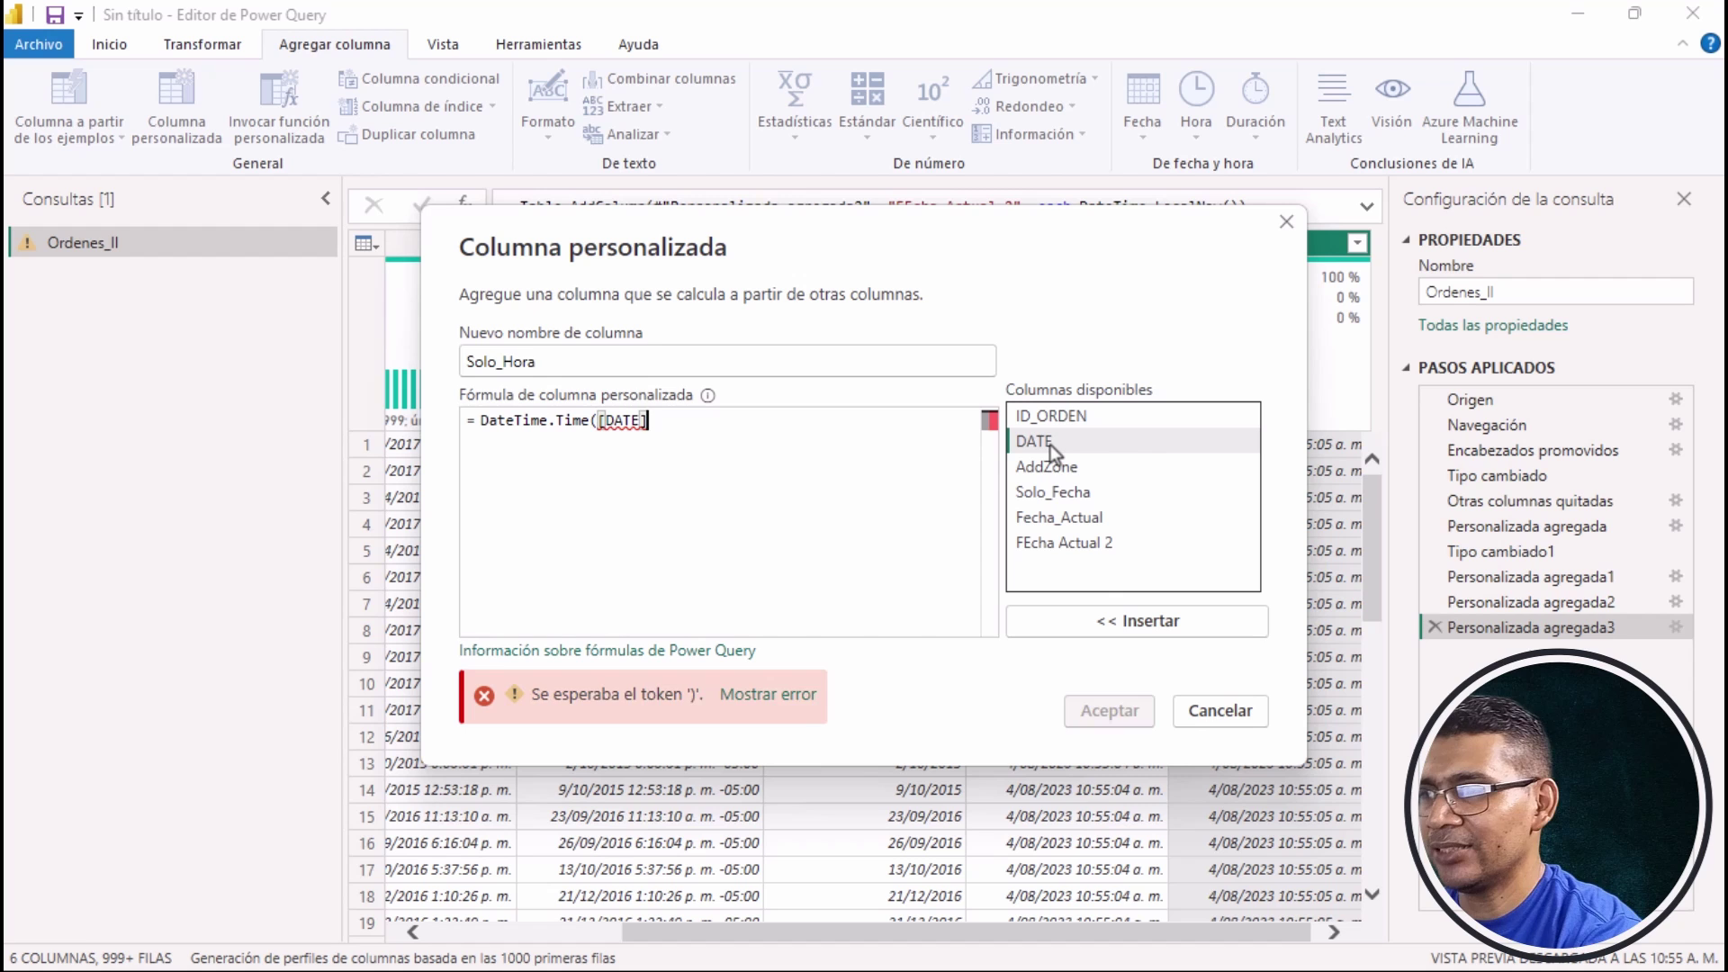
text())
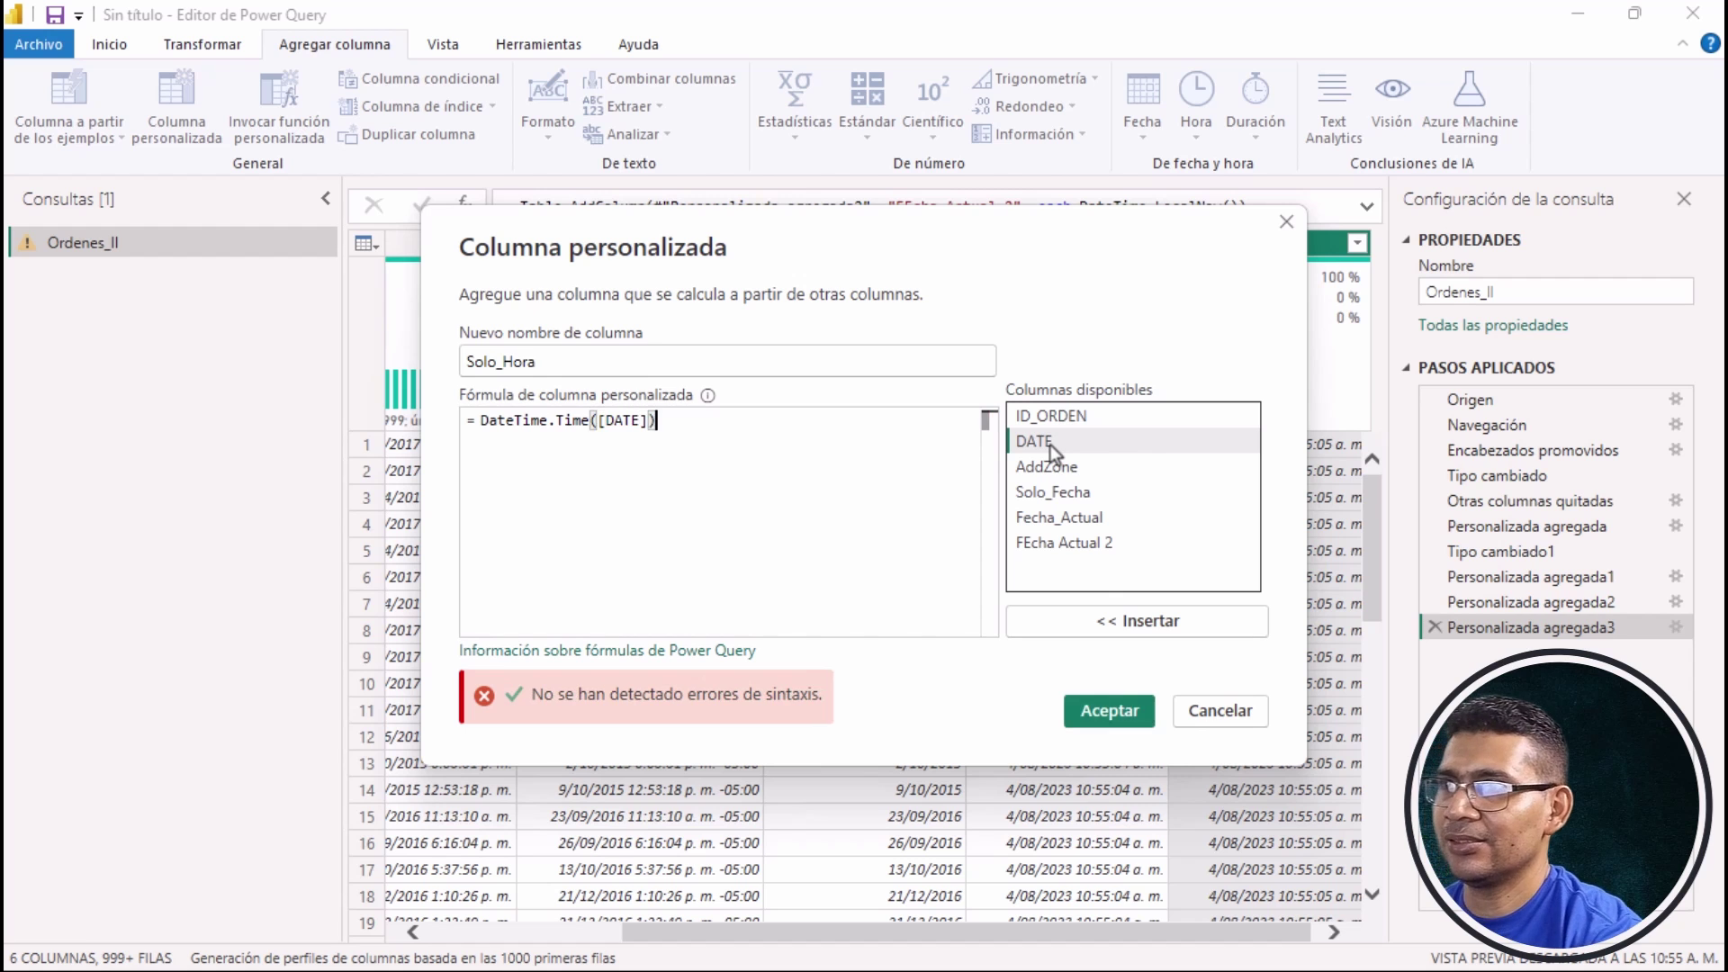
click(1127, 710)
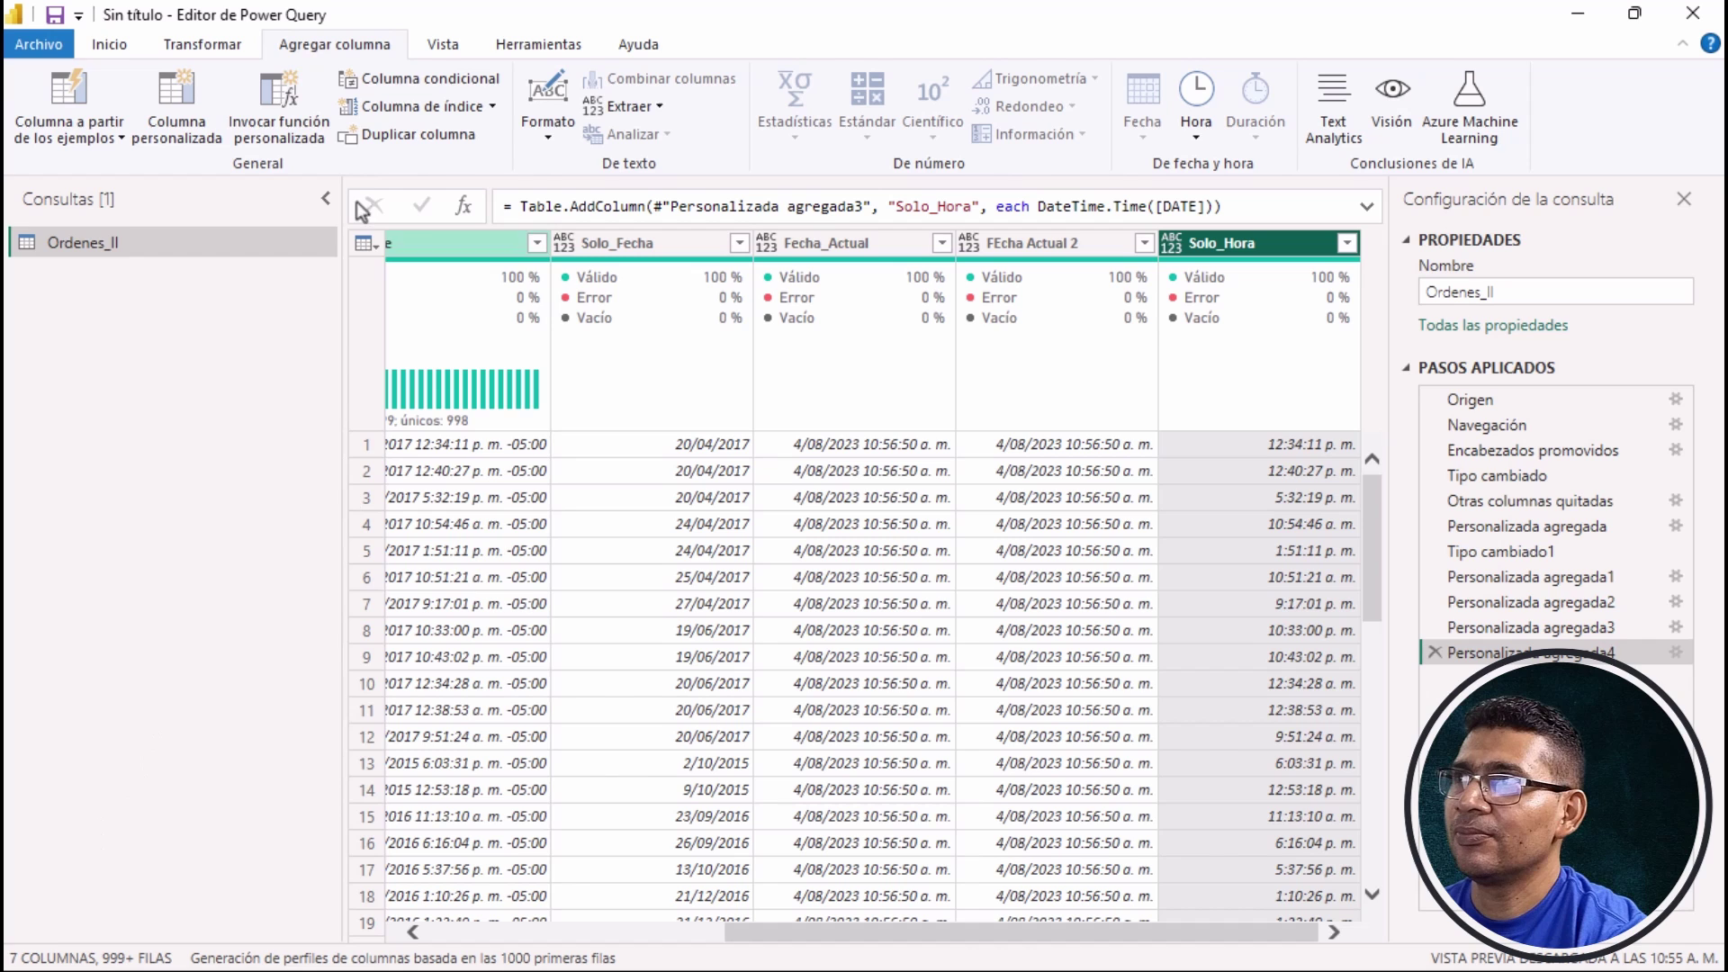
Start a sixth custom column and name it Valor Fijo.
click(187, 100)
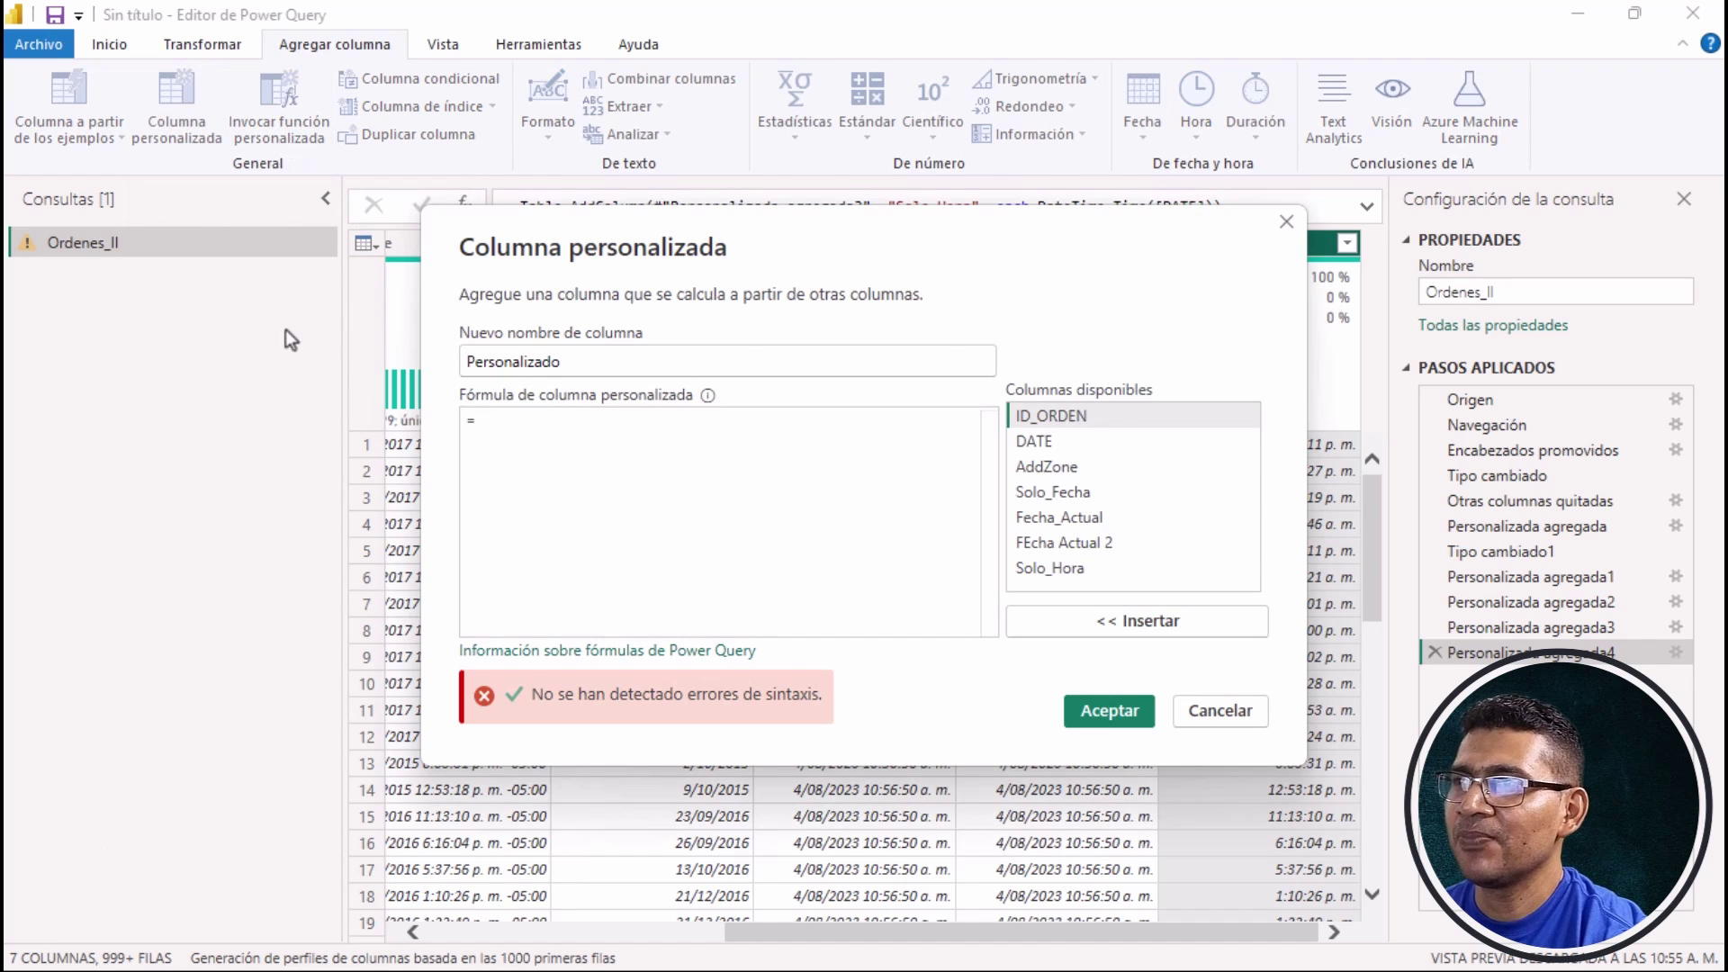
drag(615, 367, 382, 362)
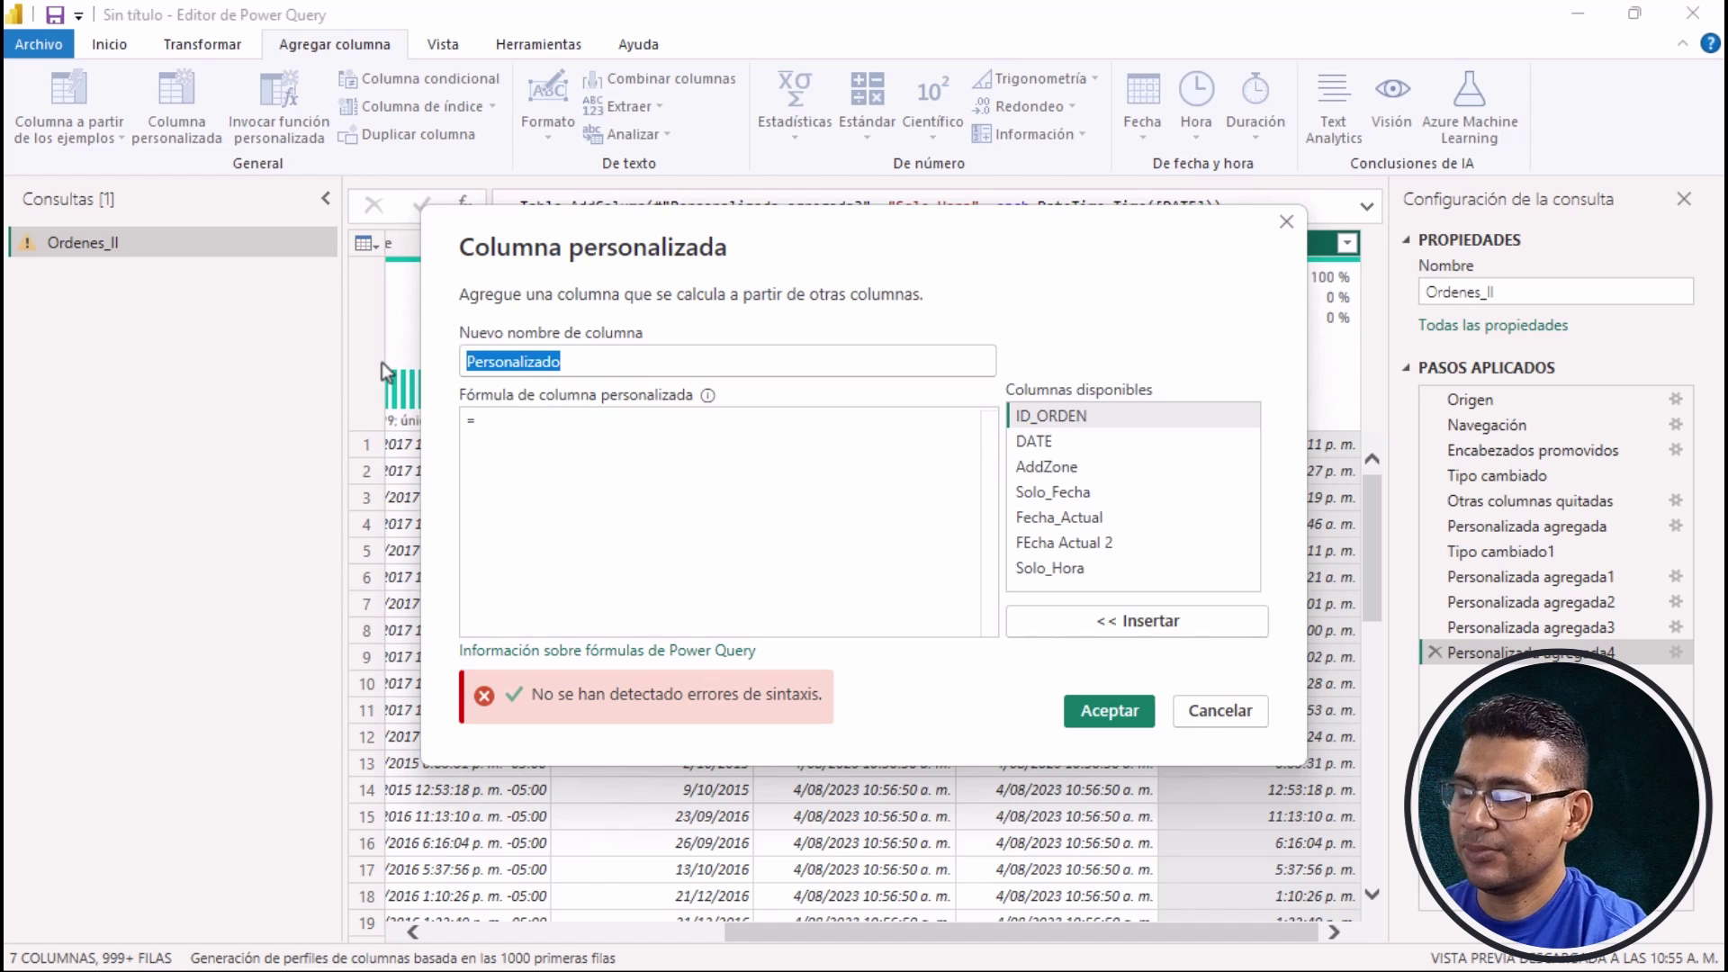
text(Valor )
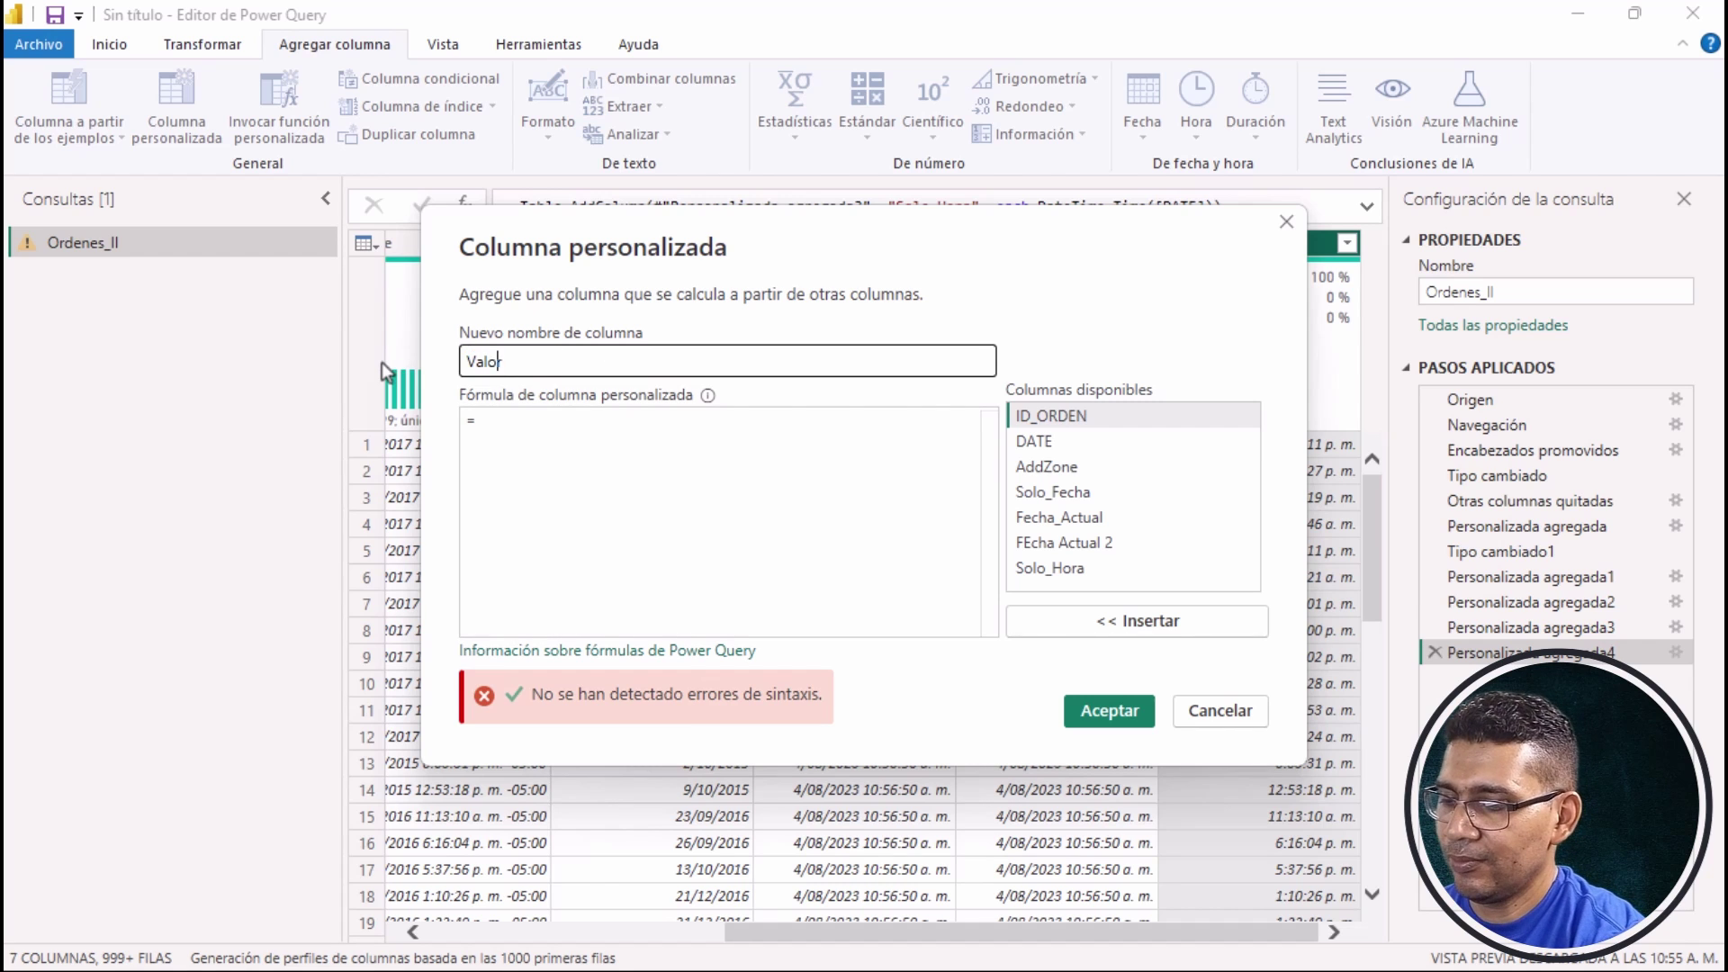
text(Fijo)
Enter the formula #datetime(2023,7,1, 7,0,0) for the Valor Fijo column and add the column to the table.
click(518, 419)
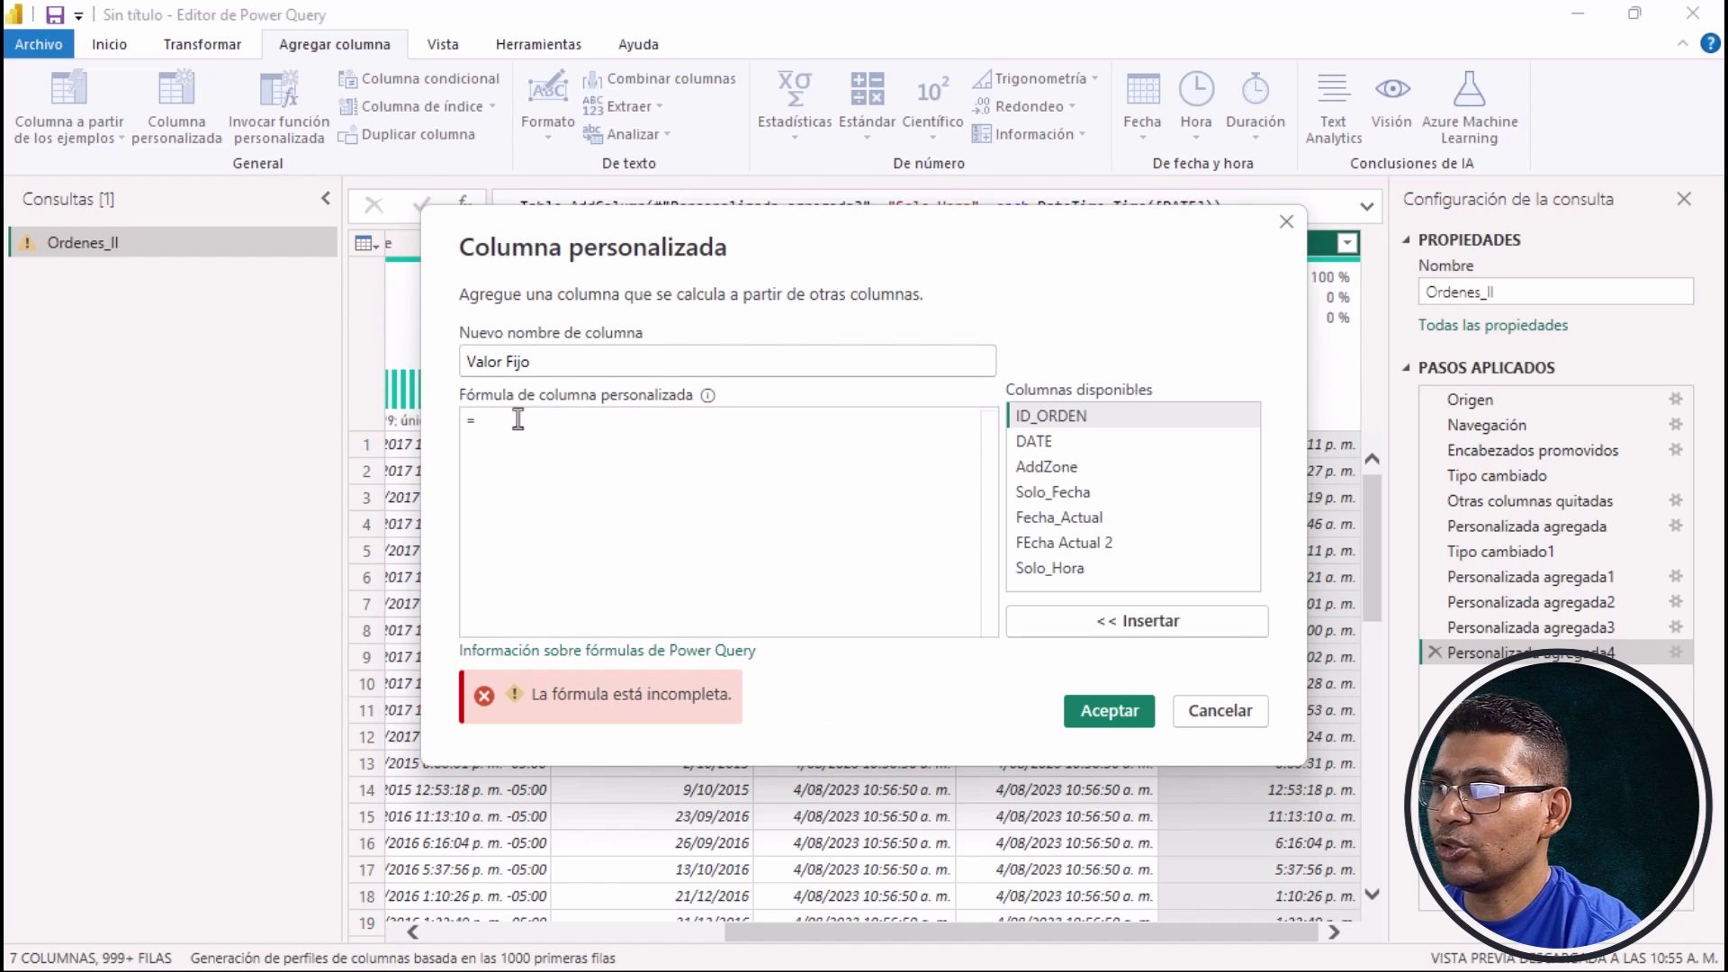
text(#)
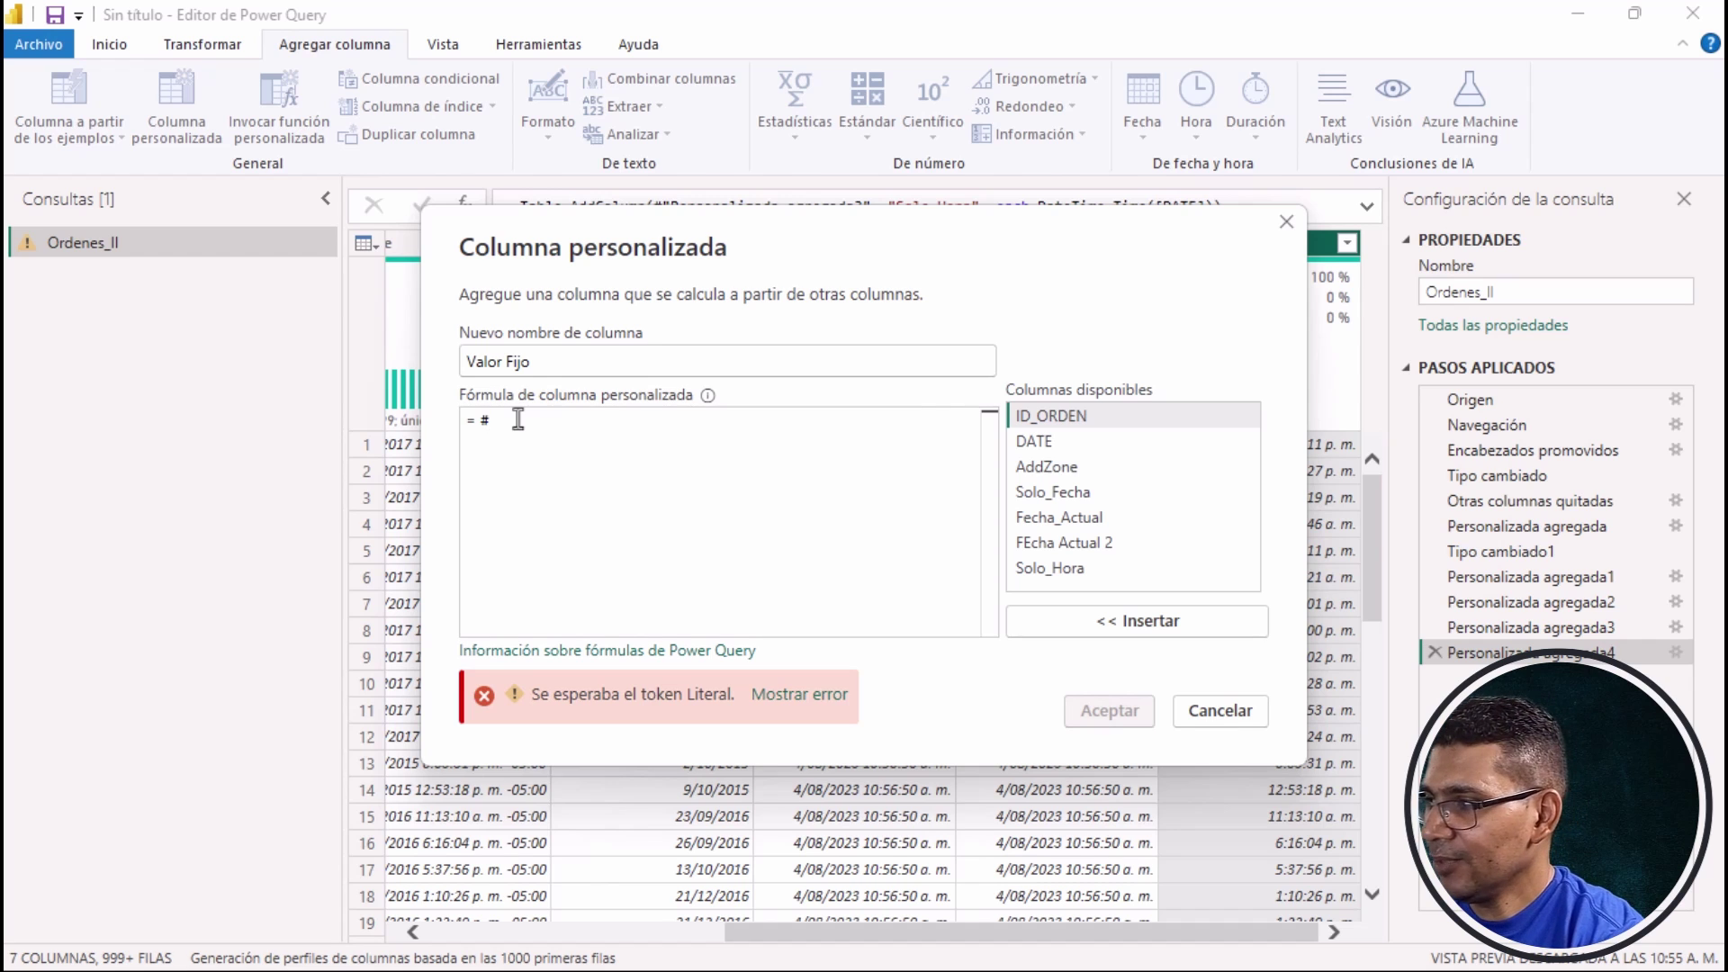
text(dat)
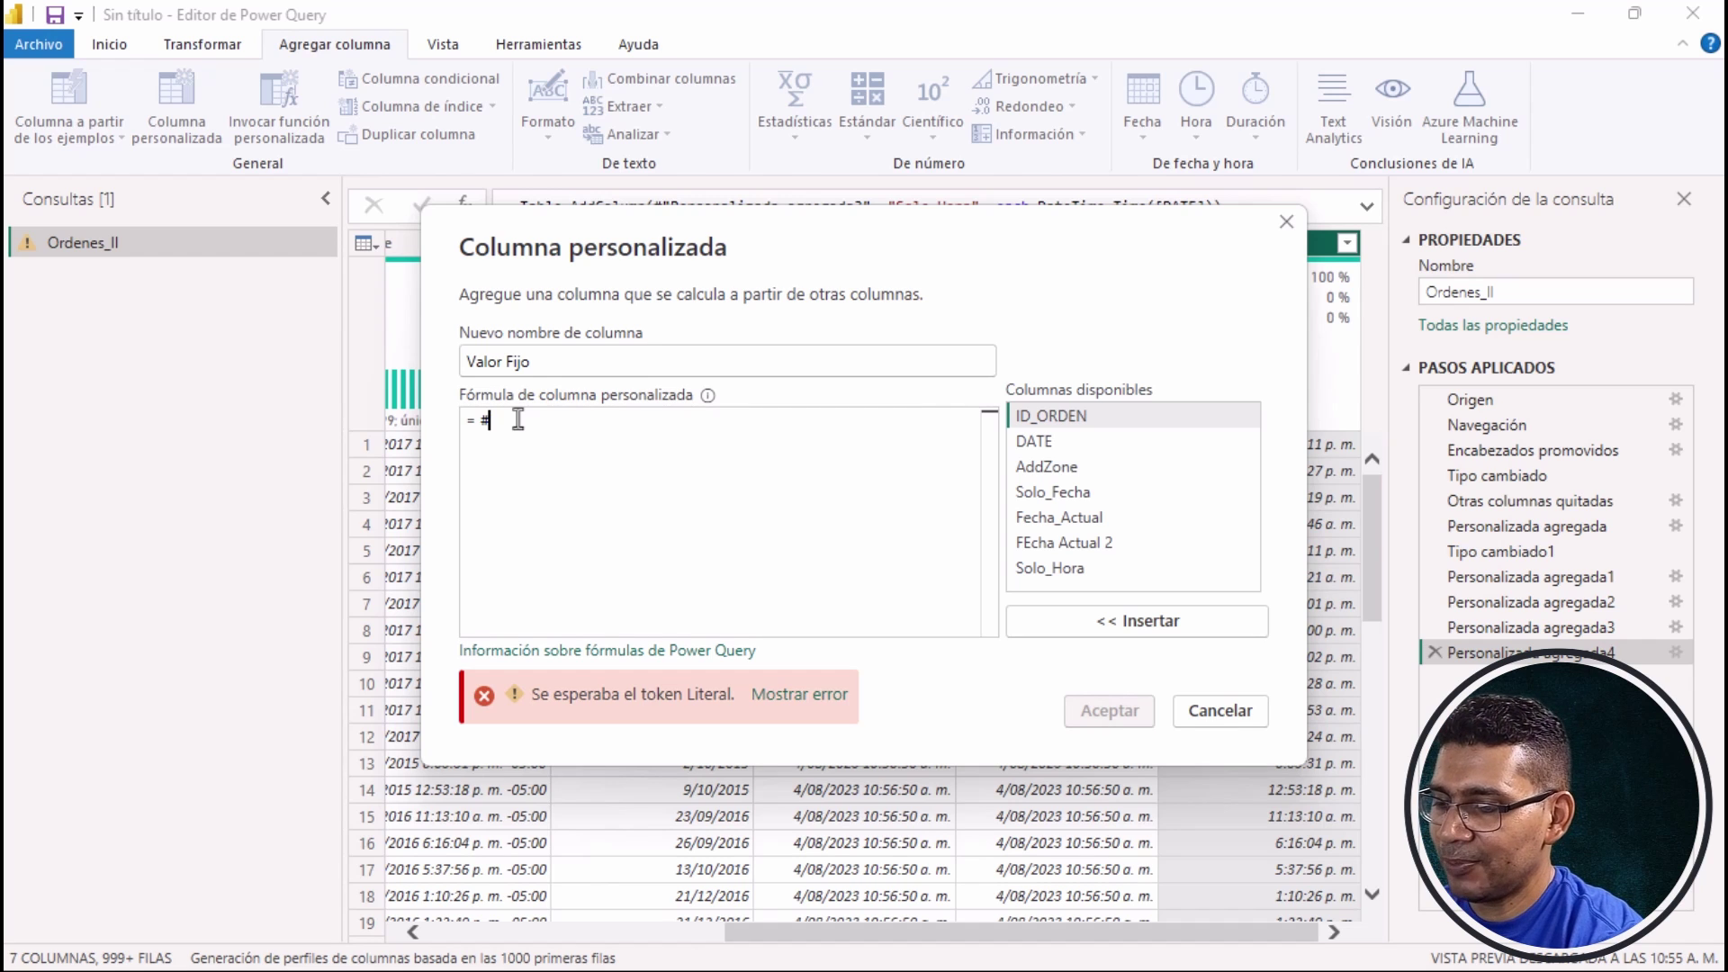
text(etime)
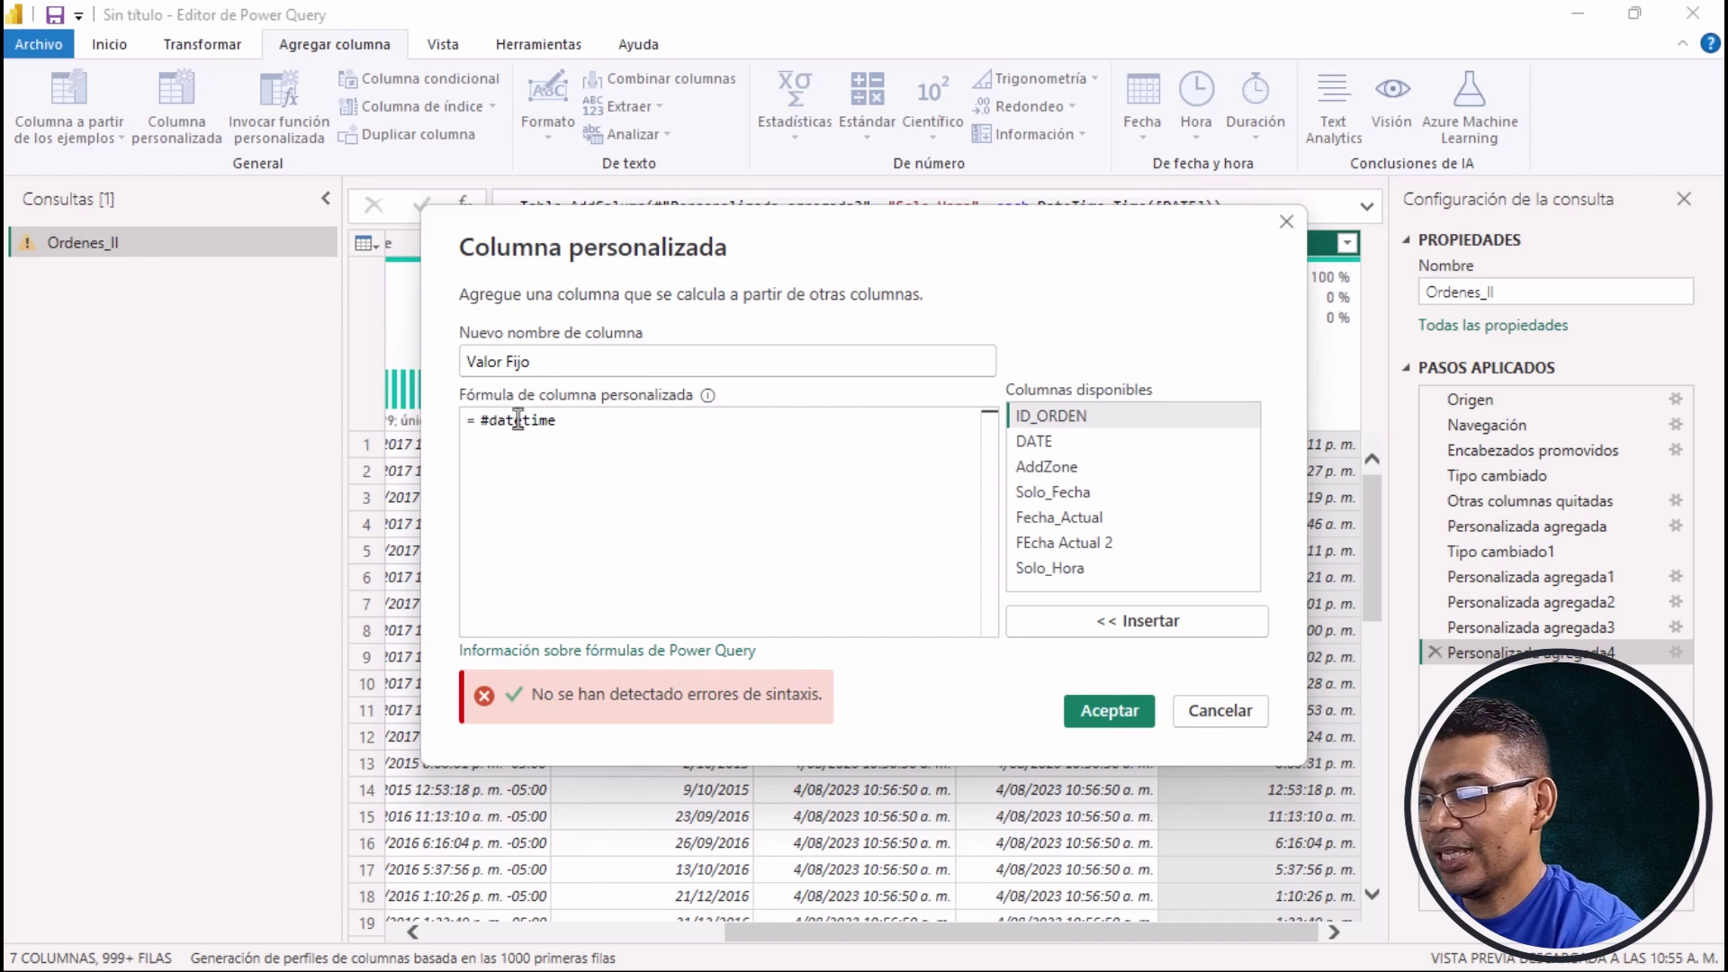
text(()
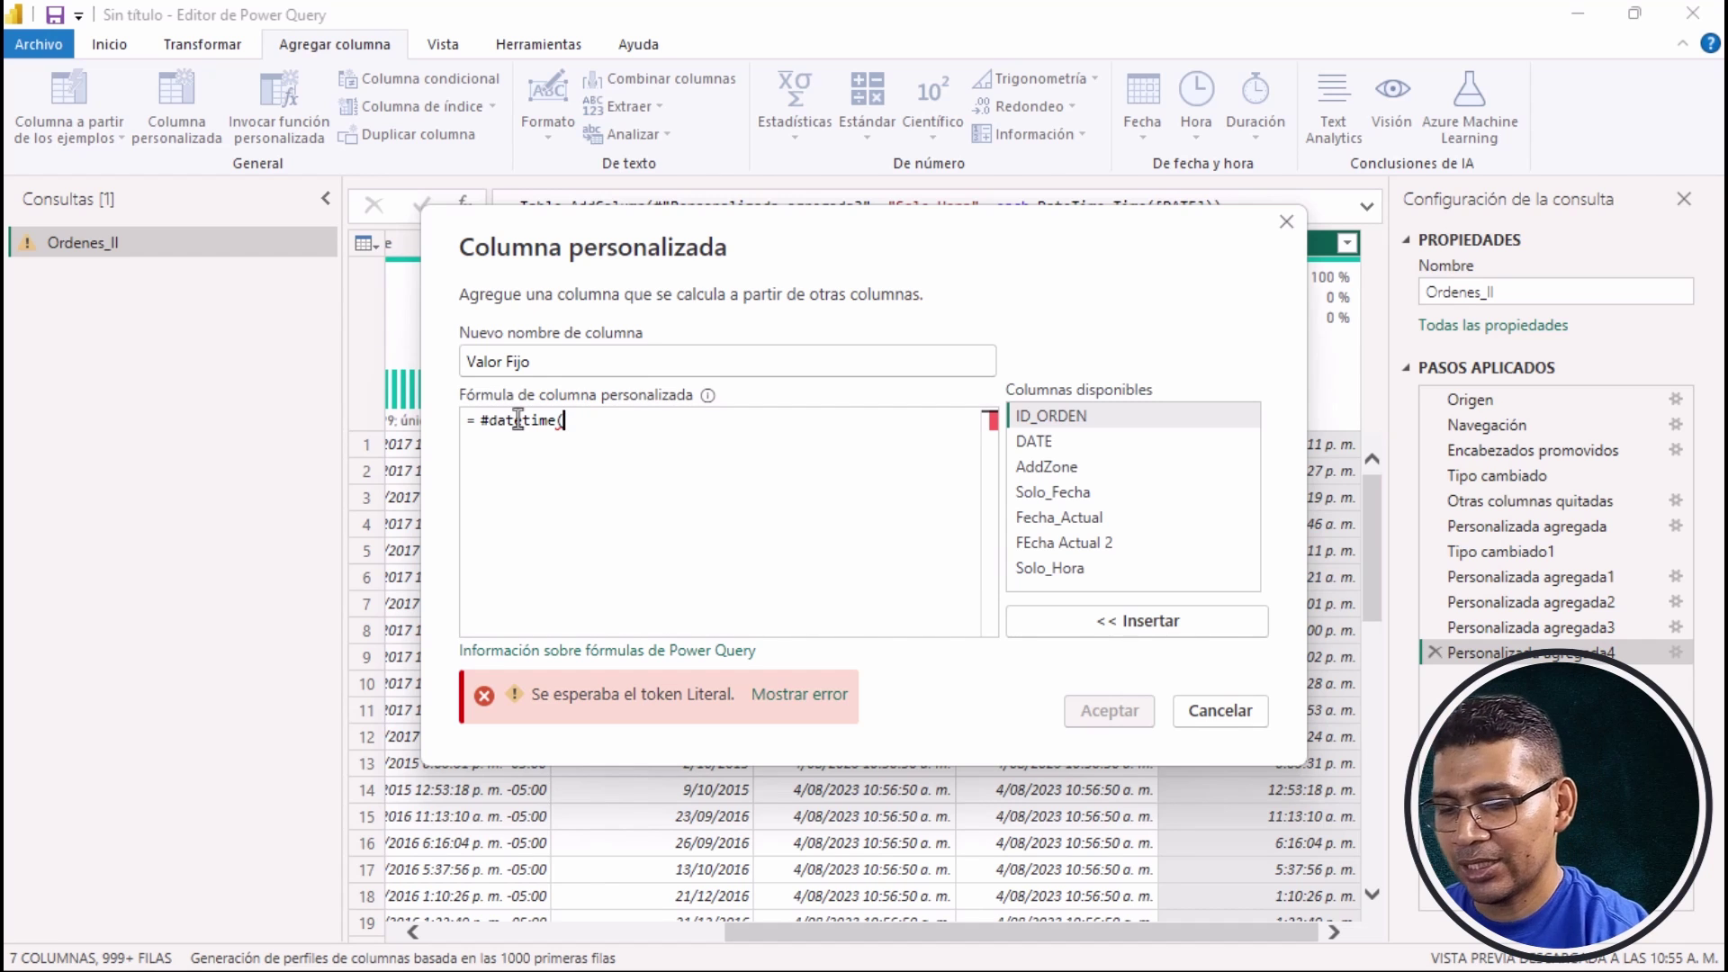
text(2)
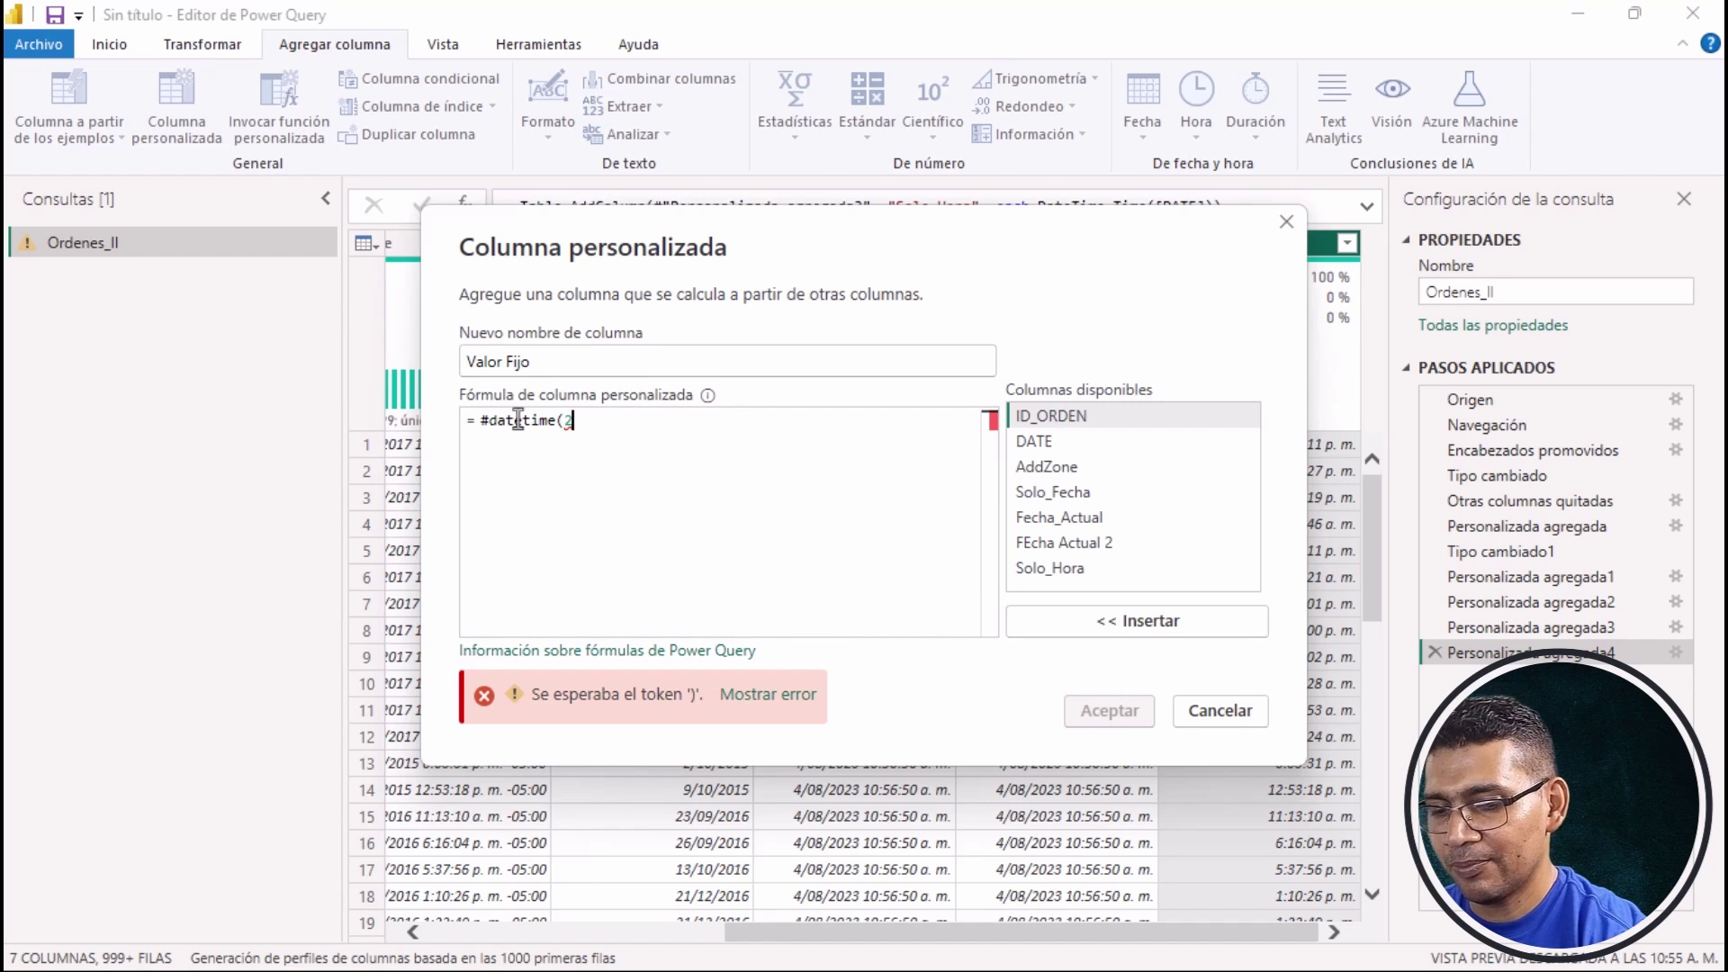
text(023)
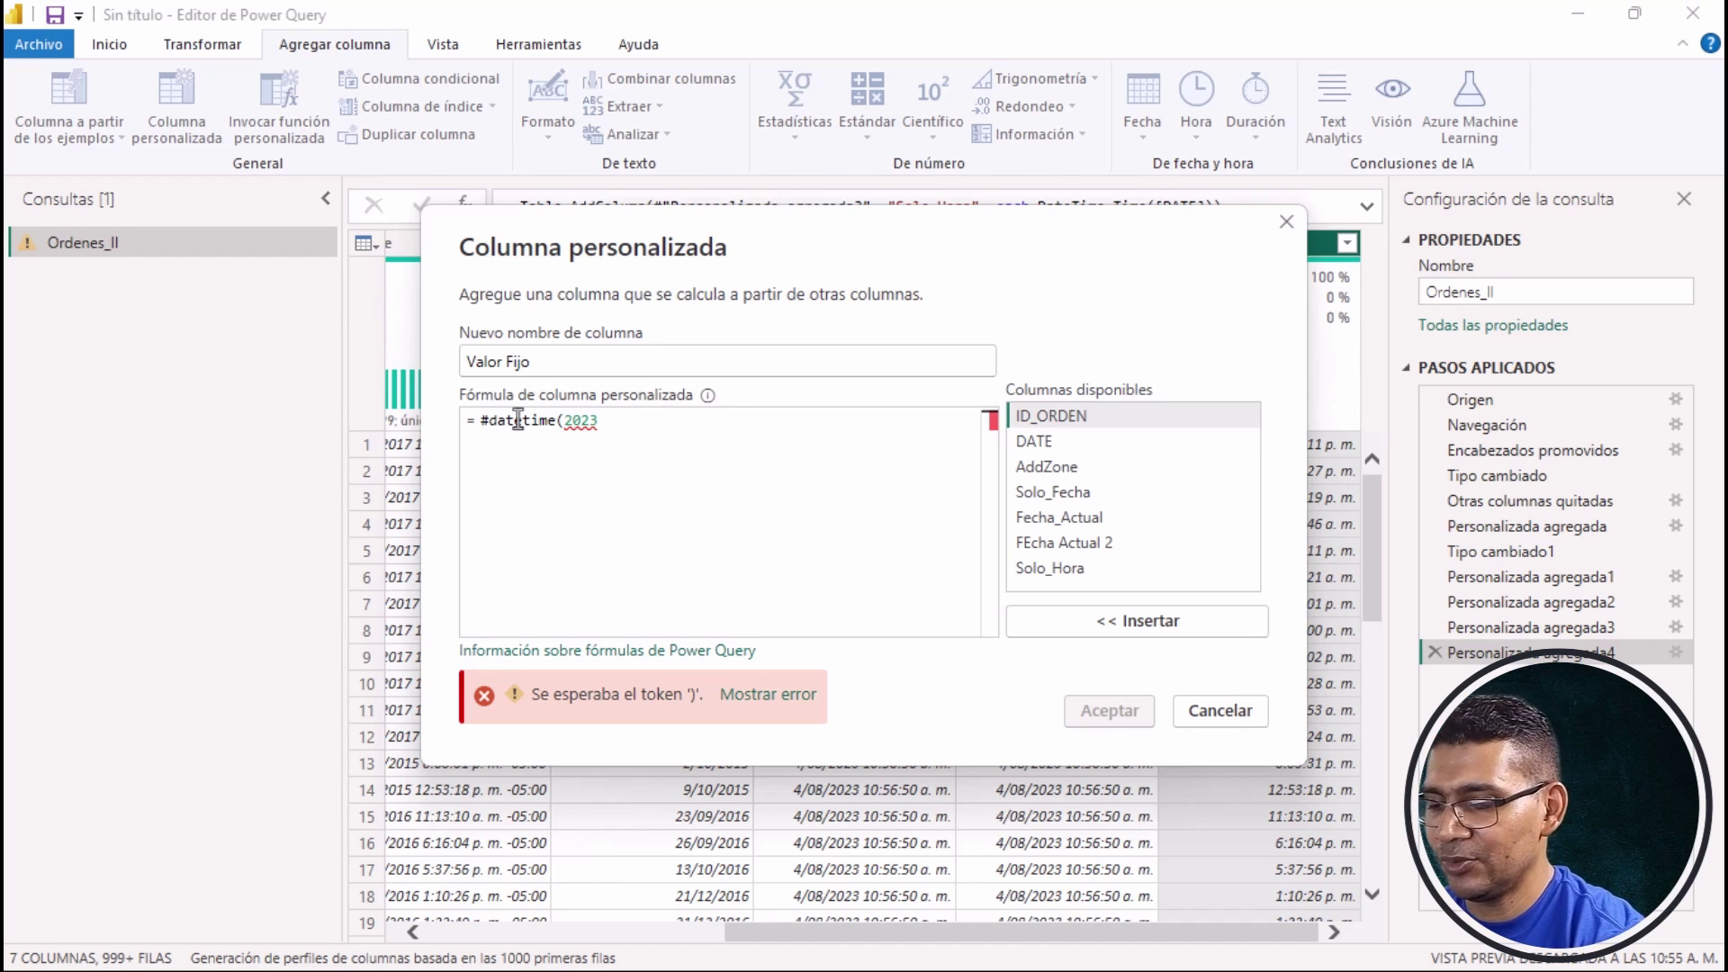
text(,)
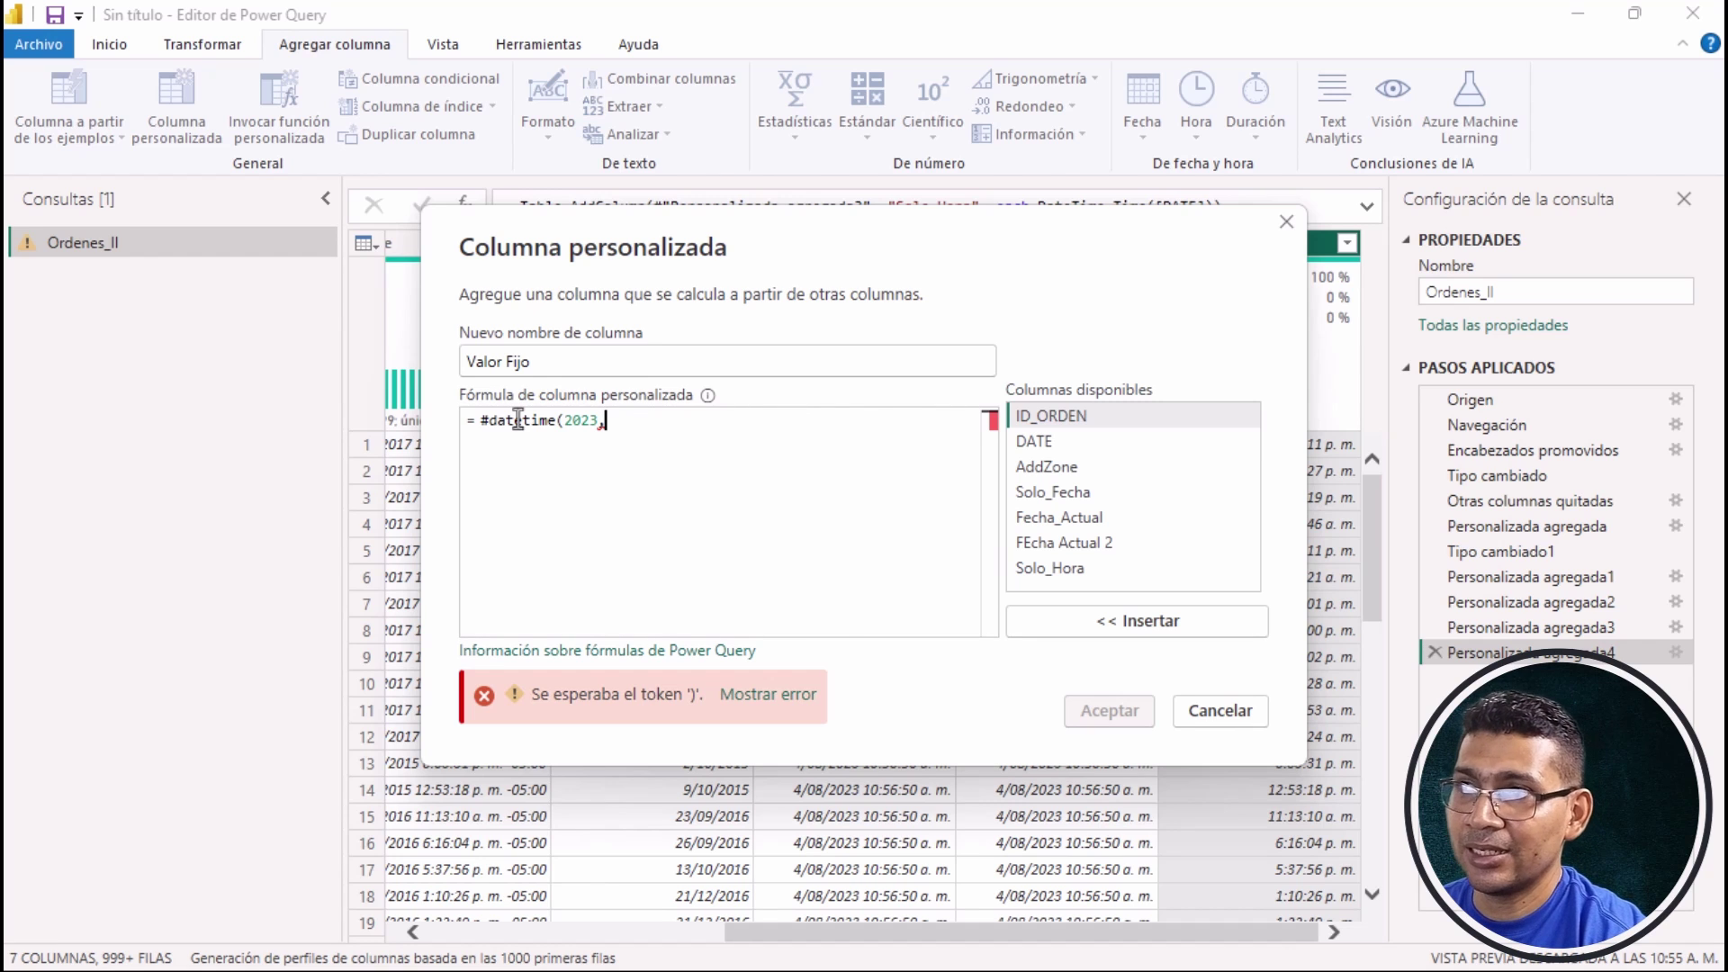
text(7)
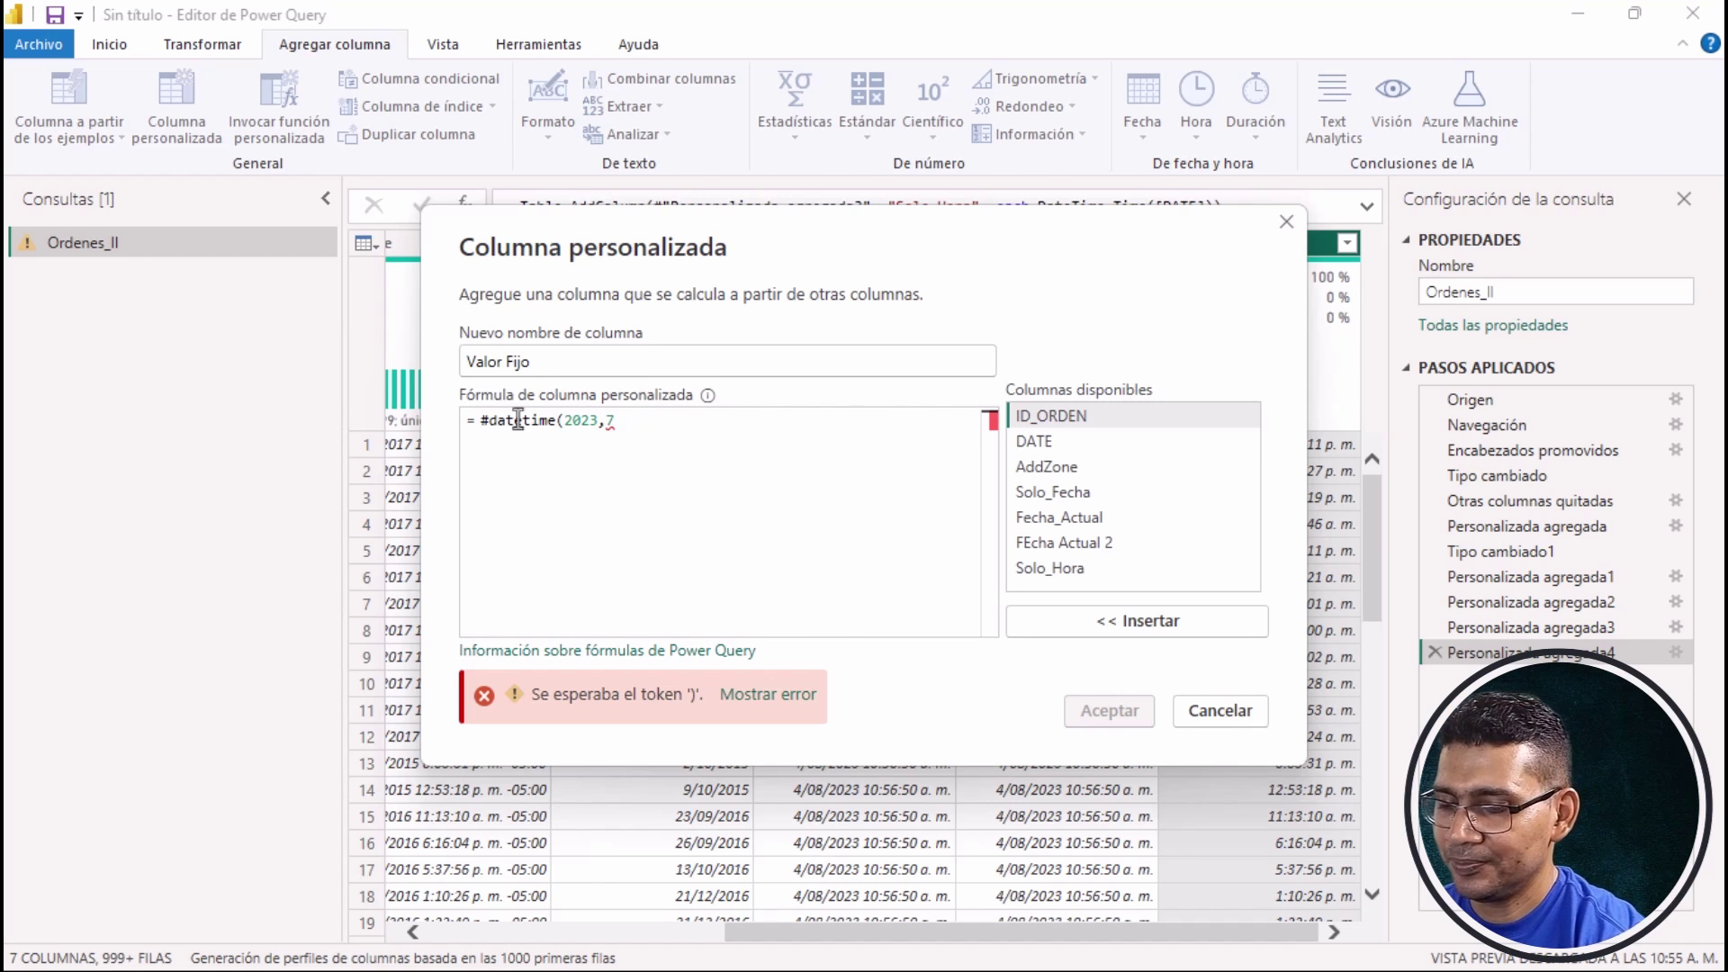
text(,)
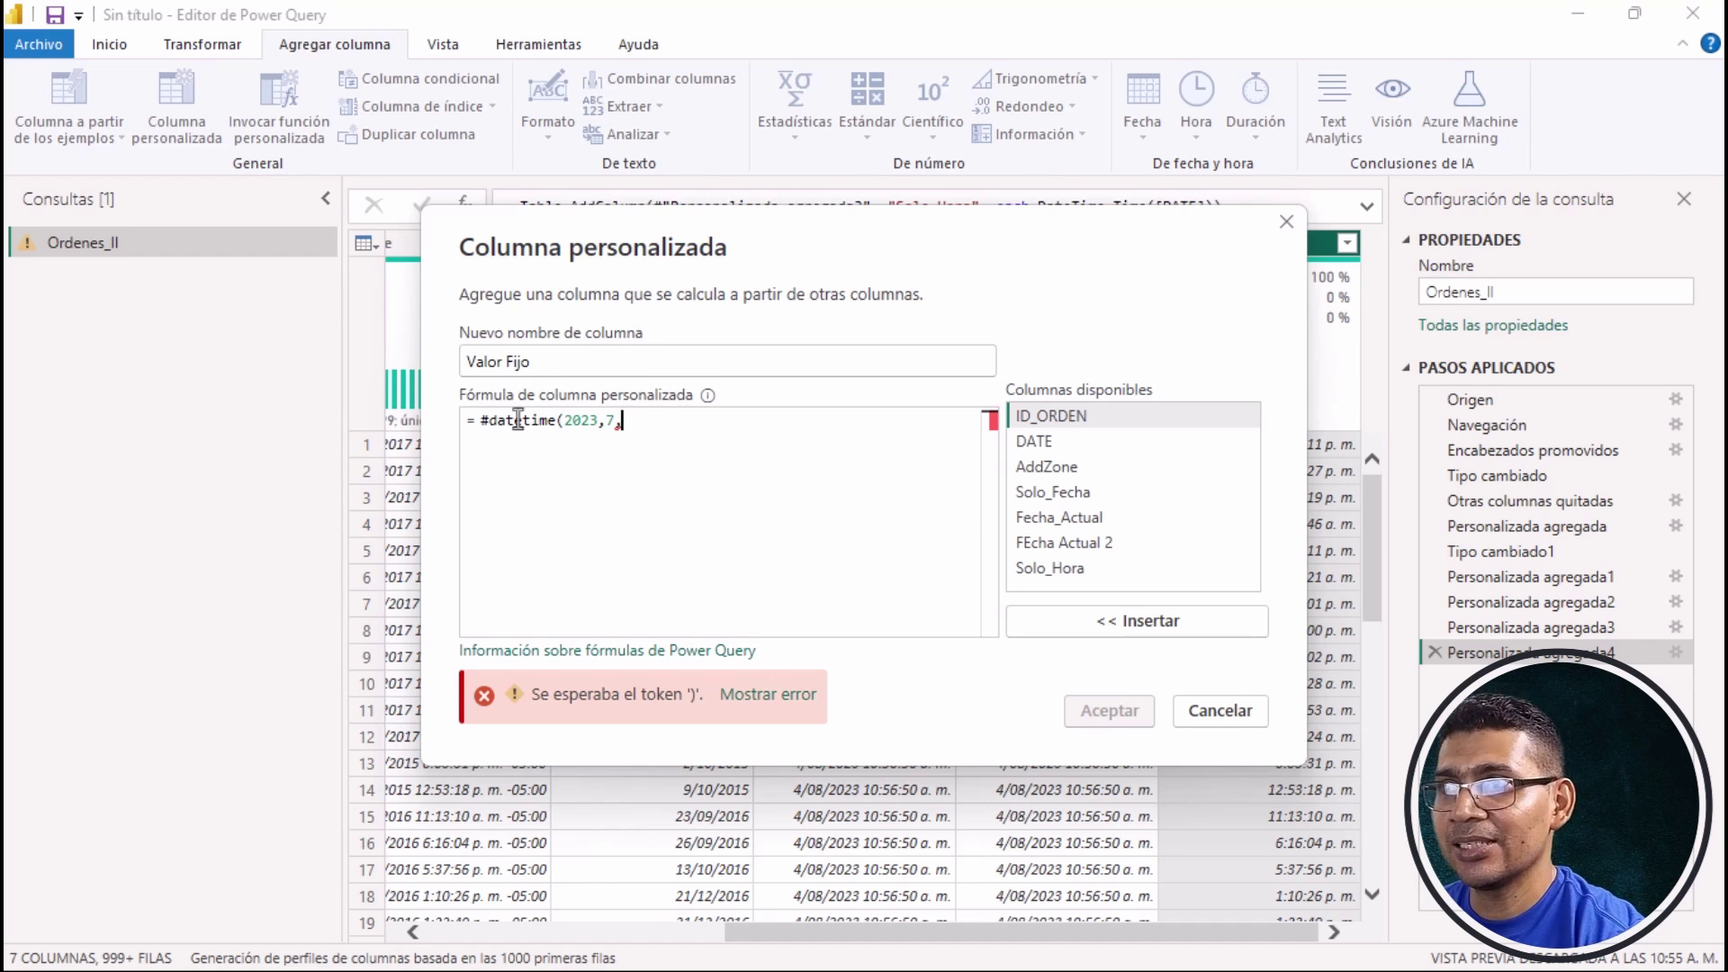
text(1)
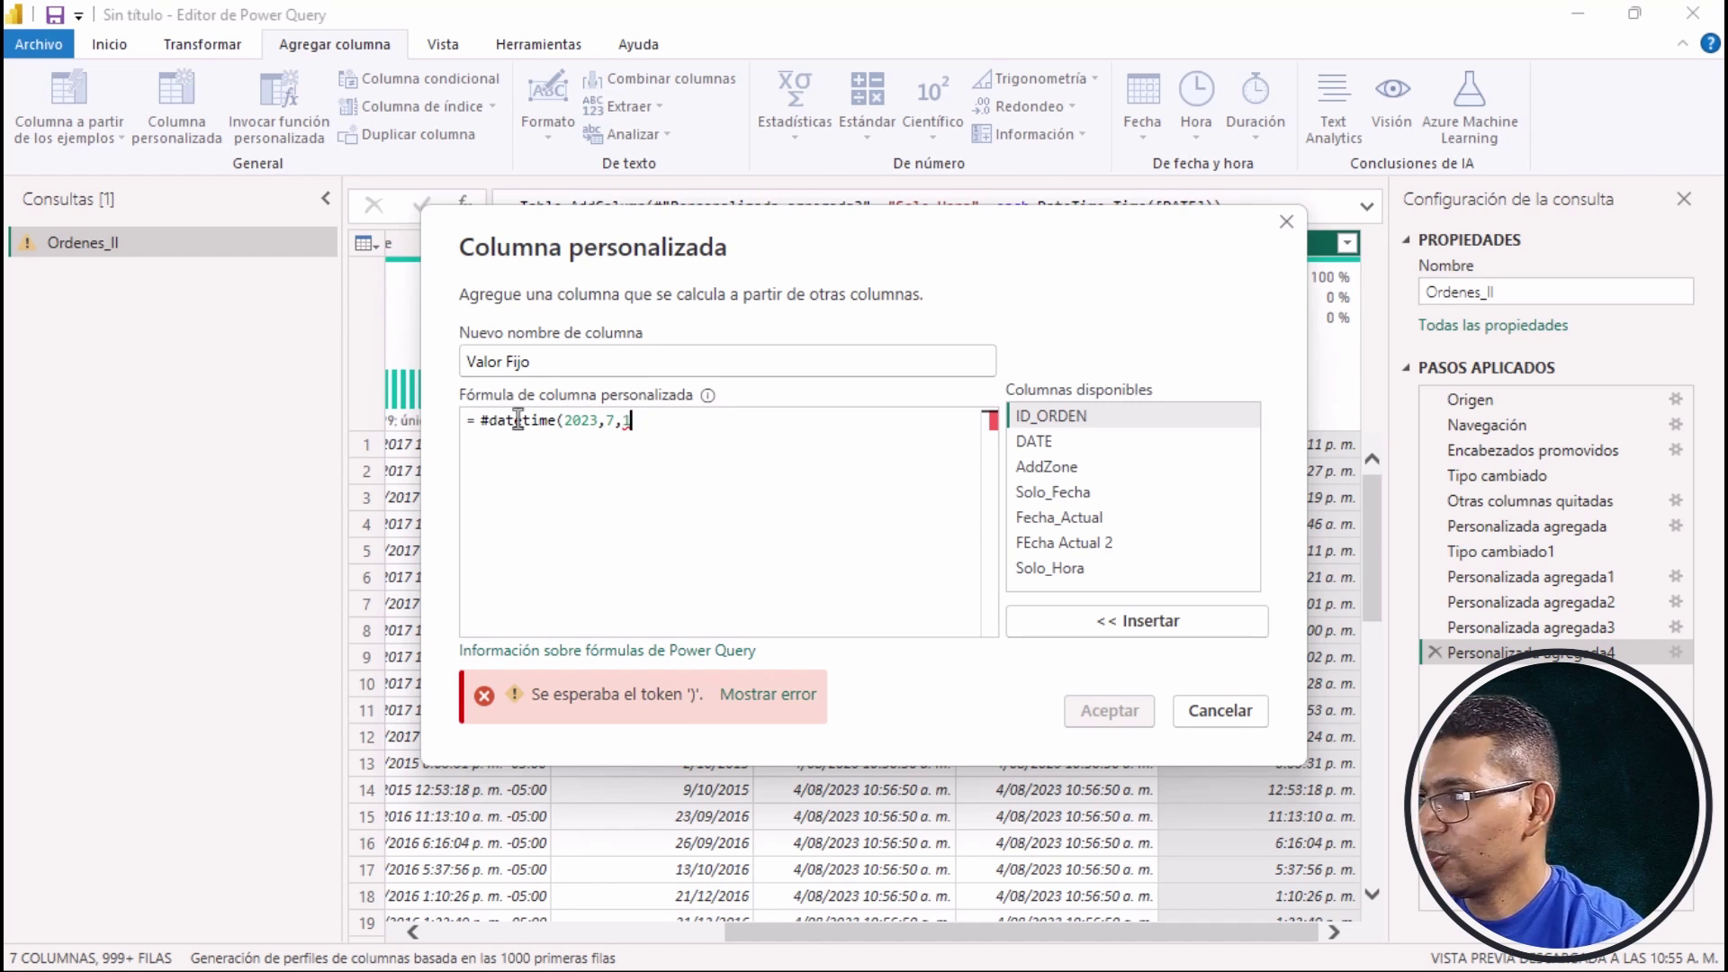
text(, 7,0)
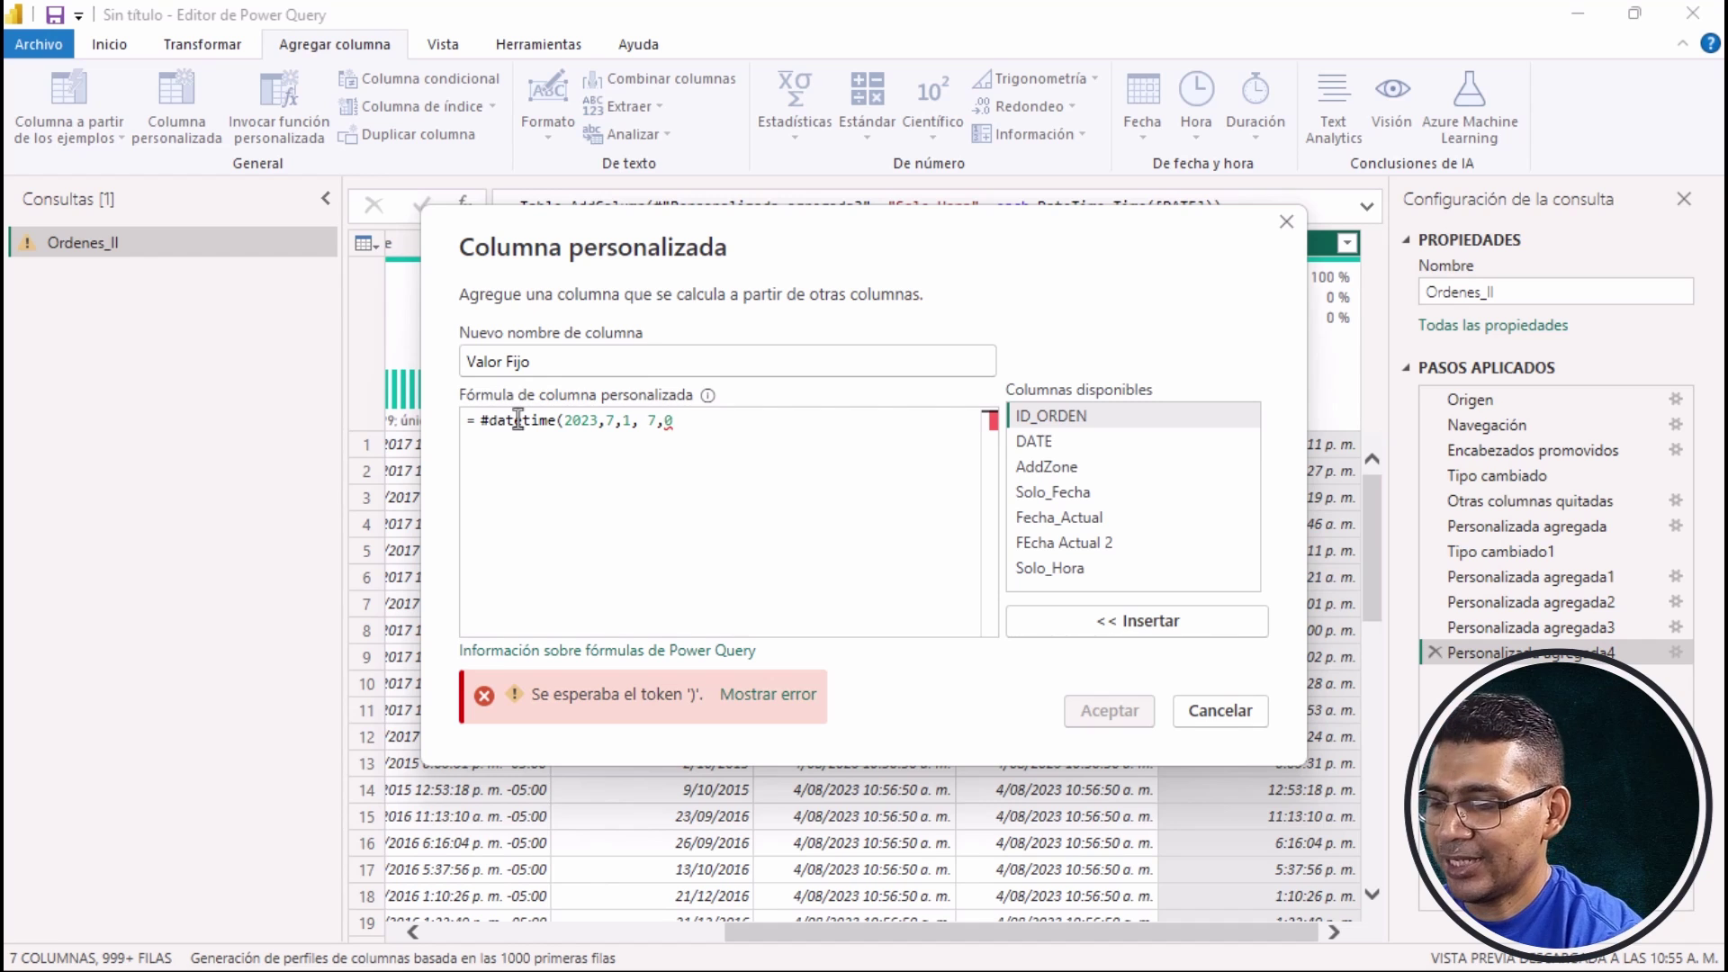
text(,)
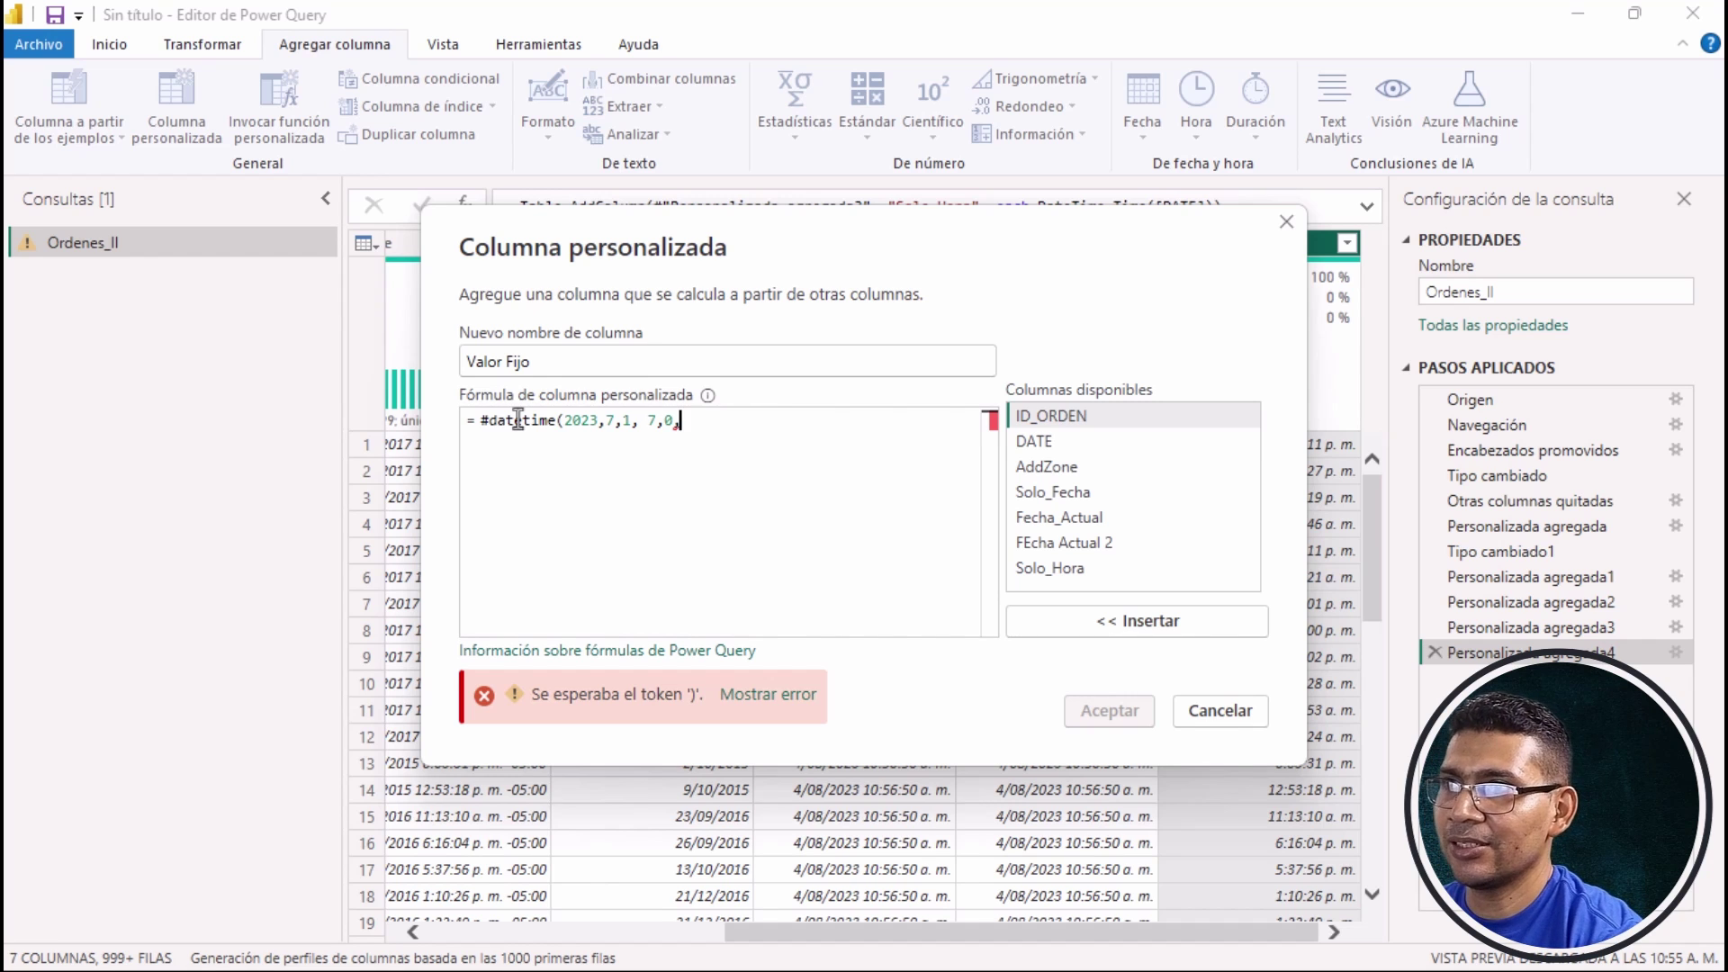
text(0))
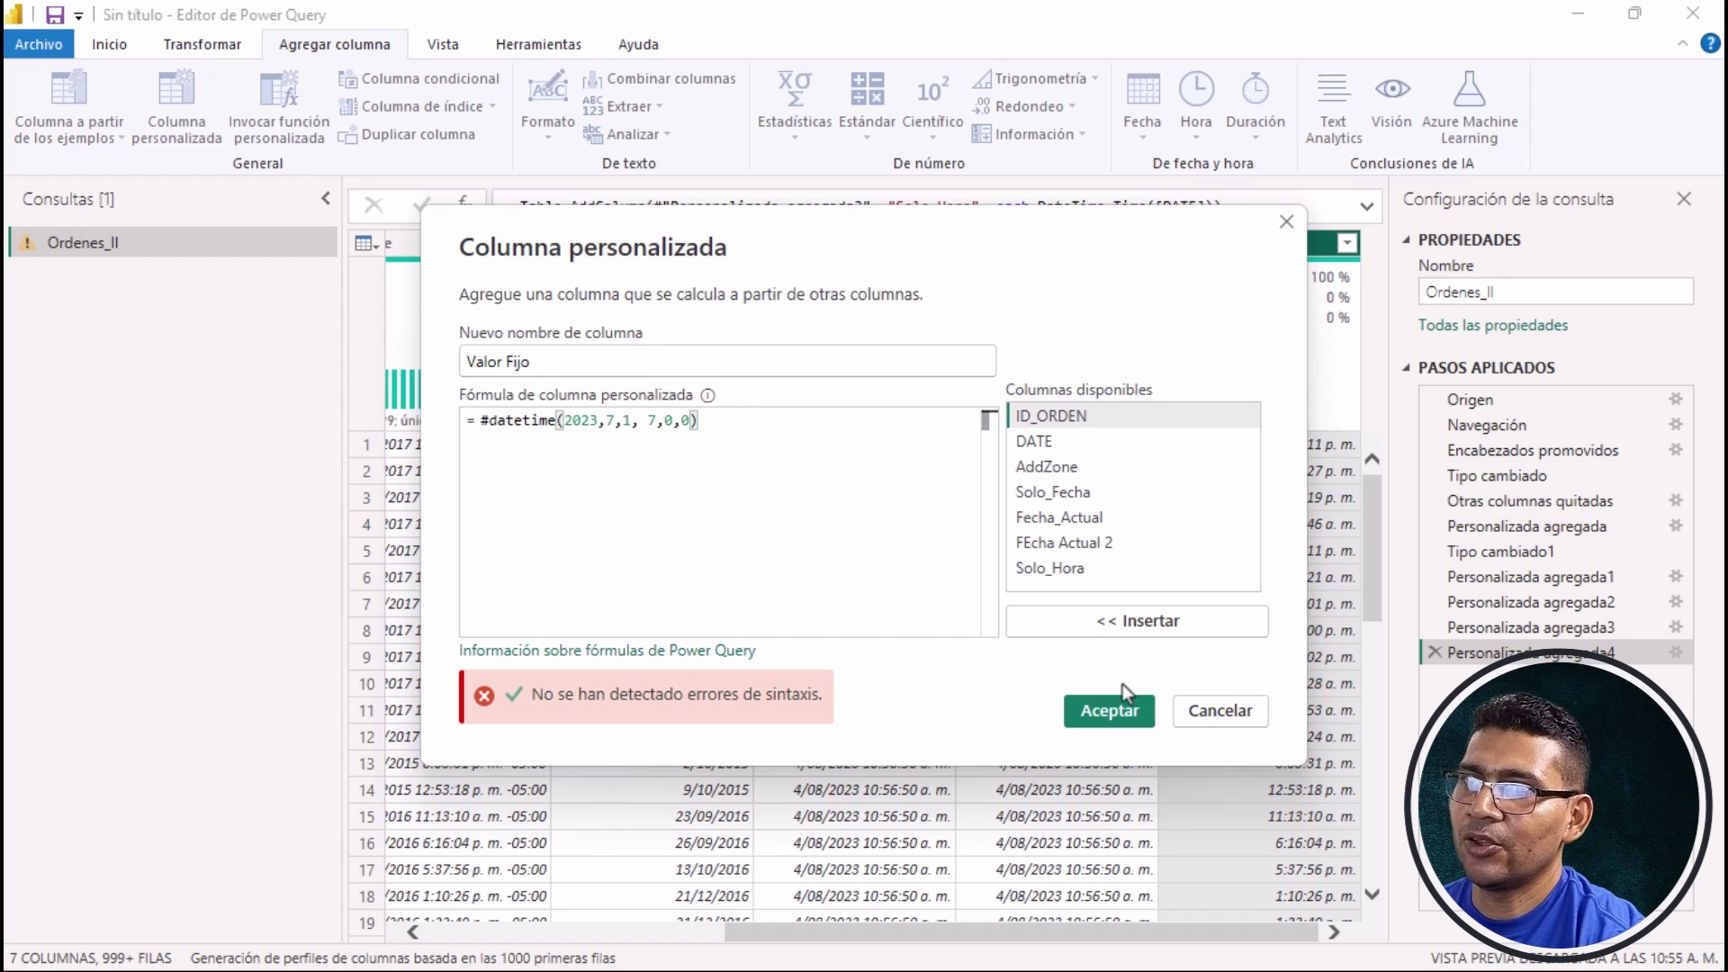
click(1122, 707)
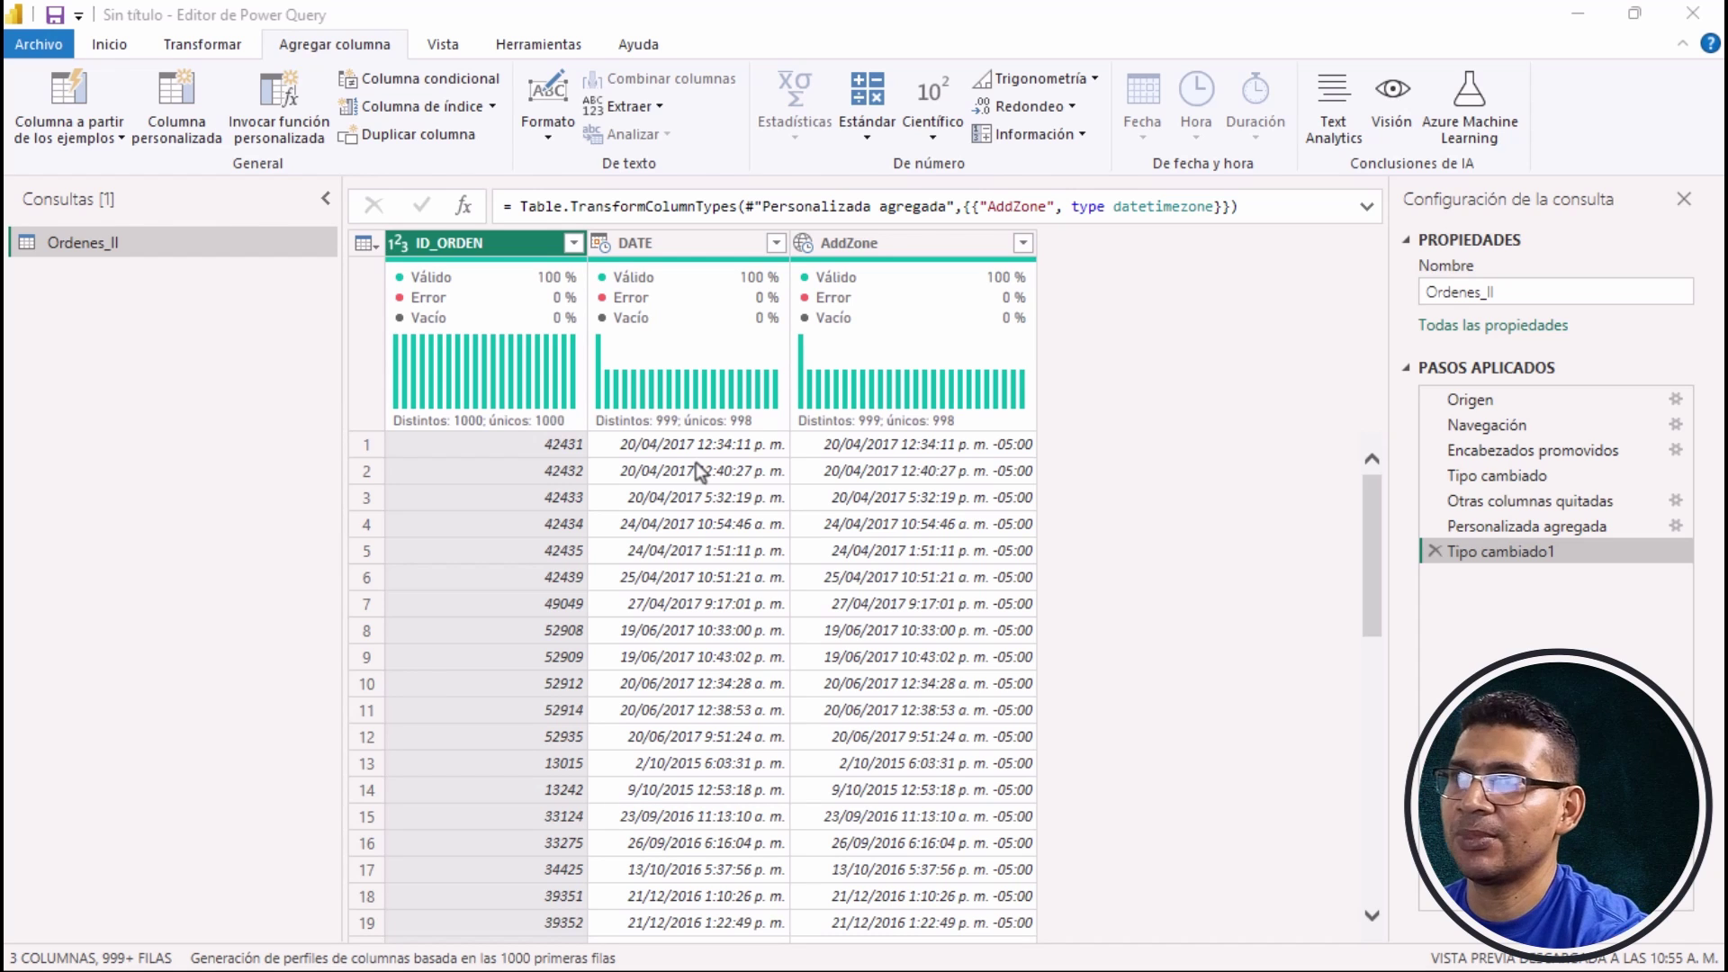
Start a new custom column after the Tipo cambiado1 step and begin its formula with DateTimeZone.
click(174, 90)
click(175, 92)
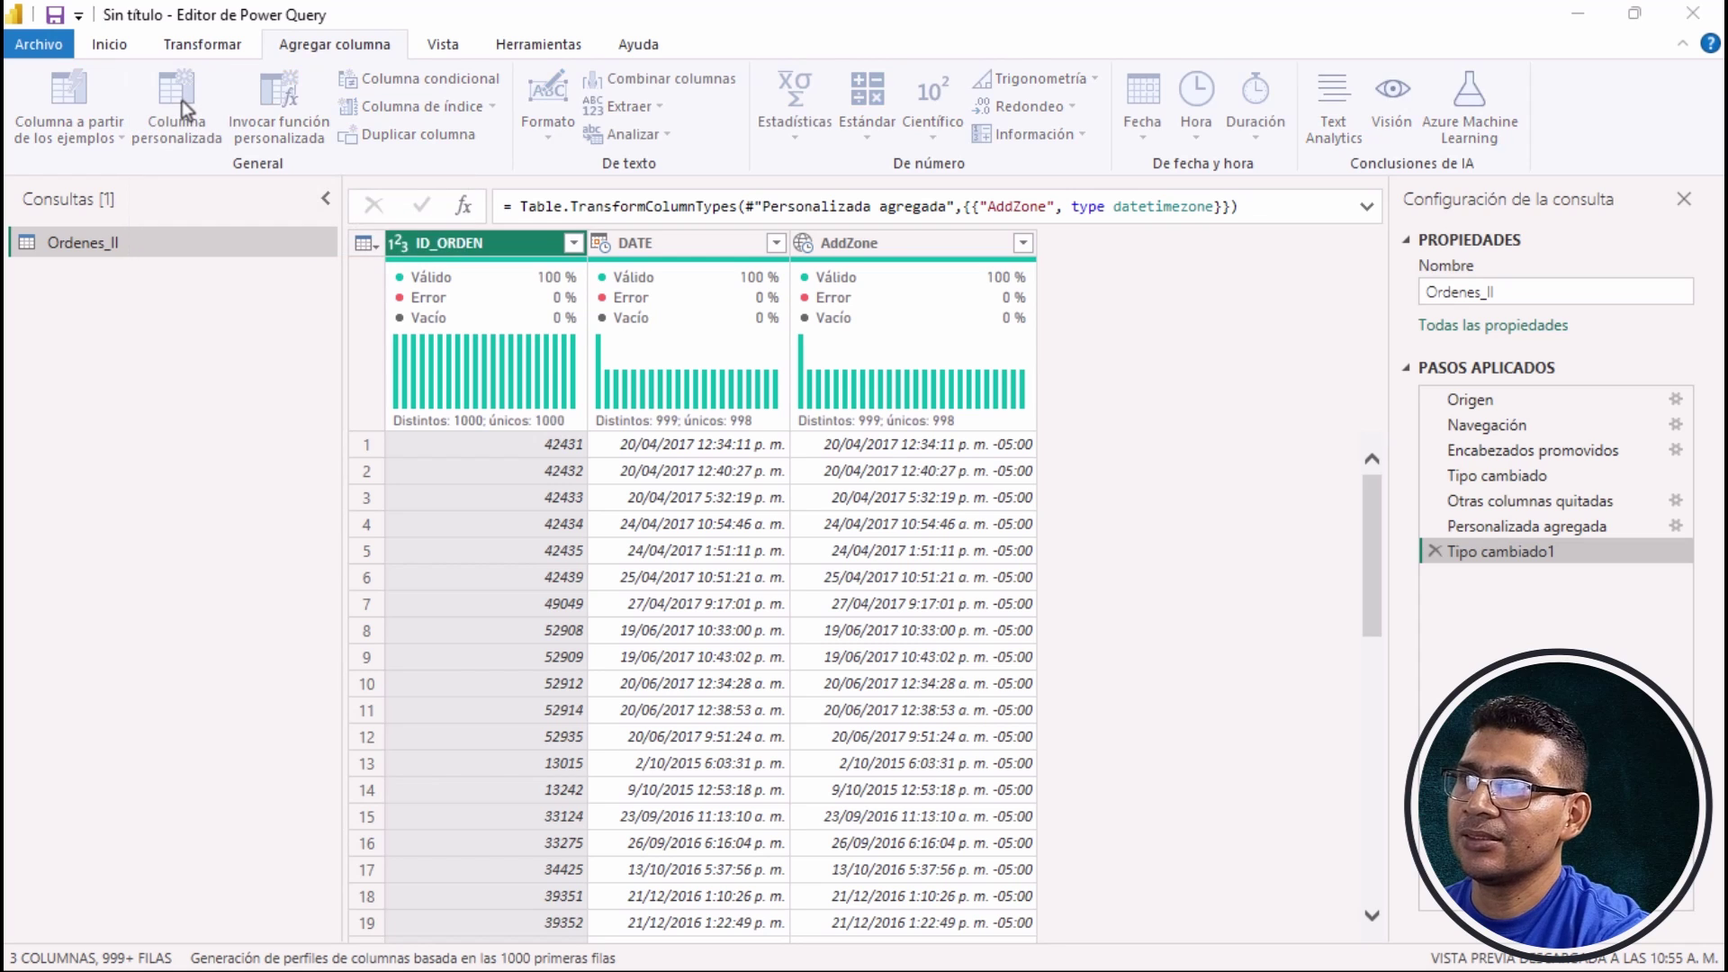
click(526, 441)
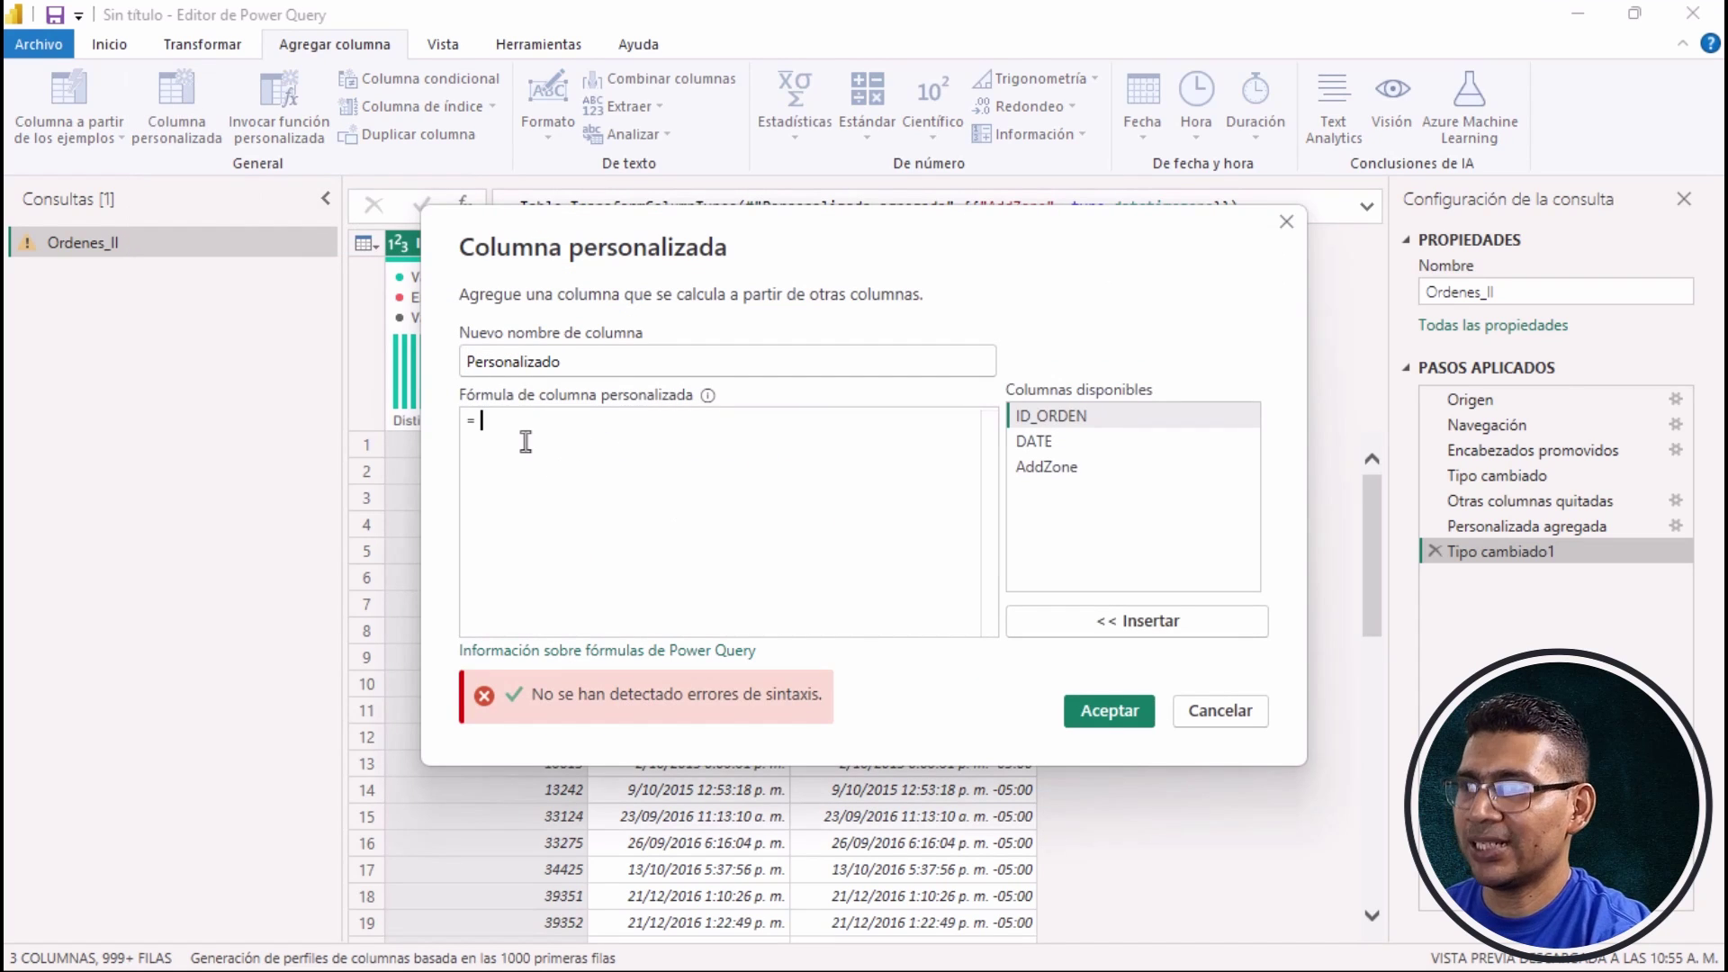
text(Date)
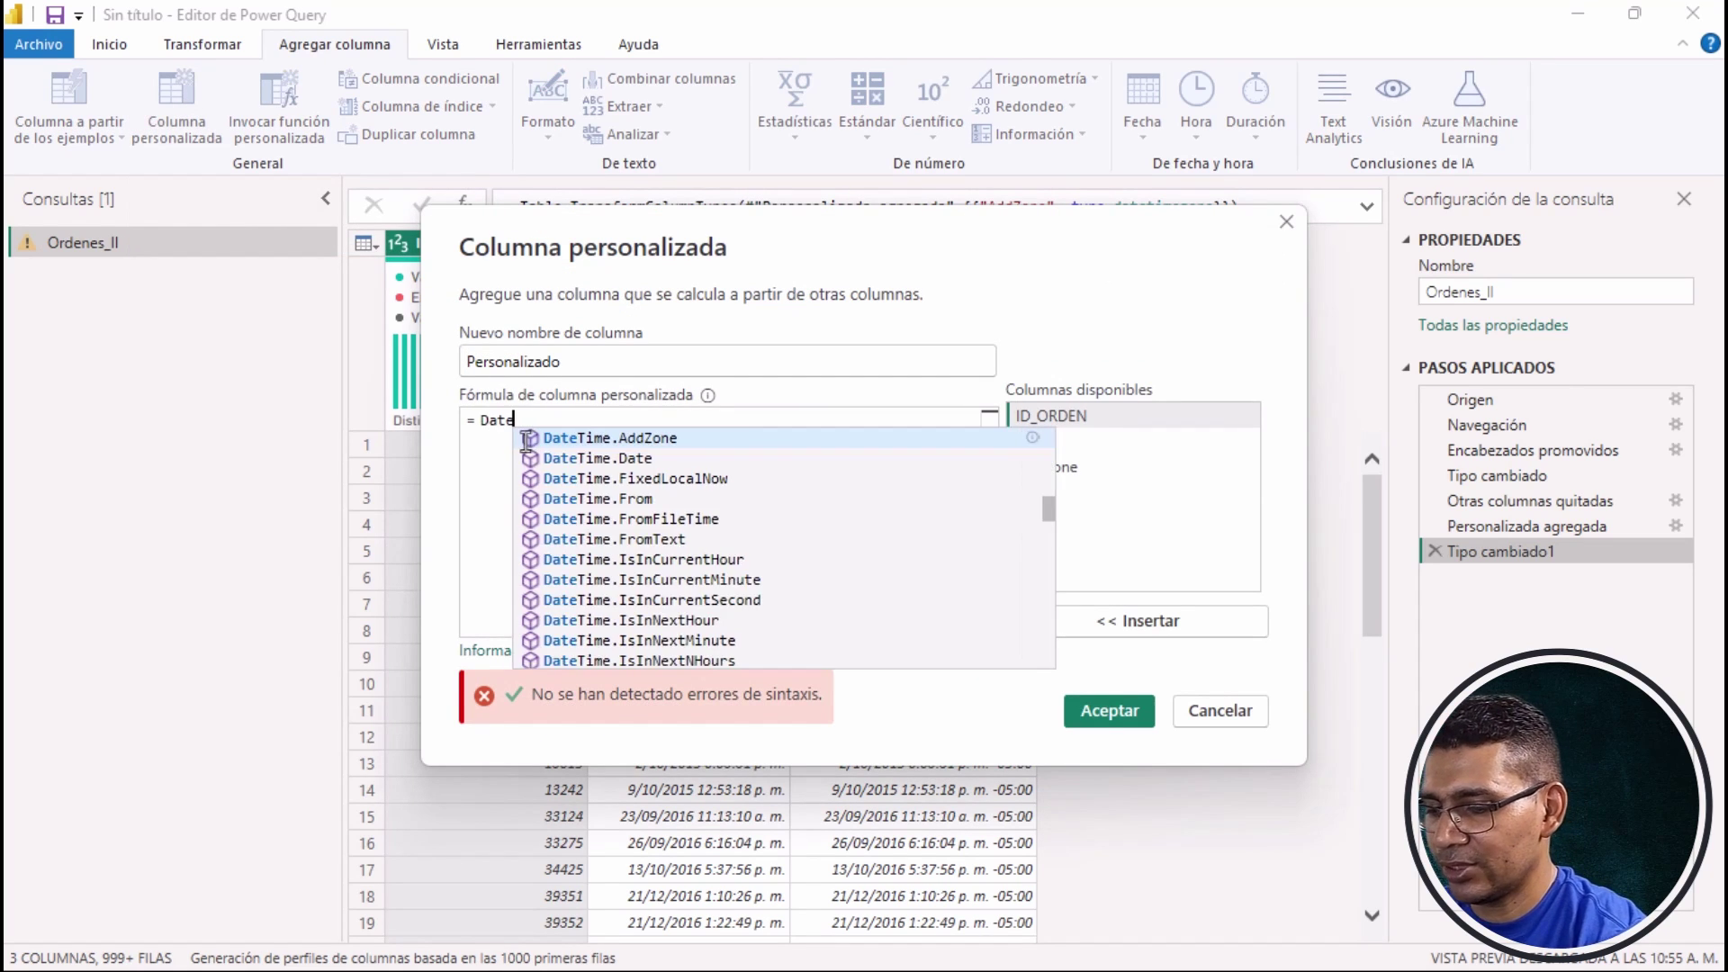
text(Timer)
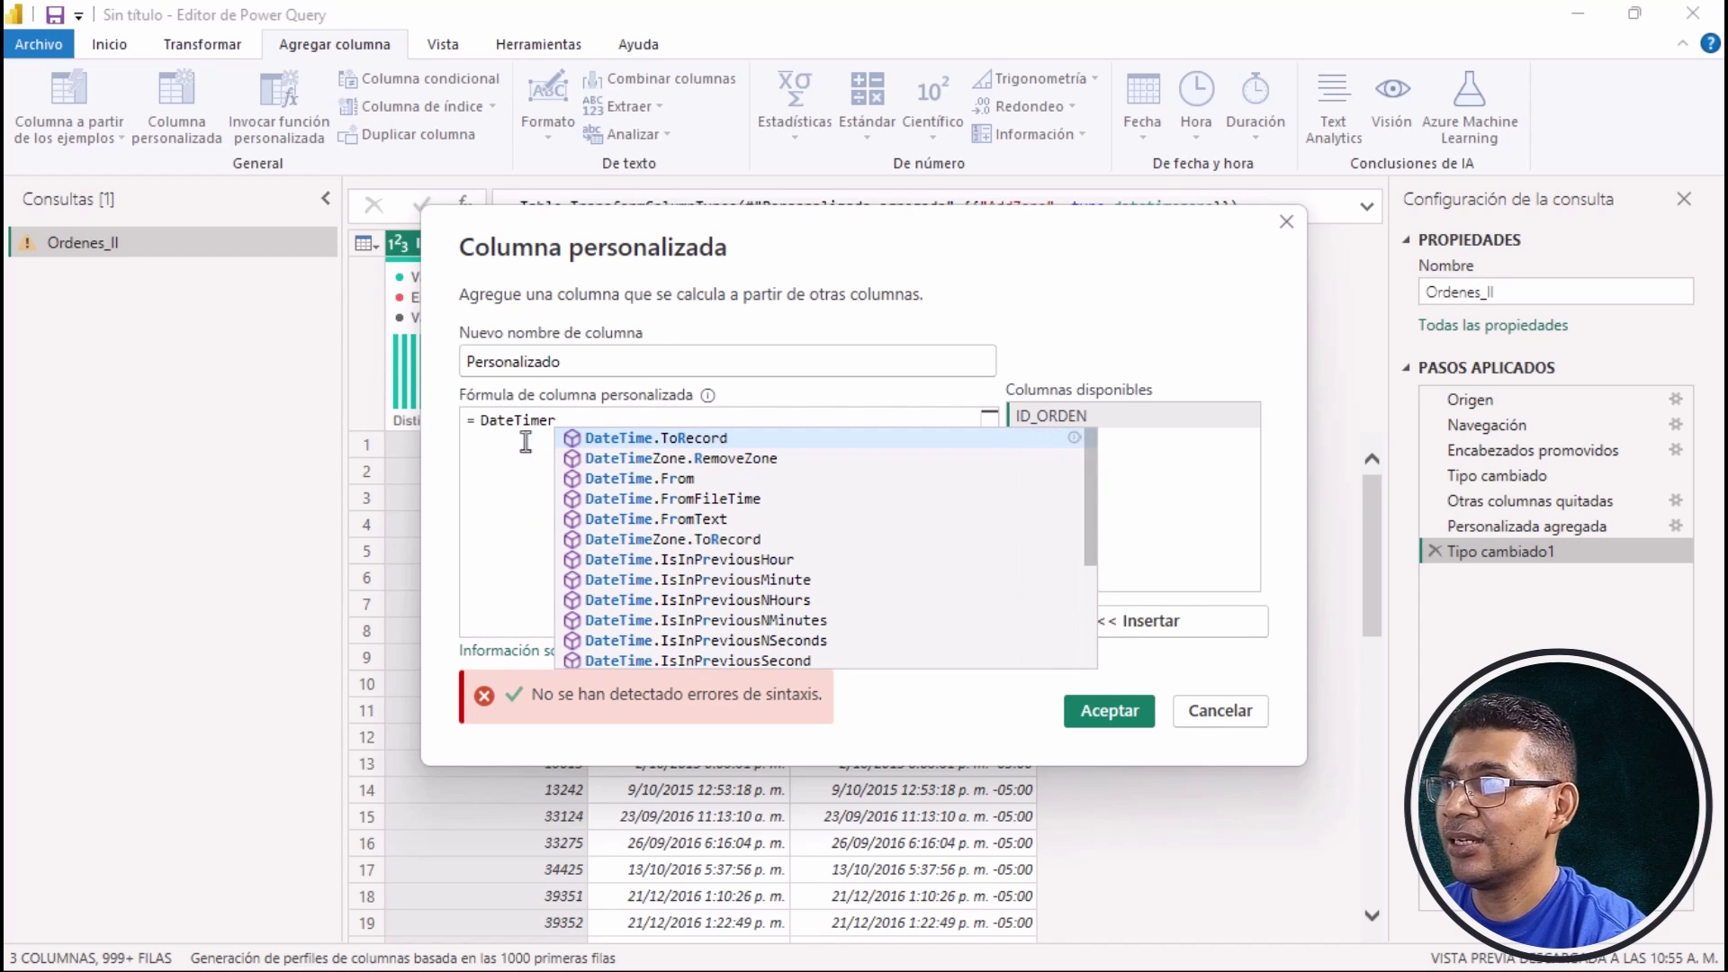
key(BackSpace)
text(Zone)
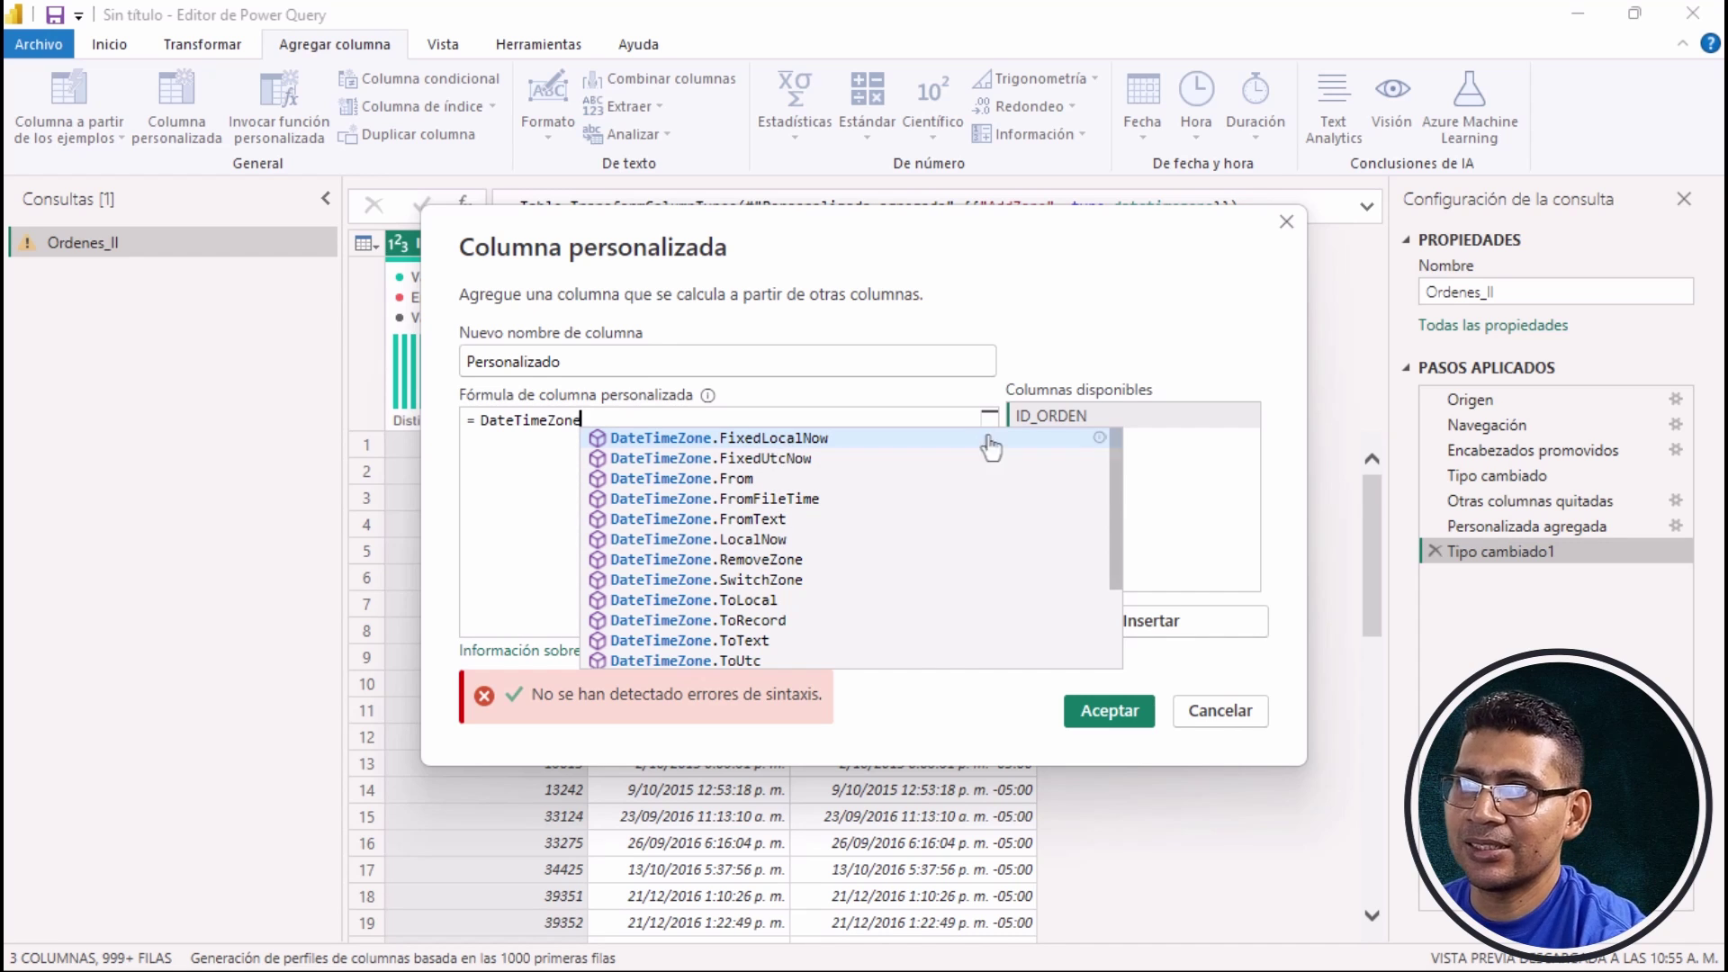
Read the descriptions of the suggested DateTimeZone functions and insert DateTimeZone.LocalNow into the custom column formula.
click(1100, 437)
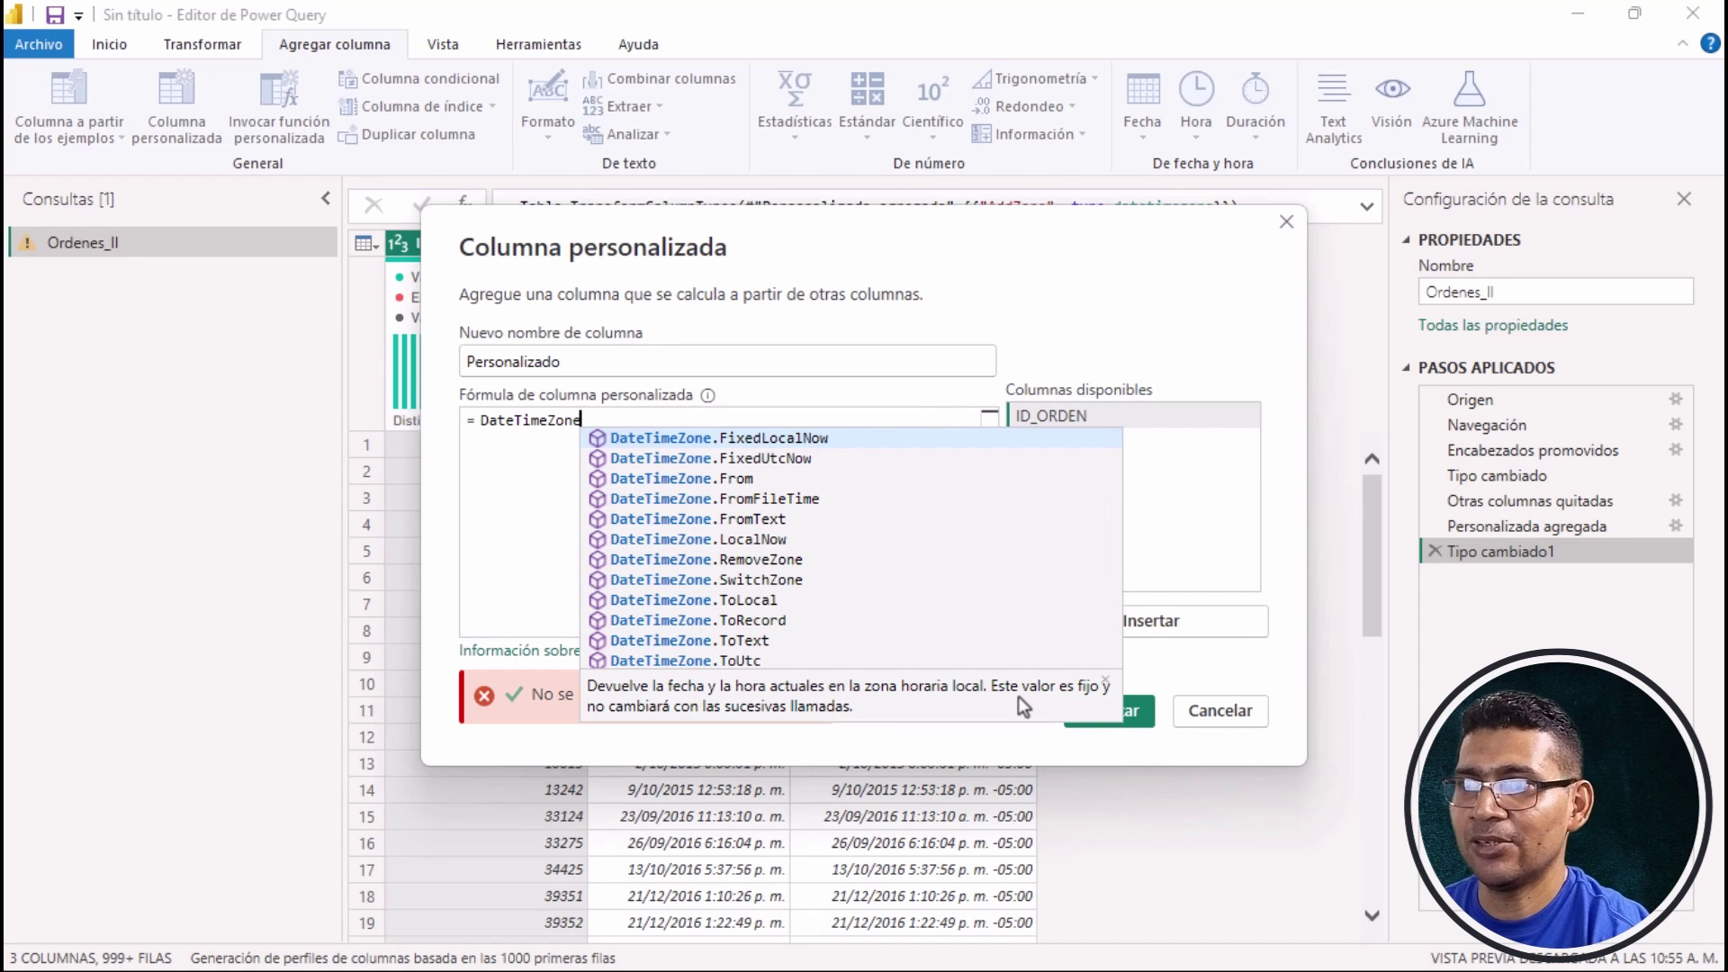
key(Down)
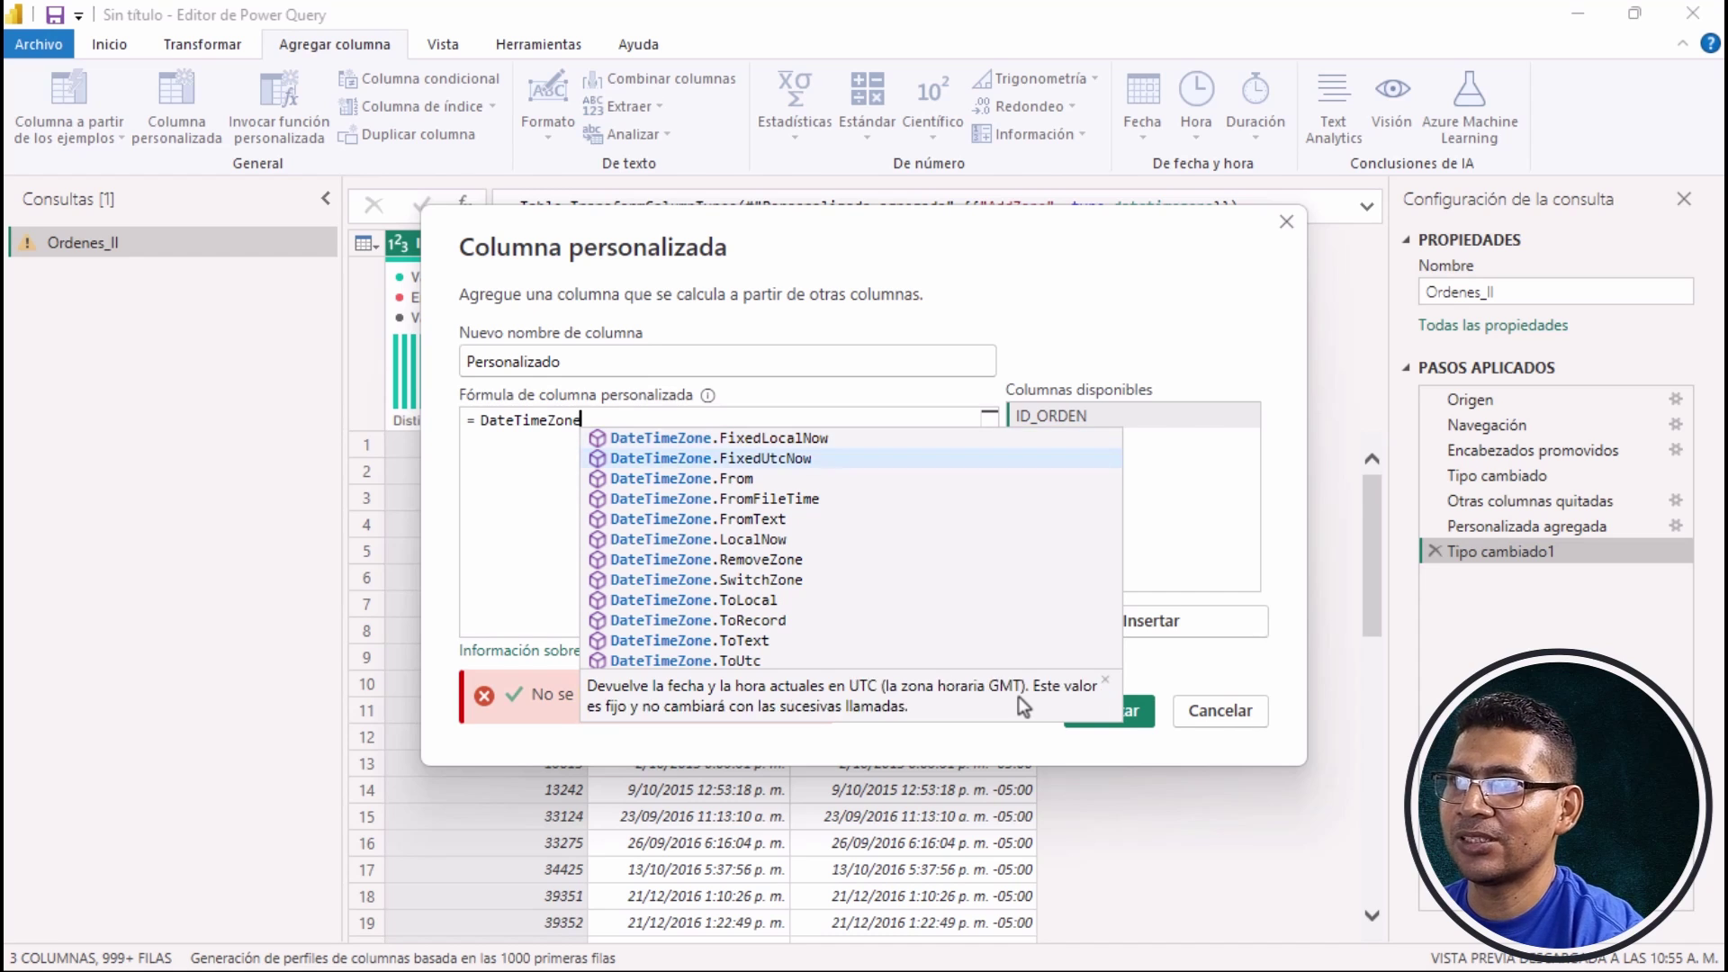
key(Down)
key(Down)
key(Down)
key(Down)
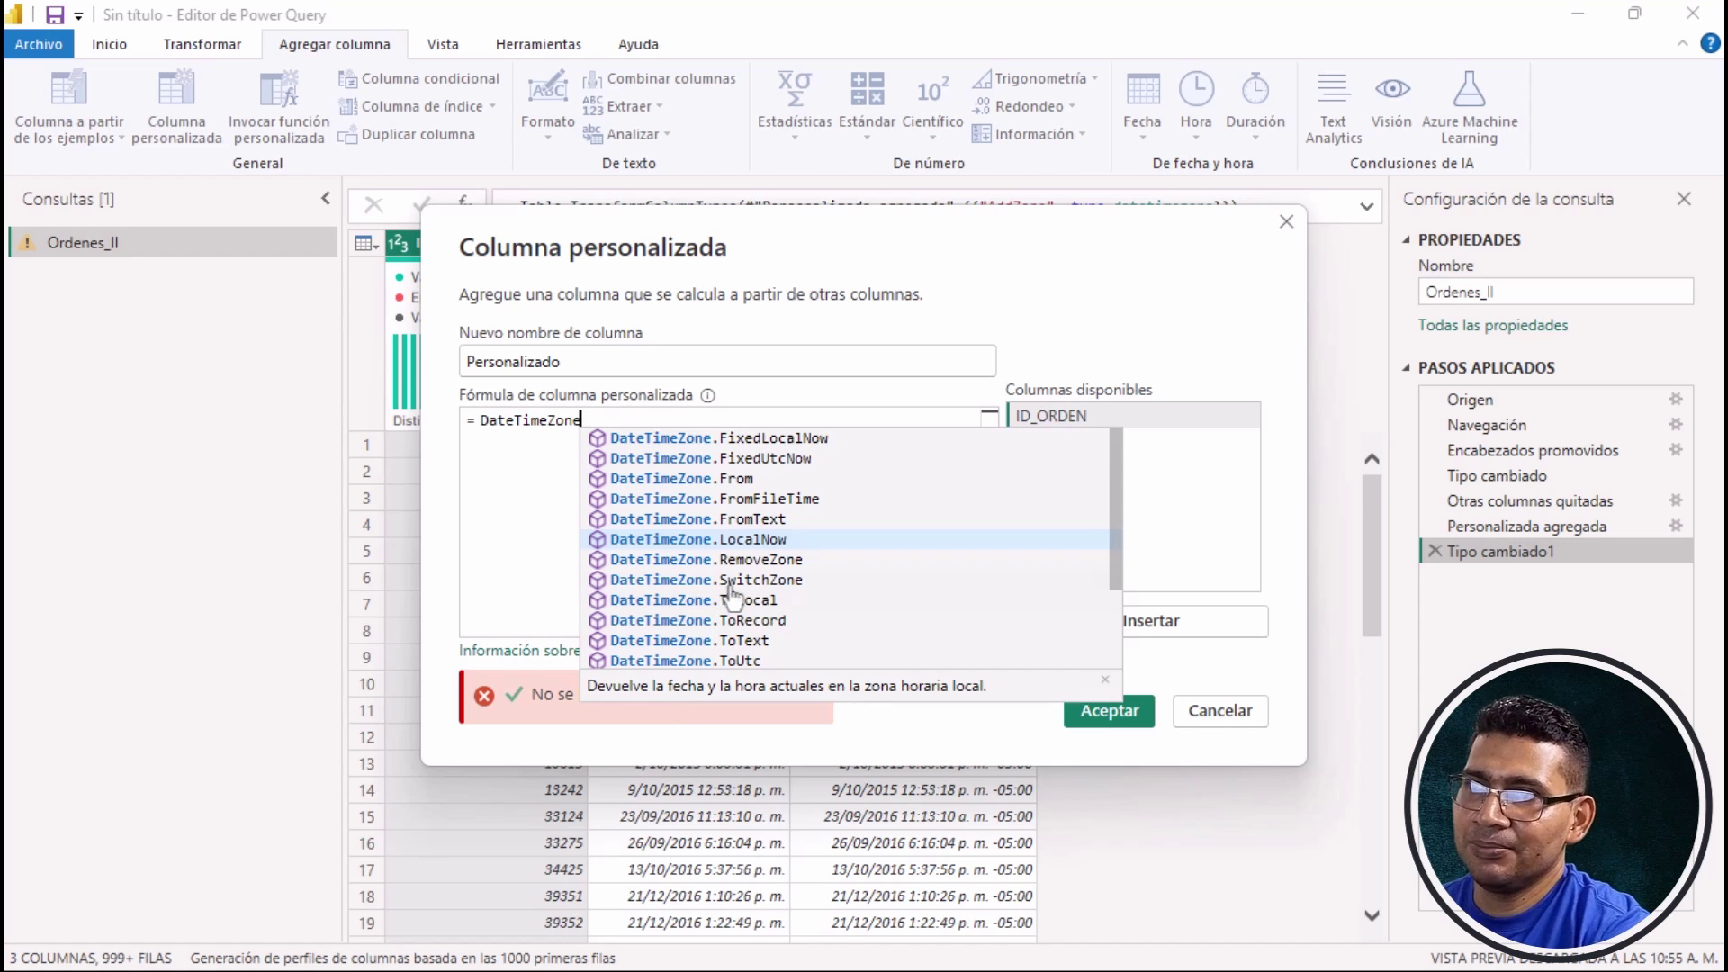
click(753, 539)
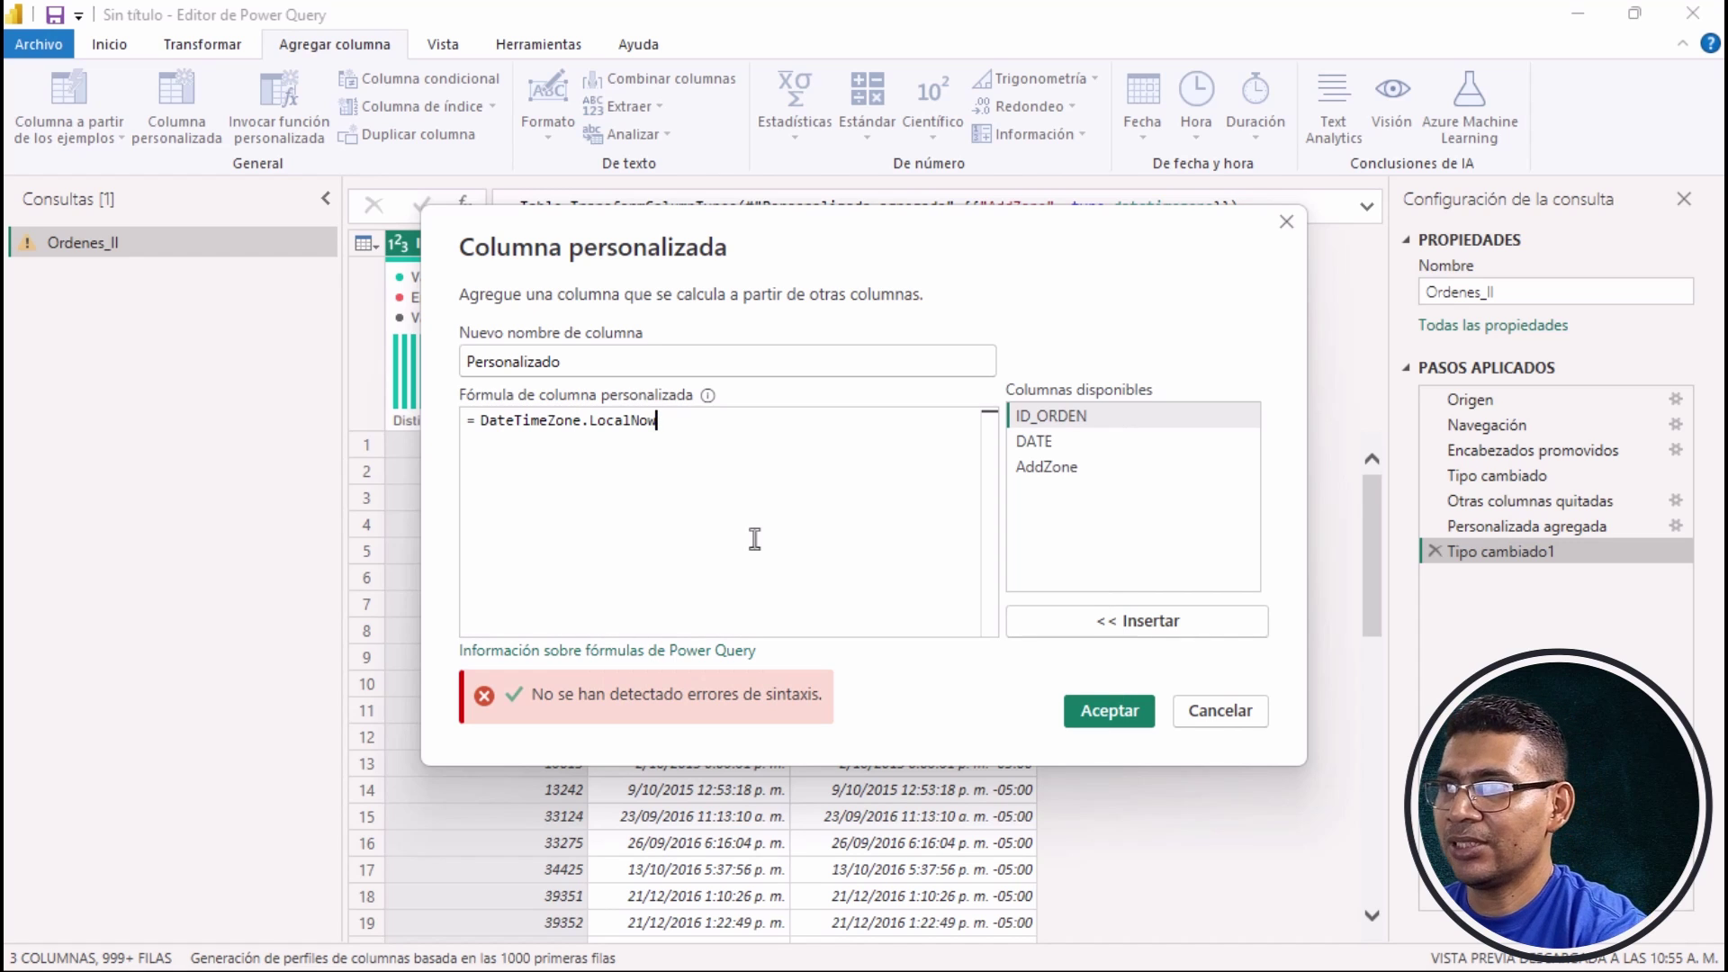
Complete the custom column formula as DateTimeZone.LocalNow() and add the column to the table.
text(())
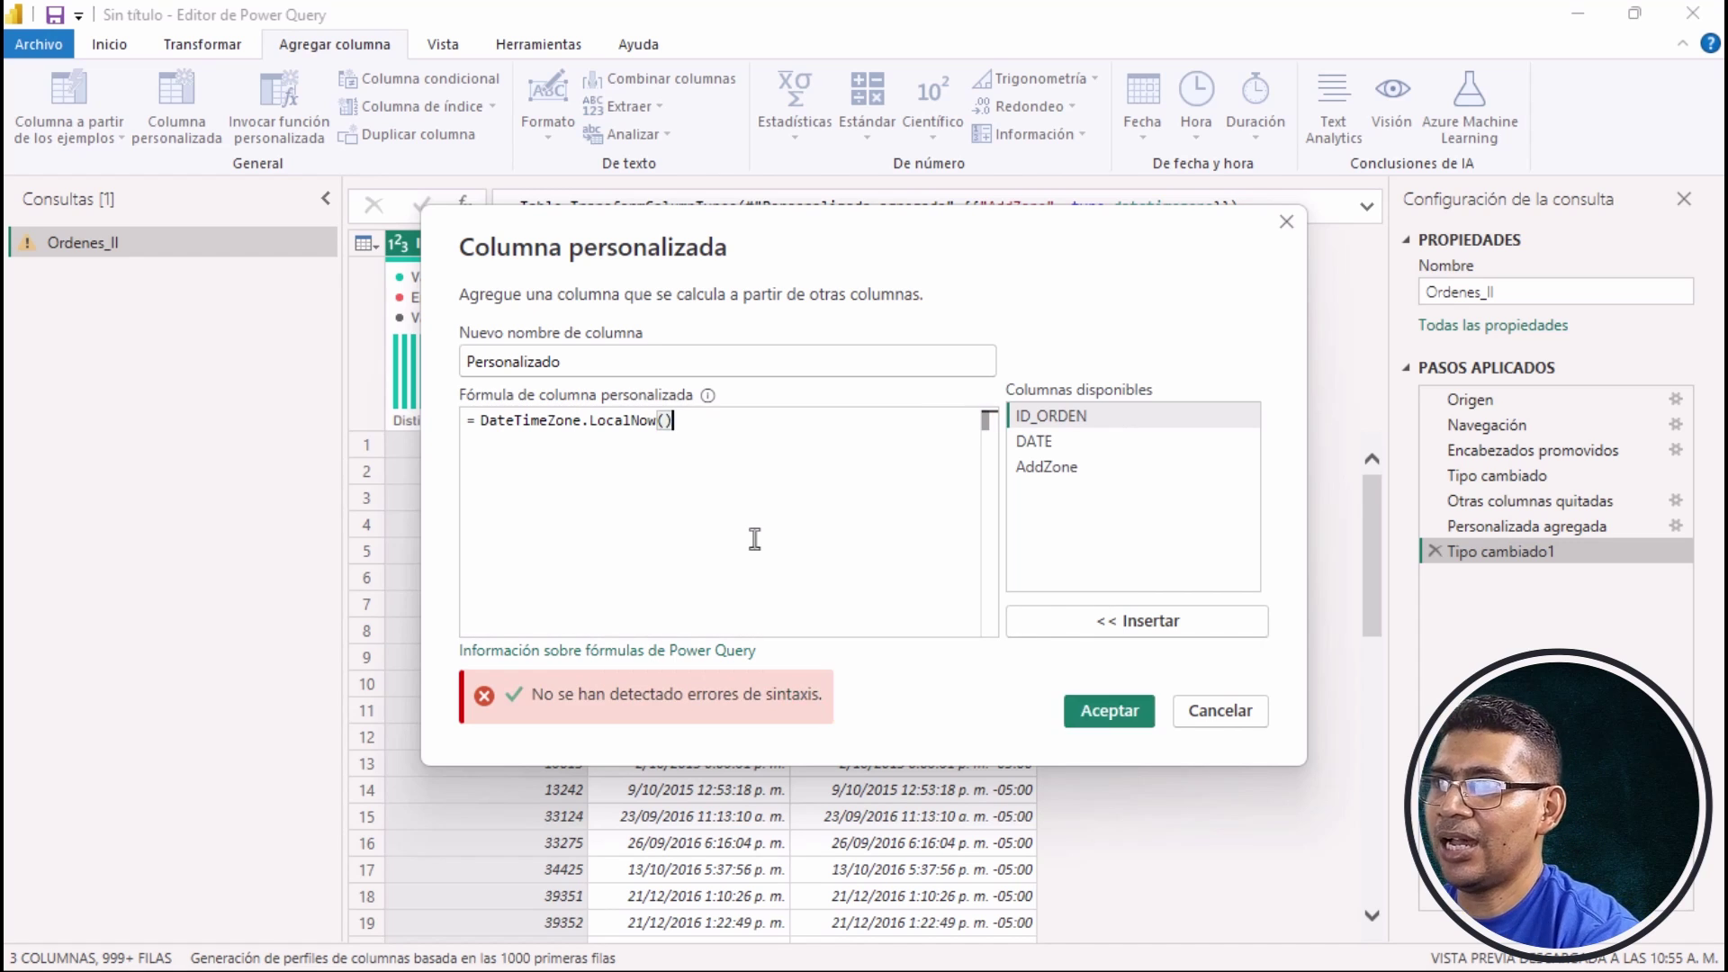
click(1082, 705)
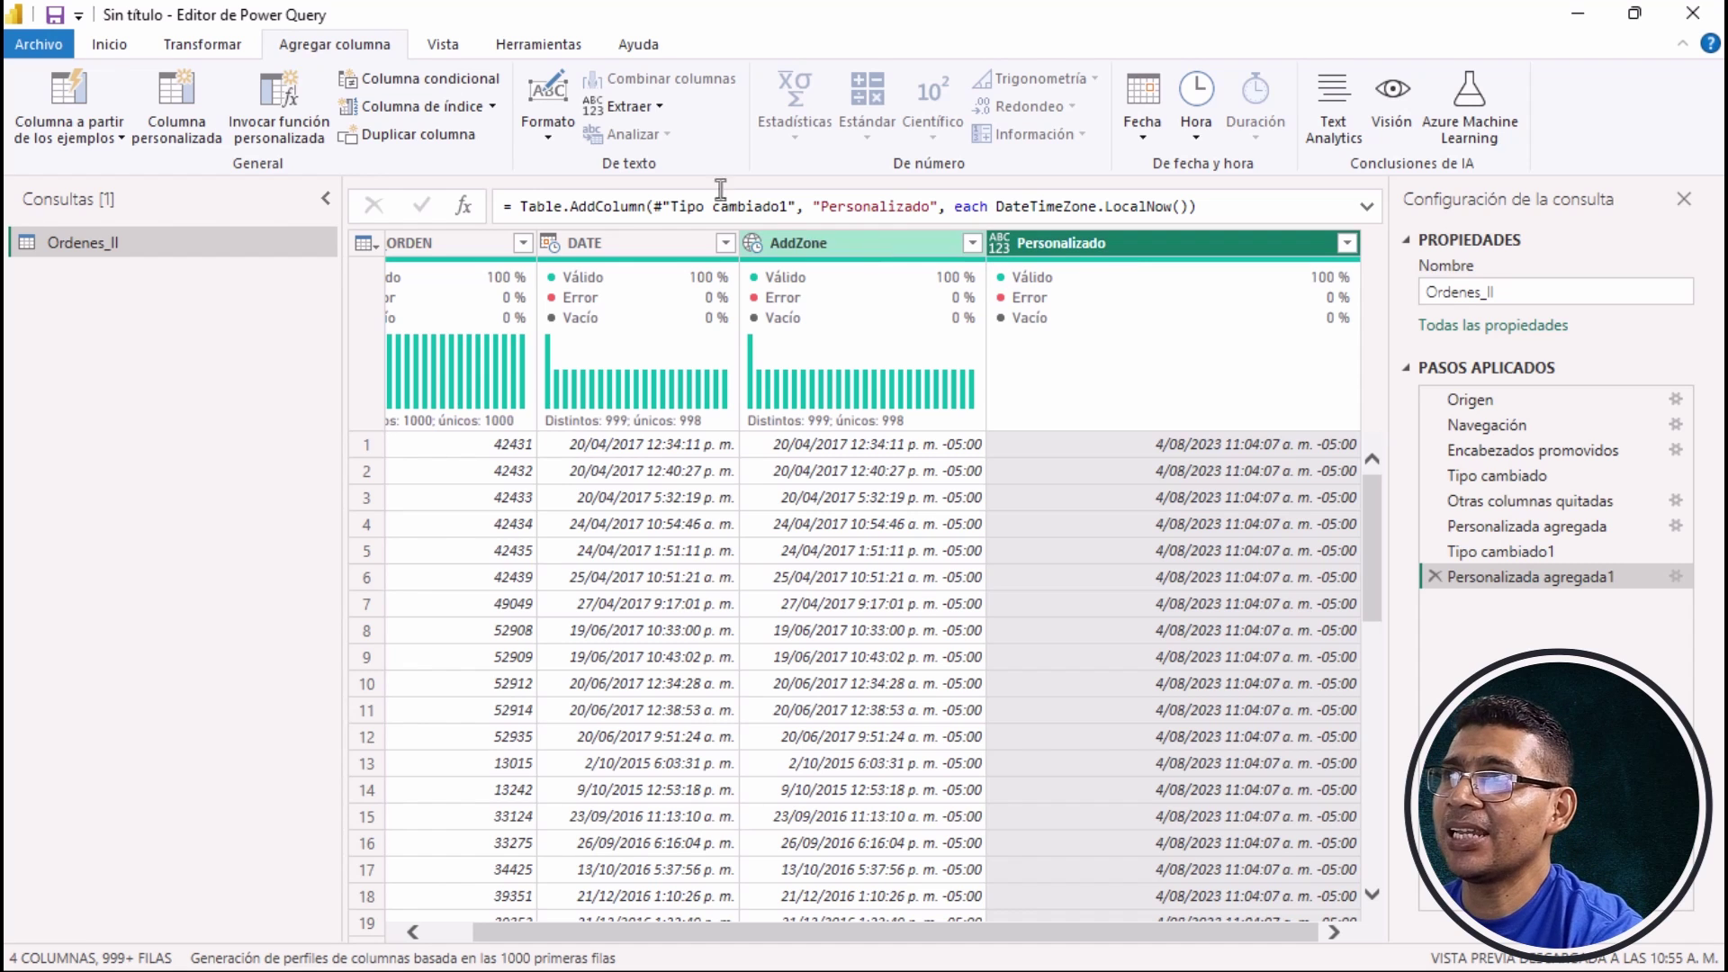
Start another custom column with the default name and insert the DateTimeZone.RemoveZone function into its formula.
click(171, 95)
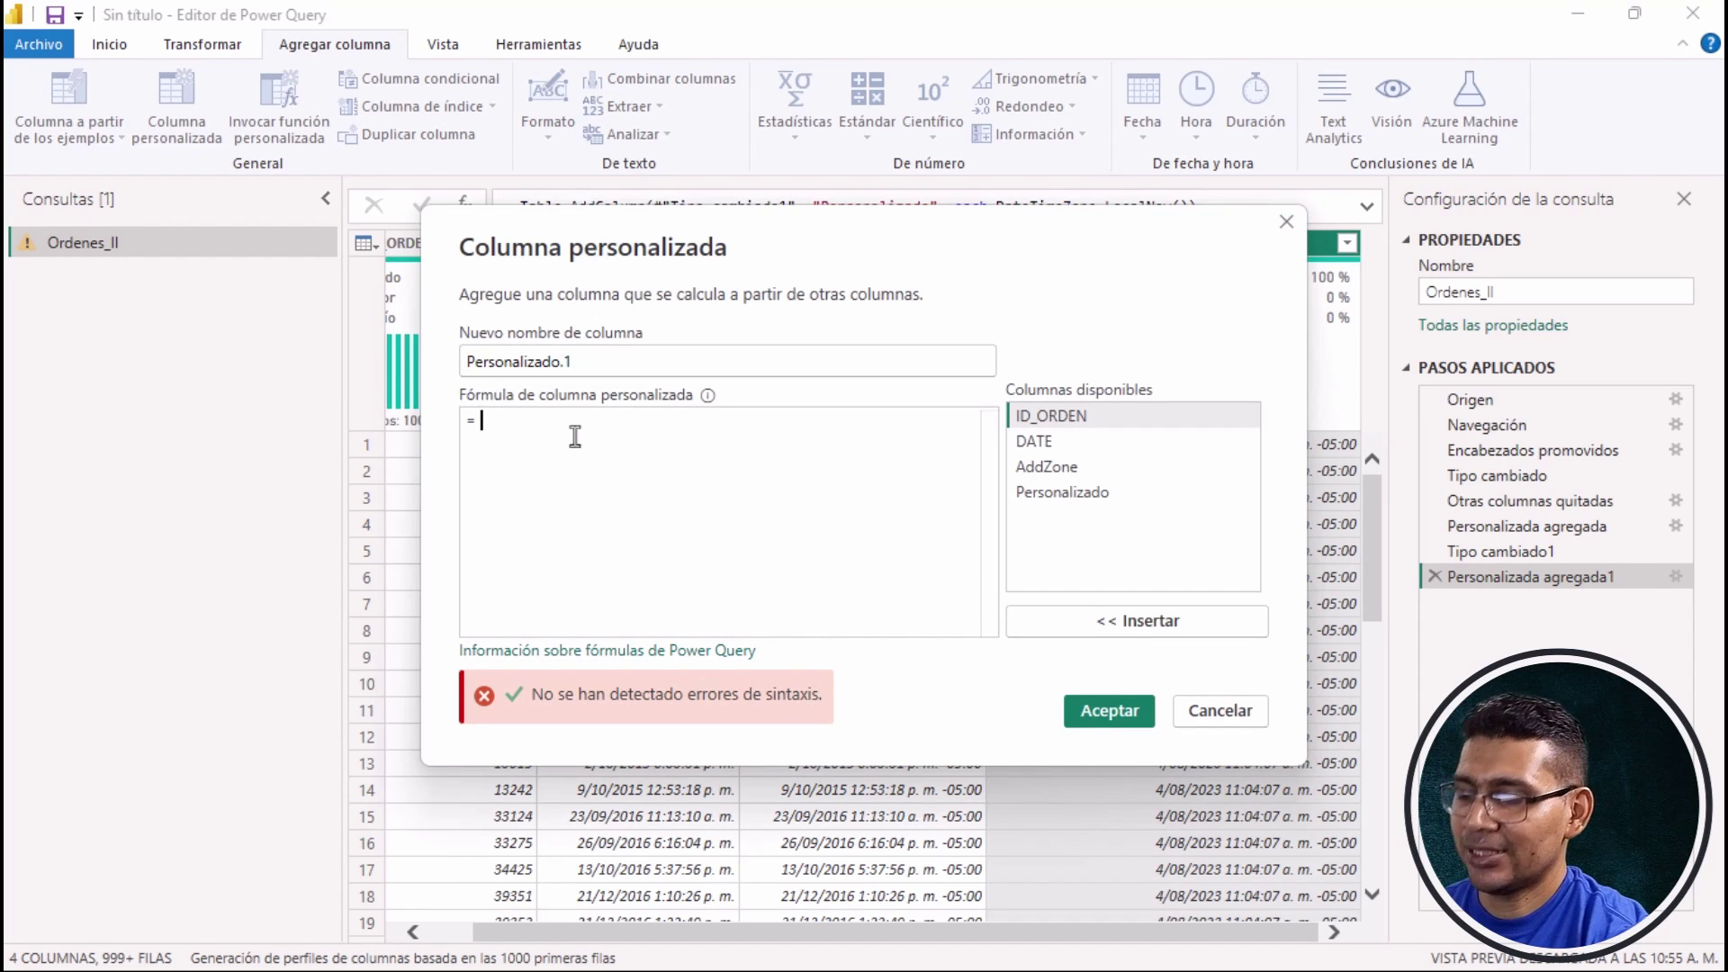
text(Date)
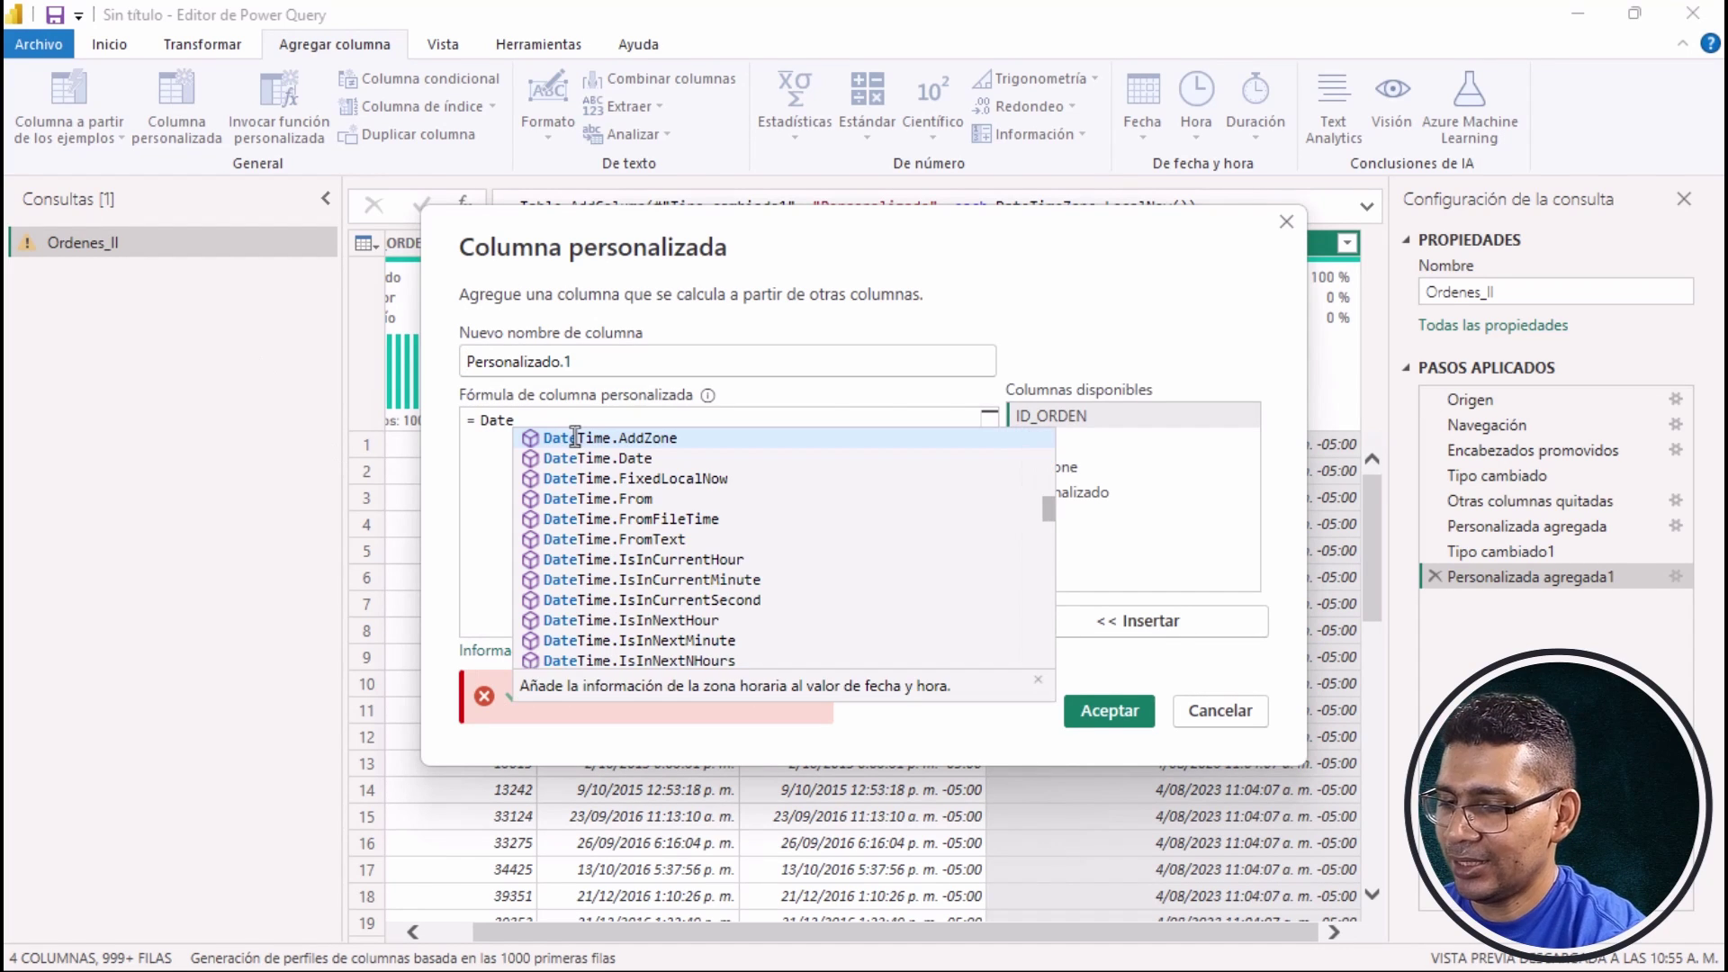
text(Ti)
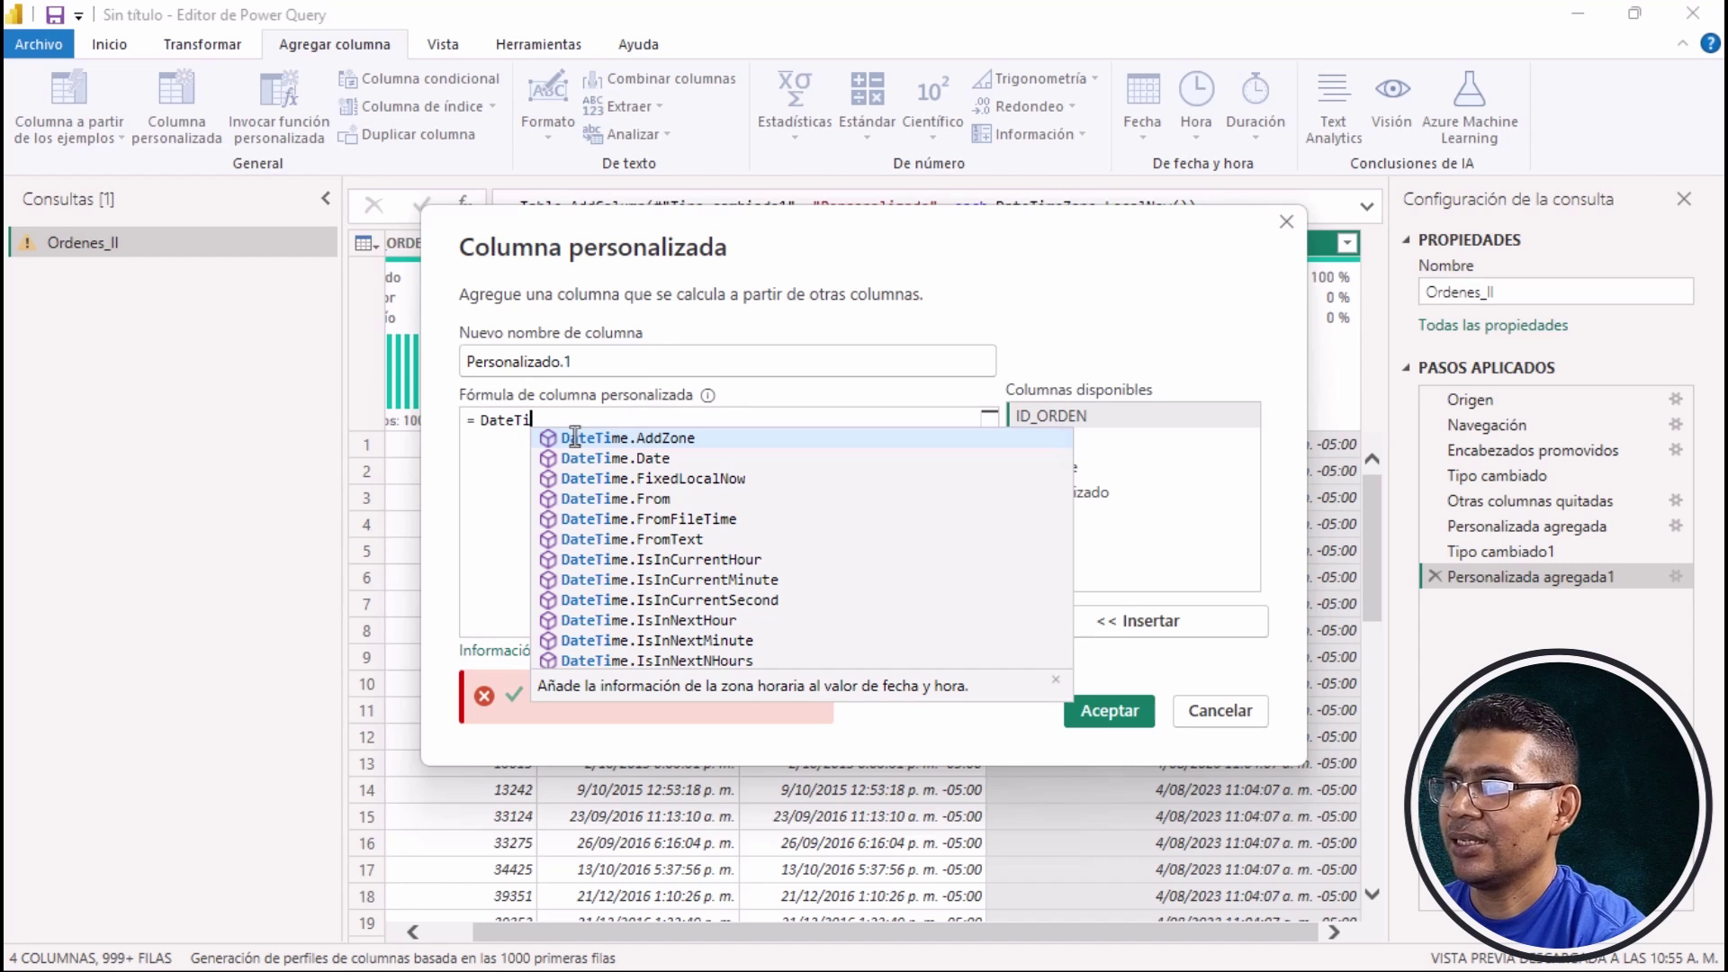
text(meZone)
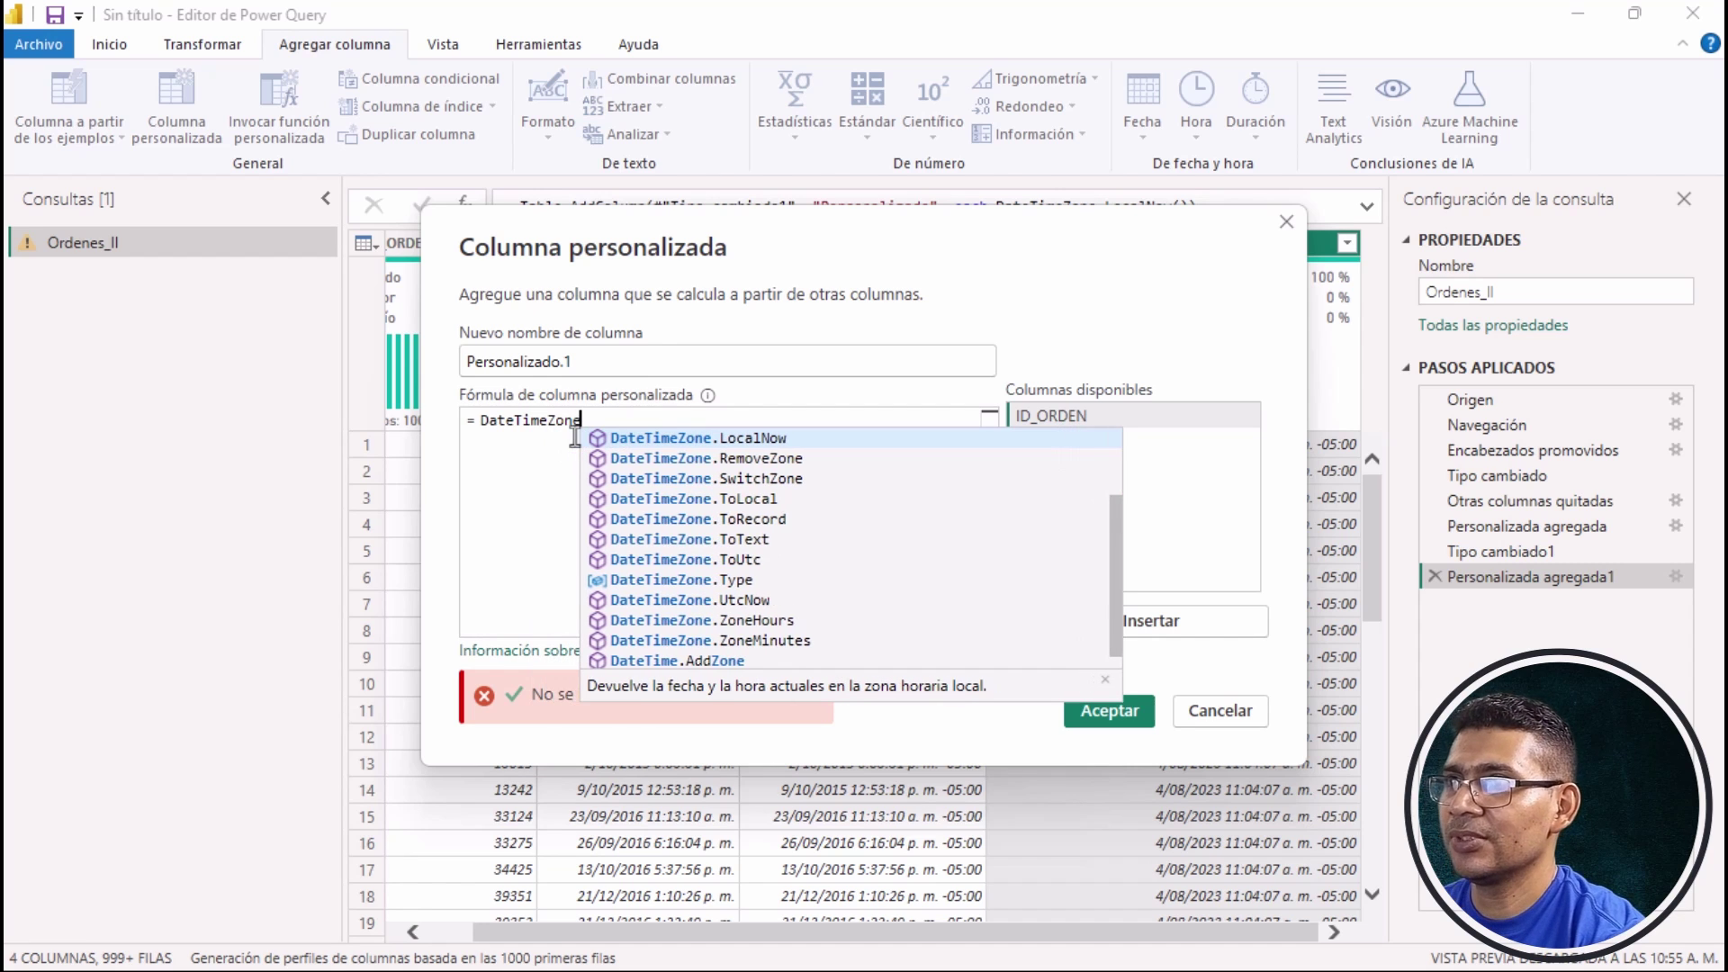
click(747, 459)
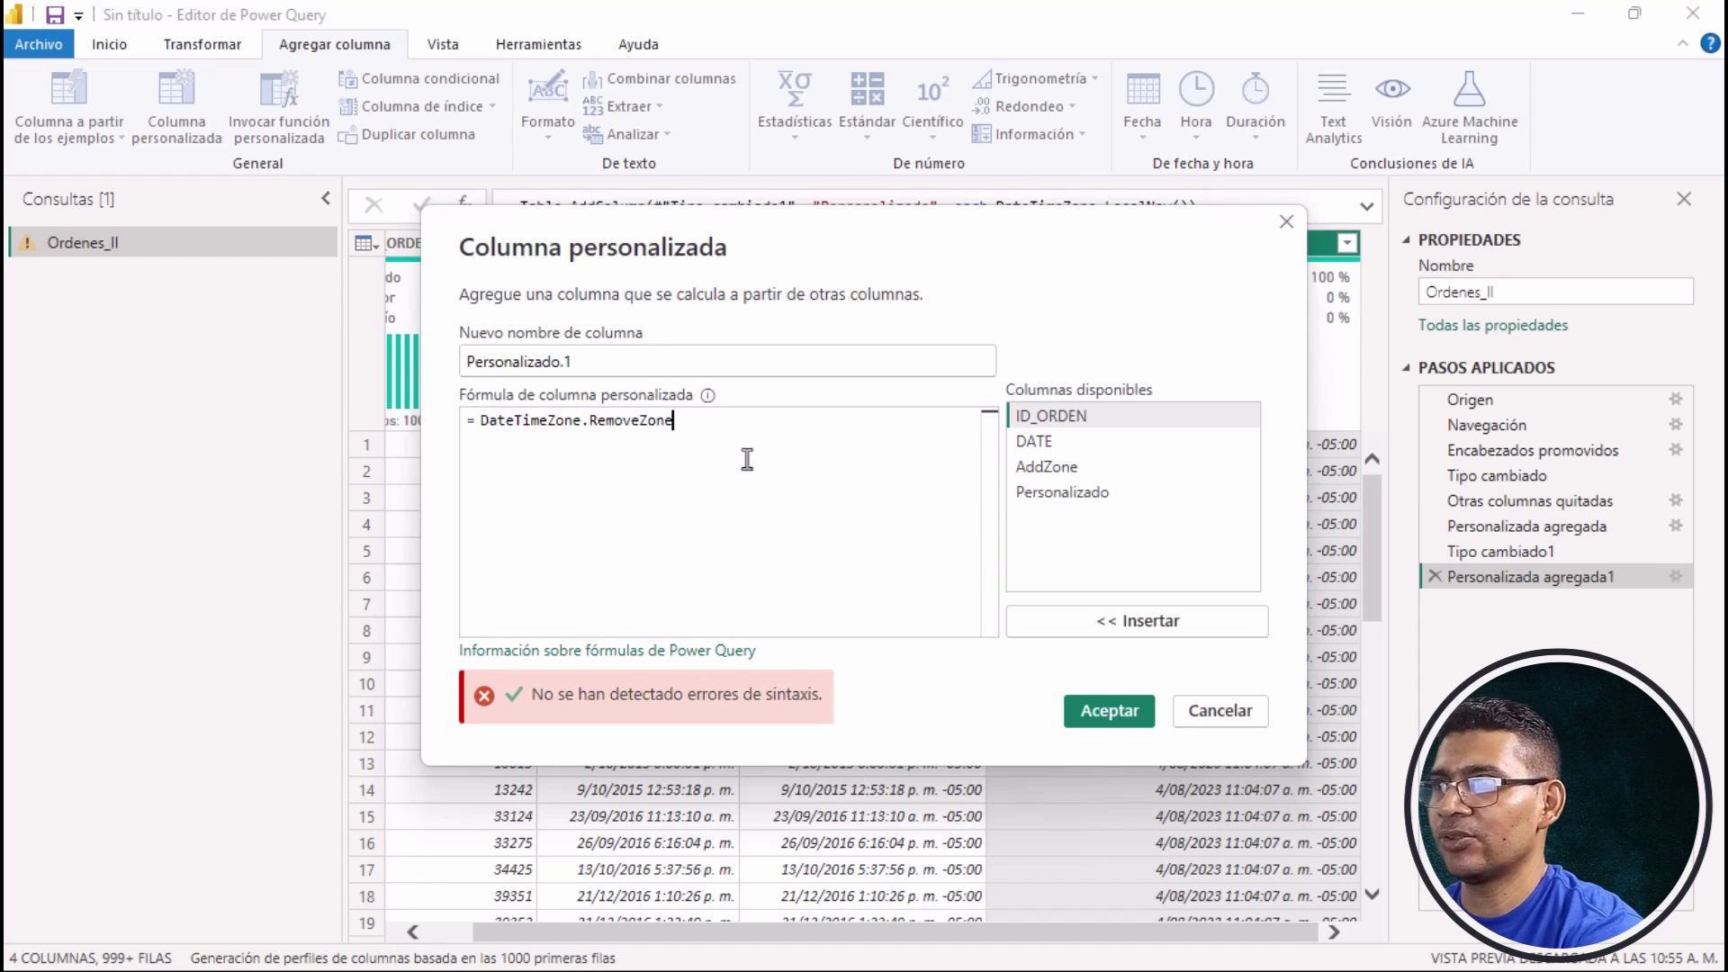
Complete the formula as DateTimeZone.RemoveZone([AddZone]), add the column to the table and compare it with the original date columns.
text(()
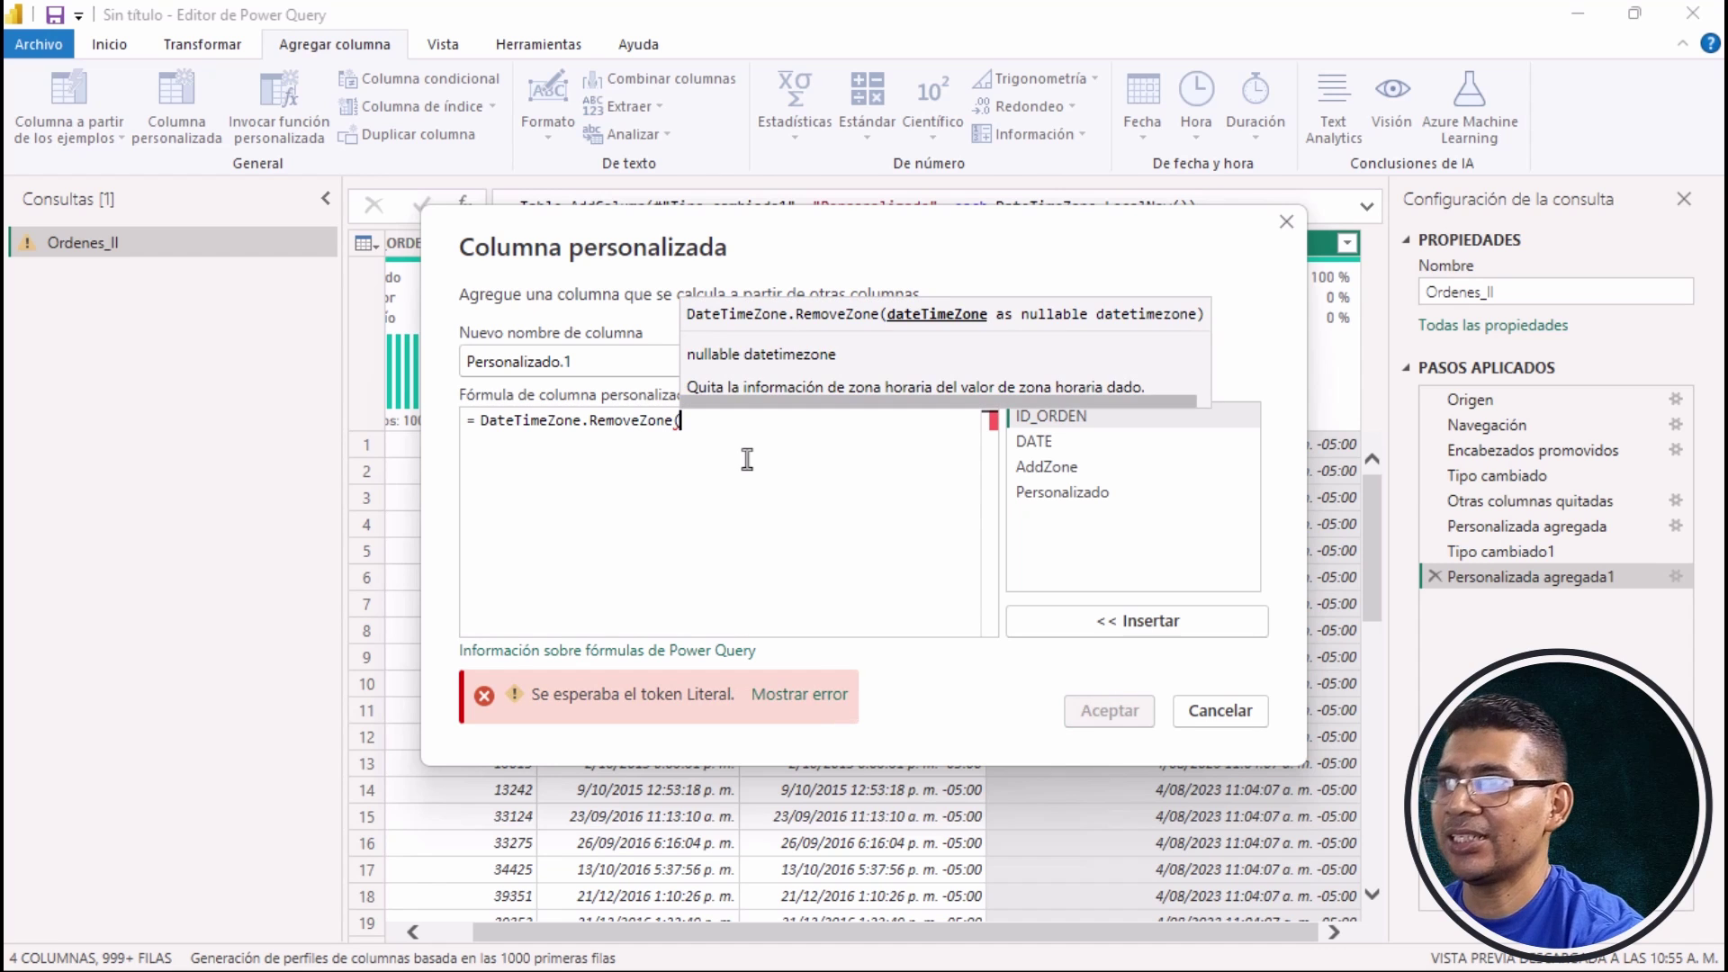
double_click(1083, 473)
text())
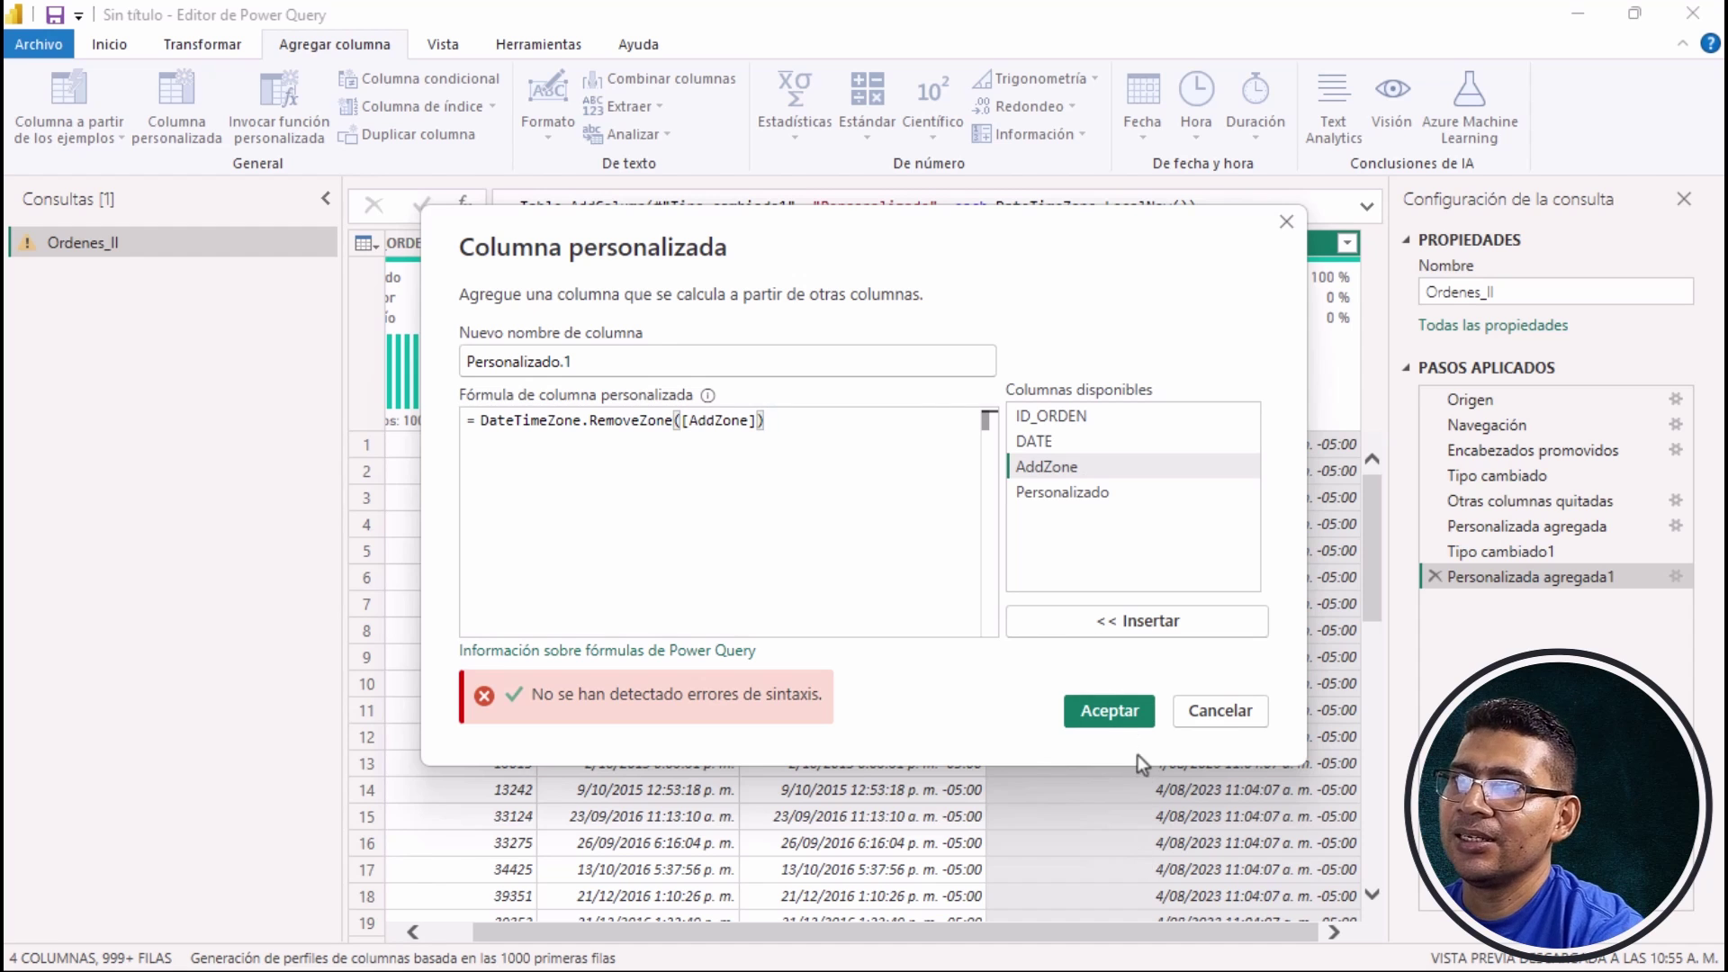
click(1111, 712)
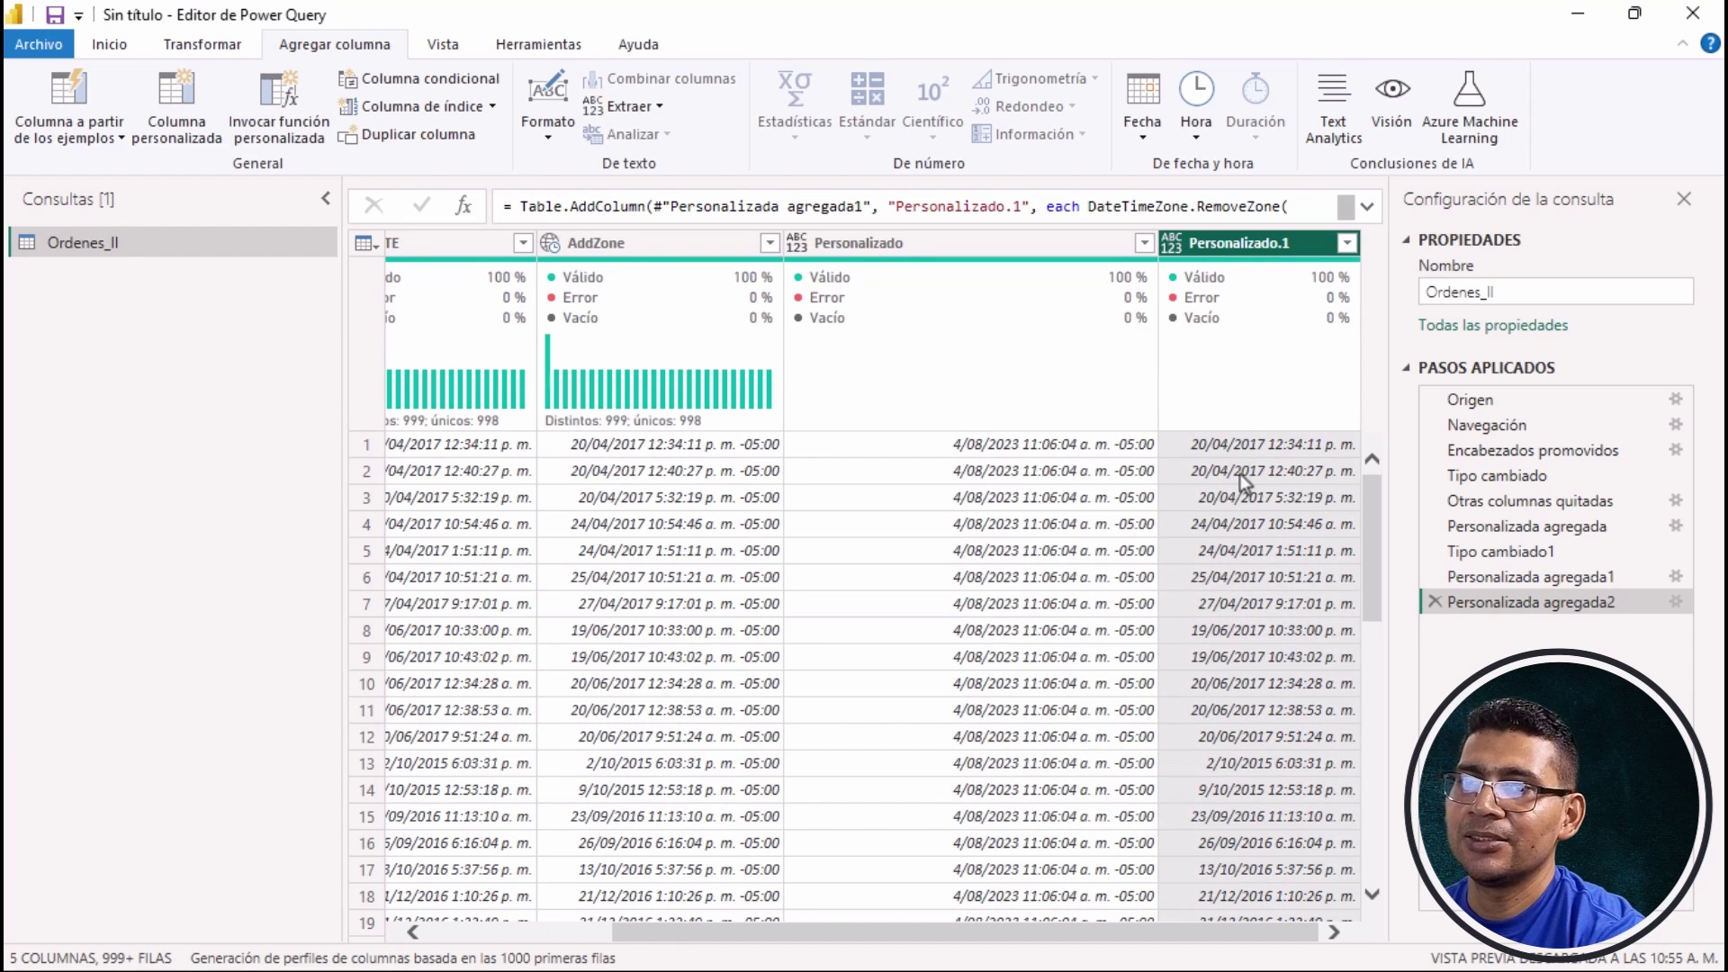
drag(1244, 927, 1085, 941)
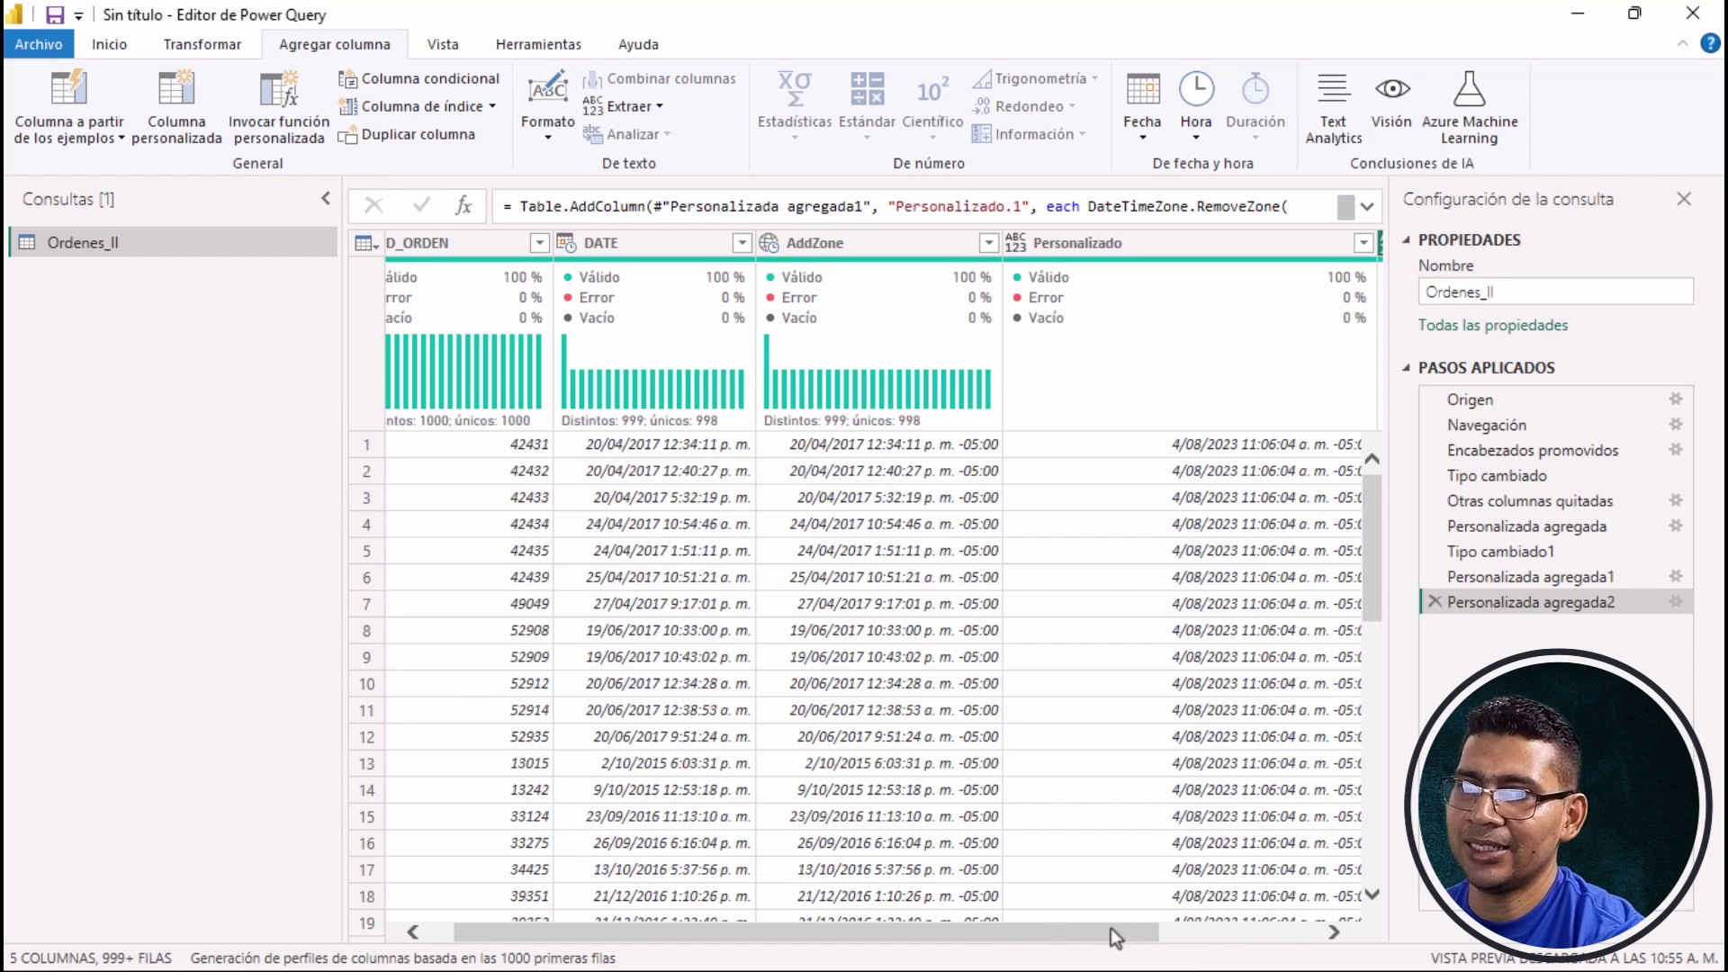
drag(1109, 928, 1303, 937)
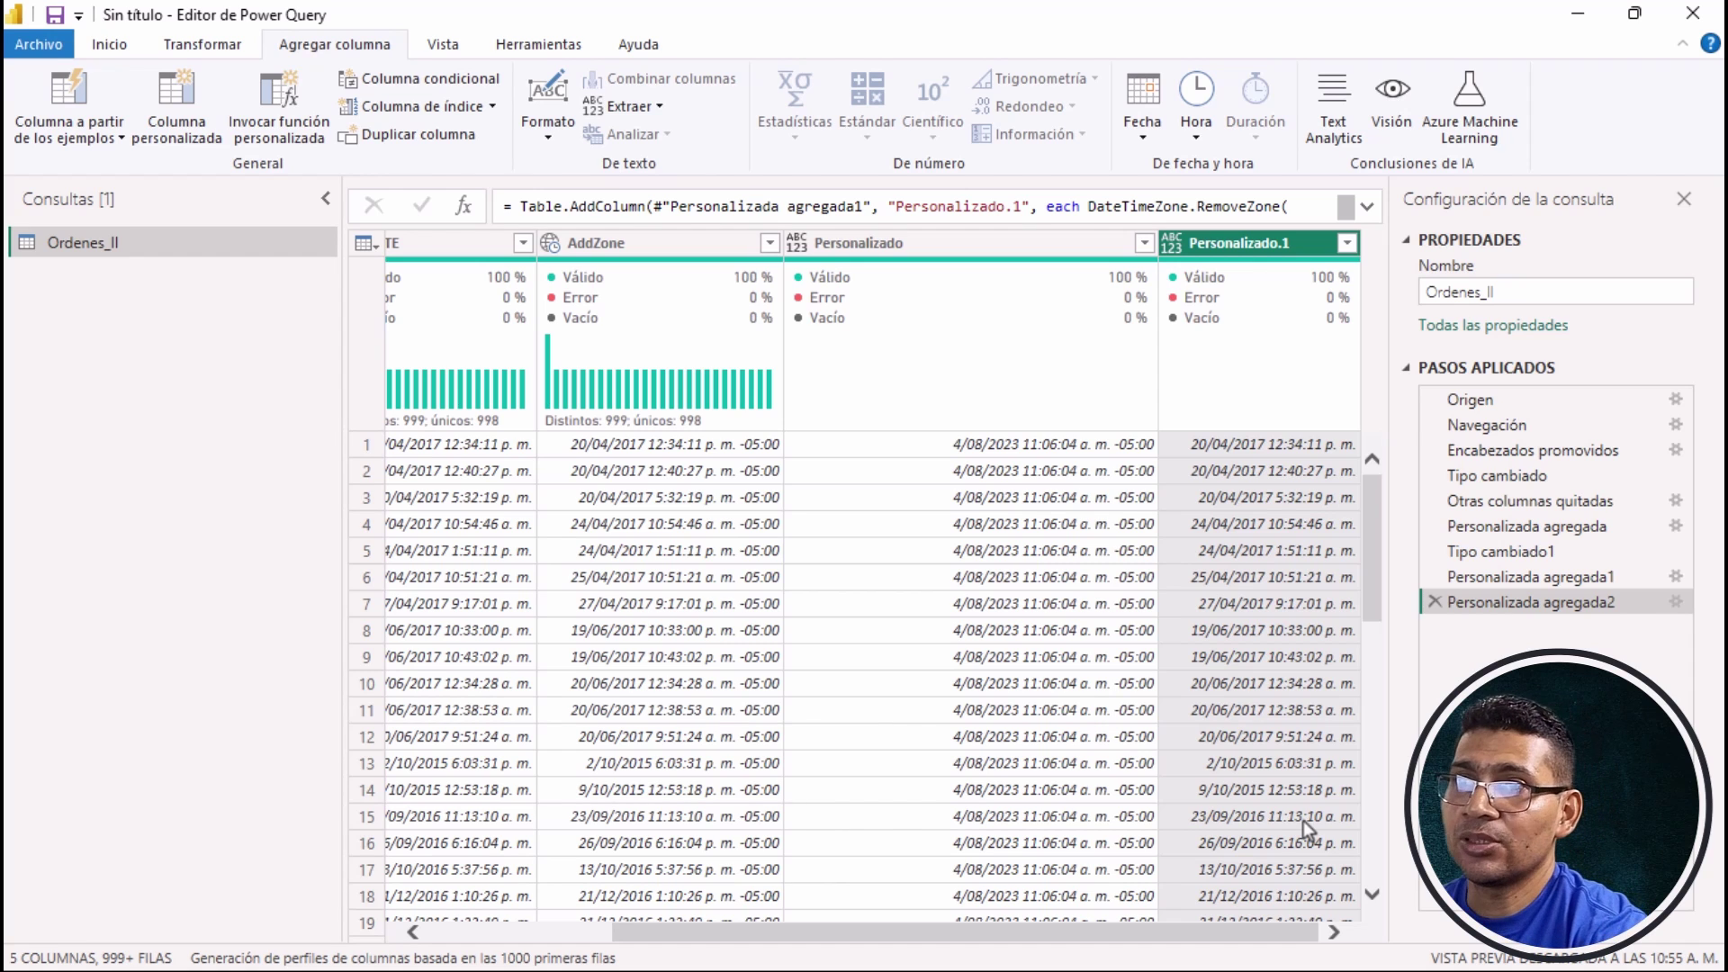
Start a further custom column with the default name and insert the DateTimeZone.SwitchZone function into its formula.
click(895, 241)
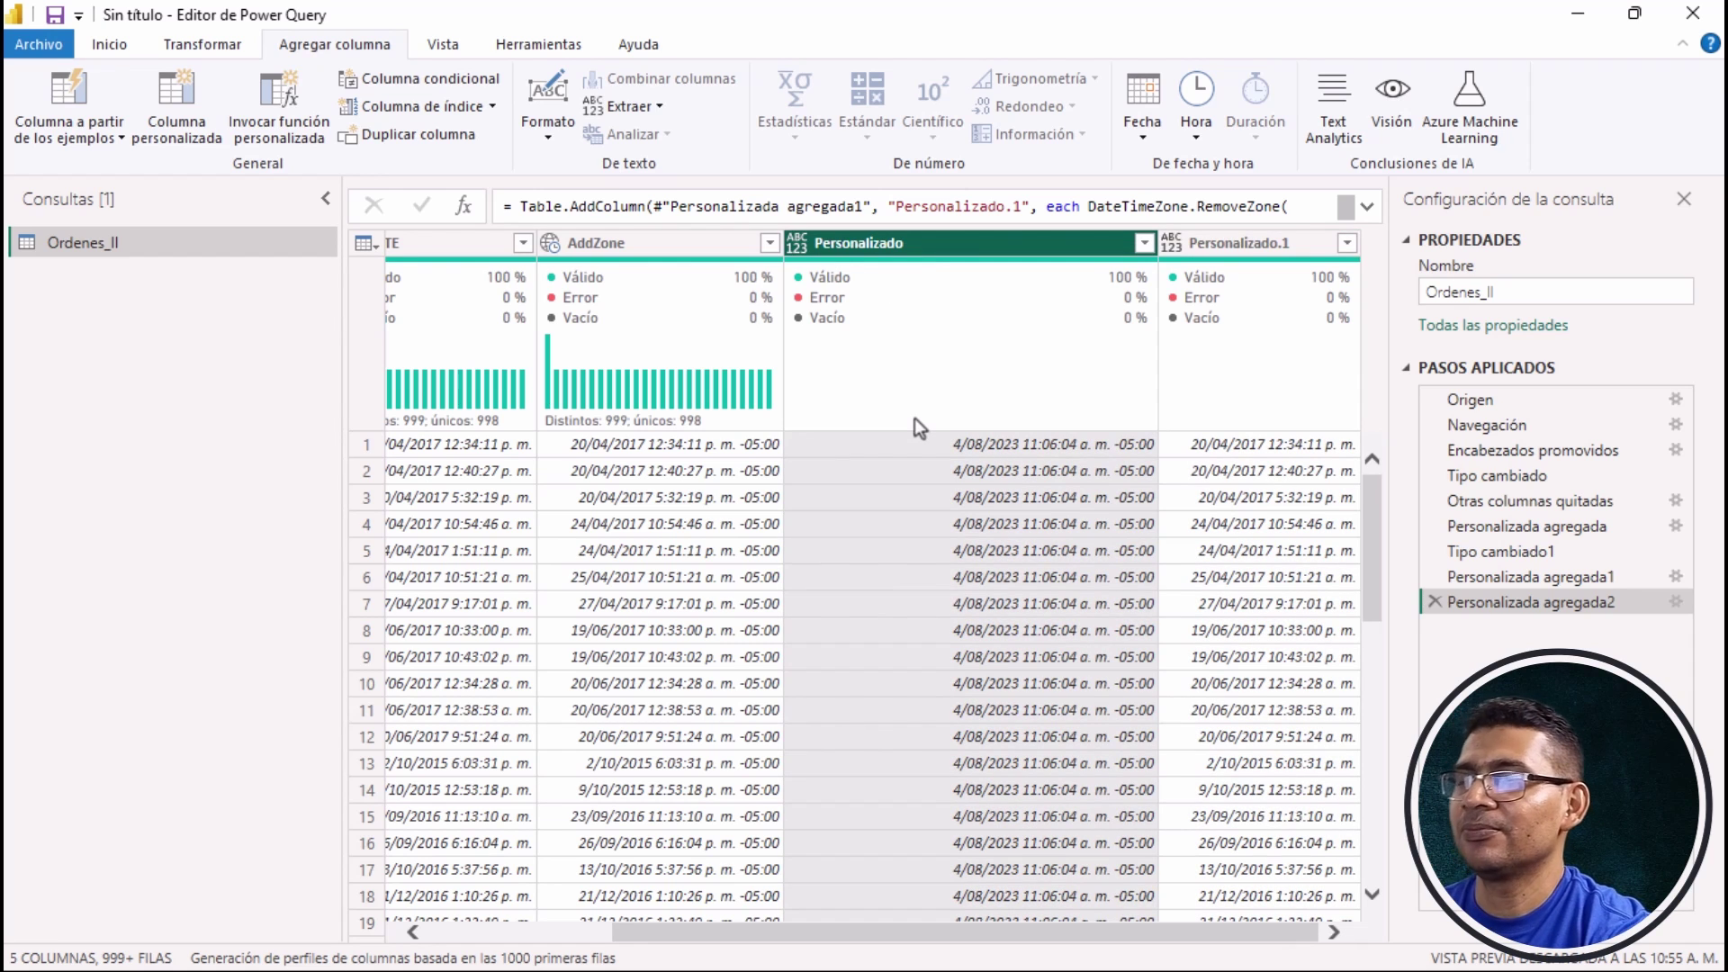
click(201, 111)
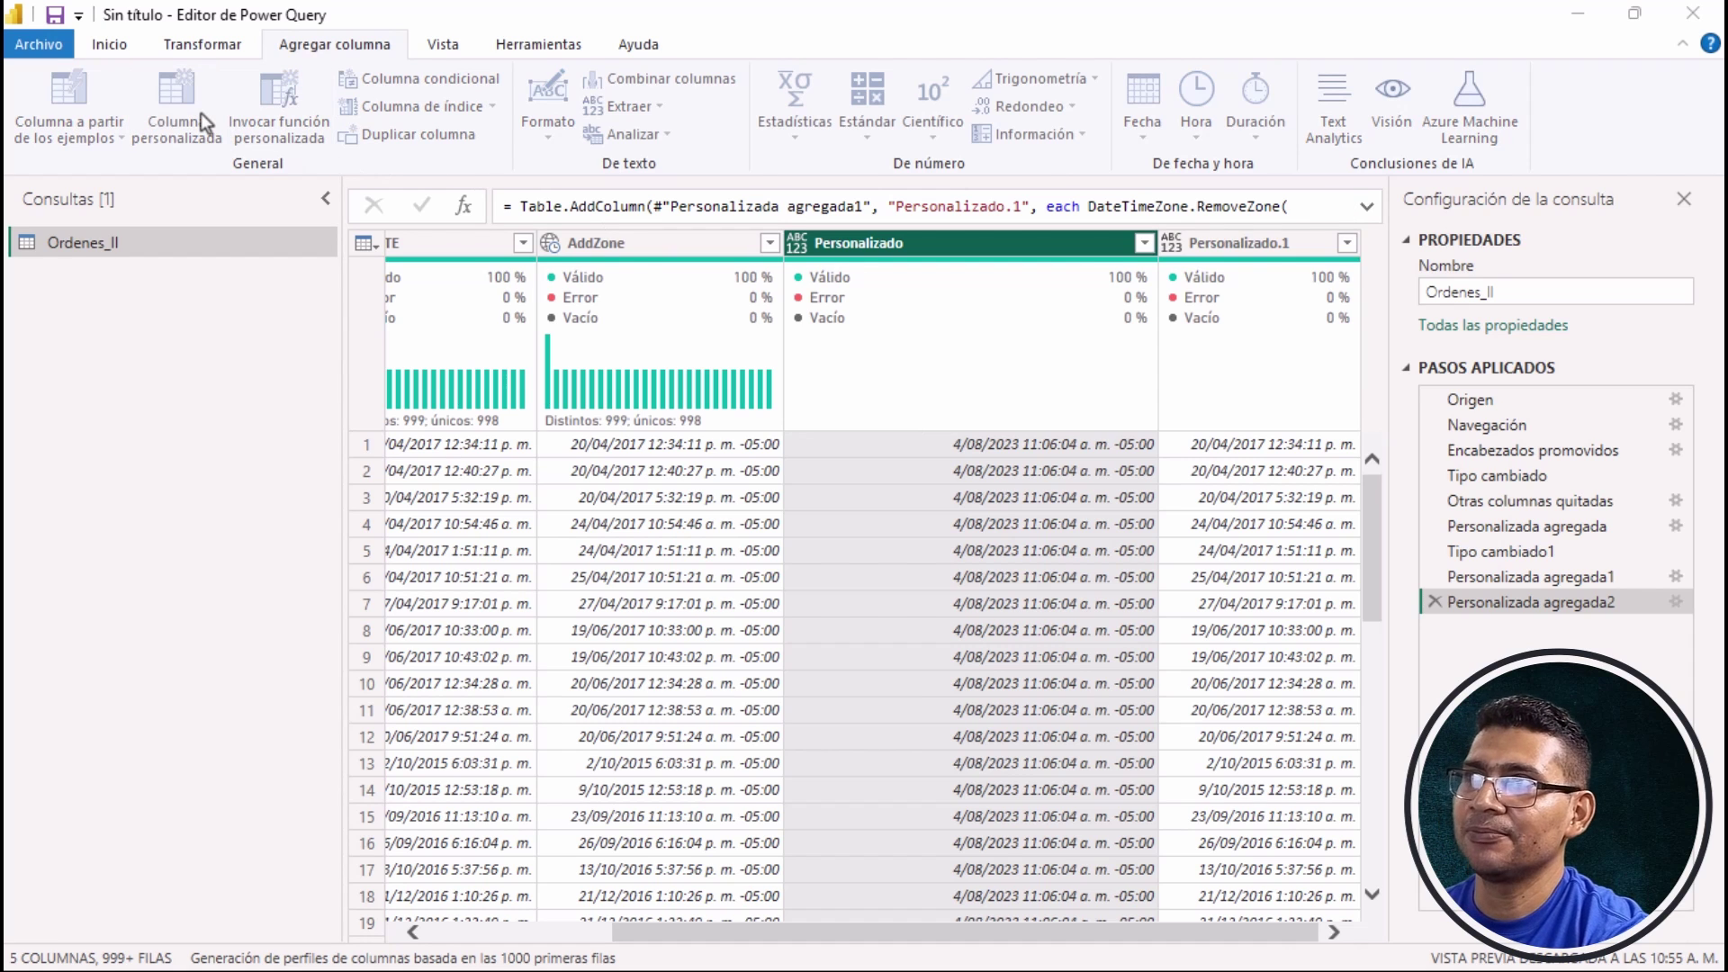
click(527, 432)
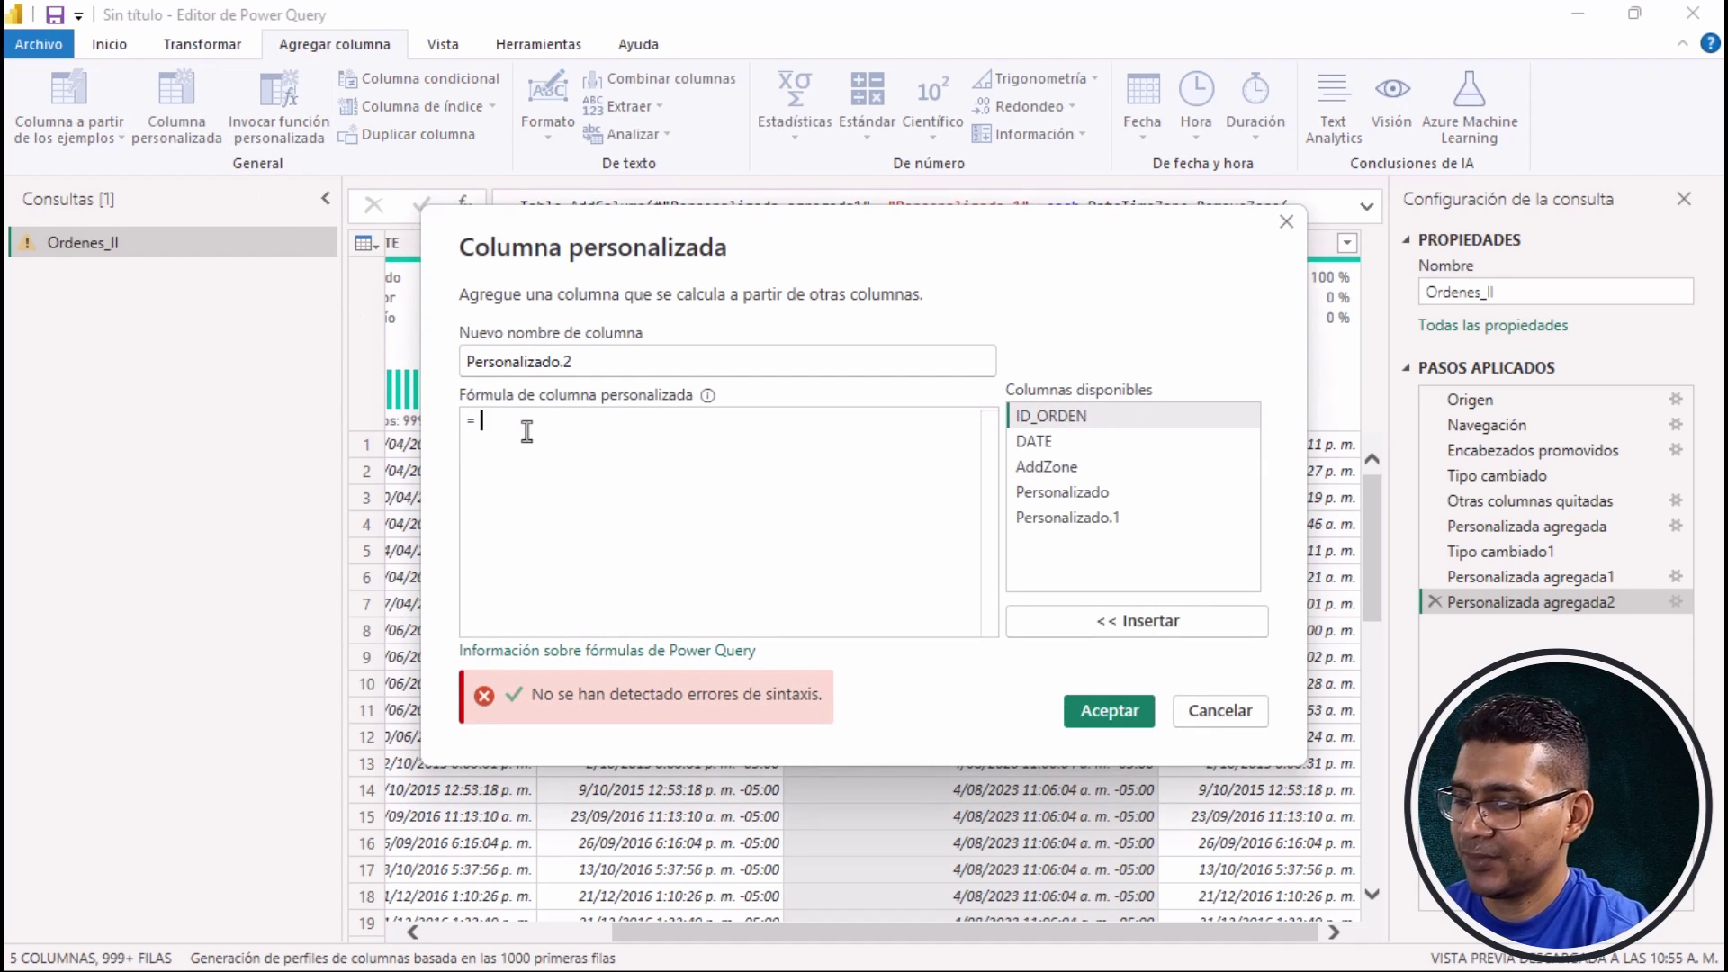
text(Date)
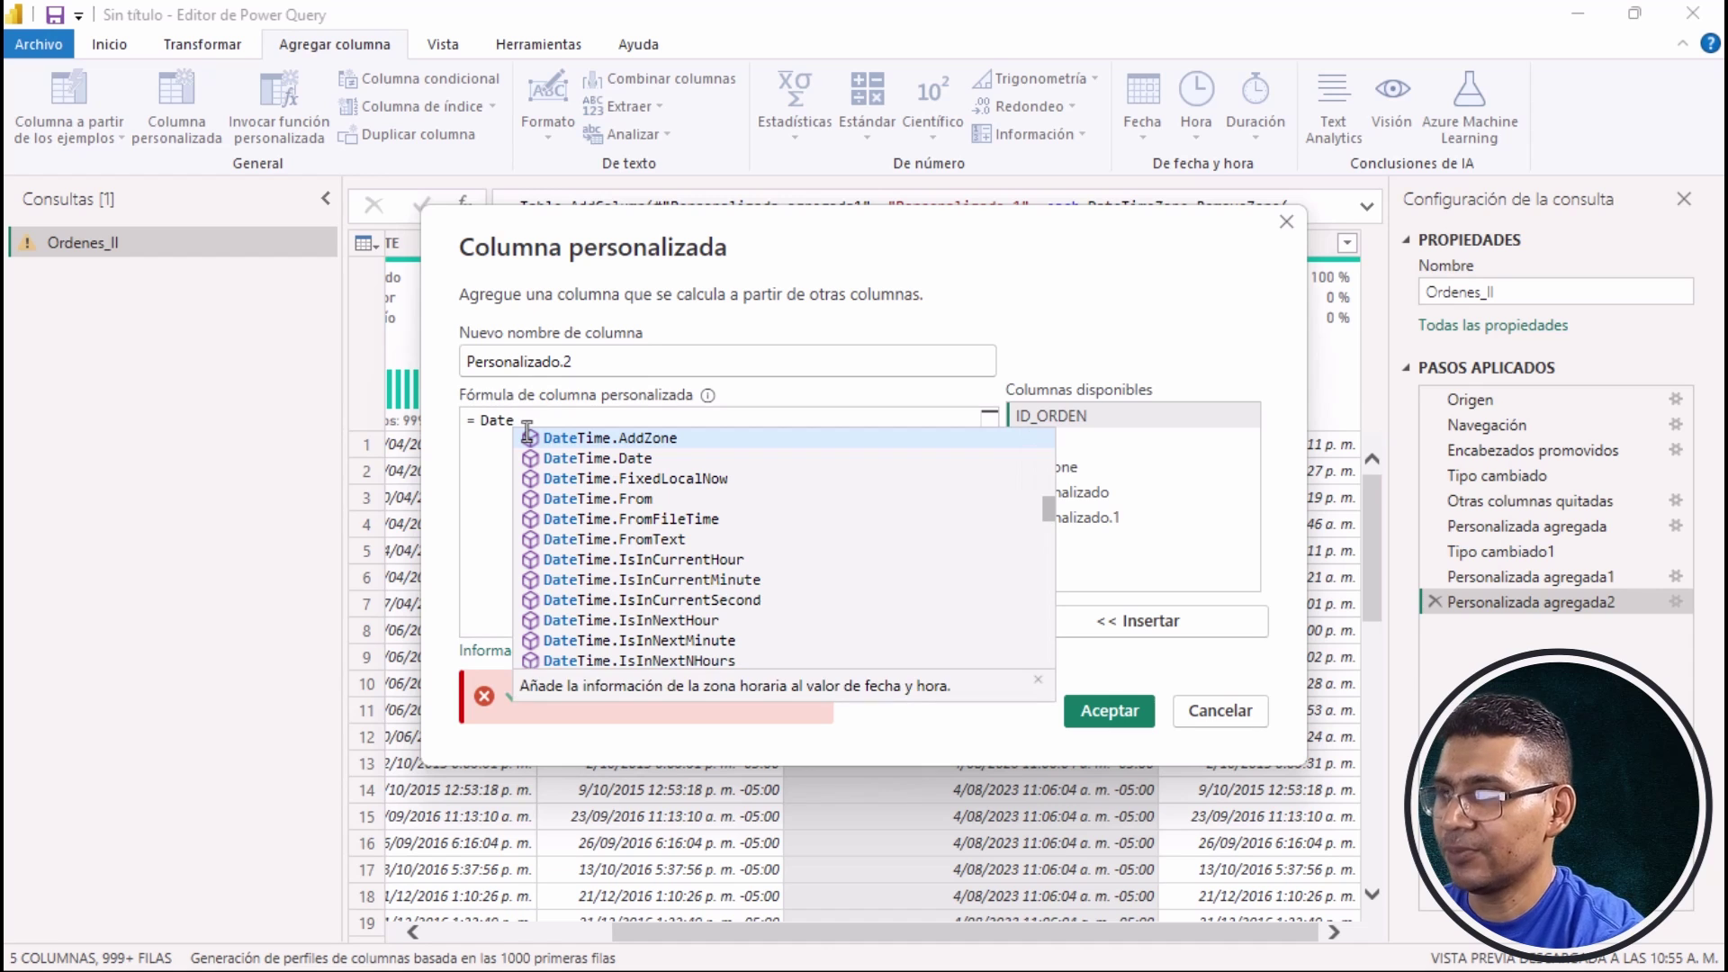
text(Time)
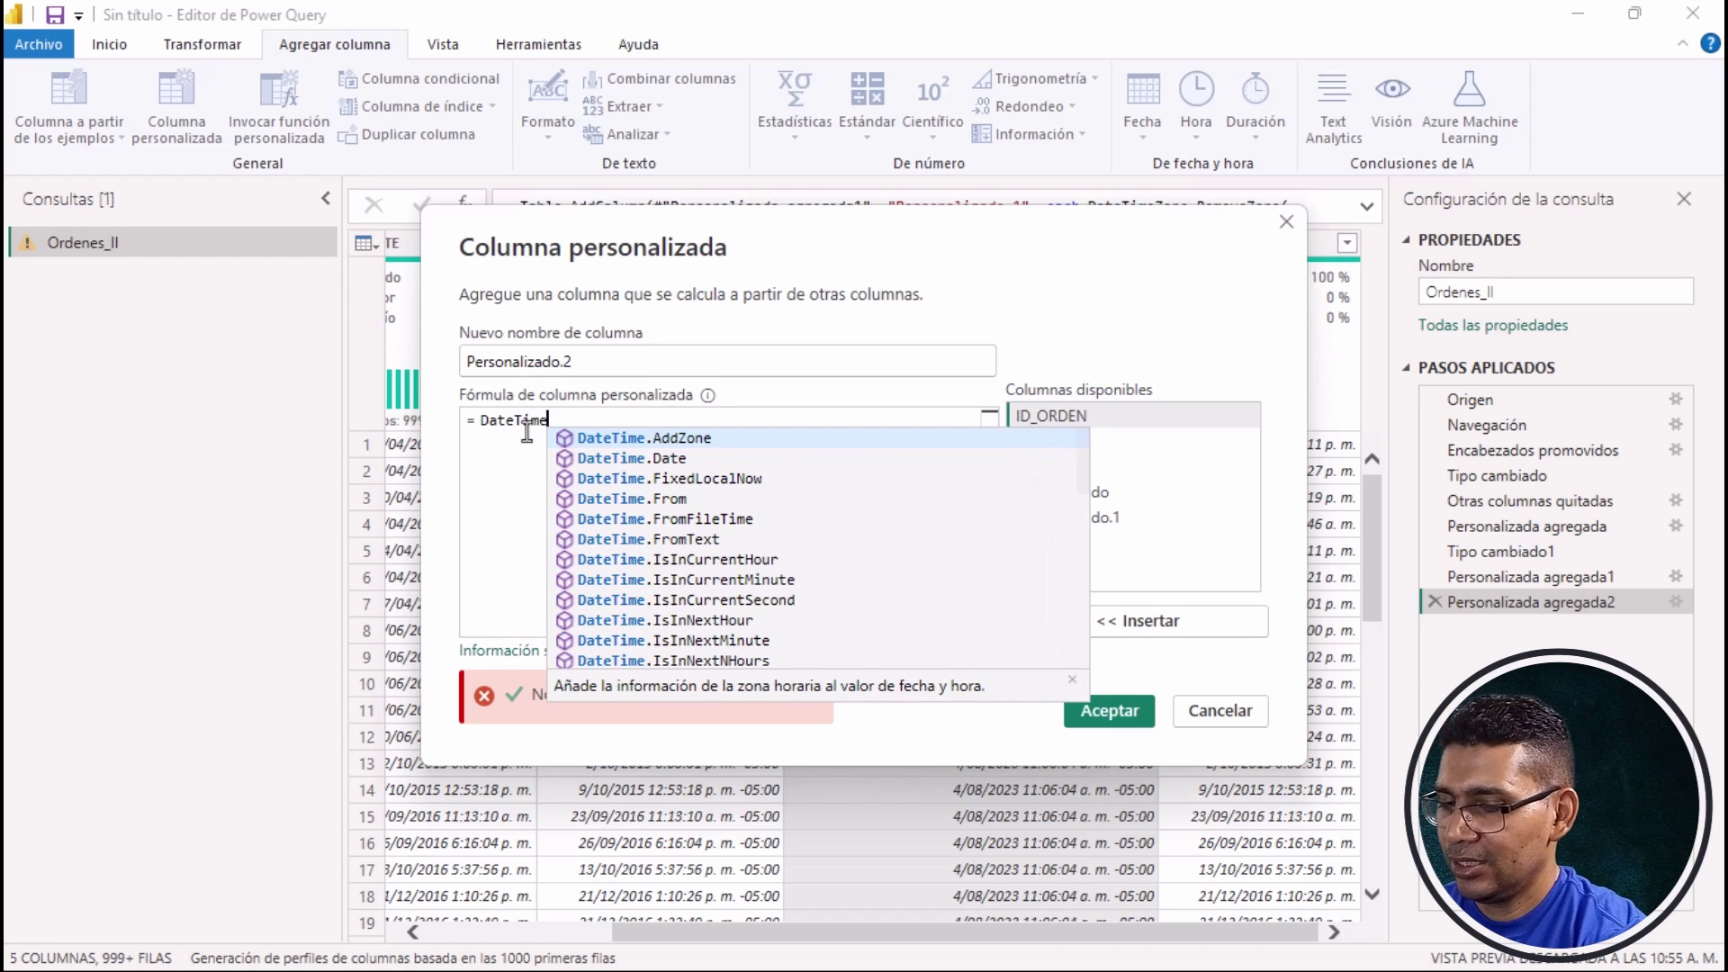
text(Zon)
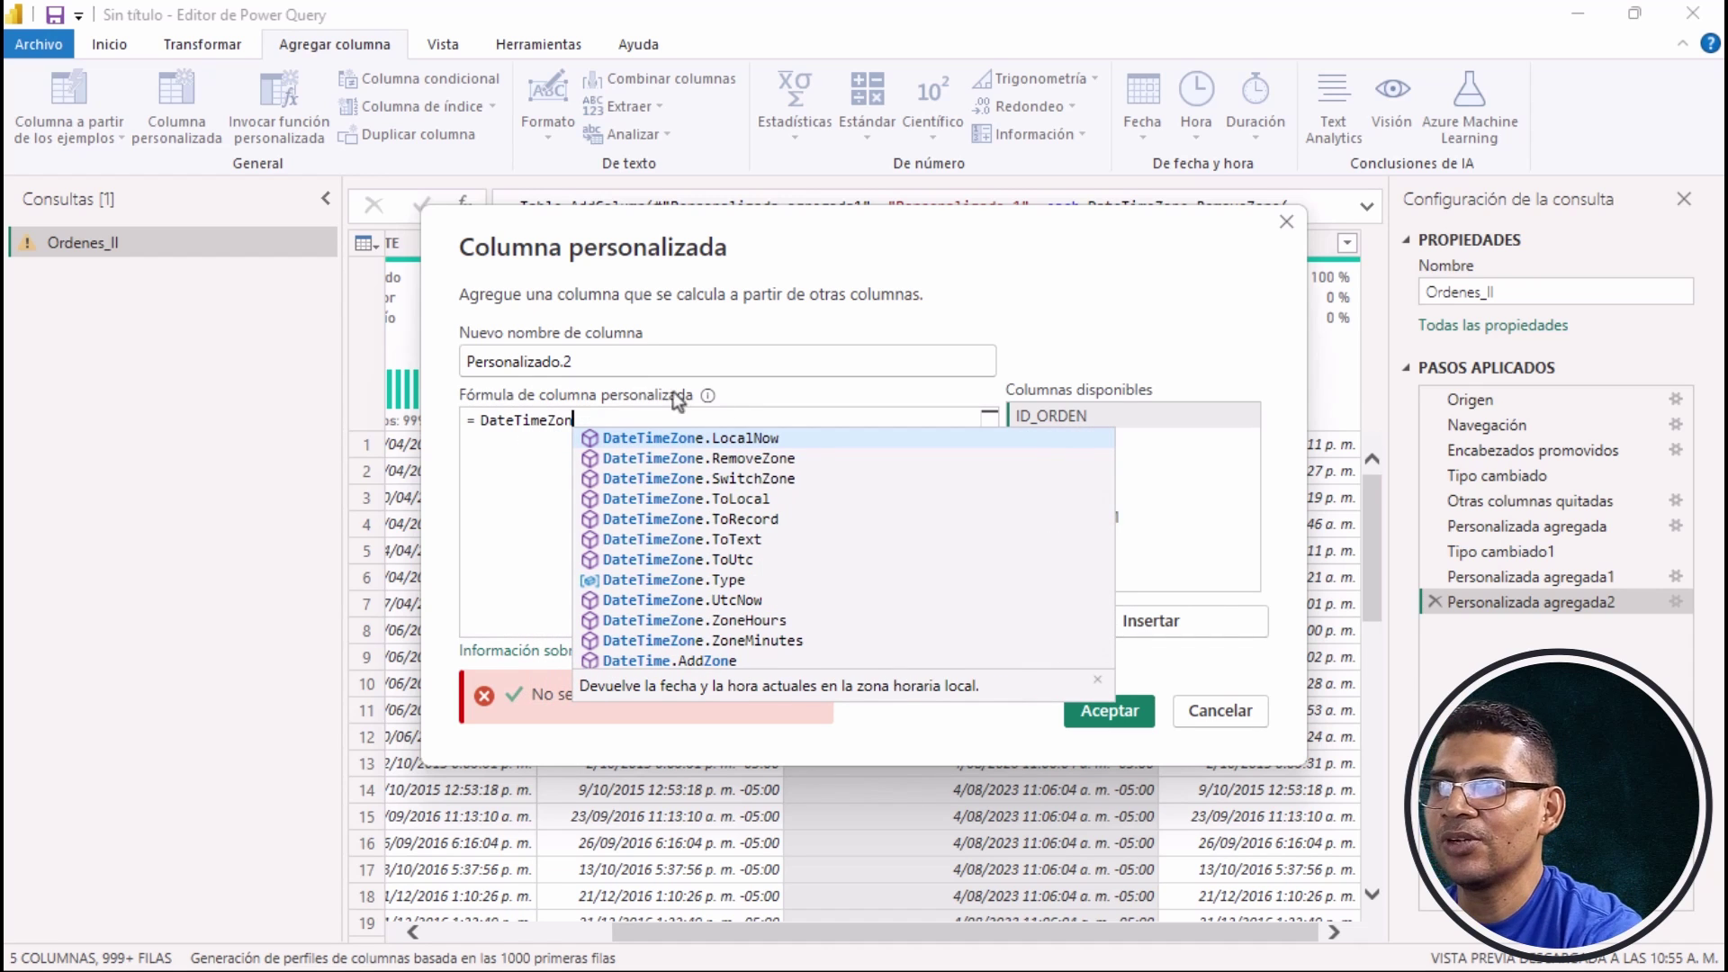
click(752, 486)
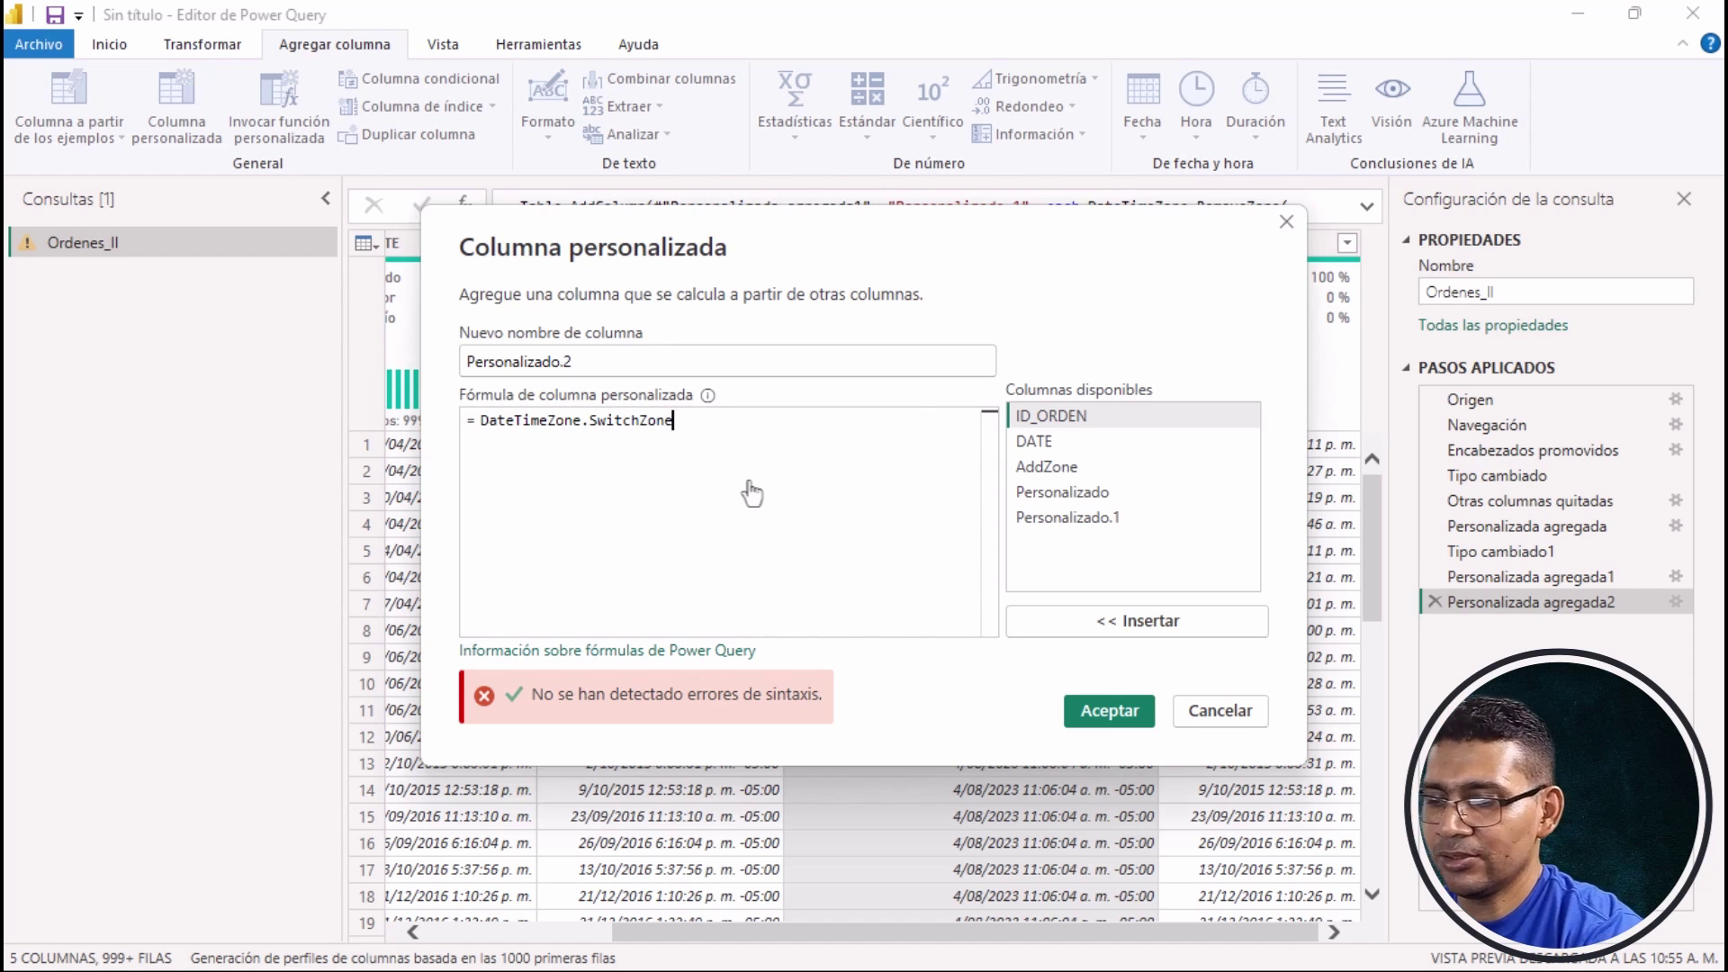
Complete the formula as DateTimeZone.SwitchZone([Personalizado], -3), add the column to the table and select the first row to compare its values.
text(()
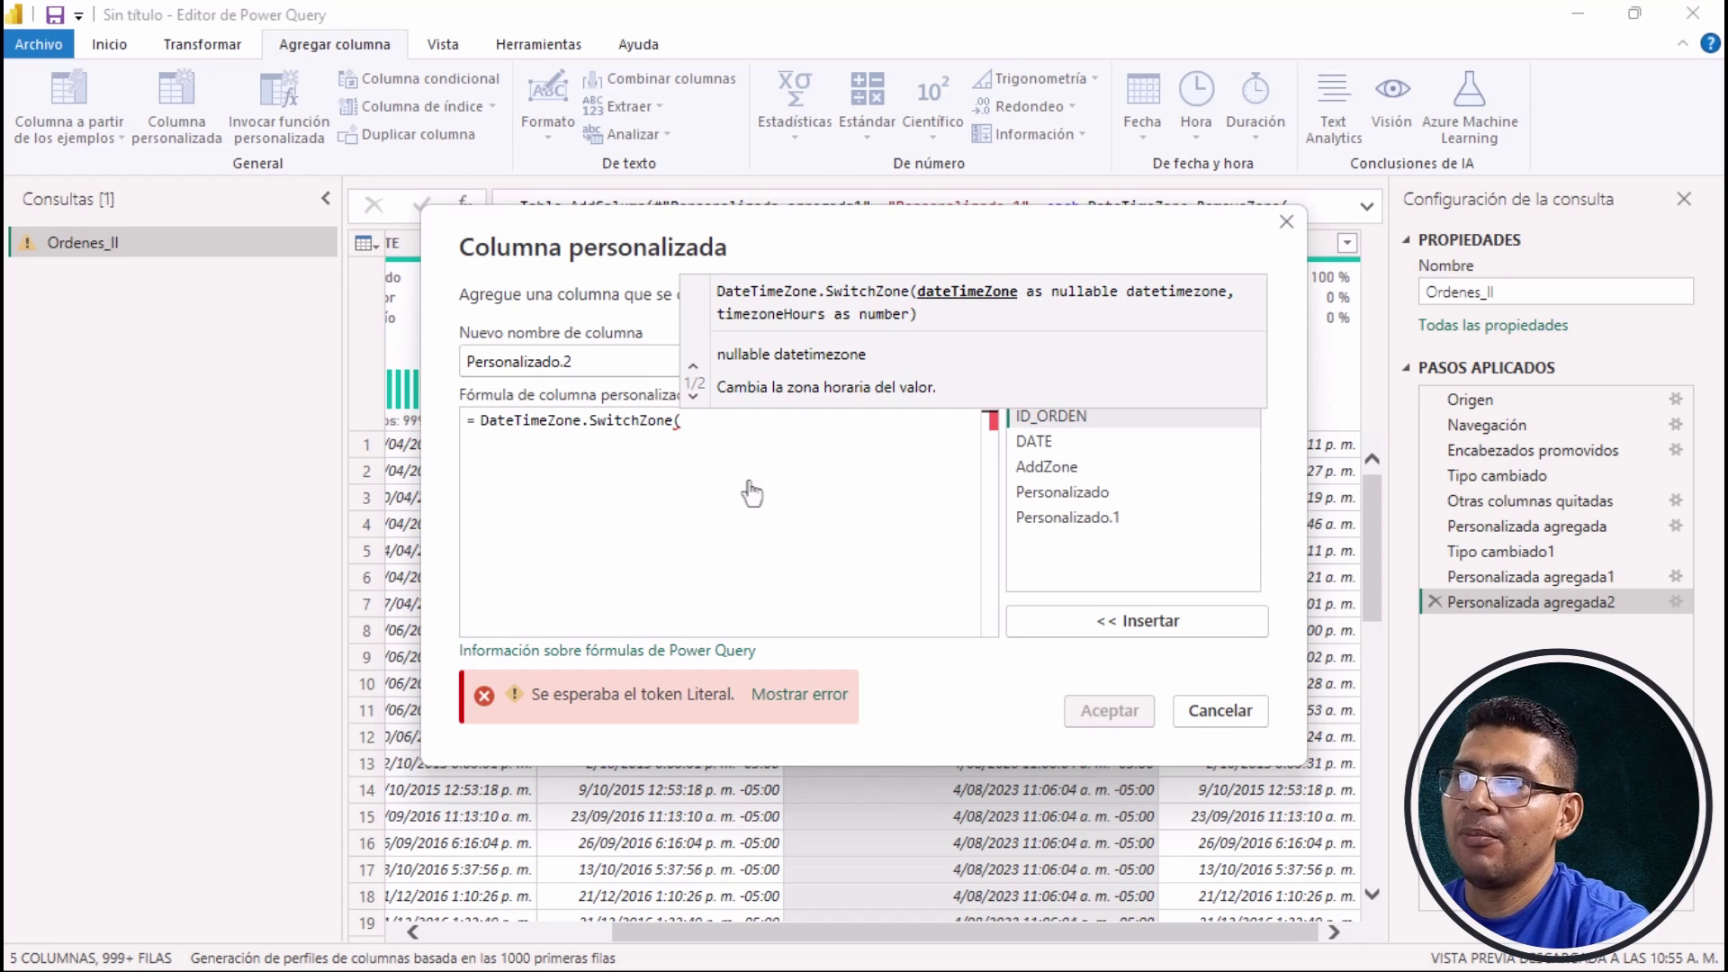
drag(948, 215, 540, 305)
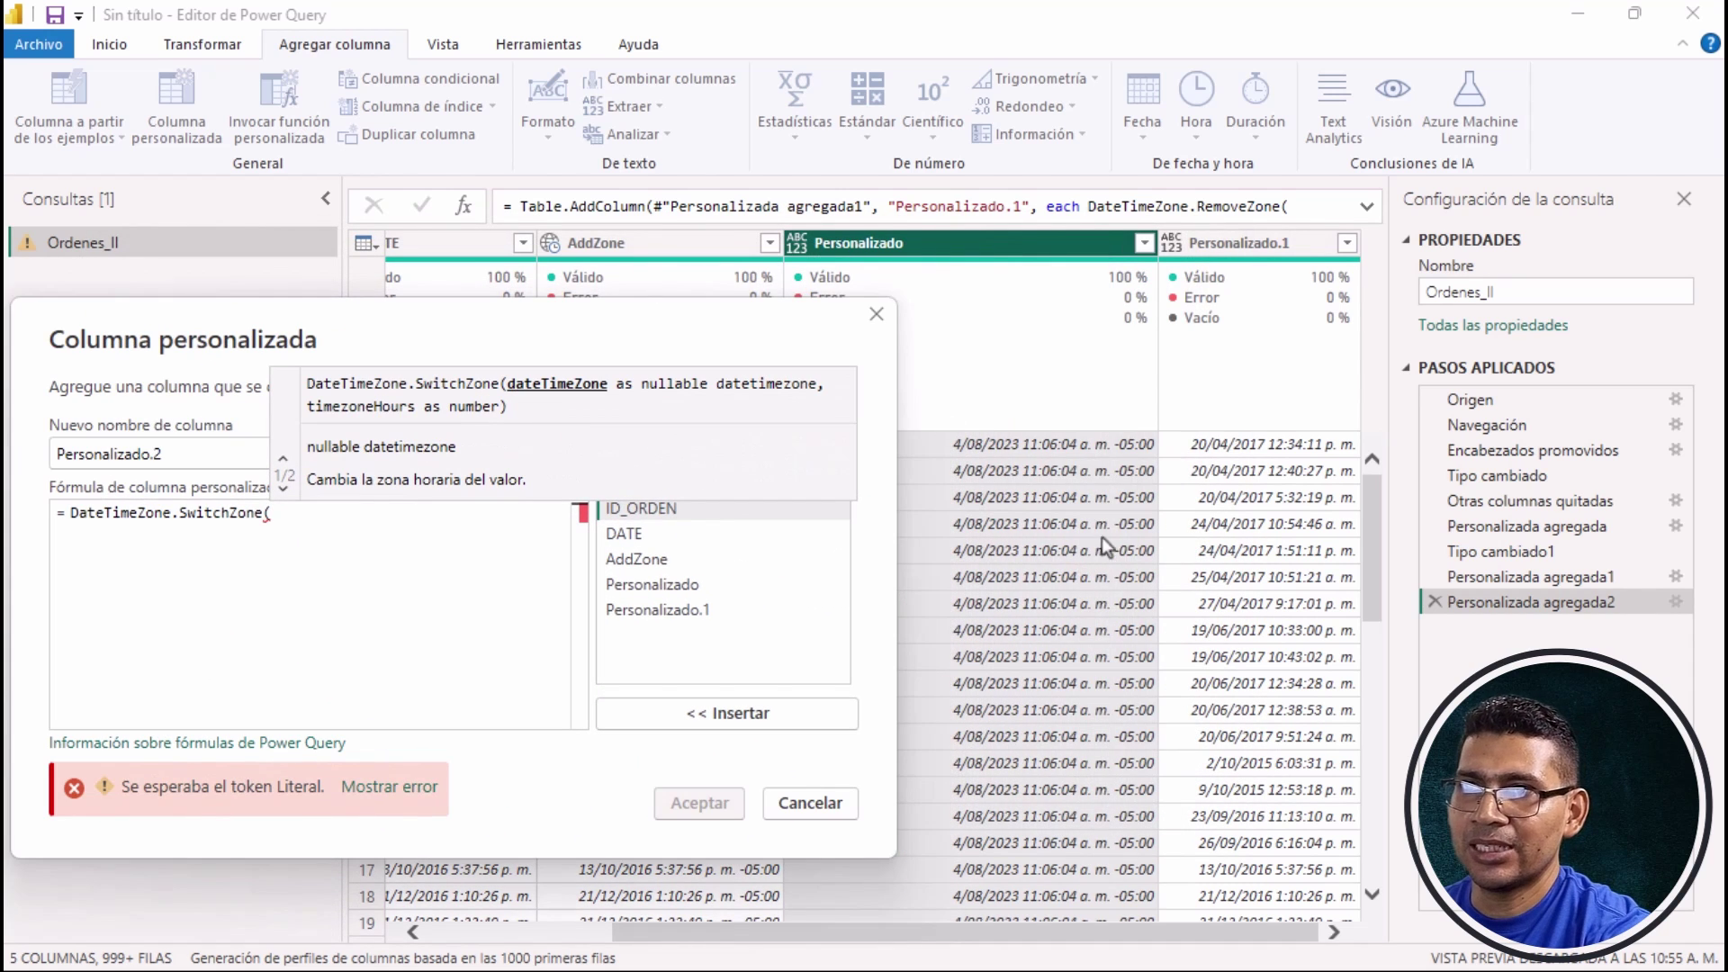
drag(578, 335, 763, 274)
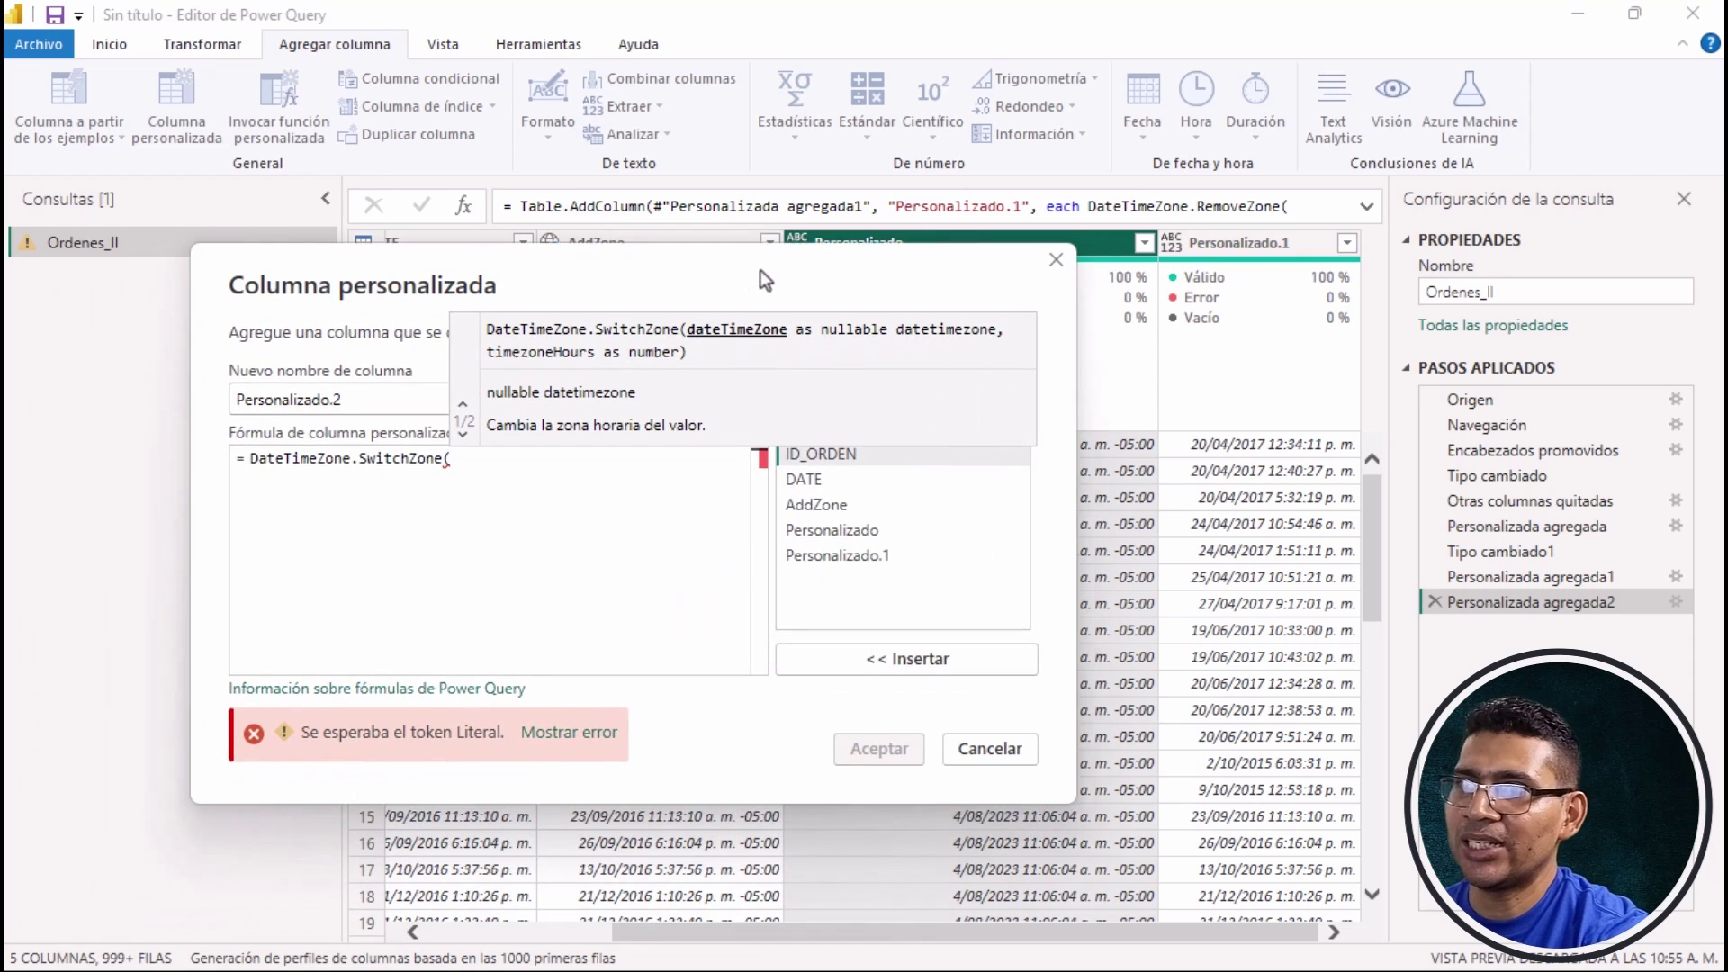
double_click(842, 525)
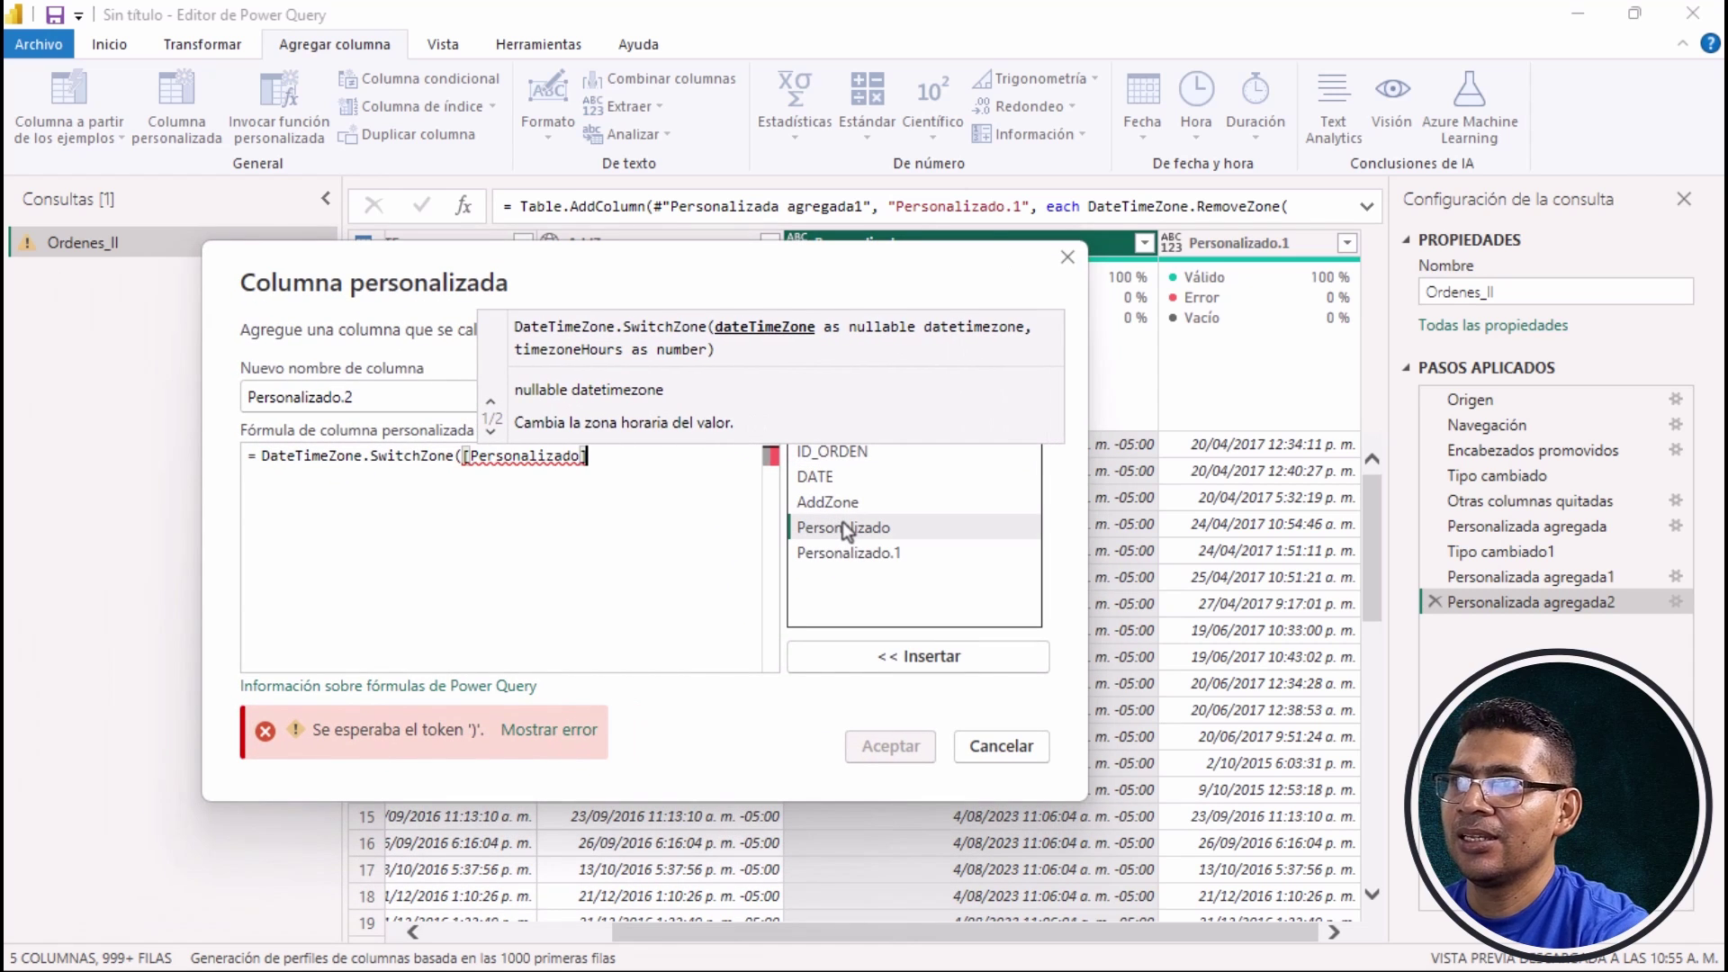
text(,)
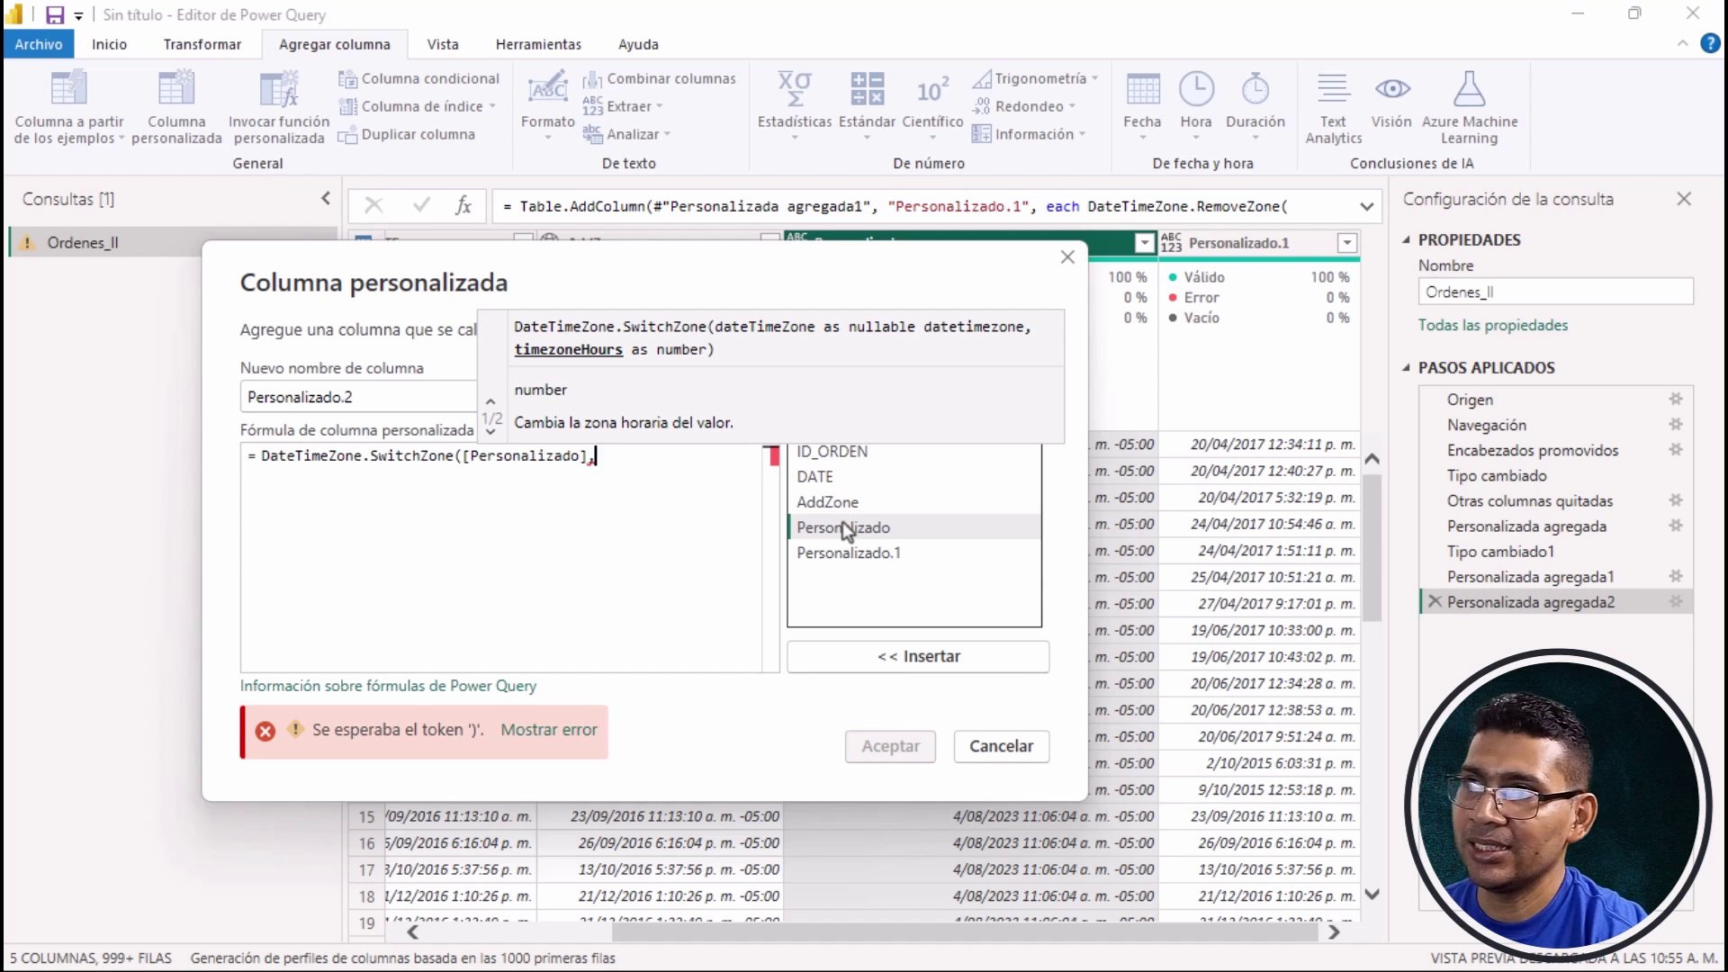
text(-3)
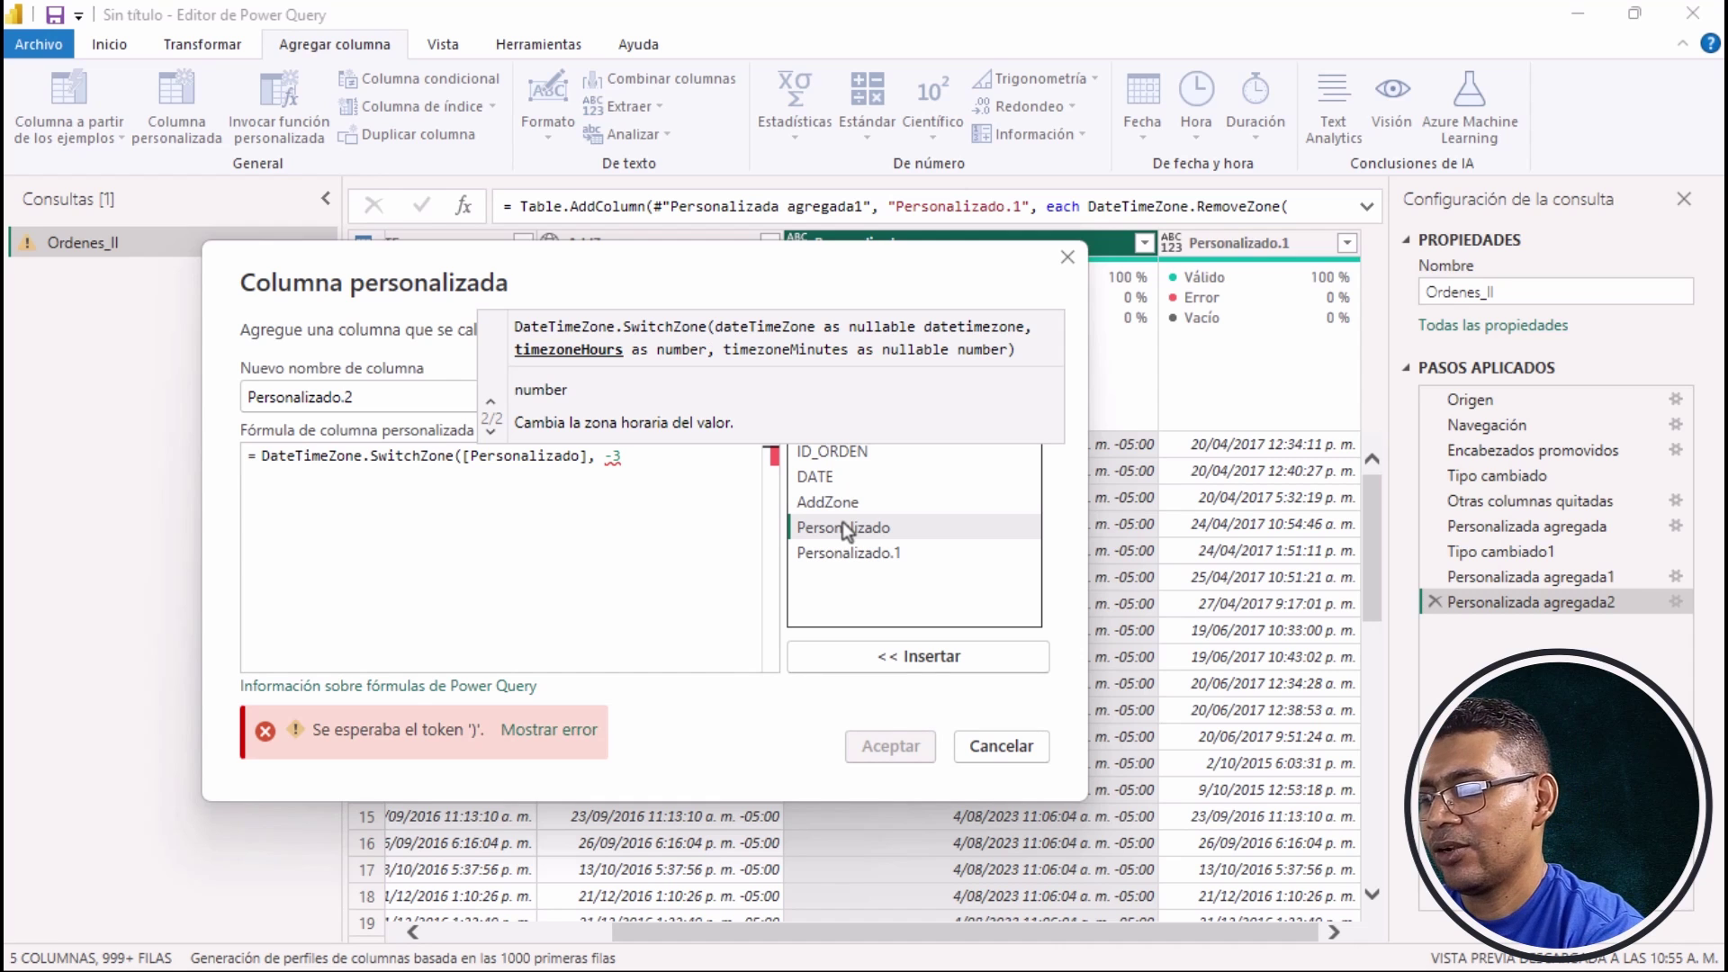
text())
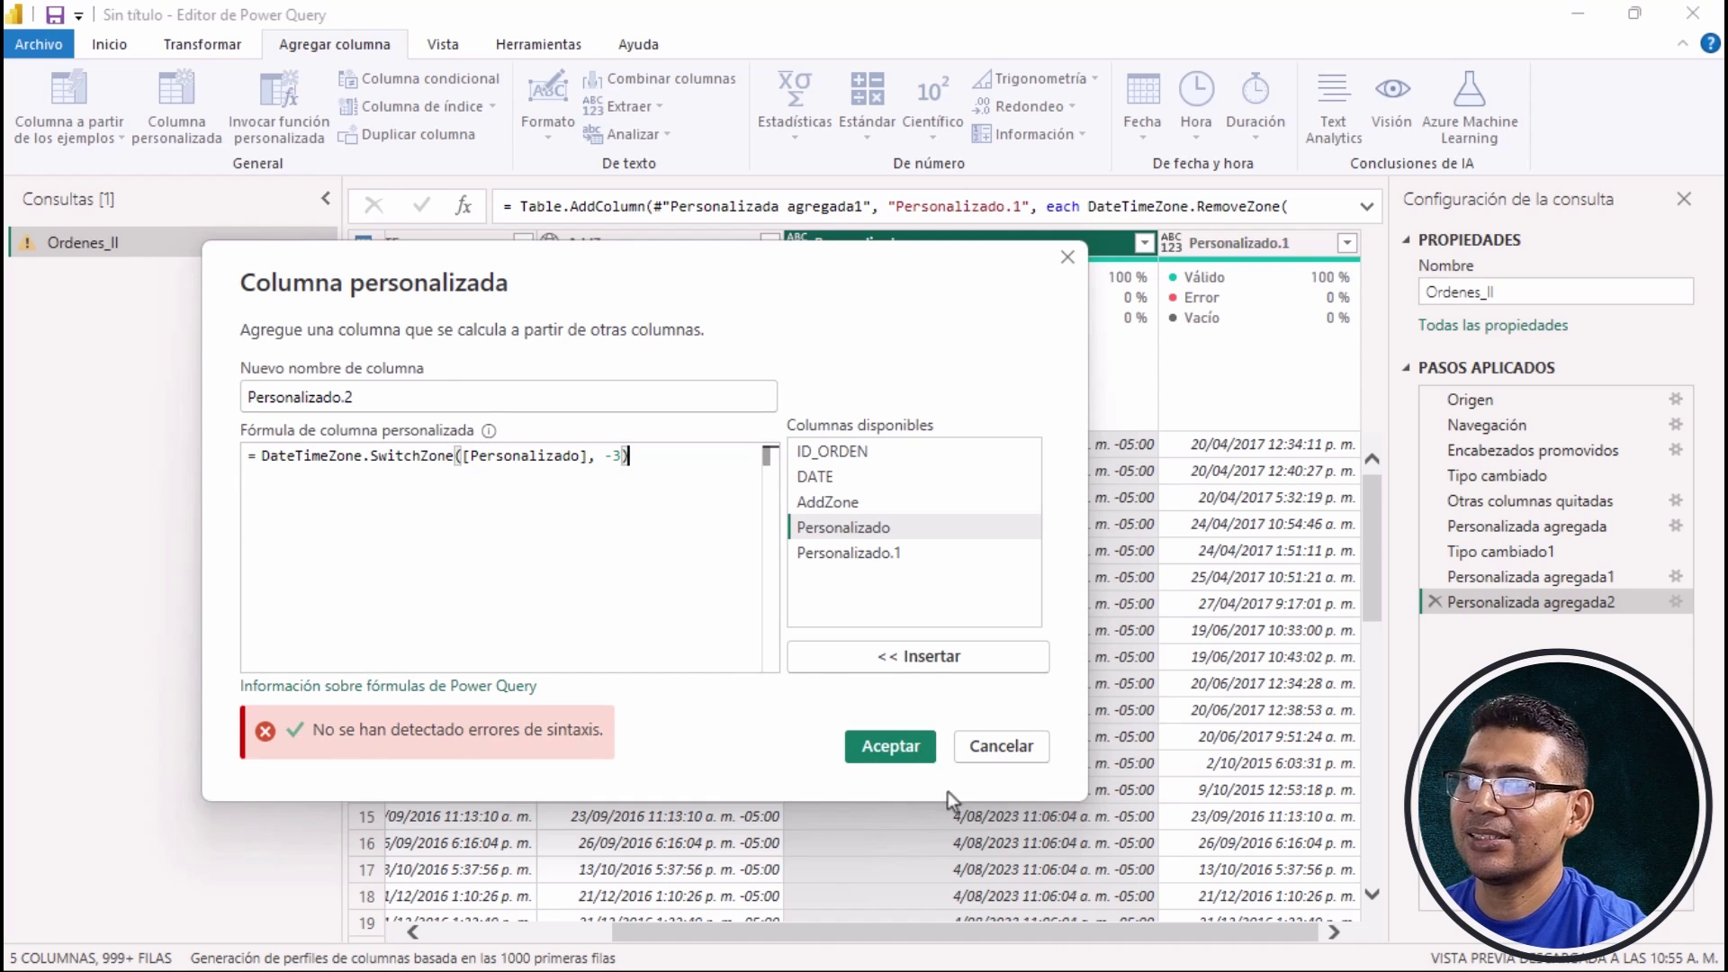
click(889, 747)
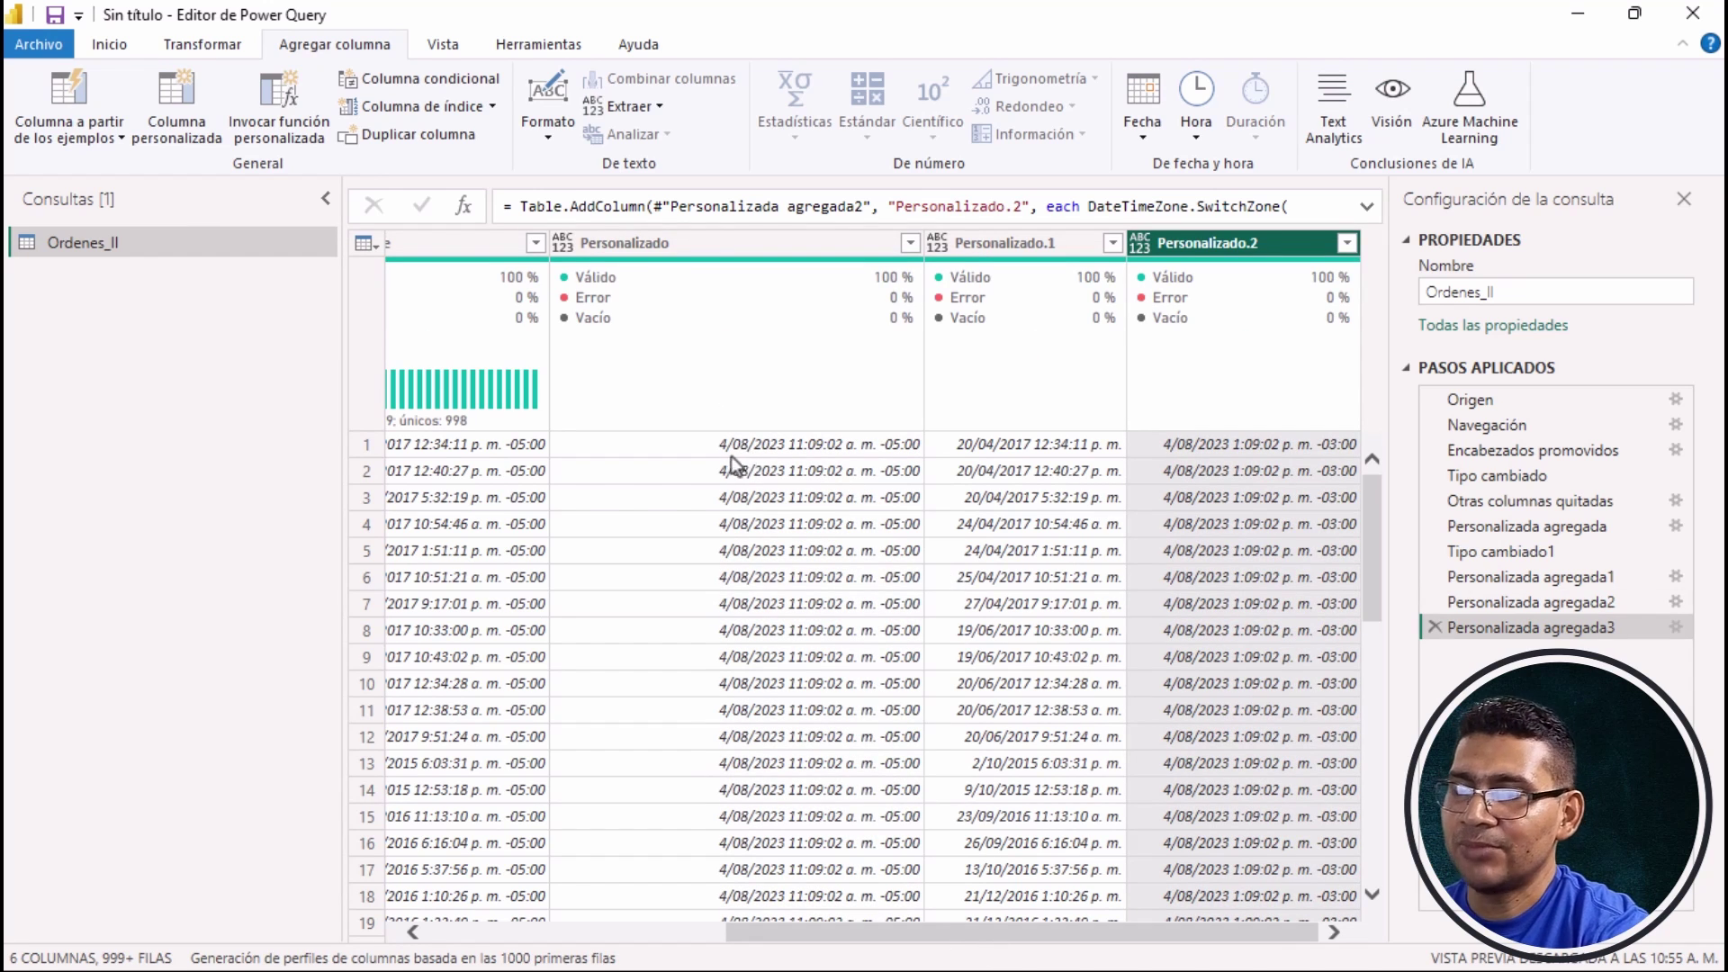
click(367, 445)
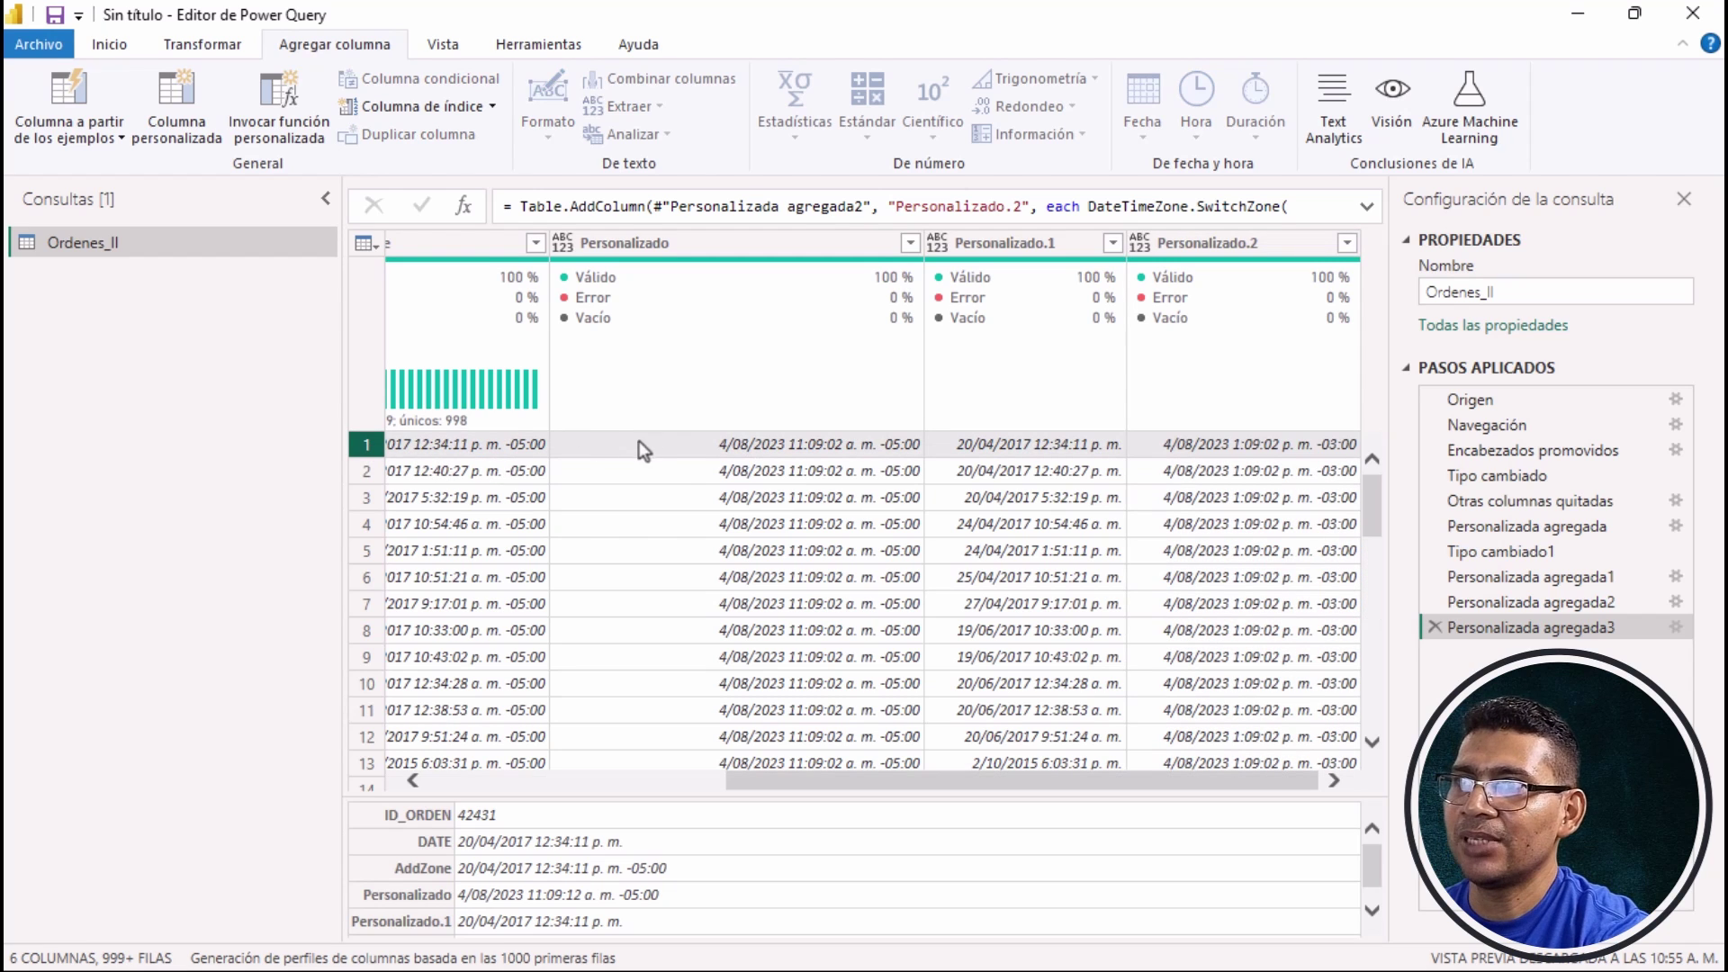